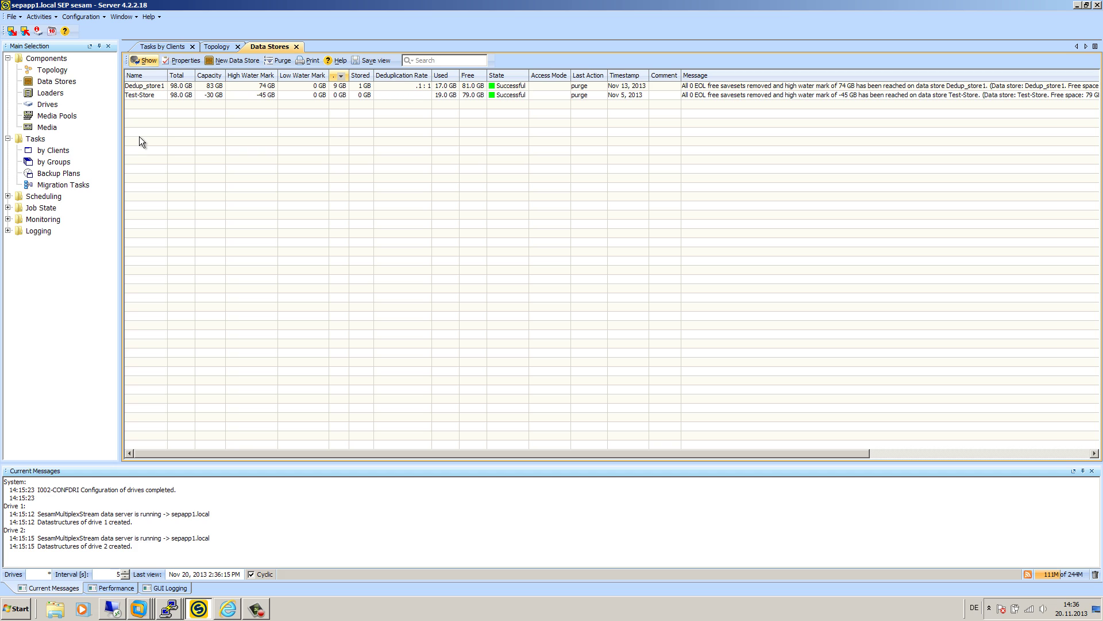
- Sort the Data Stores list by Name and bring VMware Workstation to the front
left_click(143, 75)
right_click(144, 613)
left_click(112, 456)
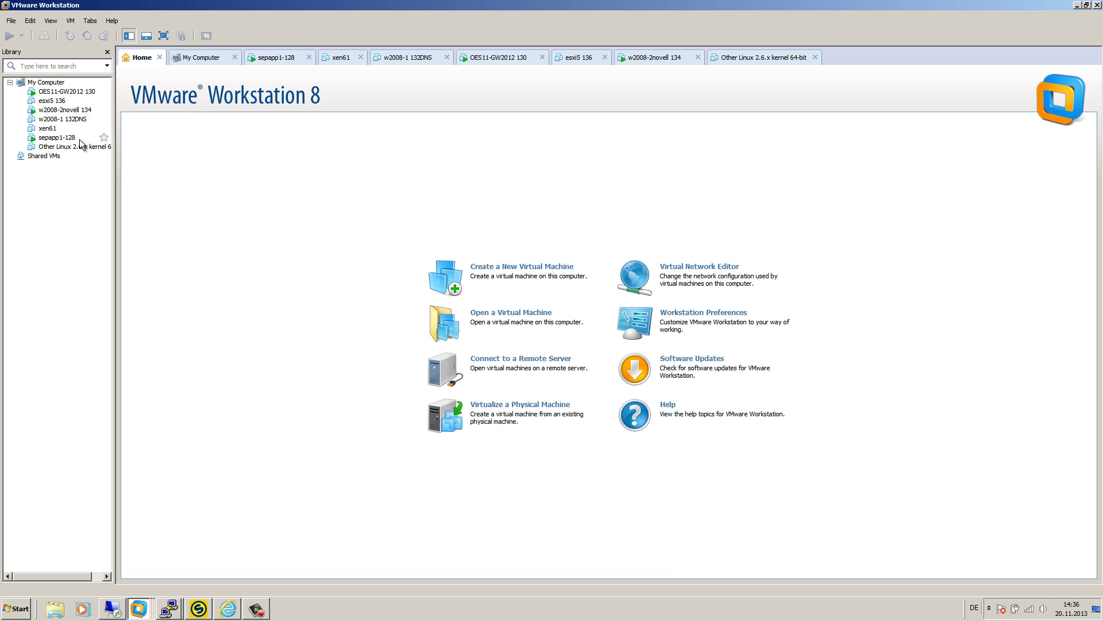
- From the sepapp1 terminal, ping oes11-gw2012 and stop it after replies with 0% loss
left_click(161, 613)
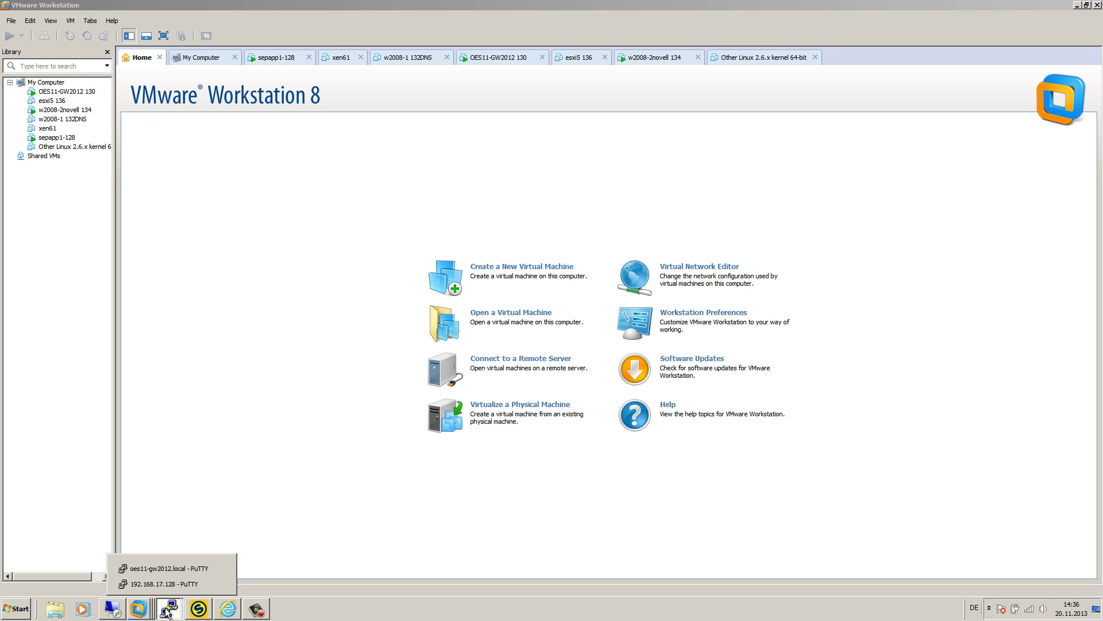
left_click(182, 584)
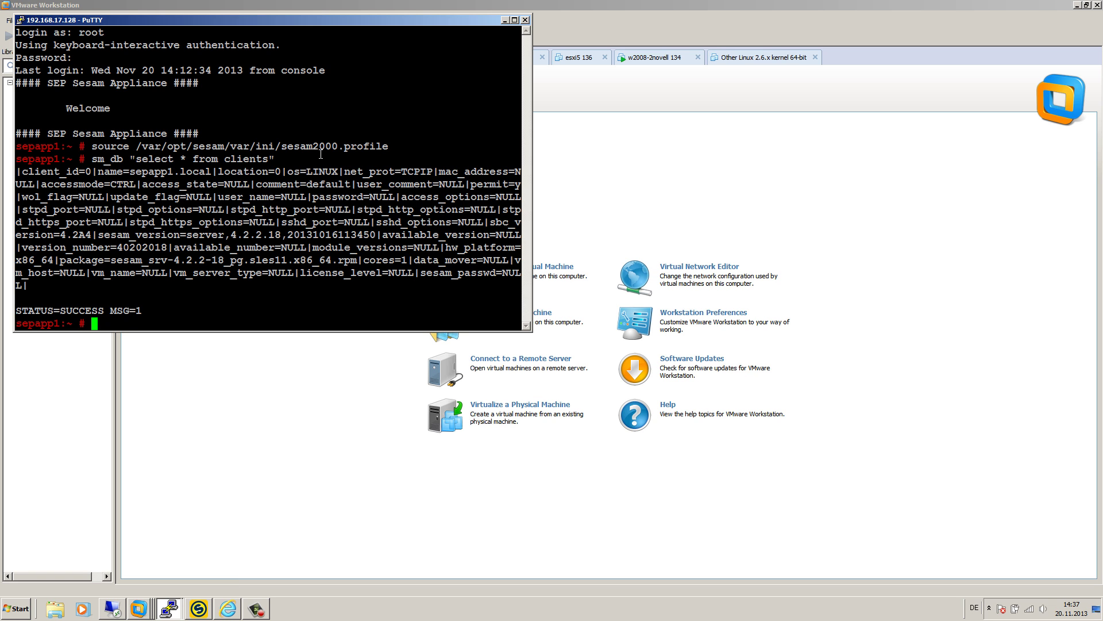
type("ping")
left_click_drag(289, 20, 410, 119)
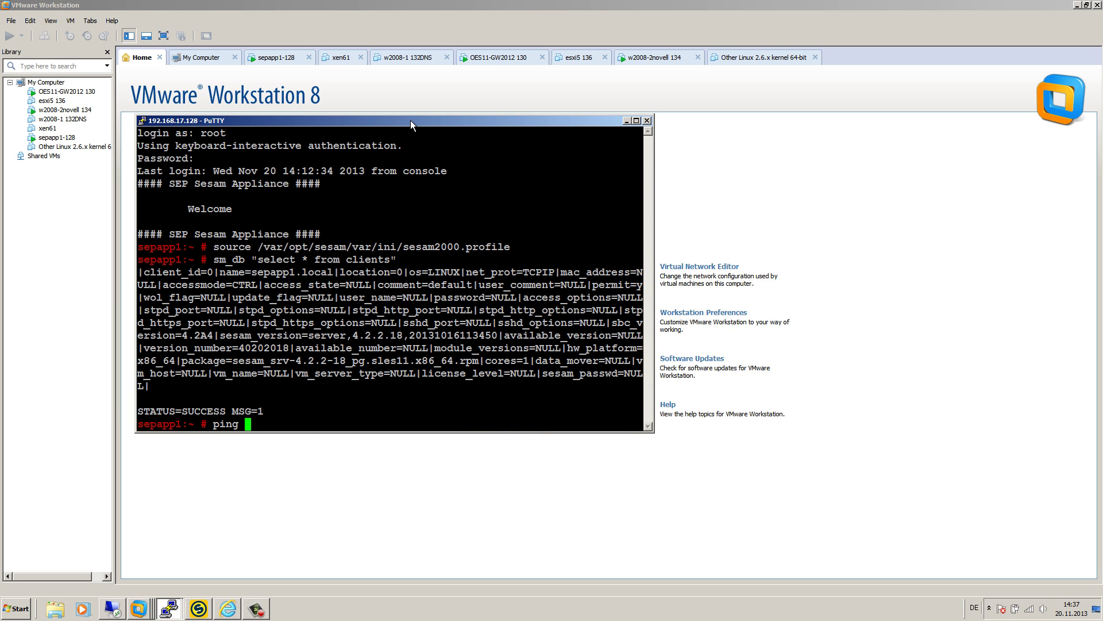
type("oes11-gw2012")
key("Return")
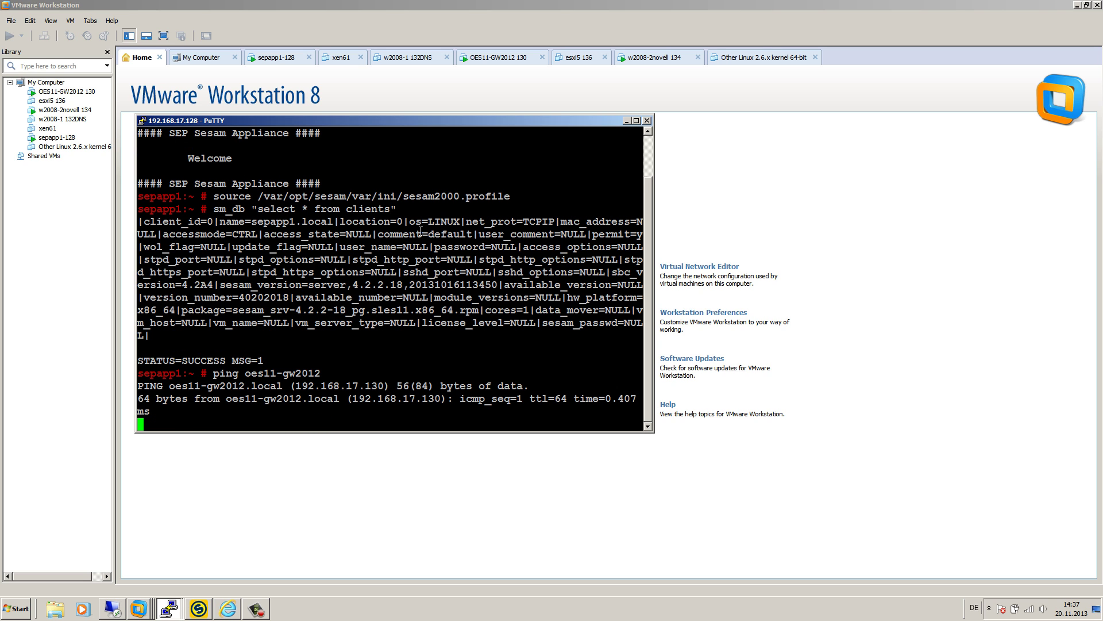
key("ctrl+c")
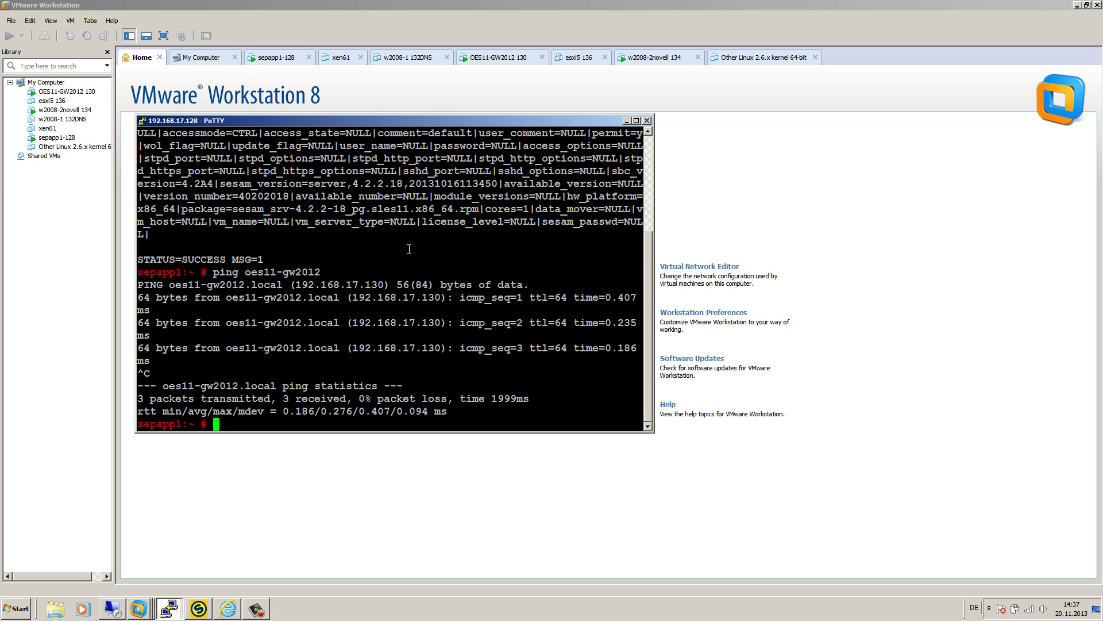
- Open /etc/hosts in vi and highlight the oes11-gw2012 entry's IP address and hostnames
type("vi /etc/hosts")
key("Return")
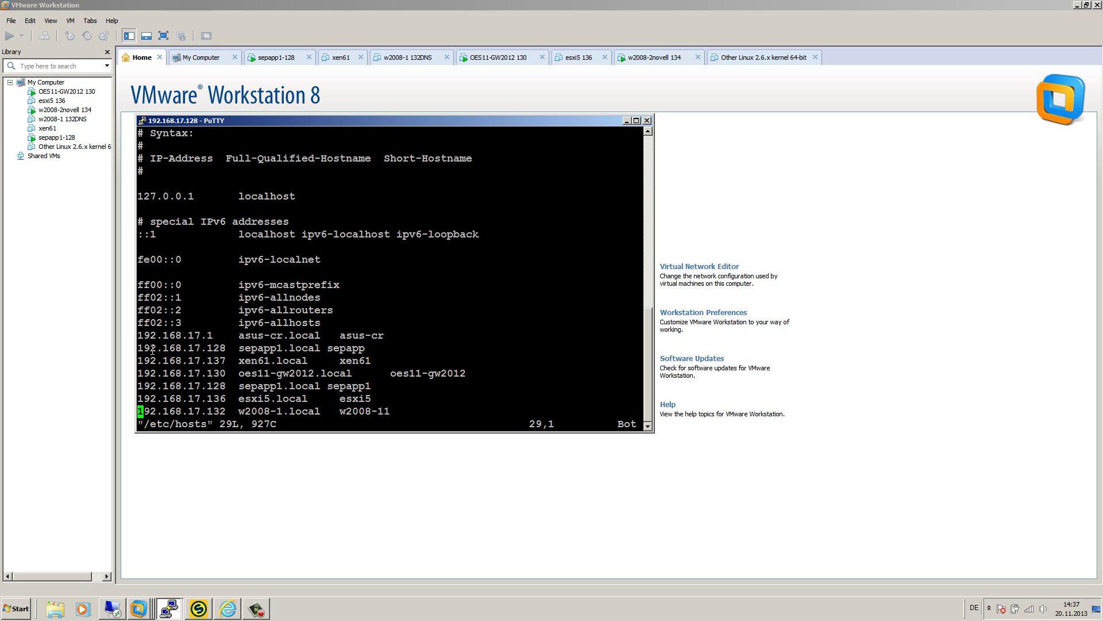
left_click_drag(141, 347, 144, 373)
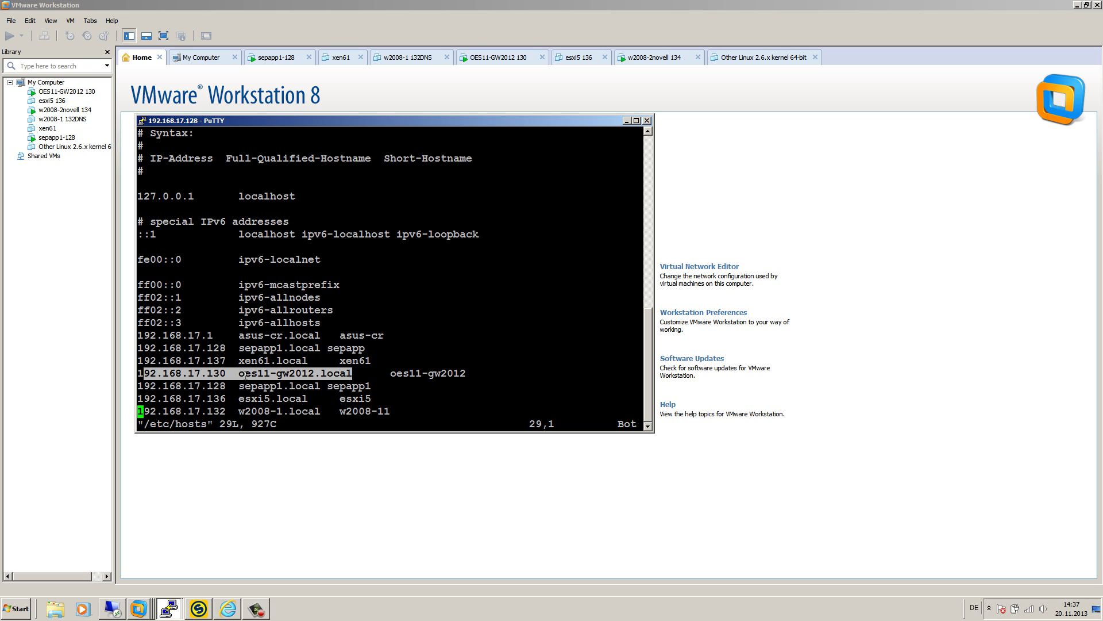
left_click(246, 375)
left_click_drag(395, 376, 467, 373)
left_click_drag(231, 373, 150, 373)
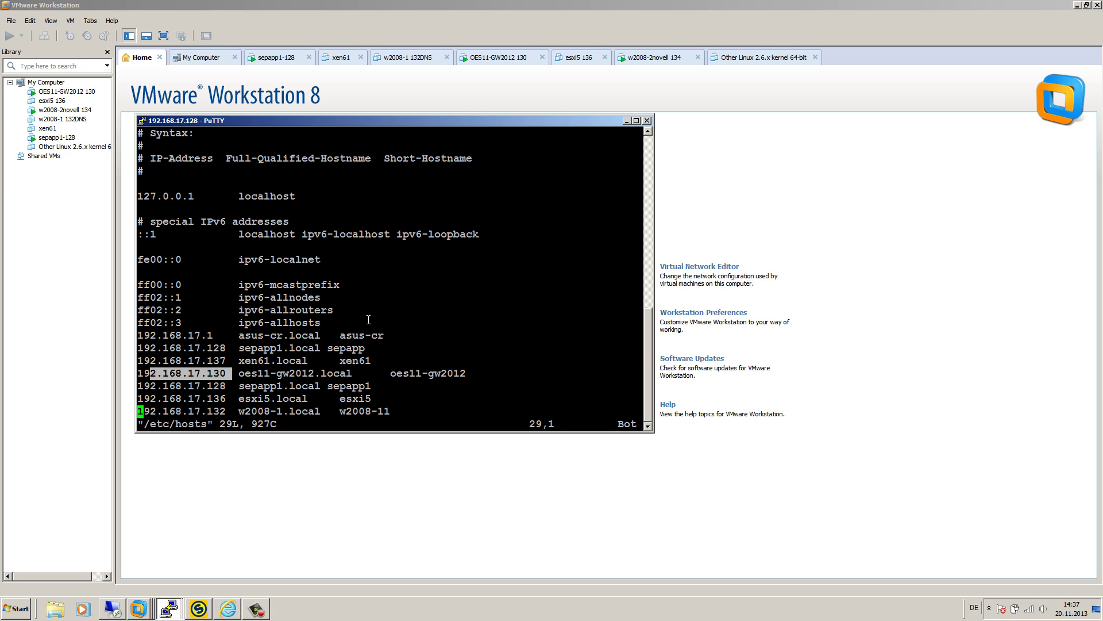
- On oes11-gw2012, open /etc/hosts in vi to confirm its sepapp1 entry, then return to VMware
left_click(169, 608)
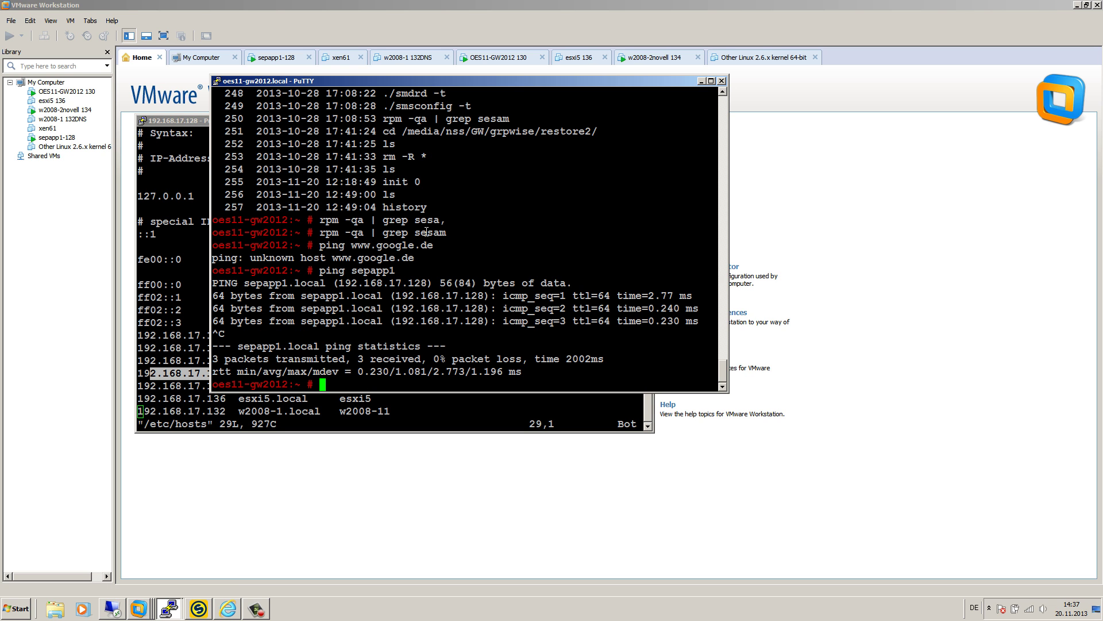
type("vi /")
type("etc/host")
type("s")
key("Return")
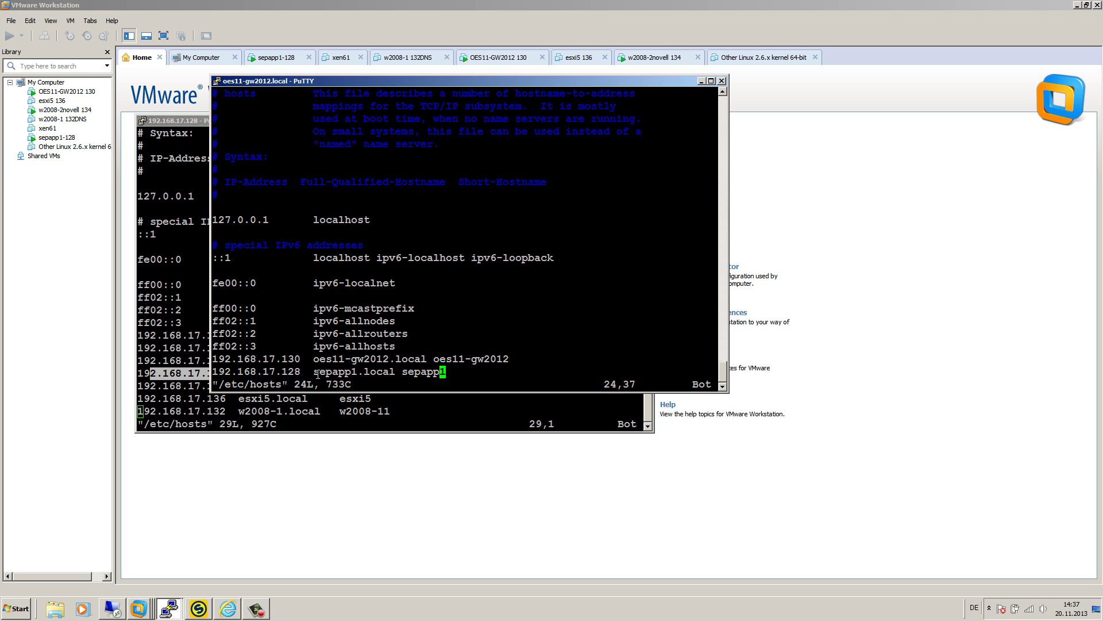
left_click_drag(315, 373, 363, 373)
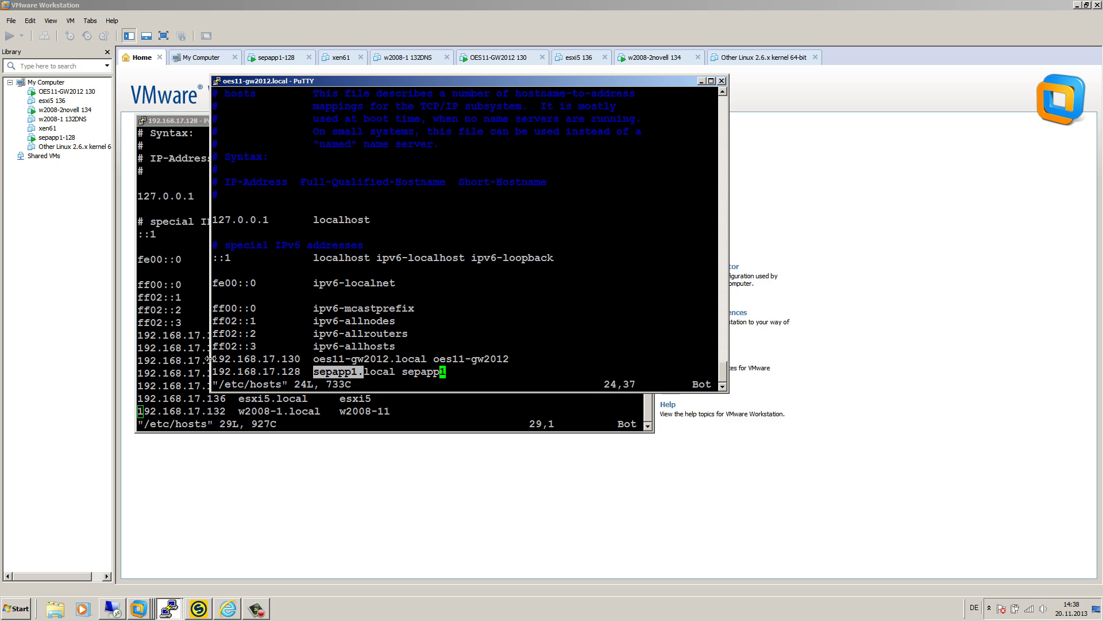
left_click_drag(212, 358, 378, 365)
left_click_drag(516, 353, 235, 360)
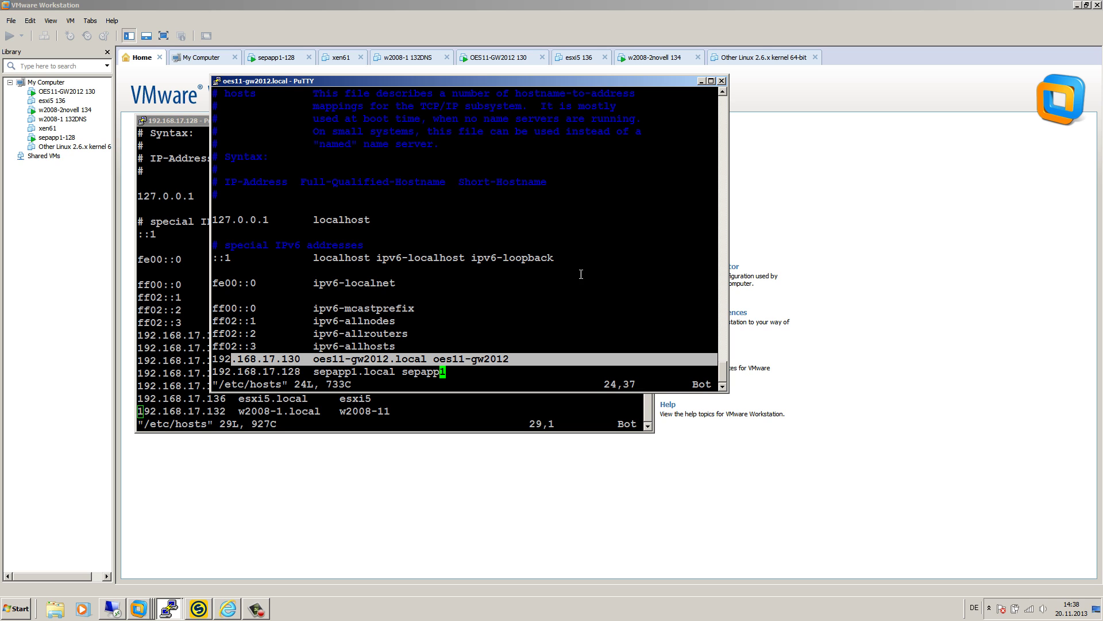
left_click(436, 479)
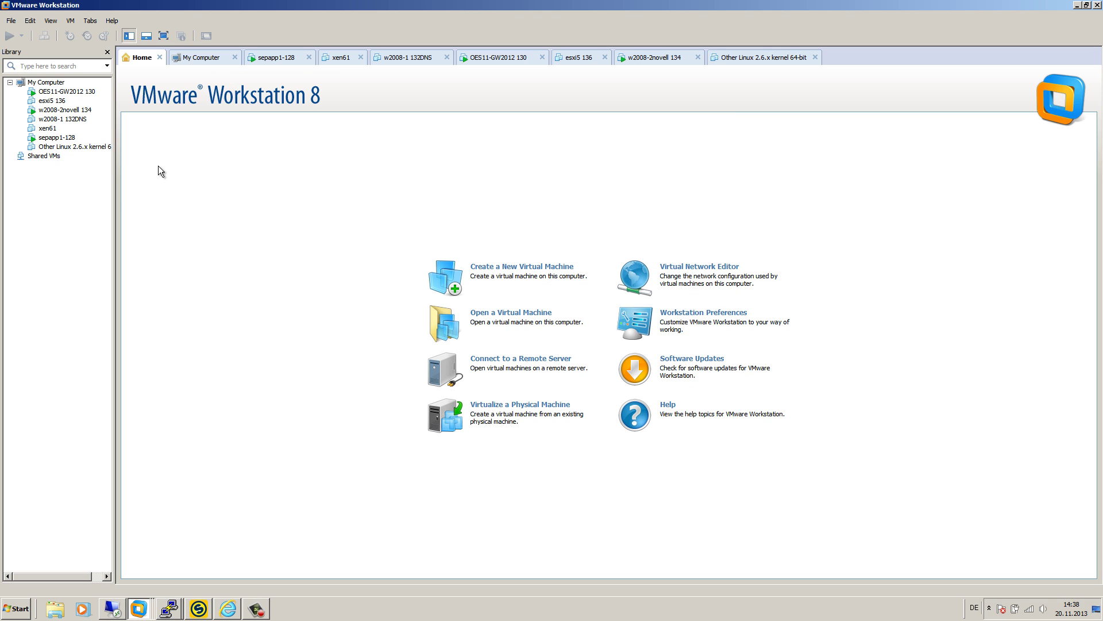
- Show the LOCAL location in SEP sesam's Topology tree, which holds only sepapp1.local
left_click(198, 608)
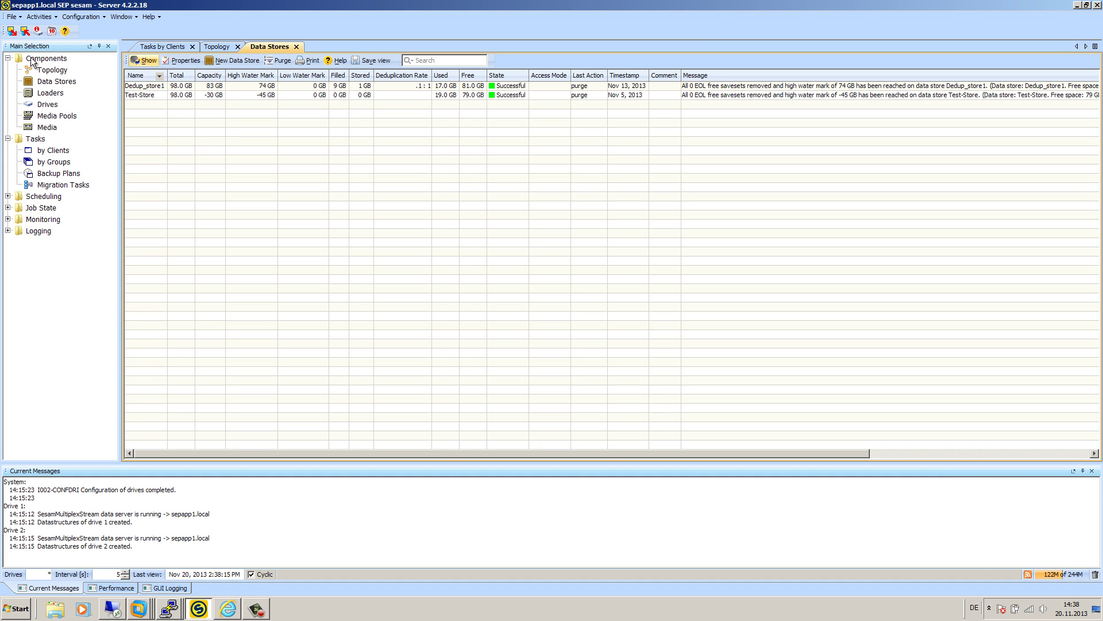
left_click(46, 74)
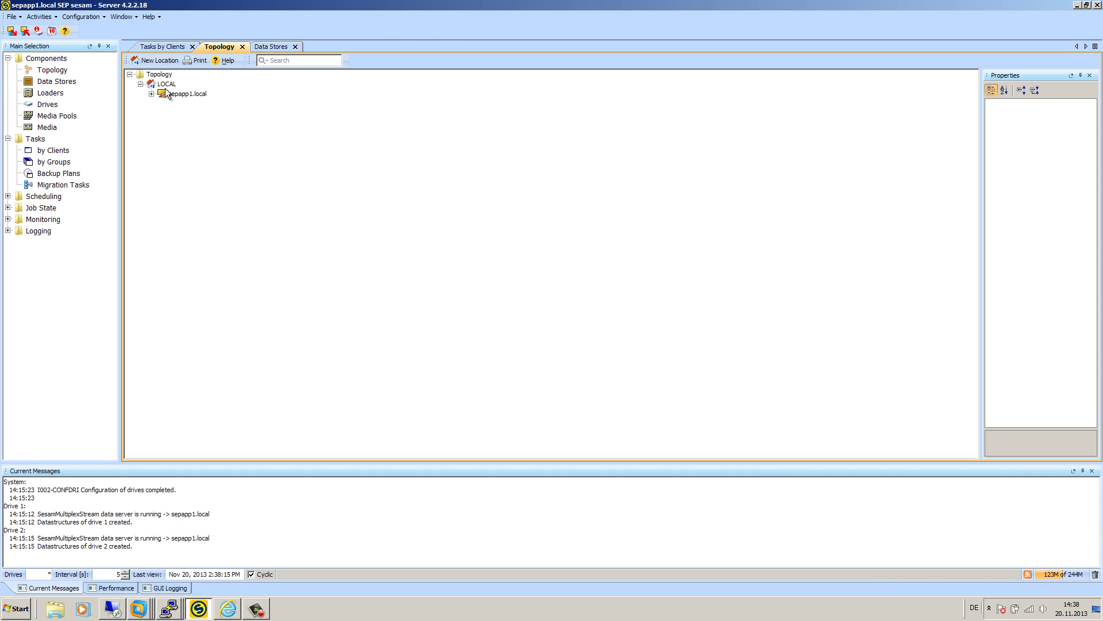
left_click(165, 83)
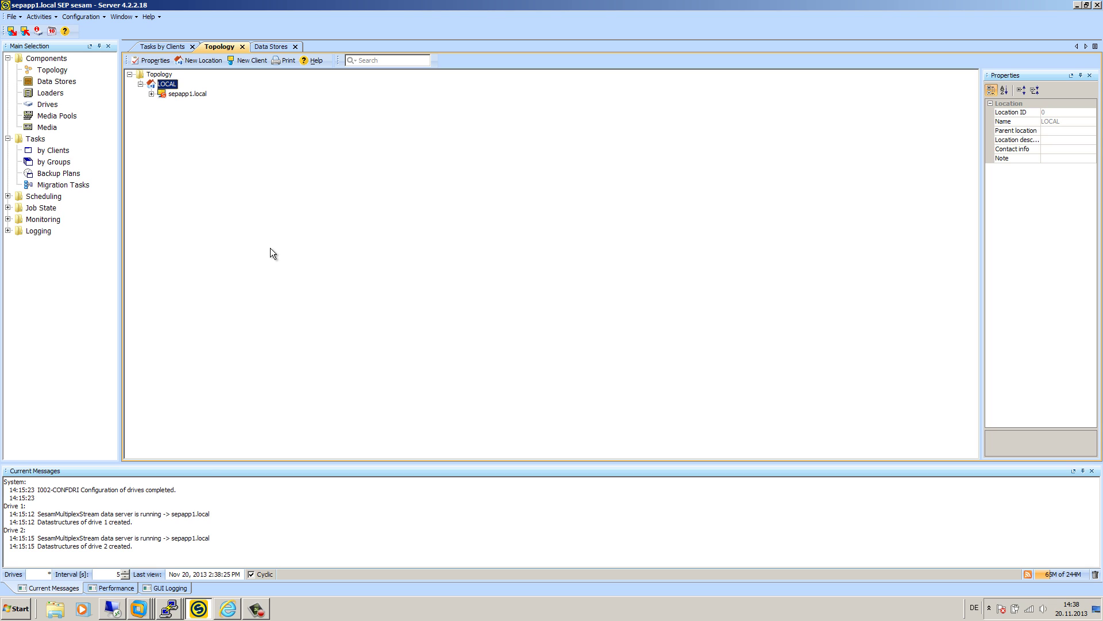
left_click(167, 611)
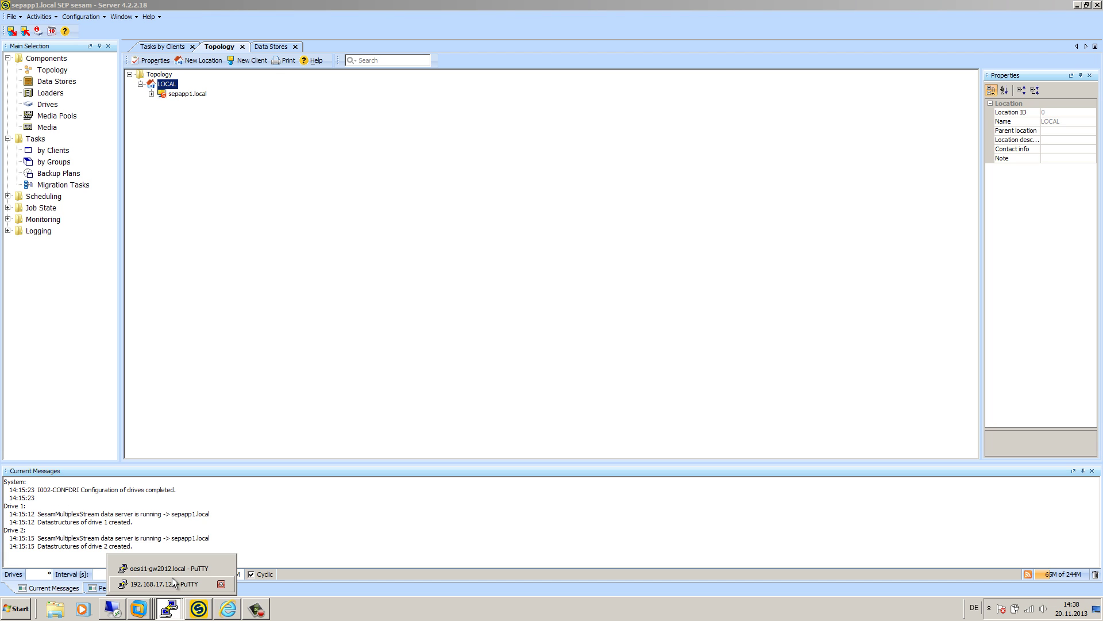
- On oes11-gw2012, quit vi and run rpm -qa | grep sesam, finding no sesam packages
left_click(174, 570)
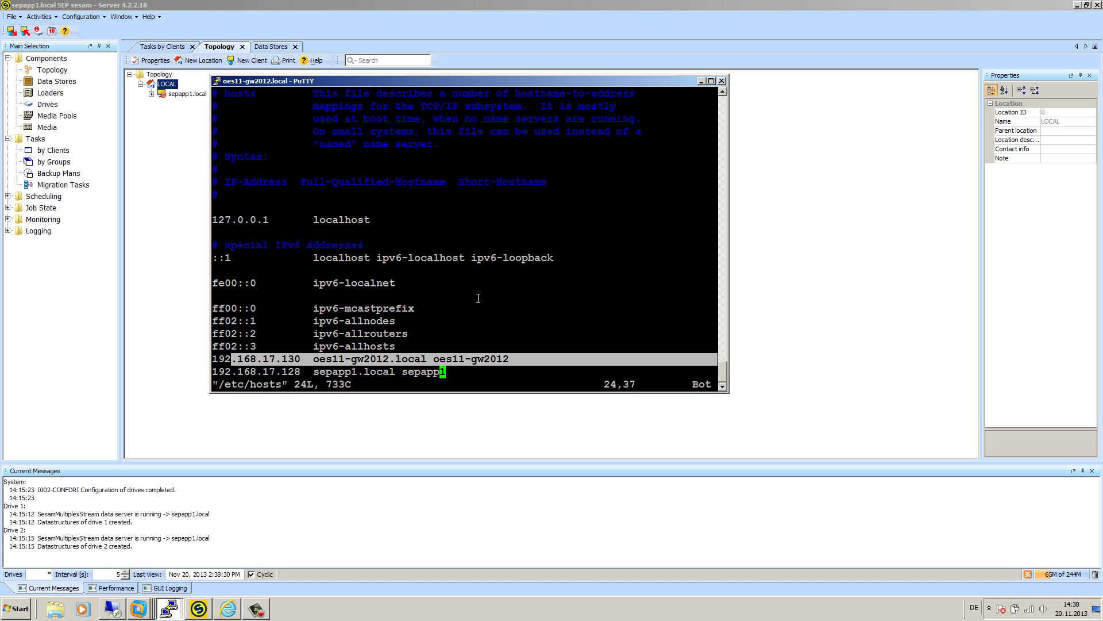
type(":q")
key("Return")
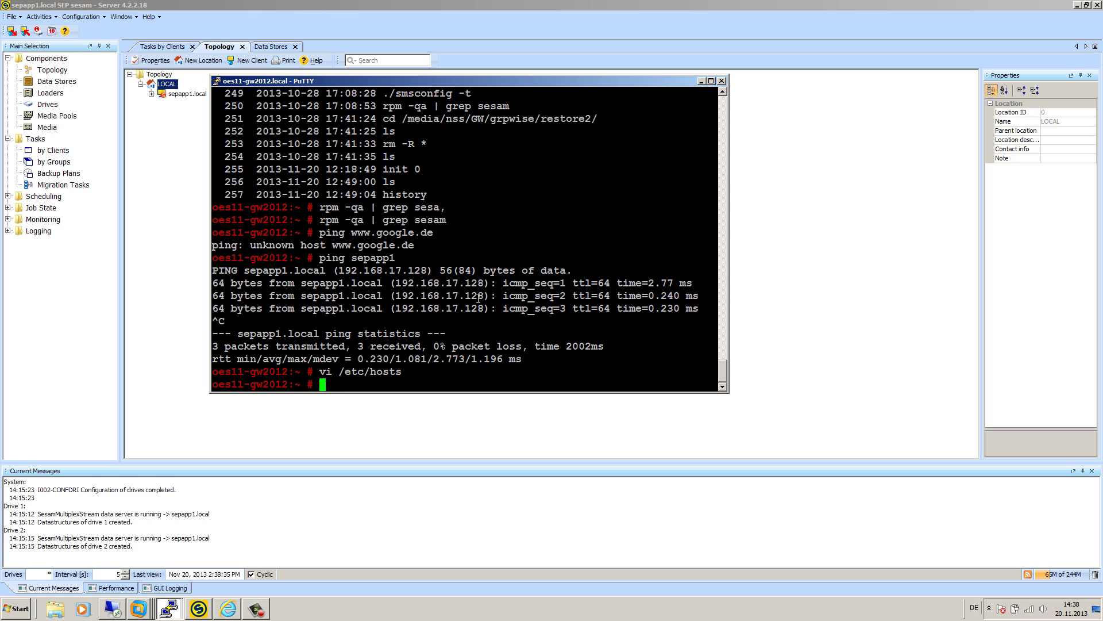
key("Up")
key("Up")
key("Up")
key("Up")
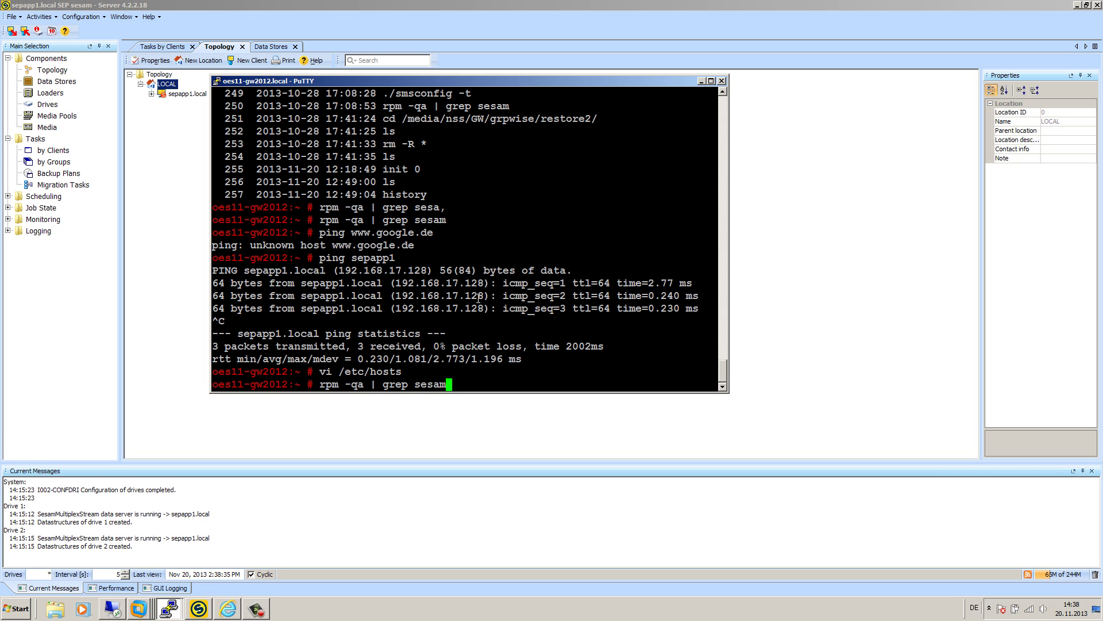
key("Down")
key("Return")
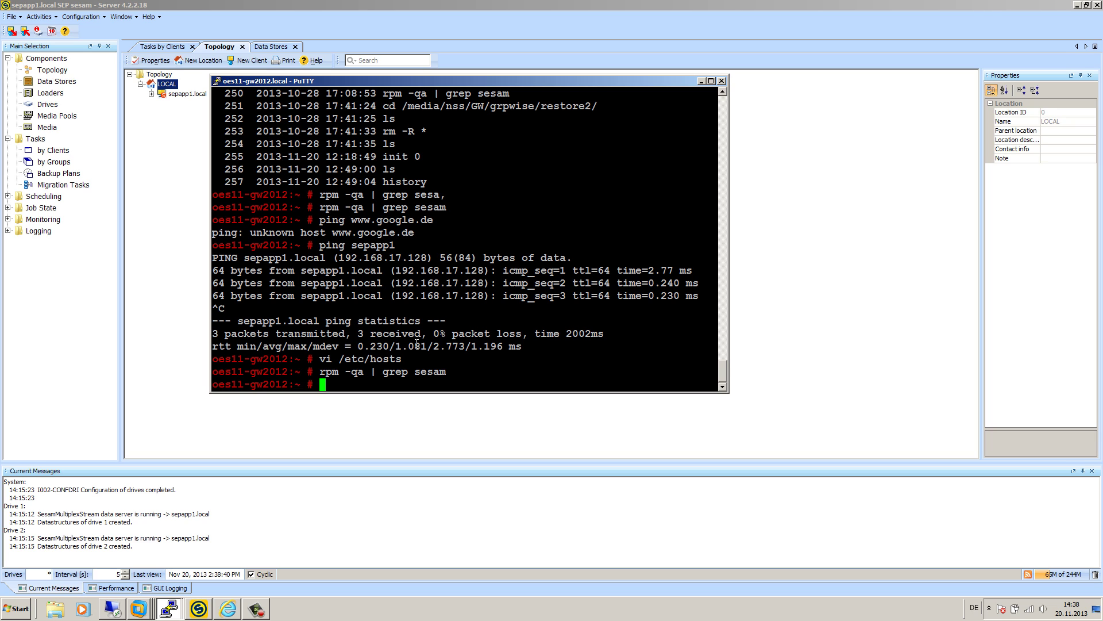
left_click_drag(346, 372, 446, 373)
left_click(1076, 5)
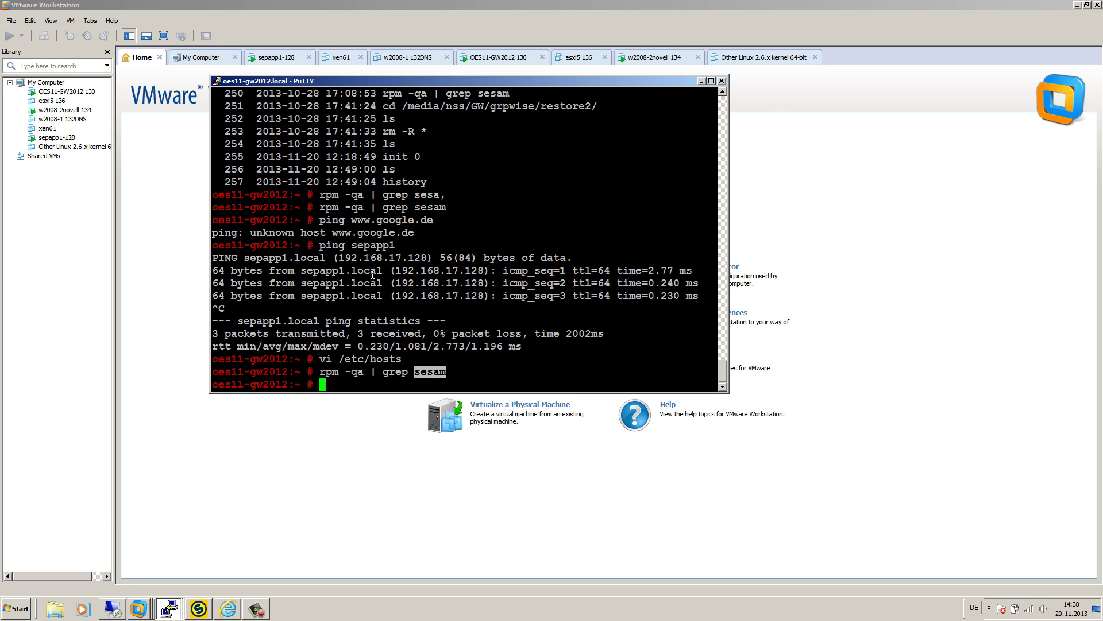
- Load download.sepsoftware.com in a new Internet Explorer tab
left_click(228, 609)
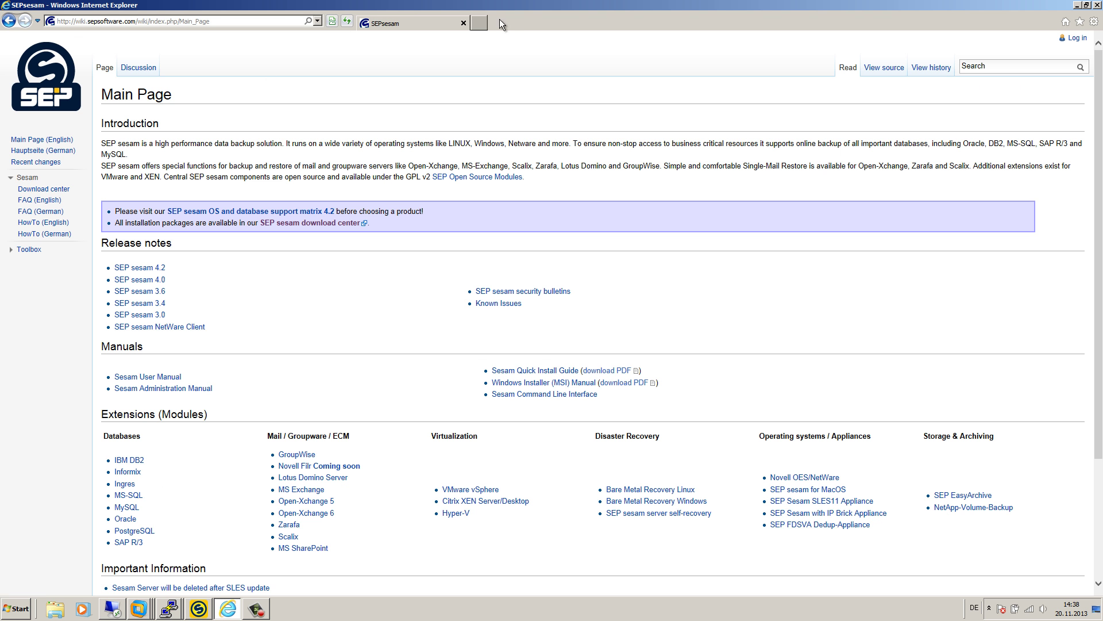
left_click(479, 23)
type("d")
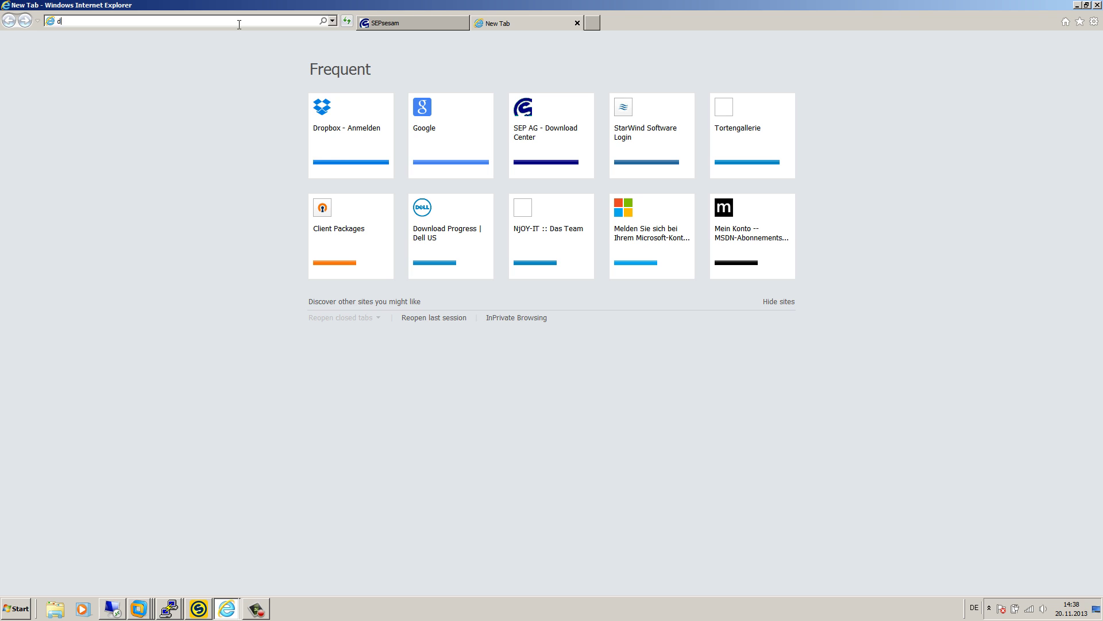
type("ownload.sep.de/")
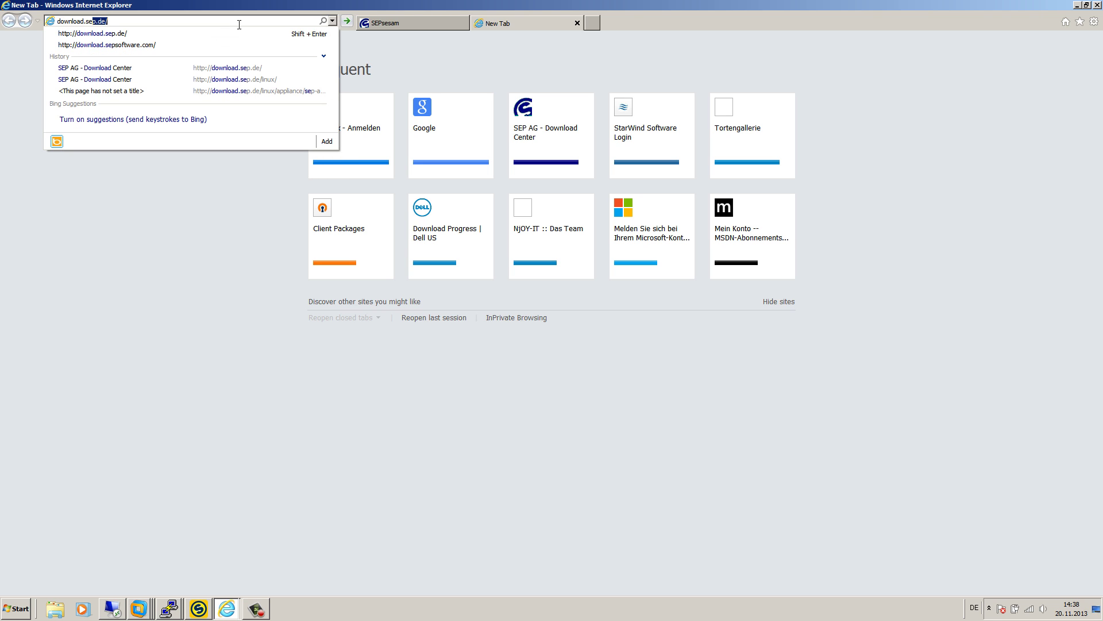
key("Down")
key("Down")
key("Return")
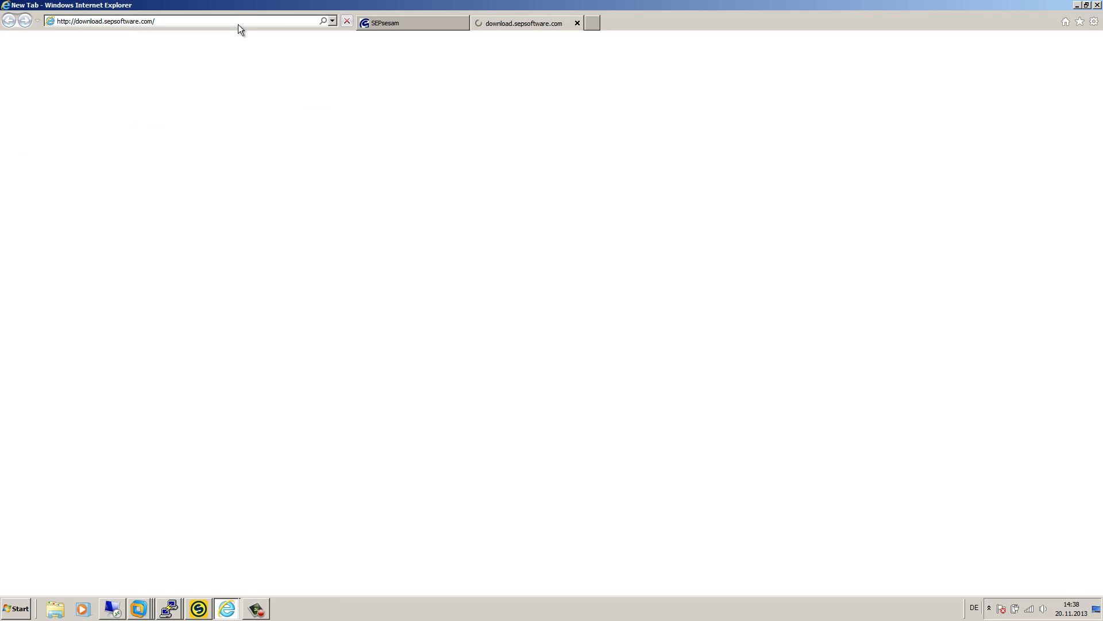
left_click(191, 23)
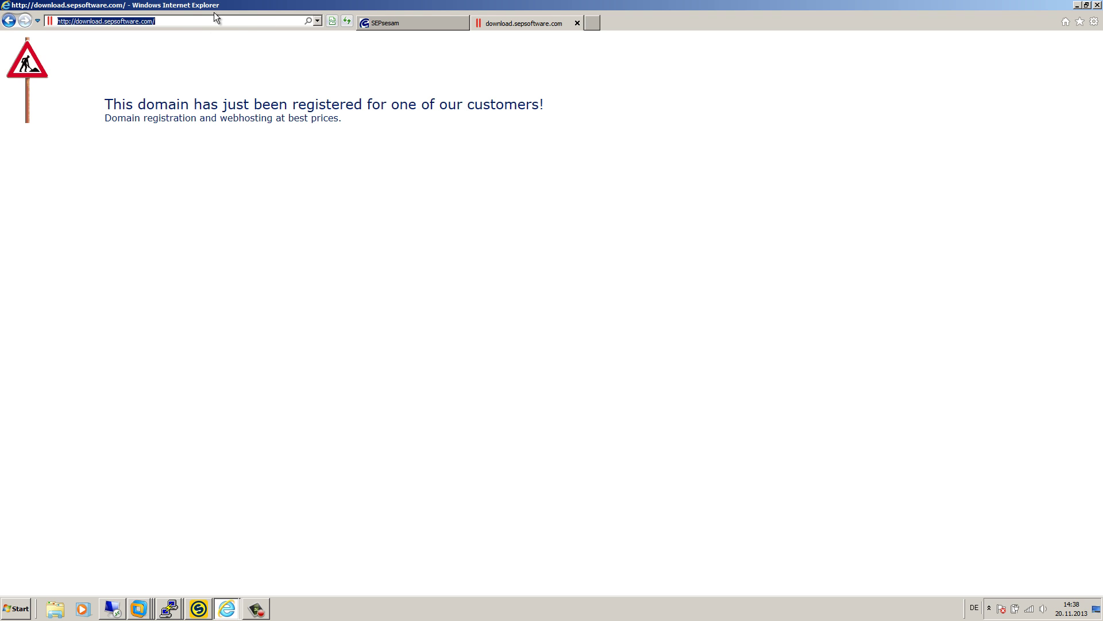
type("doe")
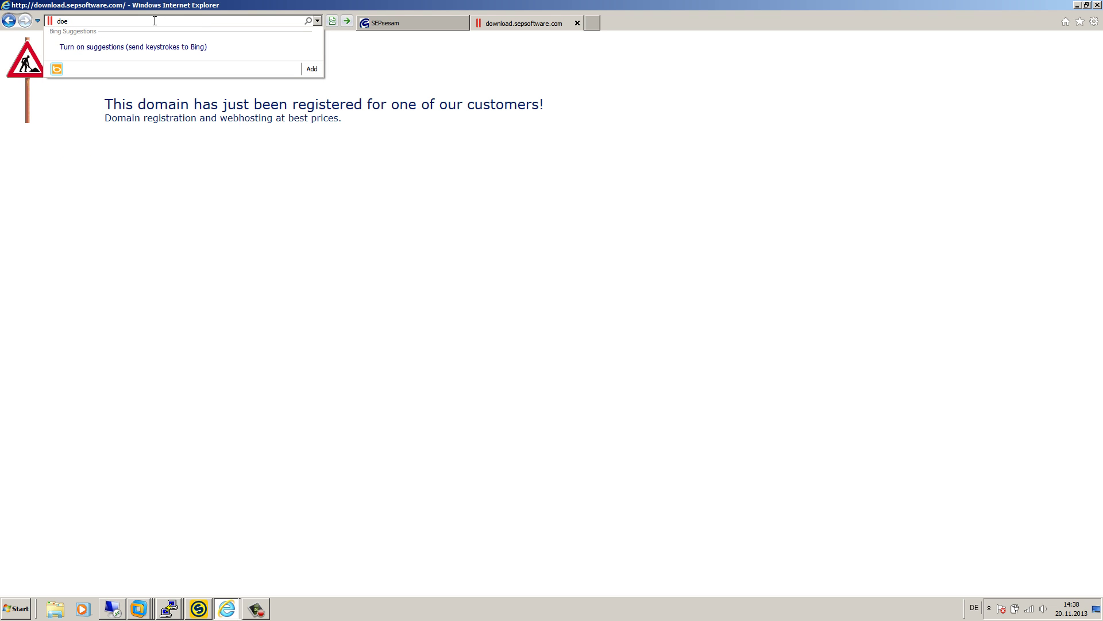
key("BackSpace")
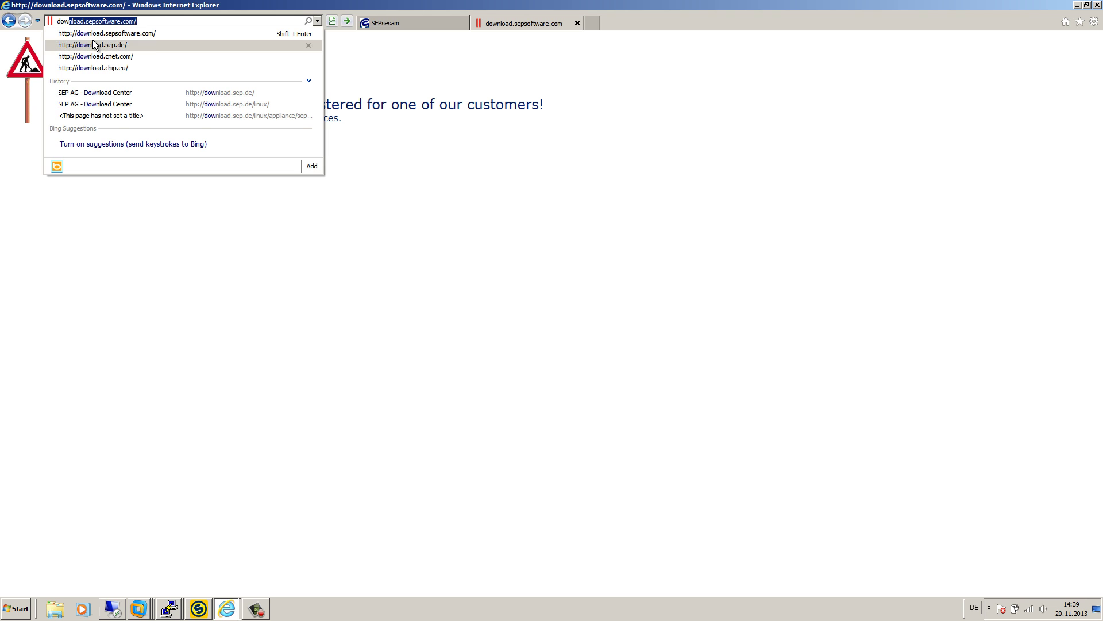
left_click(101, 33)
left_click(154, 22)
left_click(318, 21)
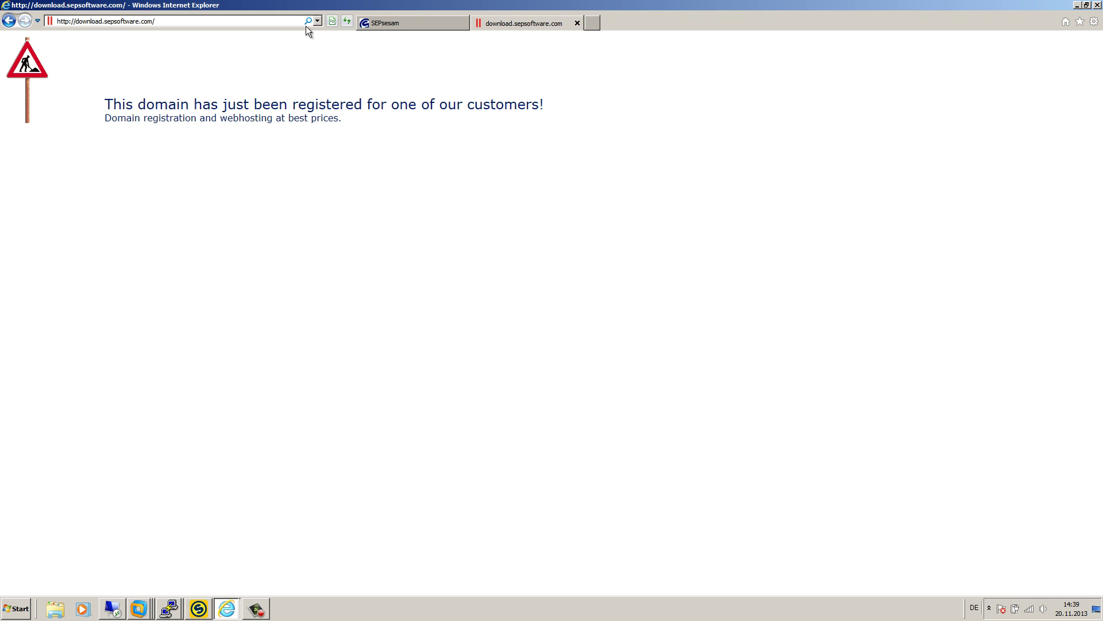
left_click(131, 67)
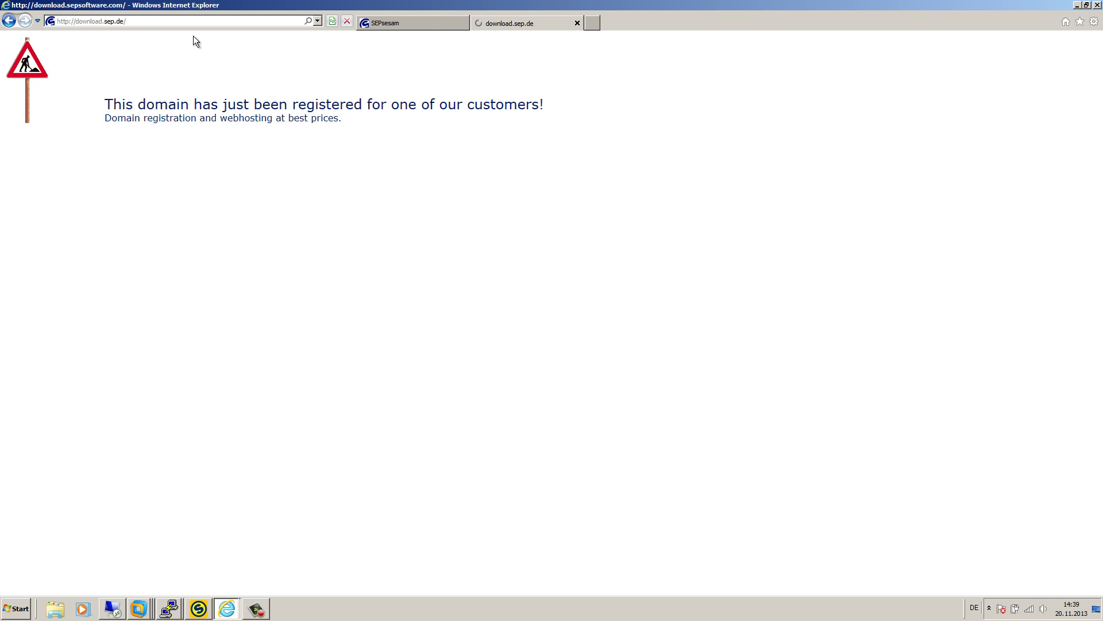
scroll(108, 324, "up", 1)
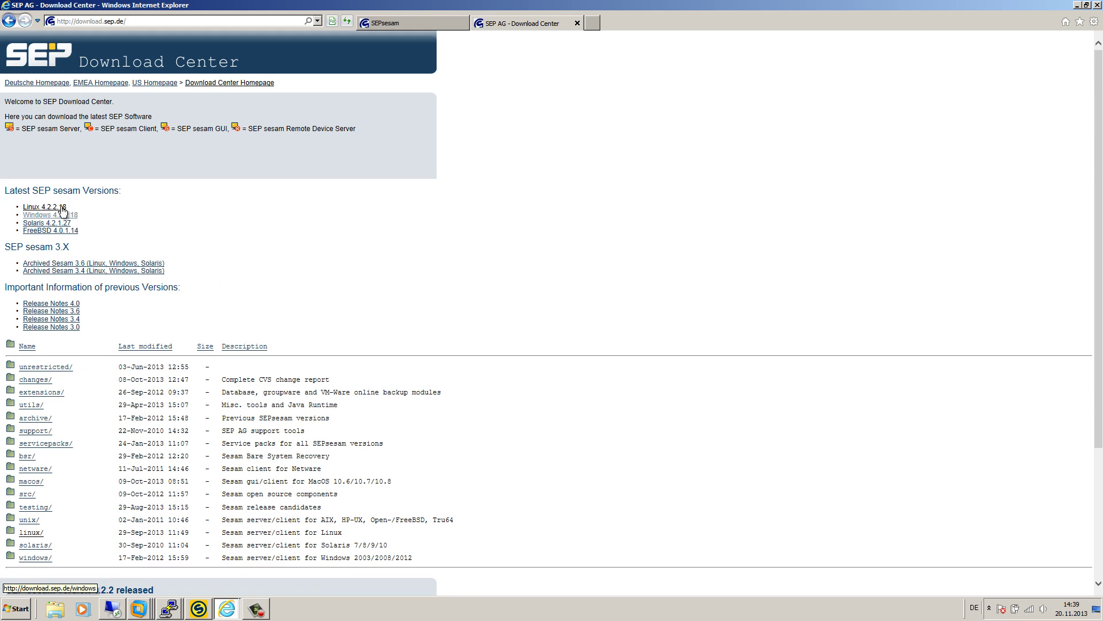
- Download sesam_cli-4.2.2-18.sles11.x86_64.rpm from linux/SuSE/x86_64/SLES11
left_click(171, 609)
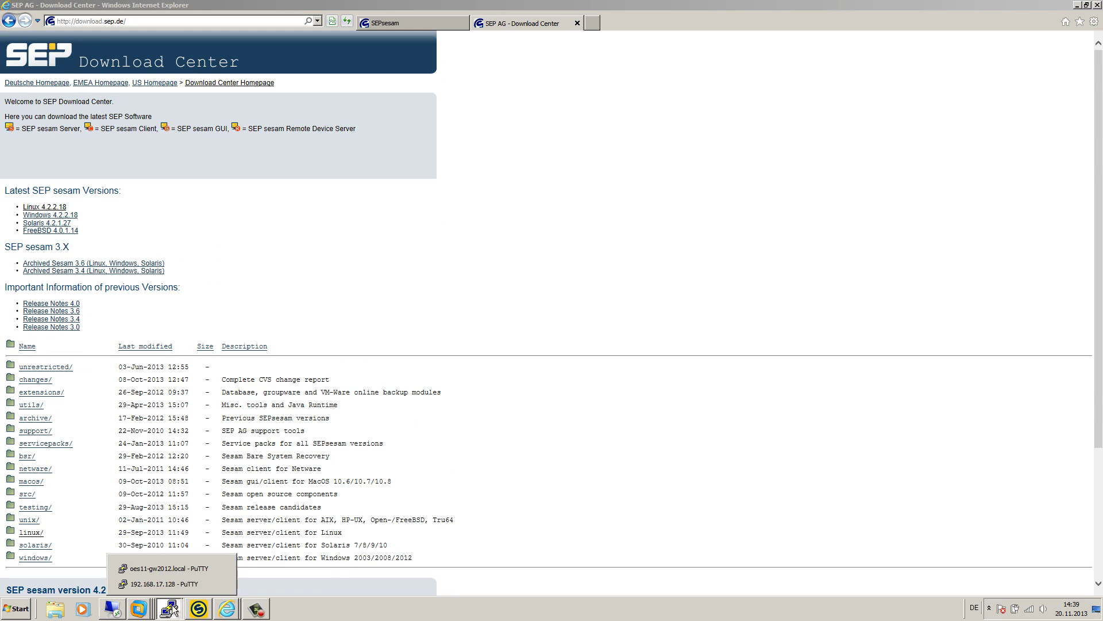
left_click(174, 568)
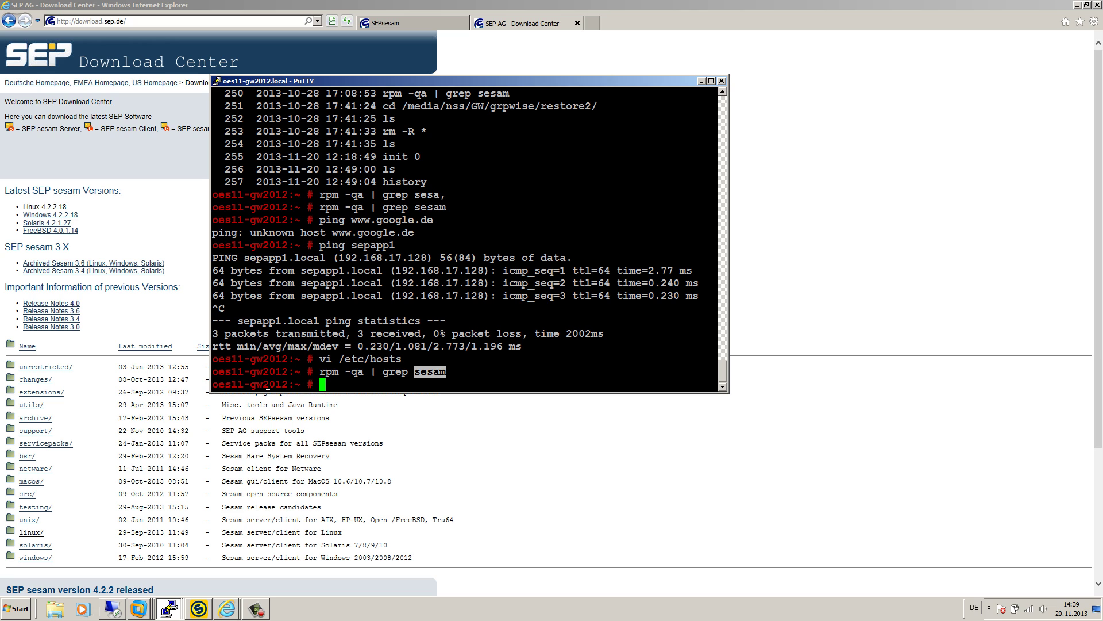
left_click(116, 233)
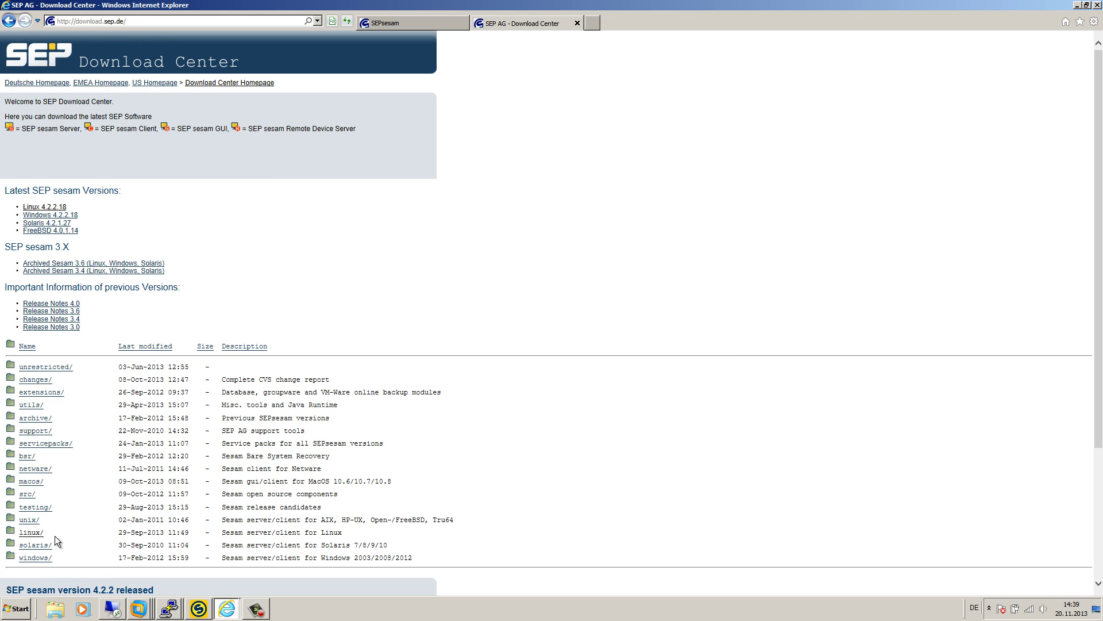
left_click(35, 535)
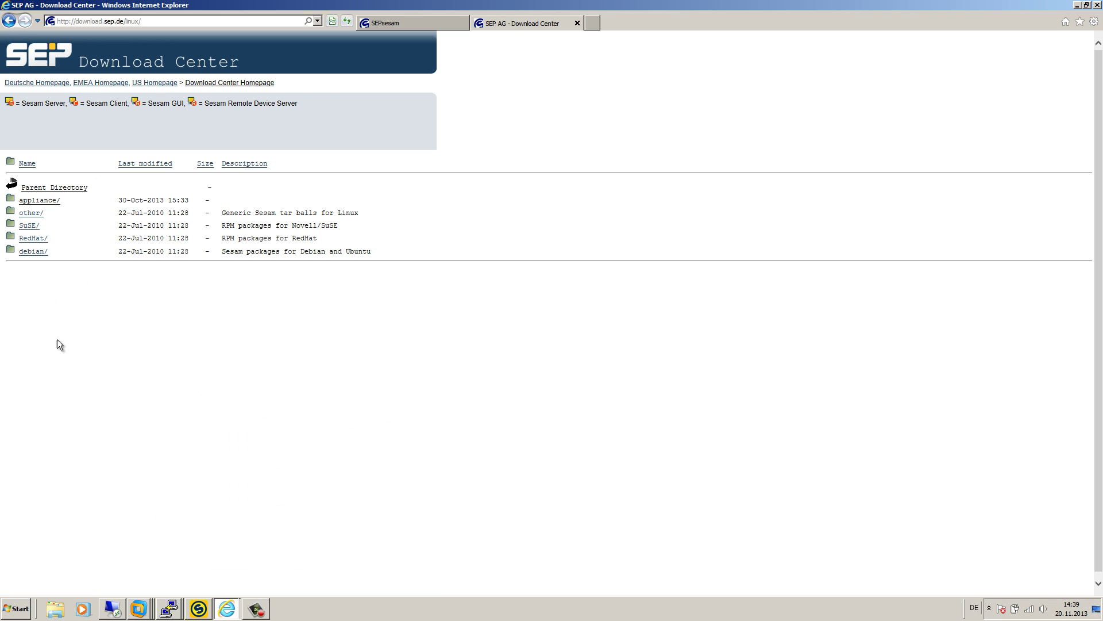
left_click(32, 228)
left_click(36, 214)
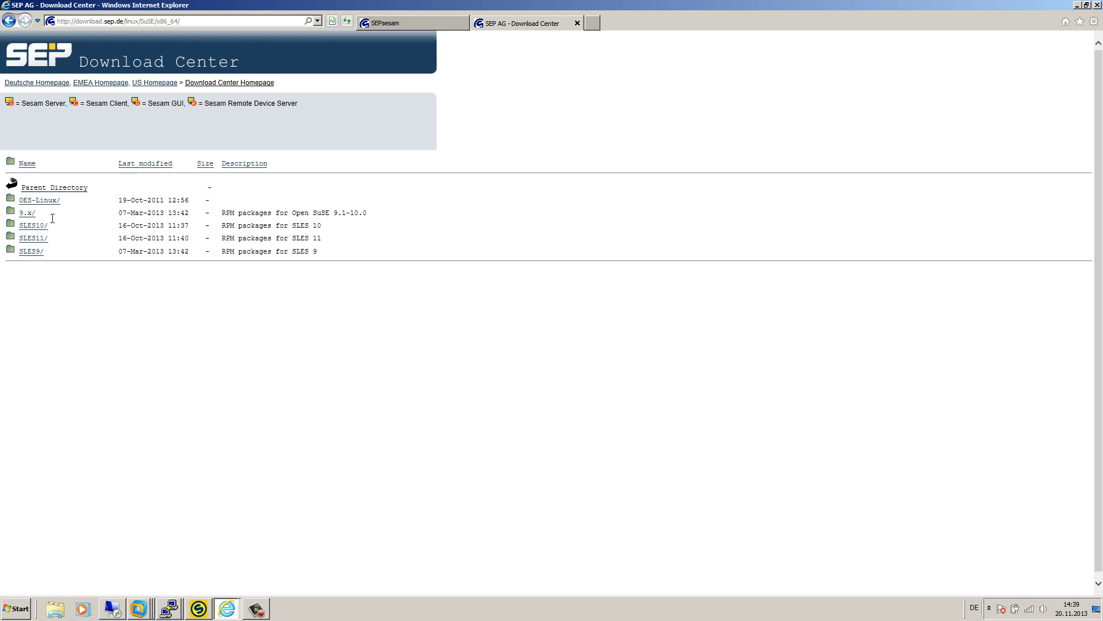
left_click(46, 239)
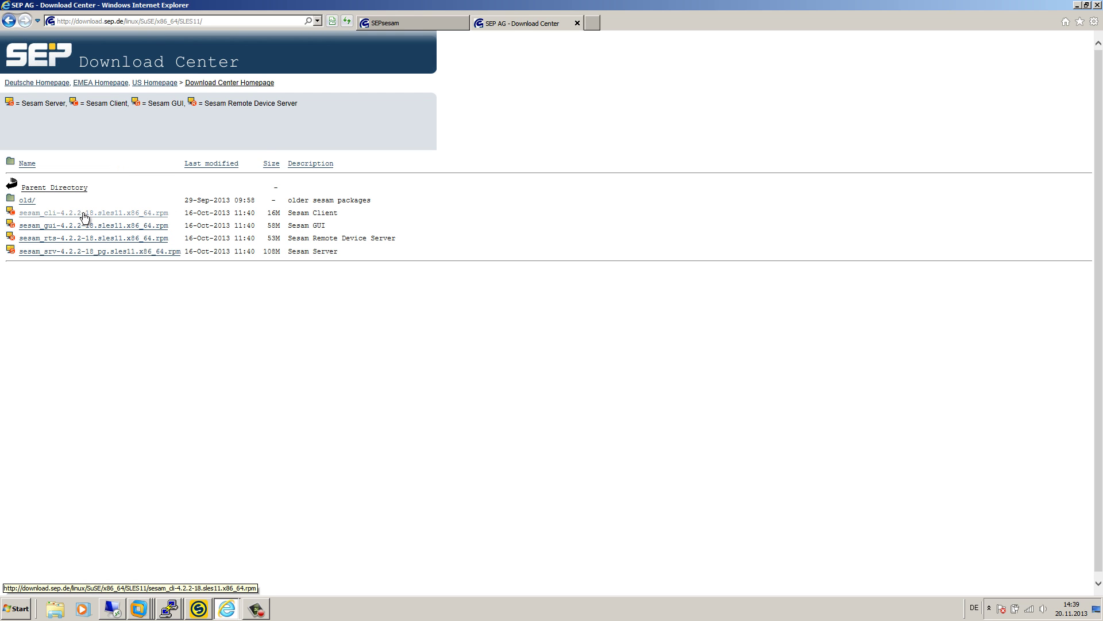
left_click(85, 217)
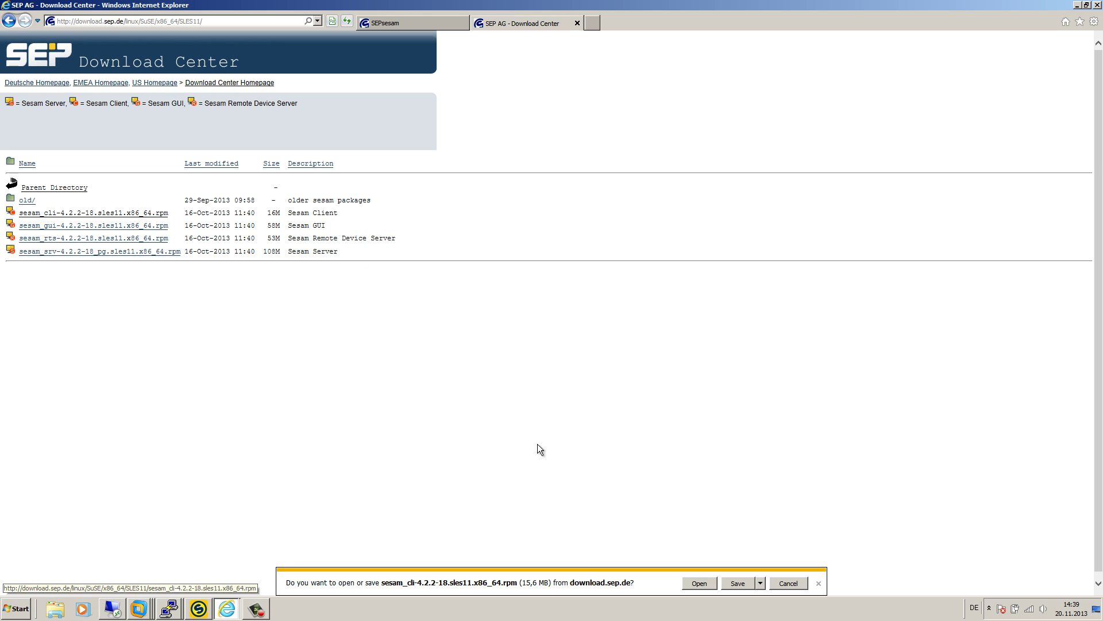
left_click(740, 584)
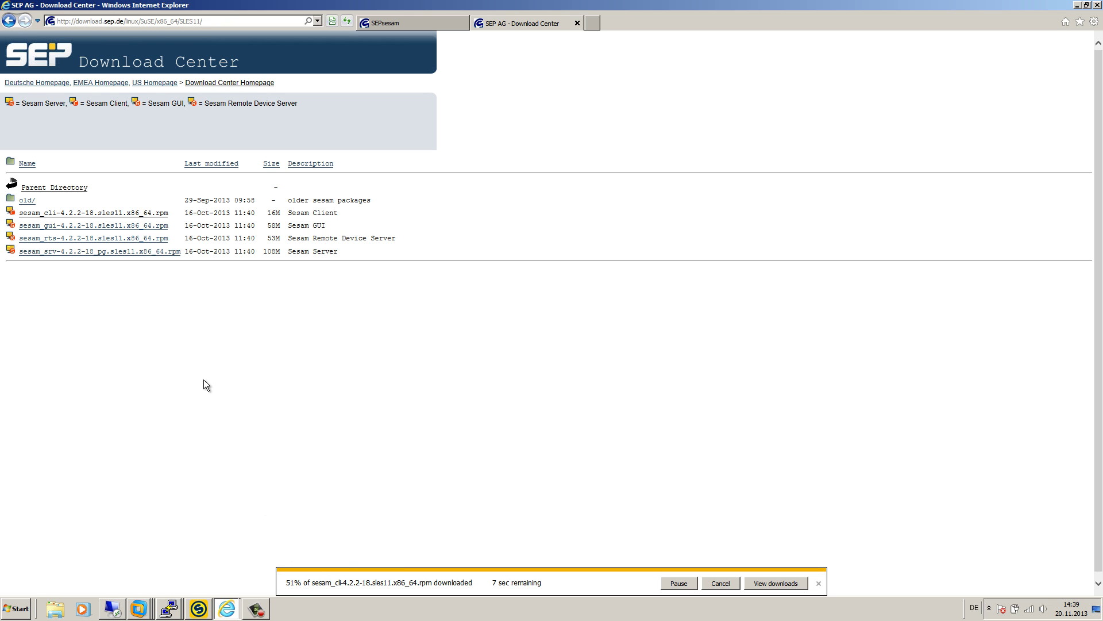
- Download sesam-novell-client-4.2.1-43.SuSE.i586.rpm from the netware/OES-Linux folder
left_click(52, 189)
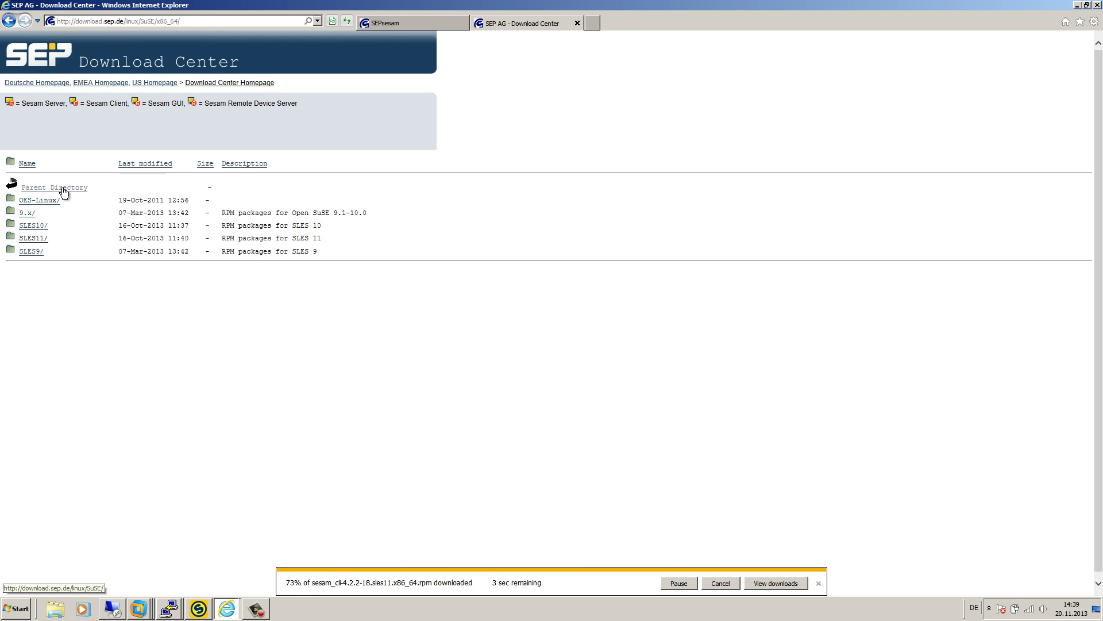
left_click(63, 190)
left_click(77, 191)
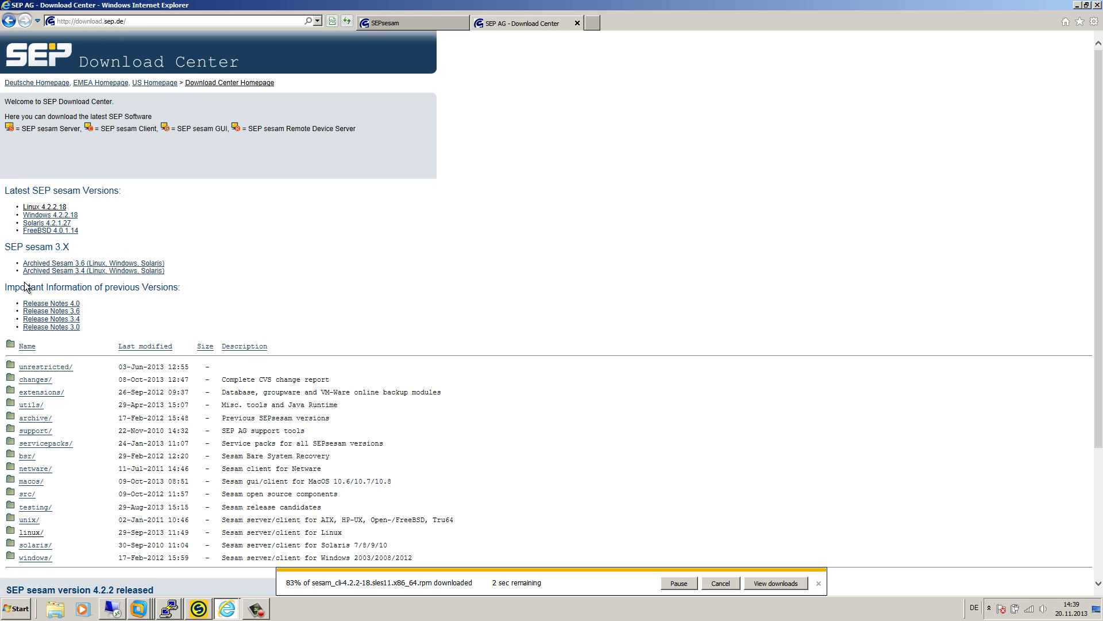
scroll(44, 364, "down", 5)
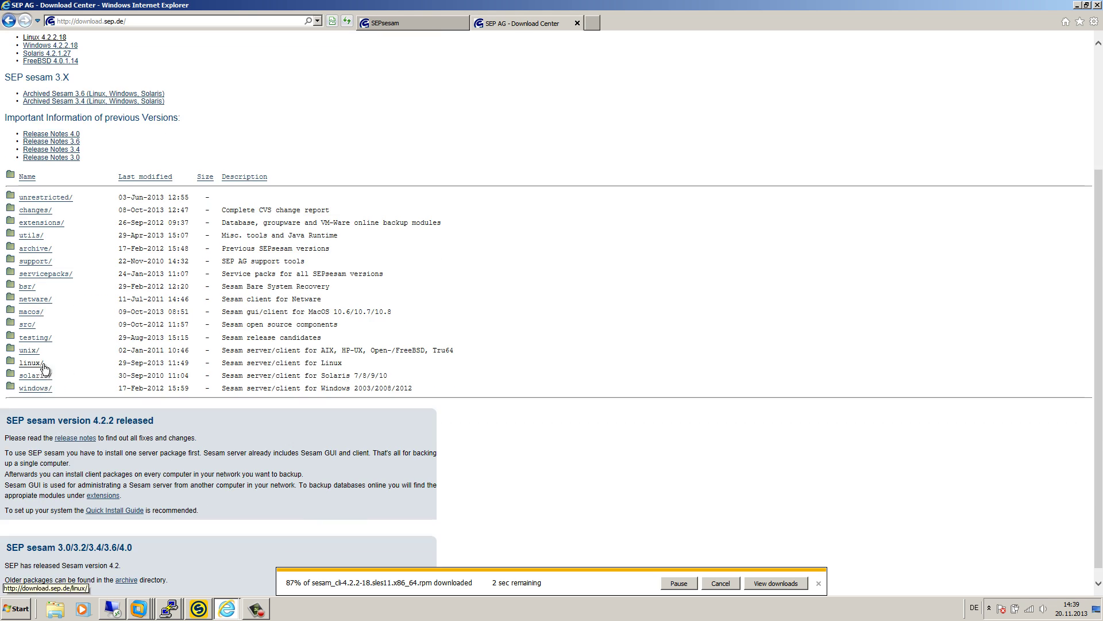
left_click(36, 299)
left_click(52, 204)
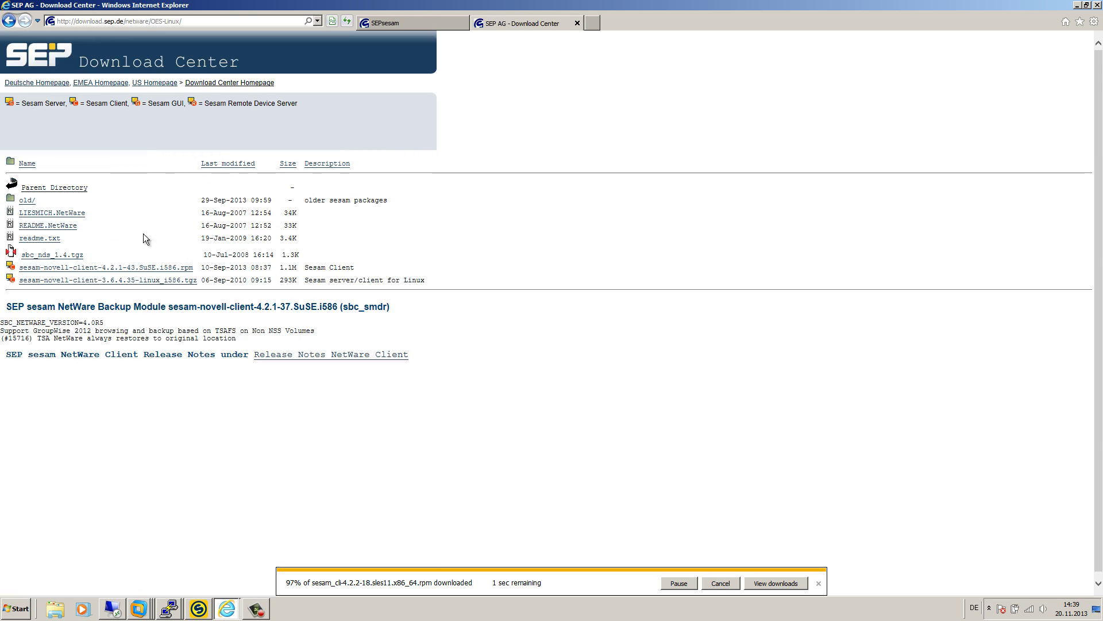
left_click(138, 269)
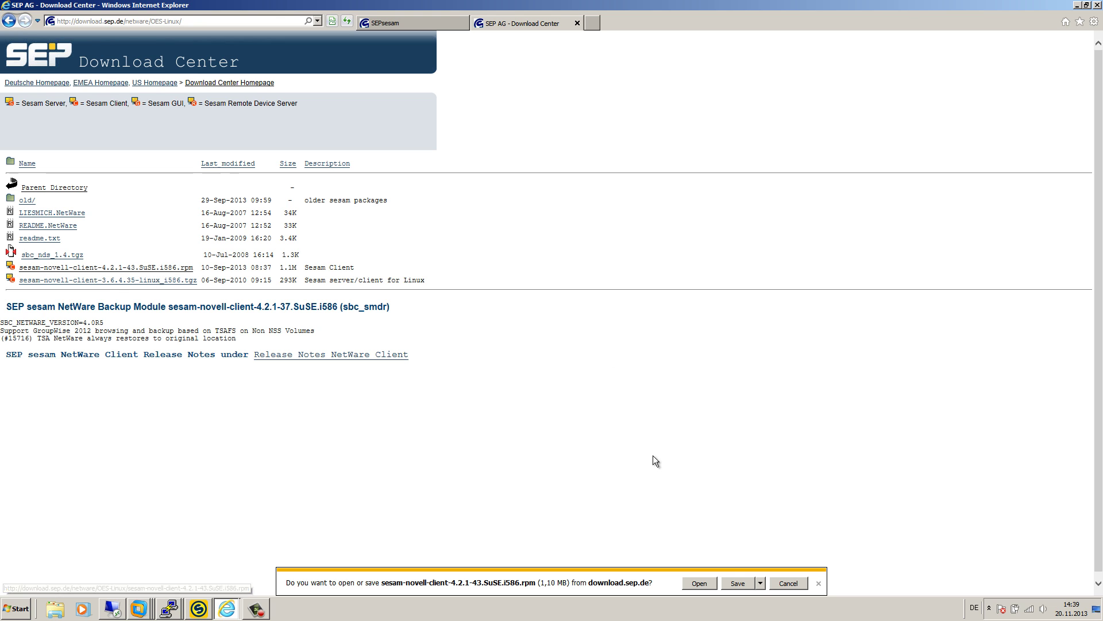
left_click(733, 582)
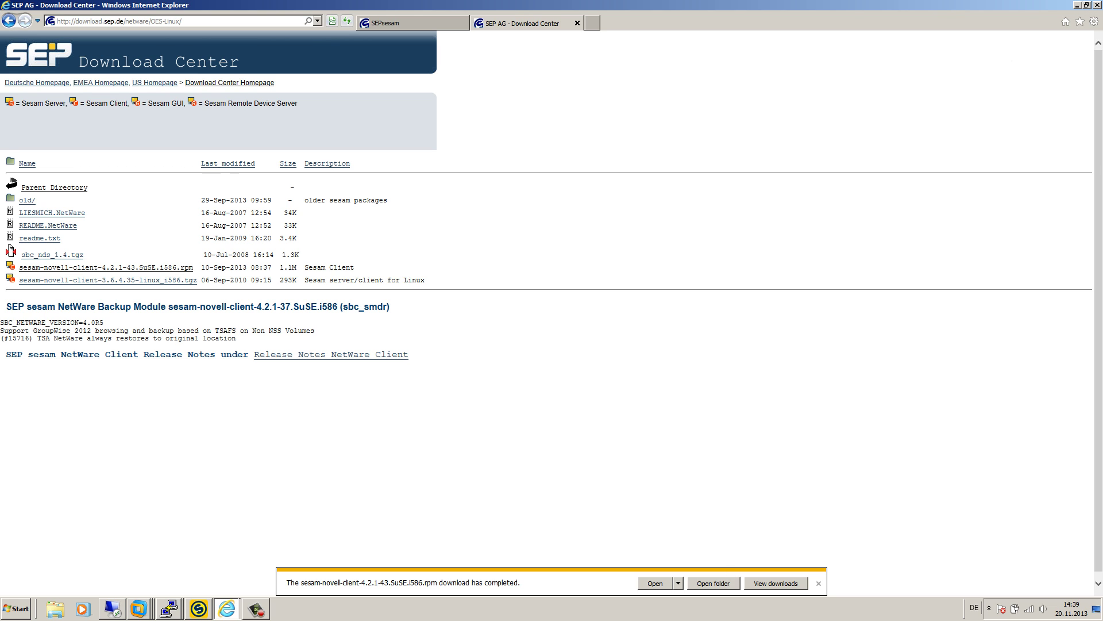
- Launch WinSCP and log in over SFTP to oes11-gw2012 as root, accepting the host key
left_click(1097, 609)
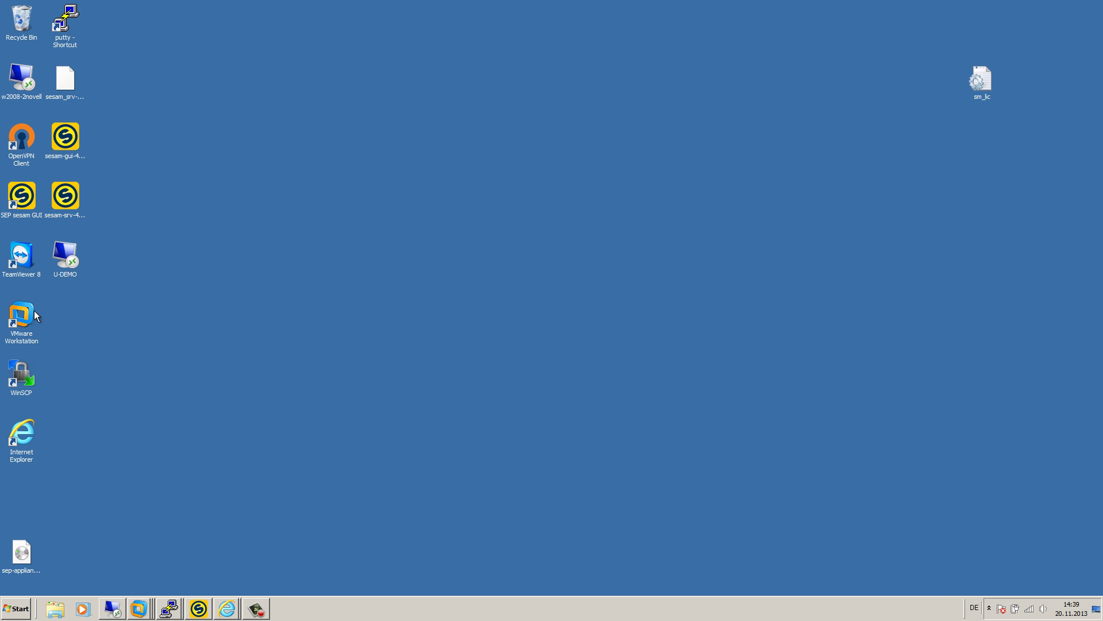
double_click(17, 371)
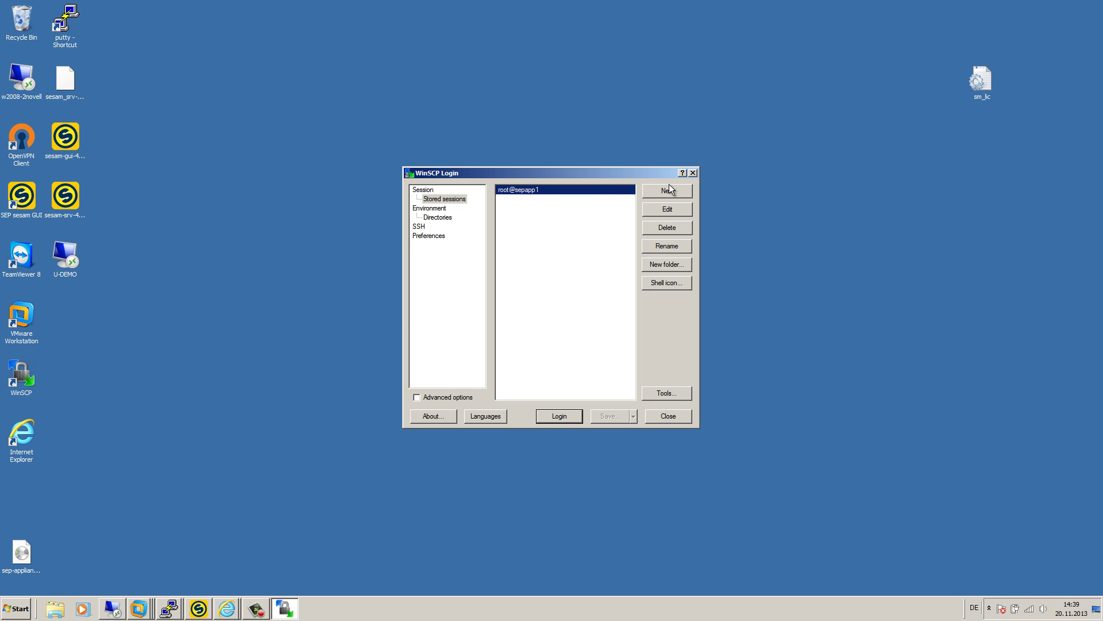
left_click(667, 190)
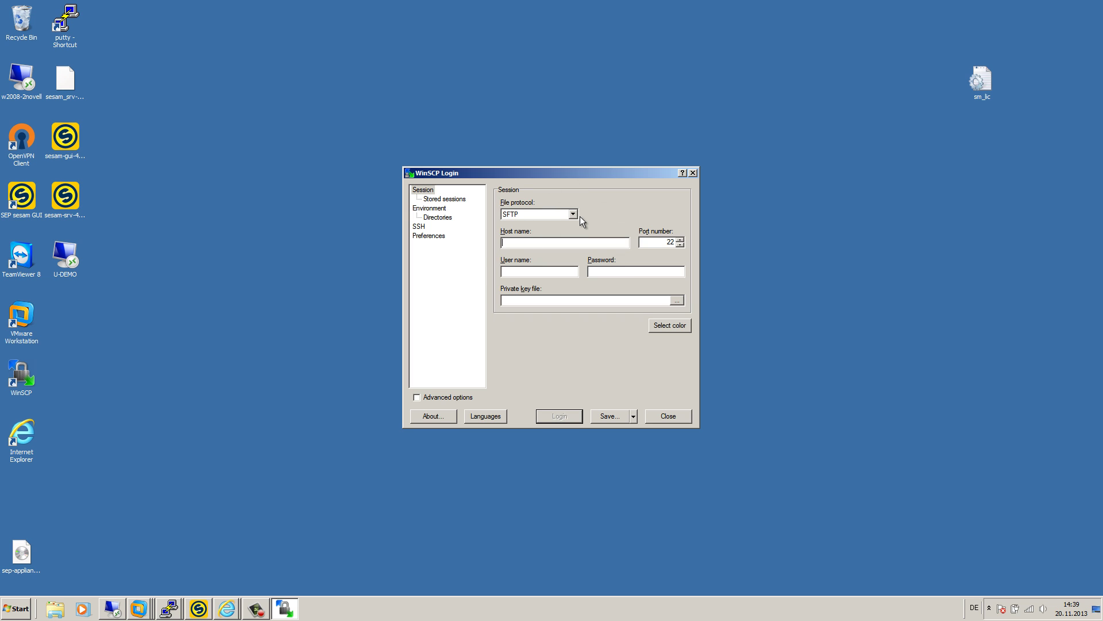
type("oes11-gw2012")
key("Tab")
key("Tab")
type("root")
key("Tab")
type("********")
left_click(578, 415)
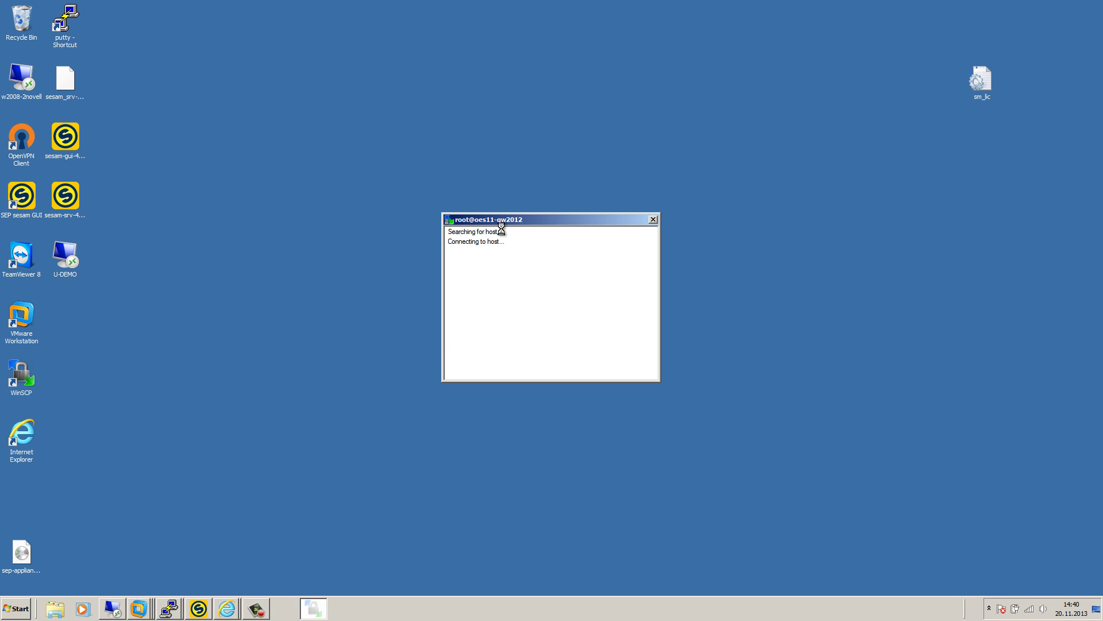
left_click(445, 336)
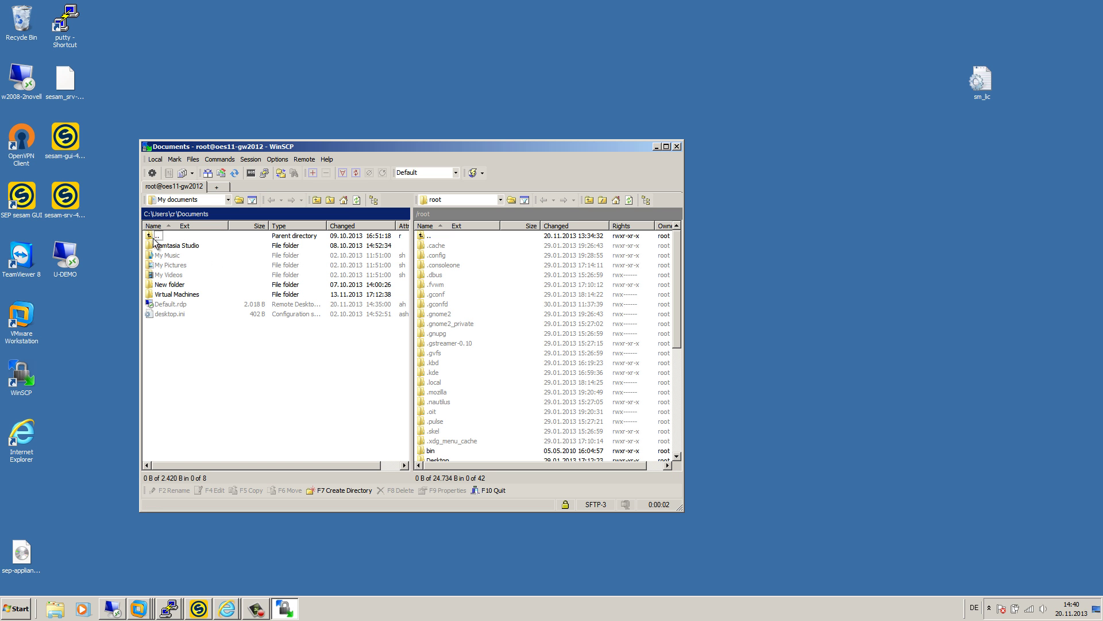
- Navigate WinSCP's local panel to the Downloads folder
double_click(159, 237)
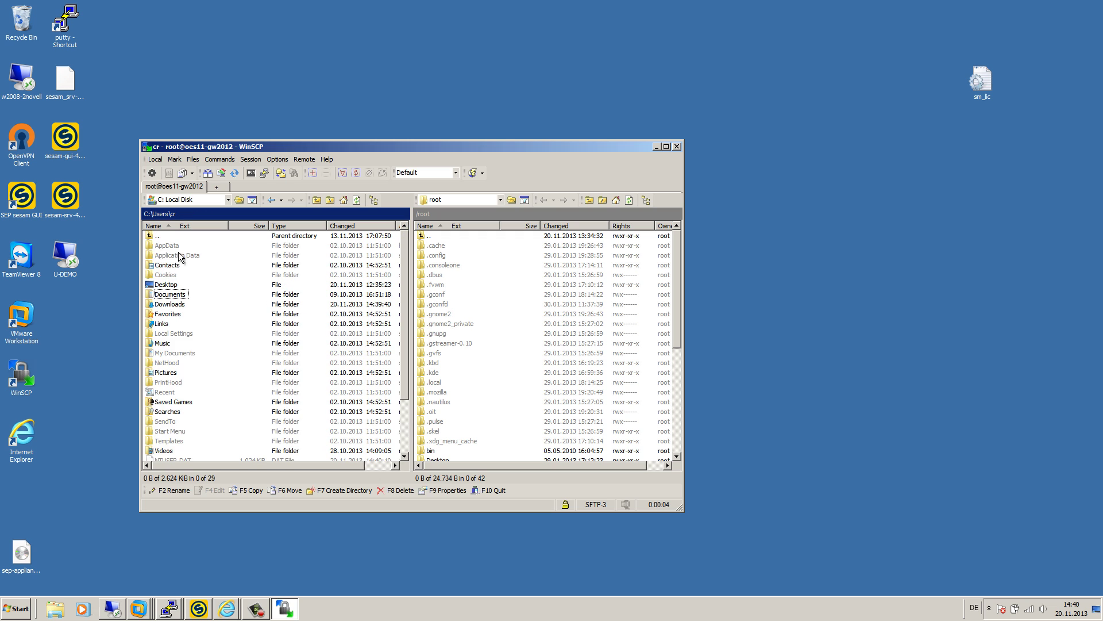
double_click(182, 289)
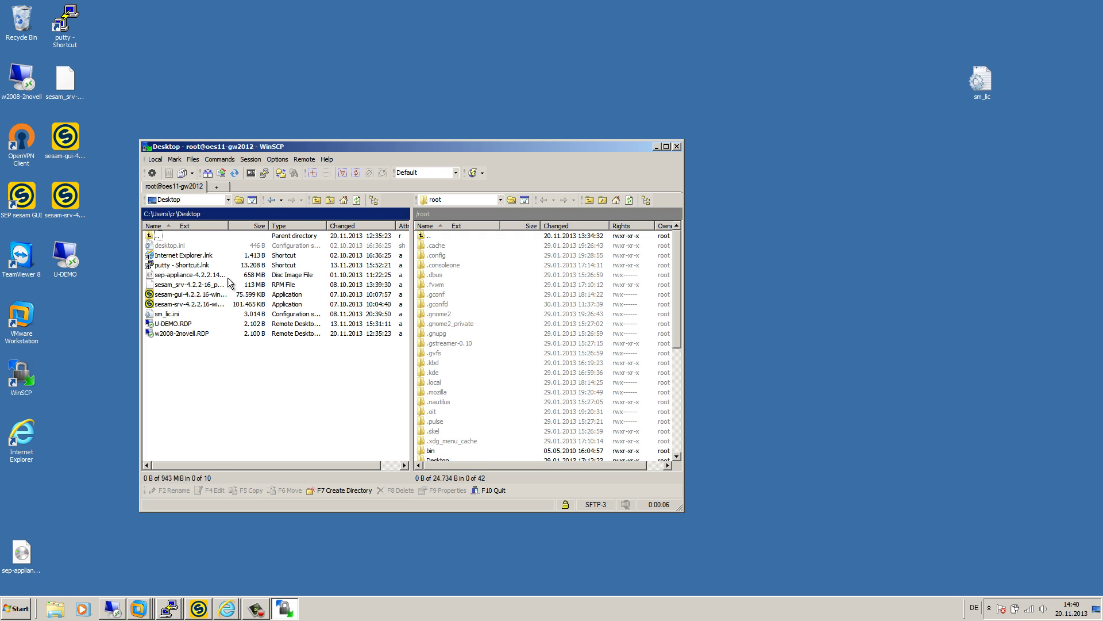
left_click_drag(230, 224, 295, 225)
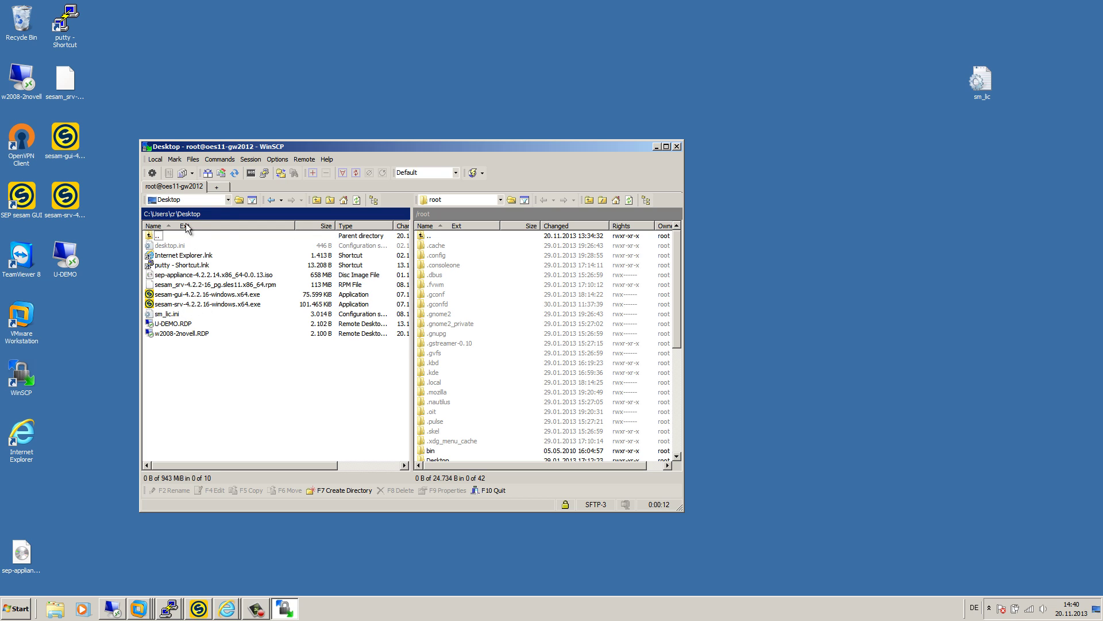
left_click(224, 200)
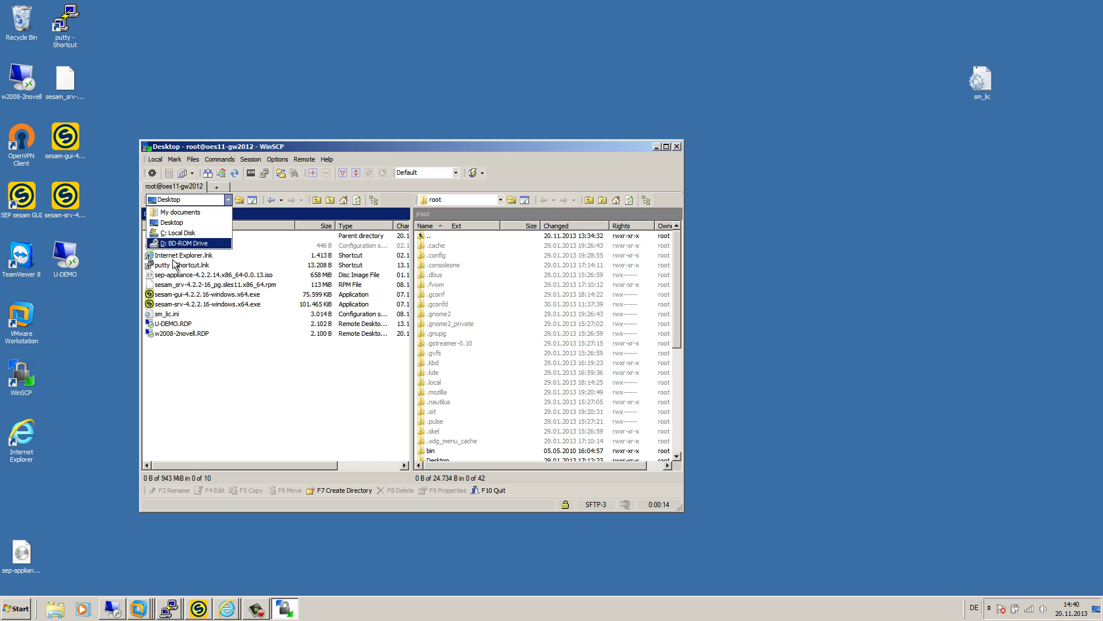
left_click(190, 212)
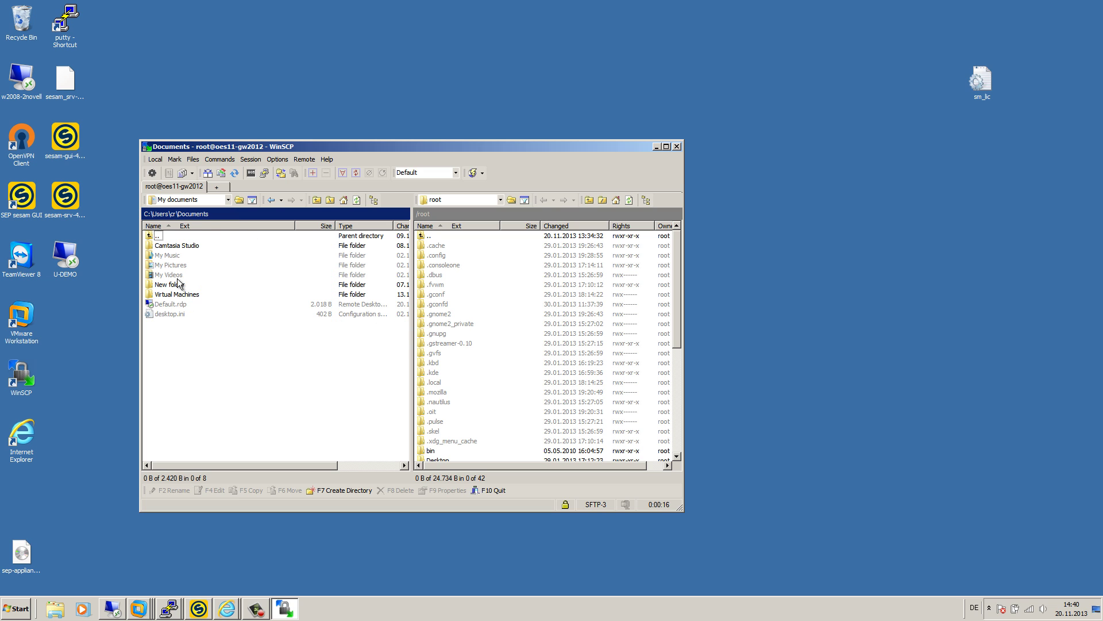
double_click(163, 237)
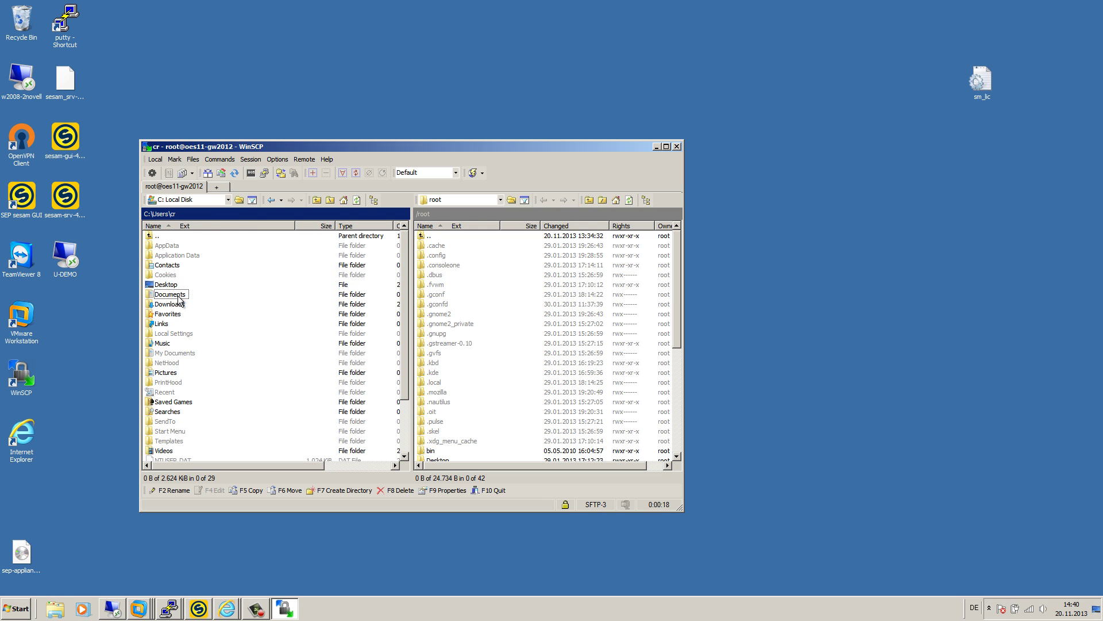
double_click(178, 305)
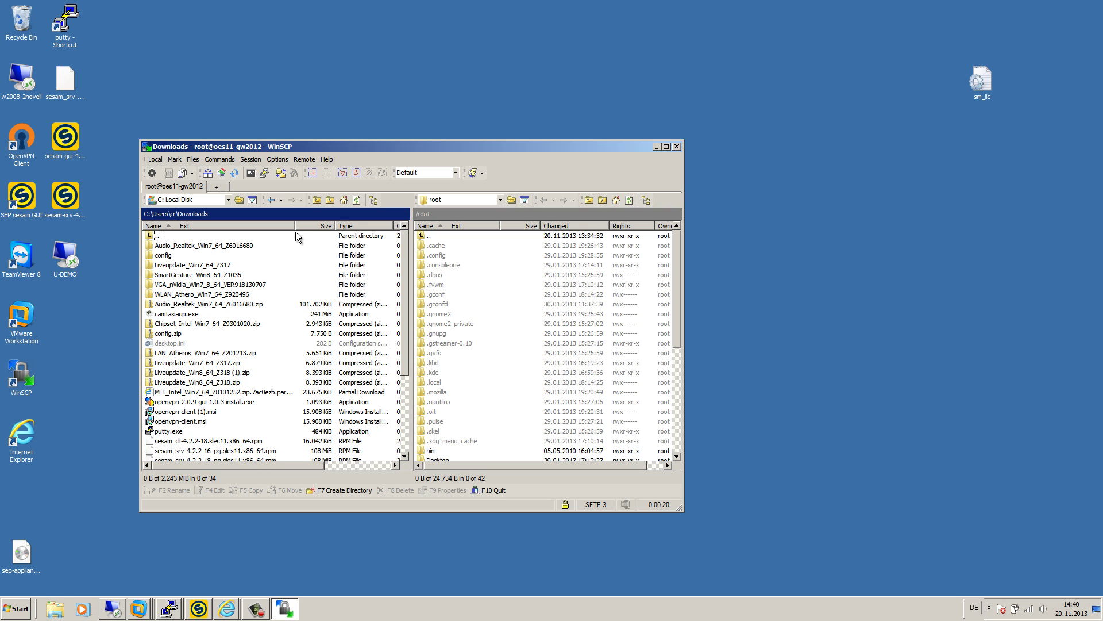
- Sort local Downloads by date changed and select the sesam_cli rpm
left_click(400, 226)
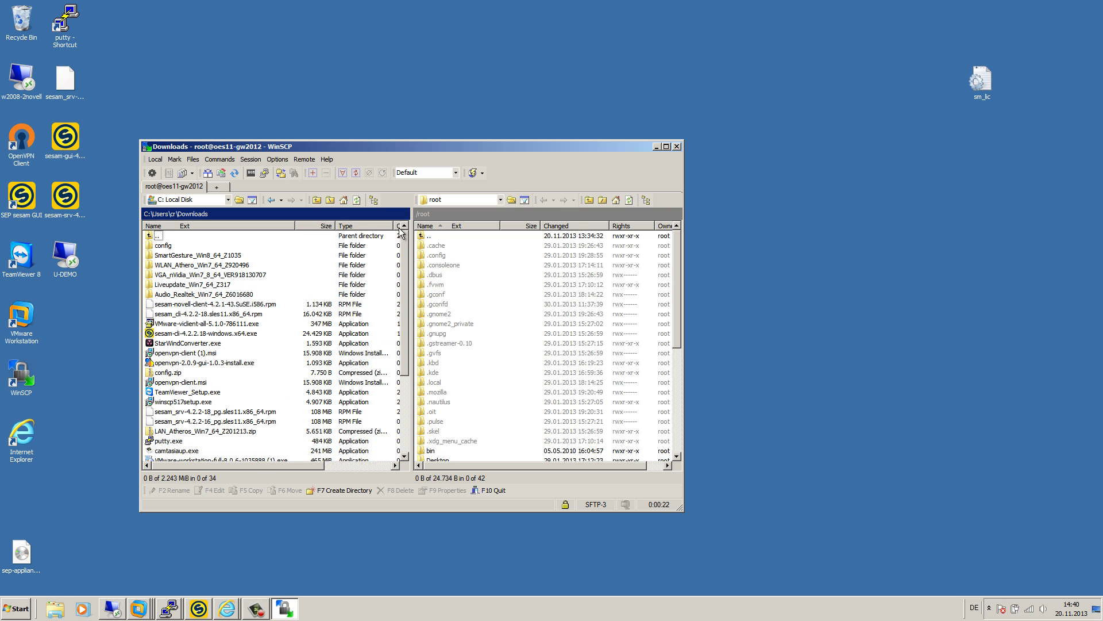
scroll(244, 300, "down", 1)
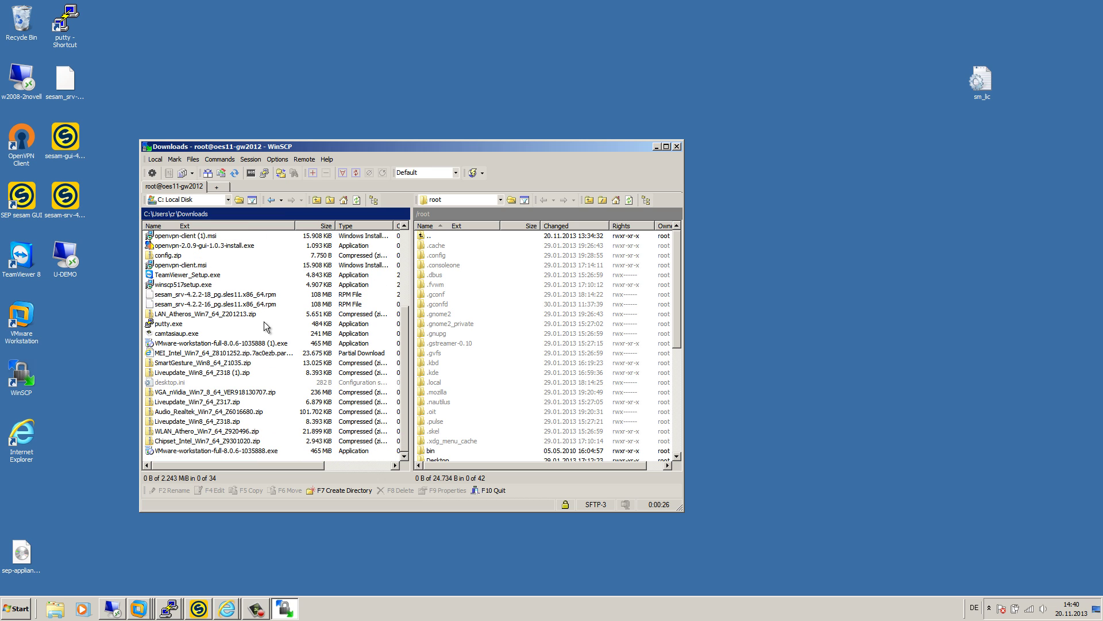
scroll(240, 292, "up", 4)
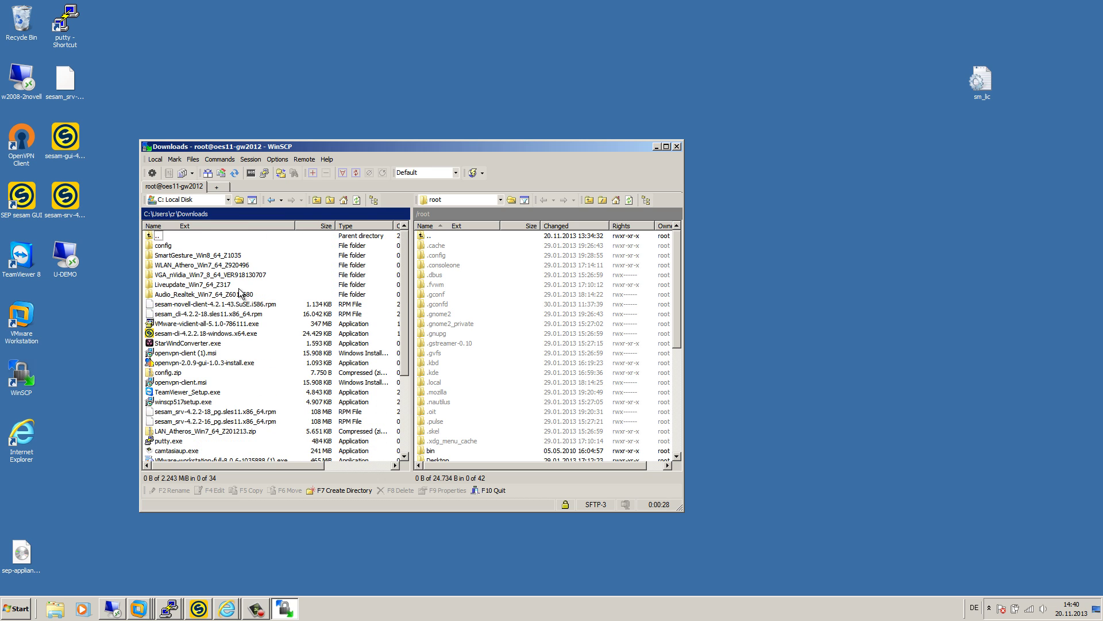
left_click_drag(303, 465, 393, 467)
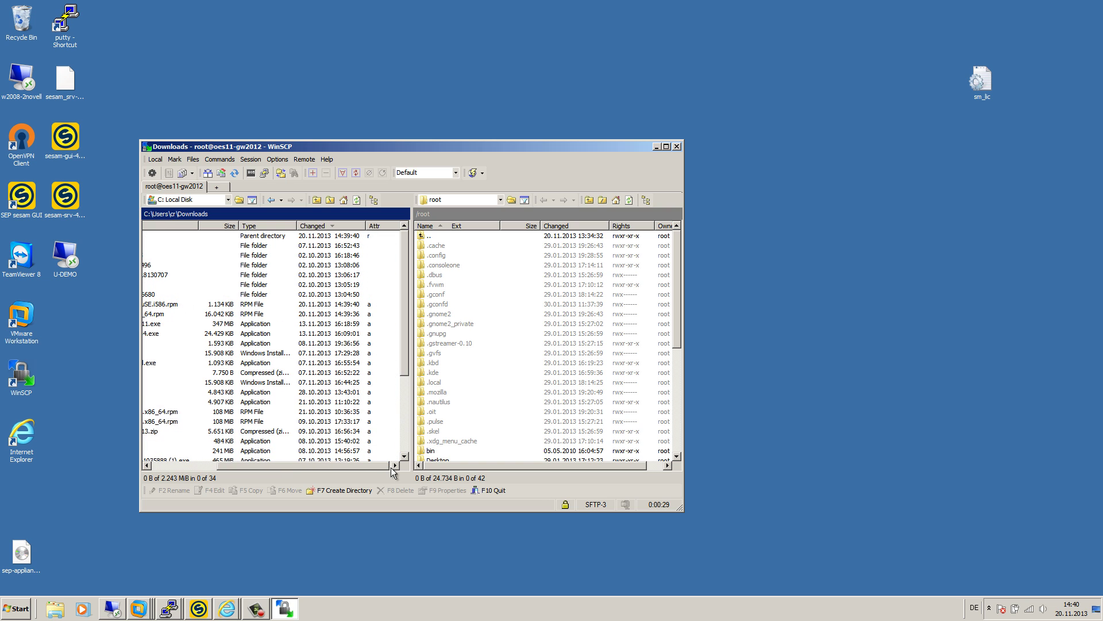
left_click(325, 227)
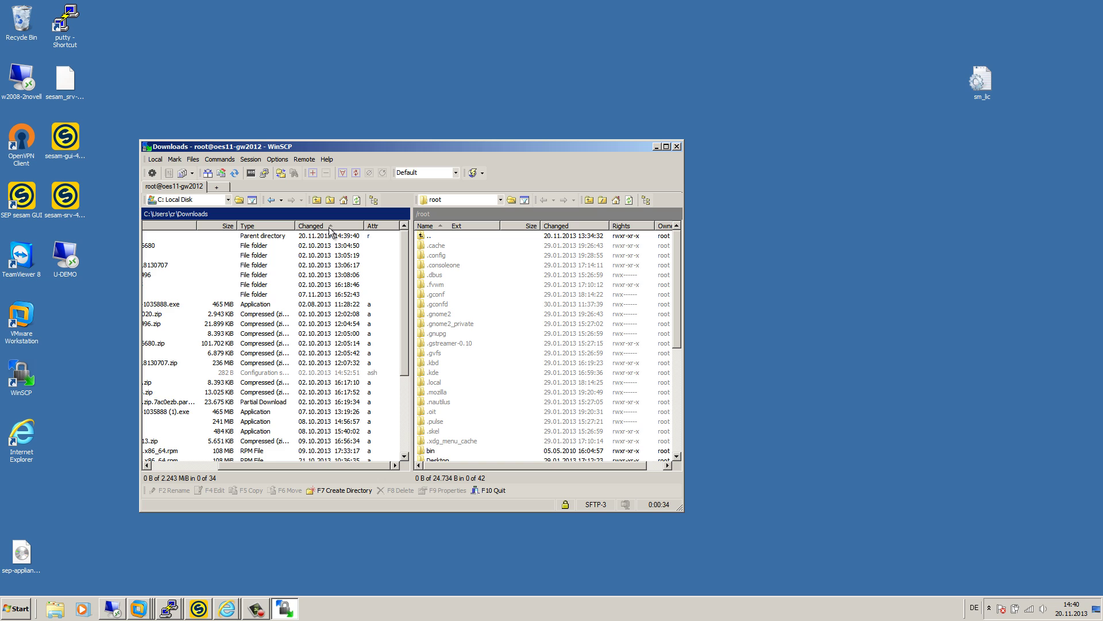
left_click(330, 228)
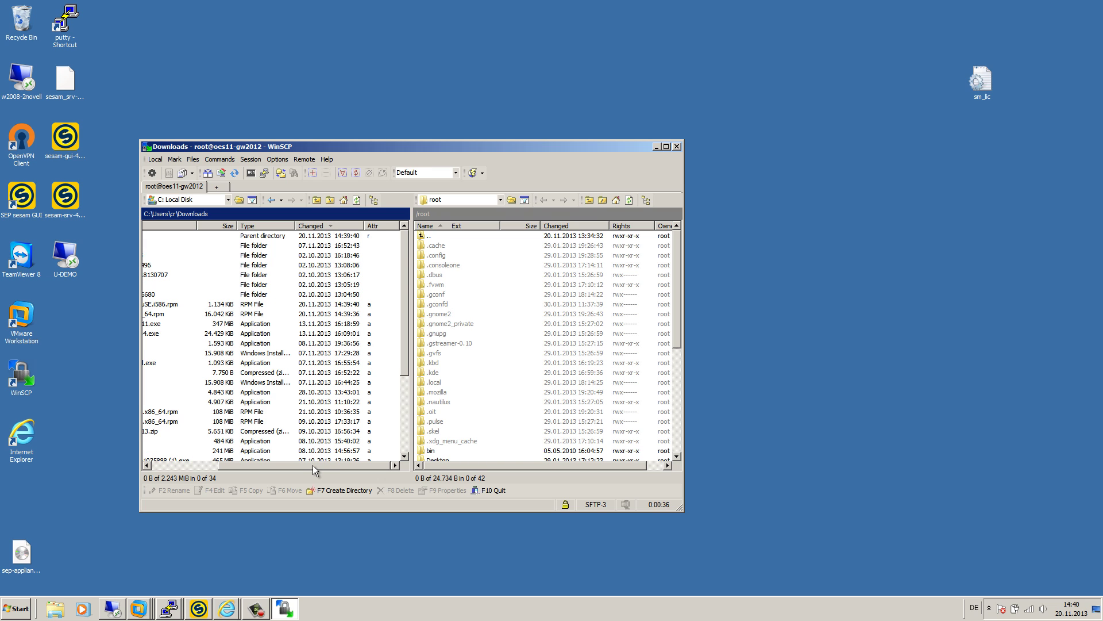
left_click_drag(312, 465, 194, 457)
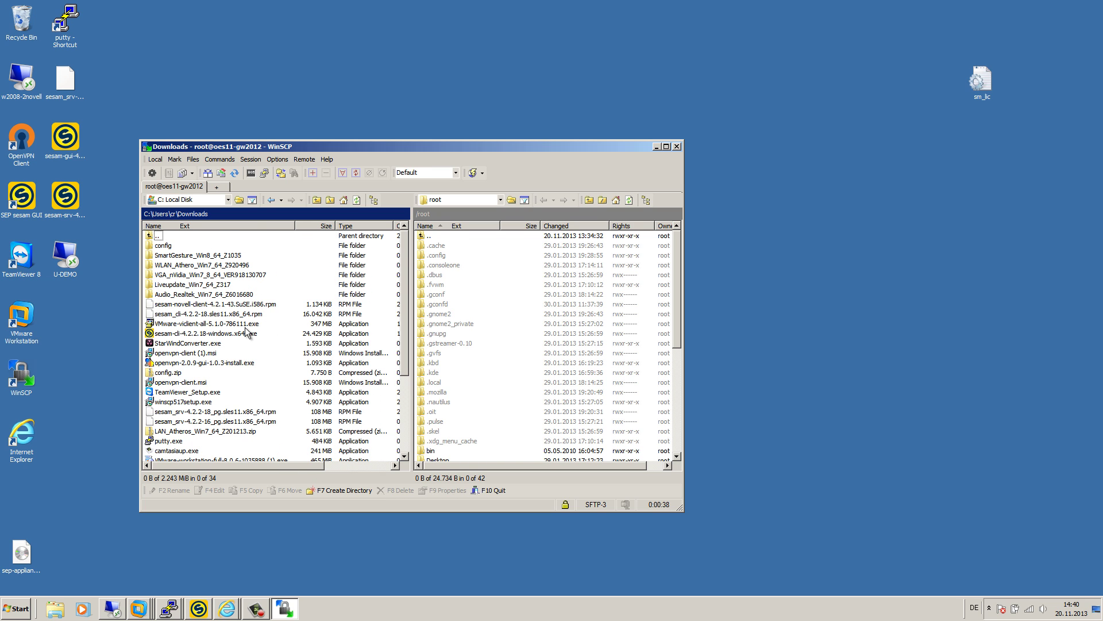
left_click(226, 315)
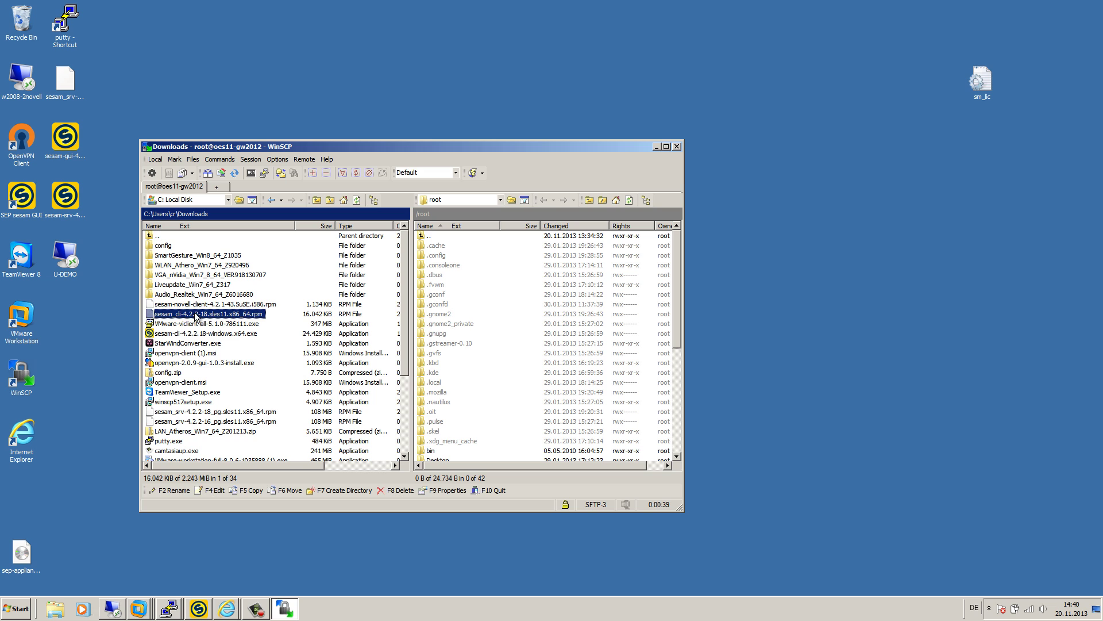
- Open the /tmp folder on the oes11-gw2012 remote side
double_click(435, 237)
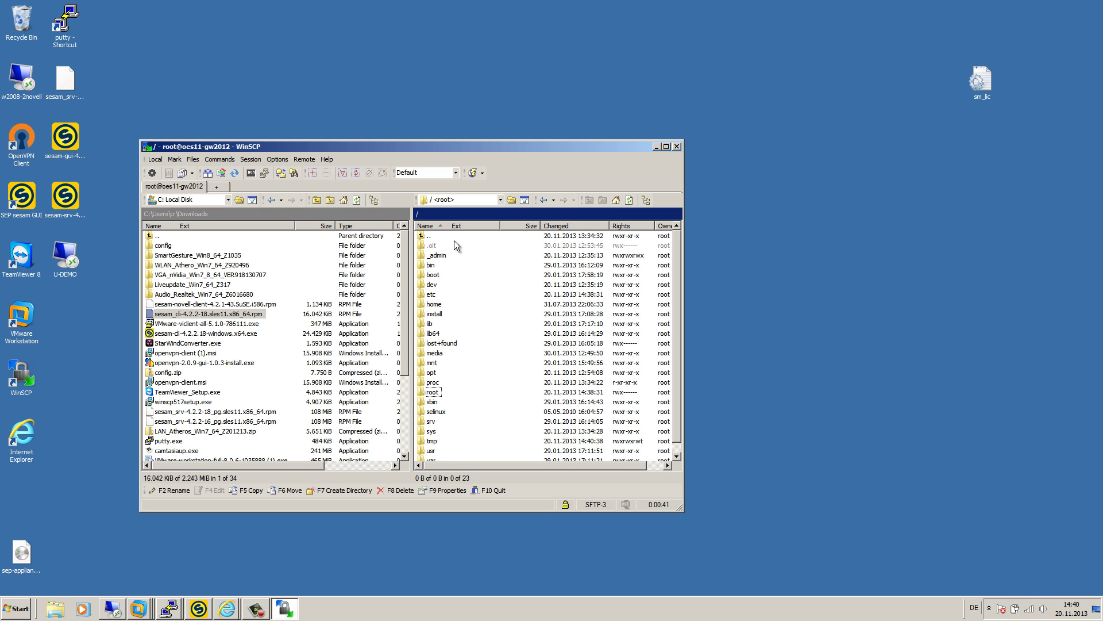
double_click(435, 442)
scroll(489, 377, "down", 7)
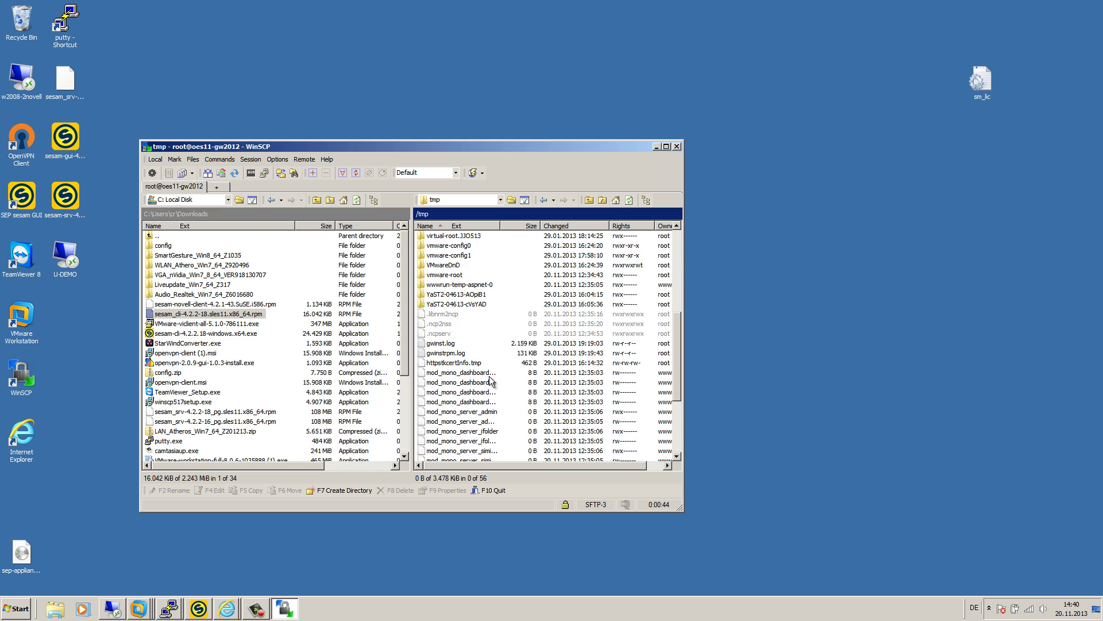
scroll(490, 380, "down", 5)
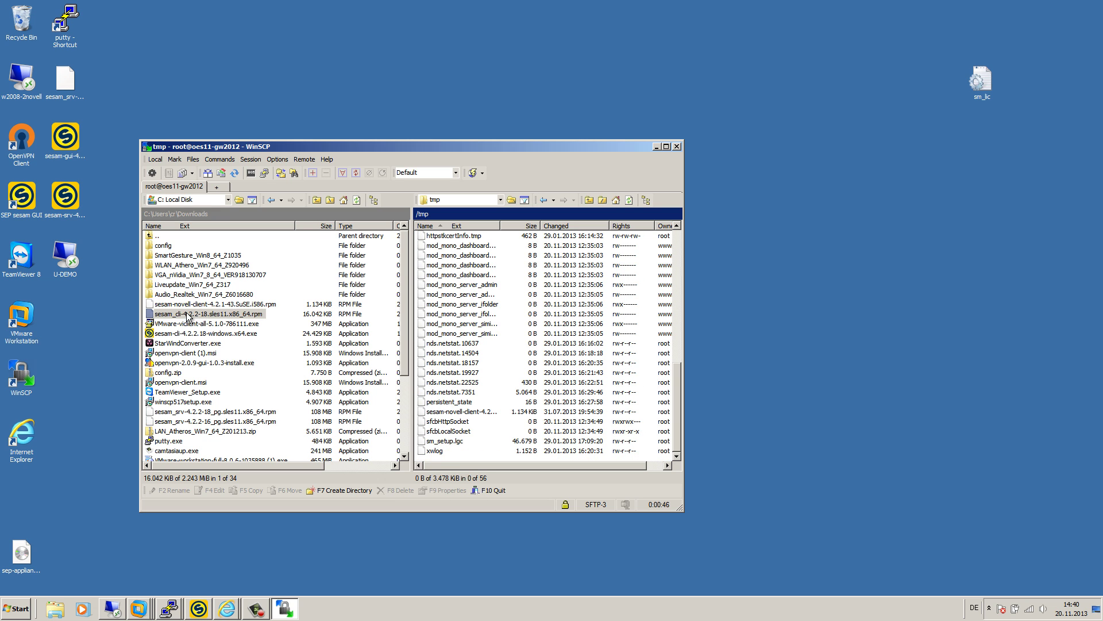
- Upload the sesam_cli and sesam-novell-client rpms to remote /tmp, then minimize WinSCP
left_click_drag(189, 317, 463, 380)
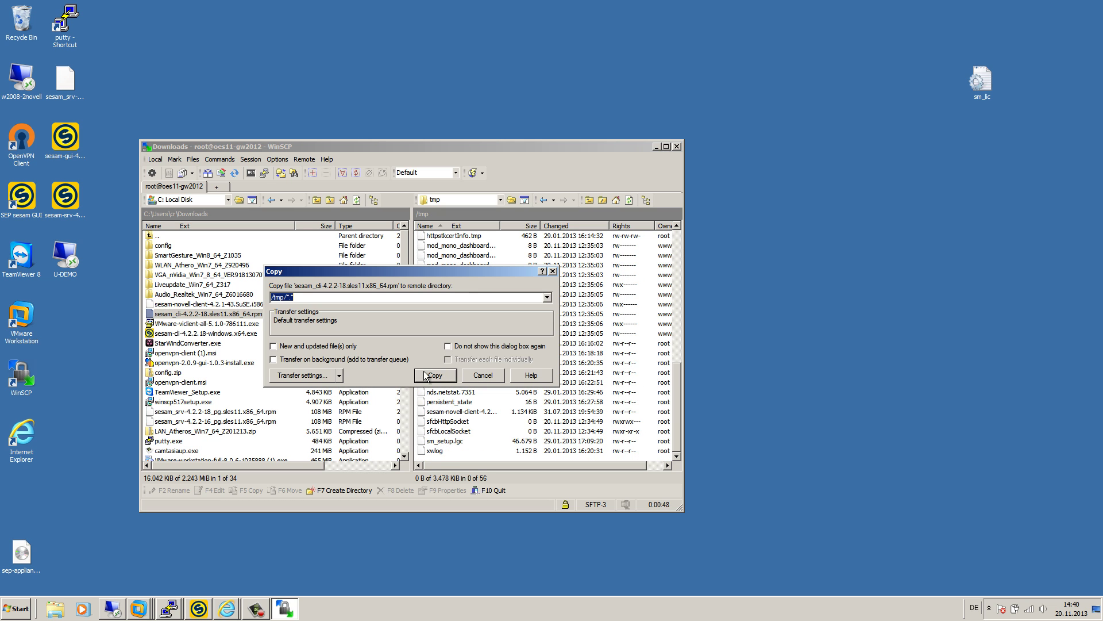
left_click(432, 375)
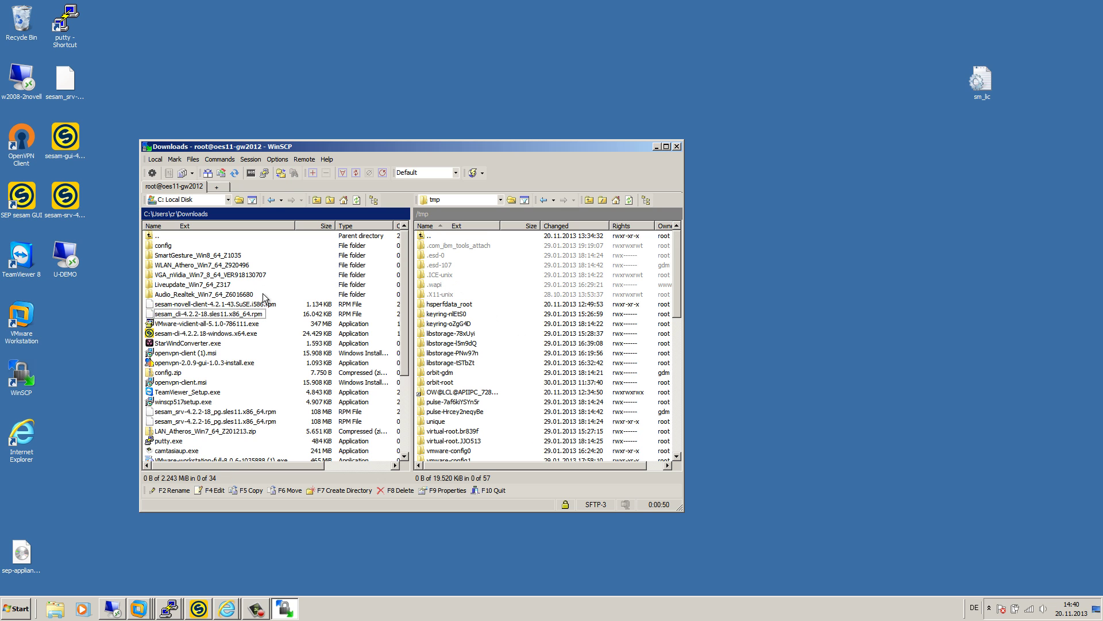
left_click_drag(221, 305, 489, 404)
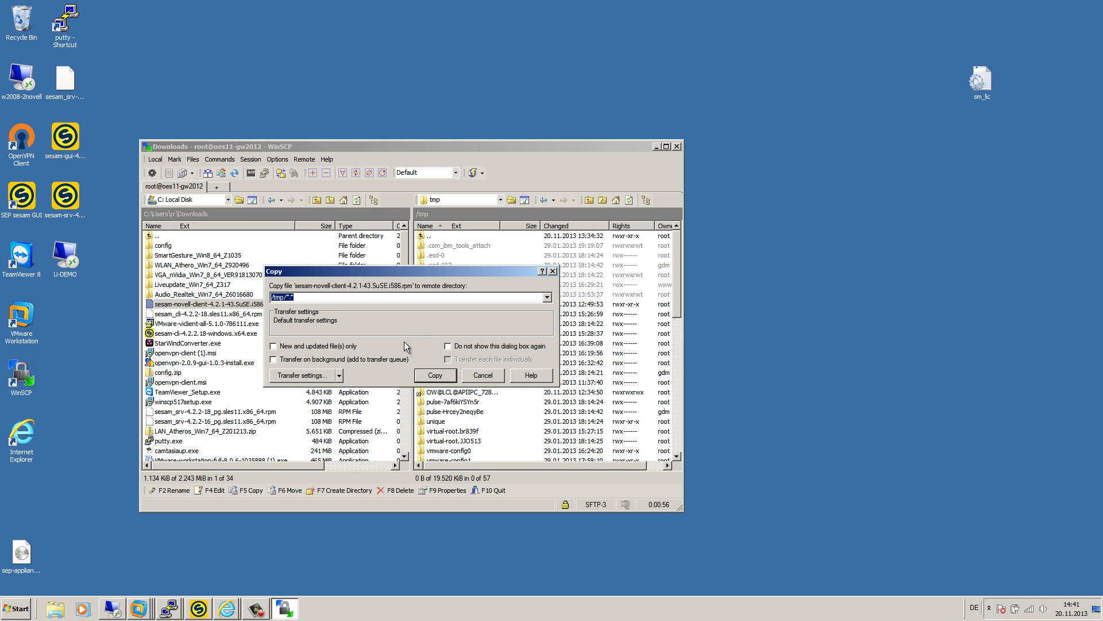
left_click(436, 375)
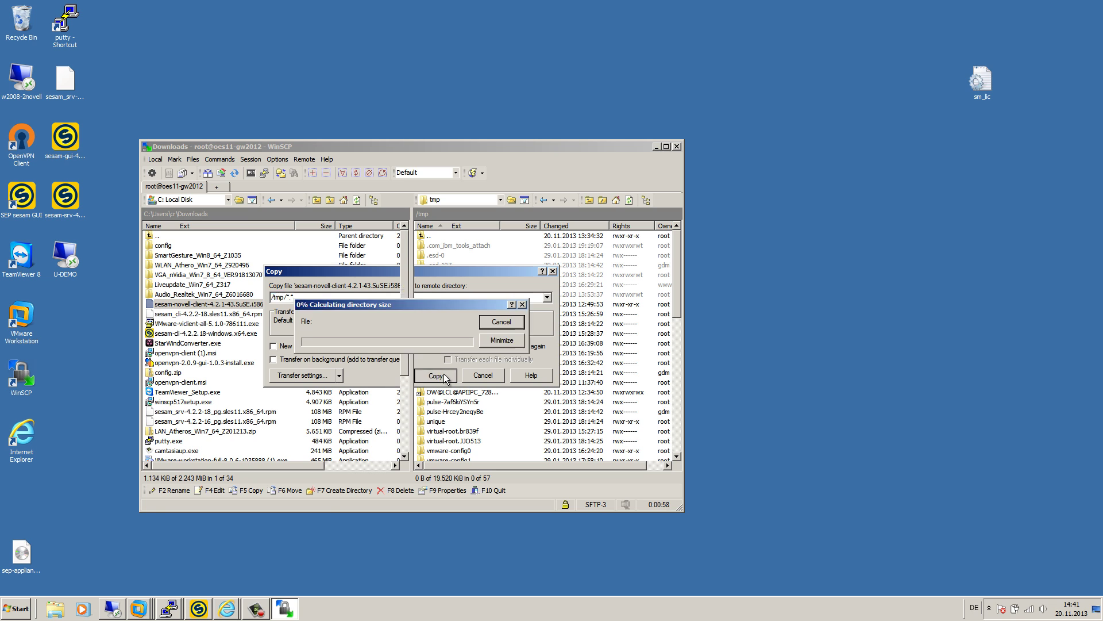
left_click(656, 147)
left_click(168, 610)
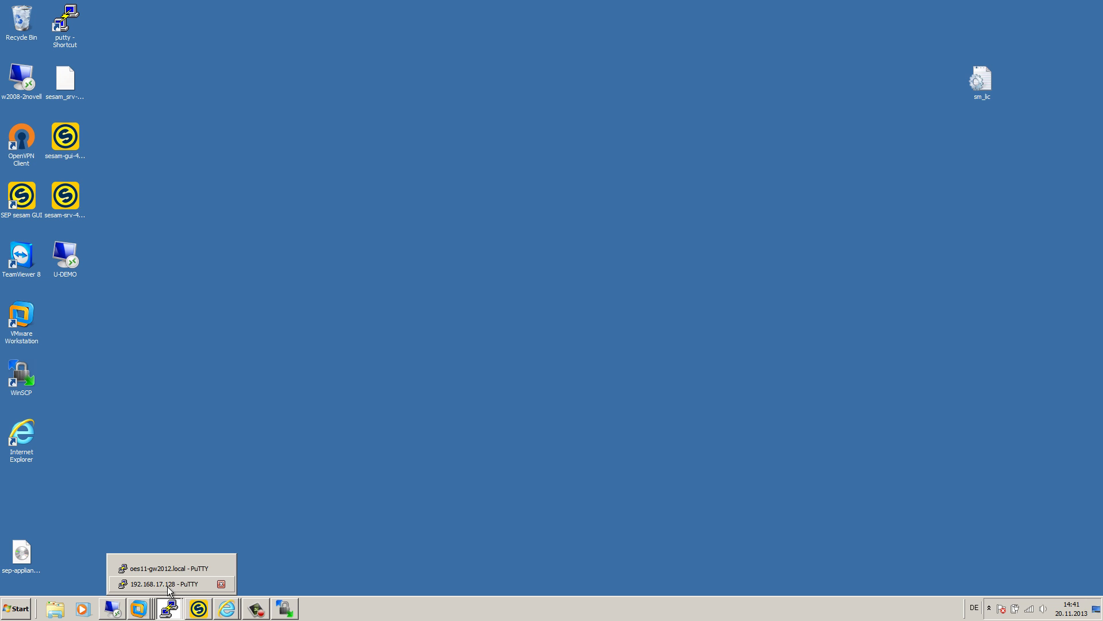
- In the oes11-gw2012 terminal session, change to /tmp and list its contents with ls -lar
left_click(164, 584)
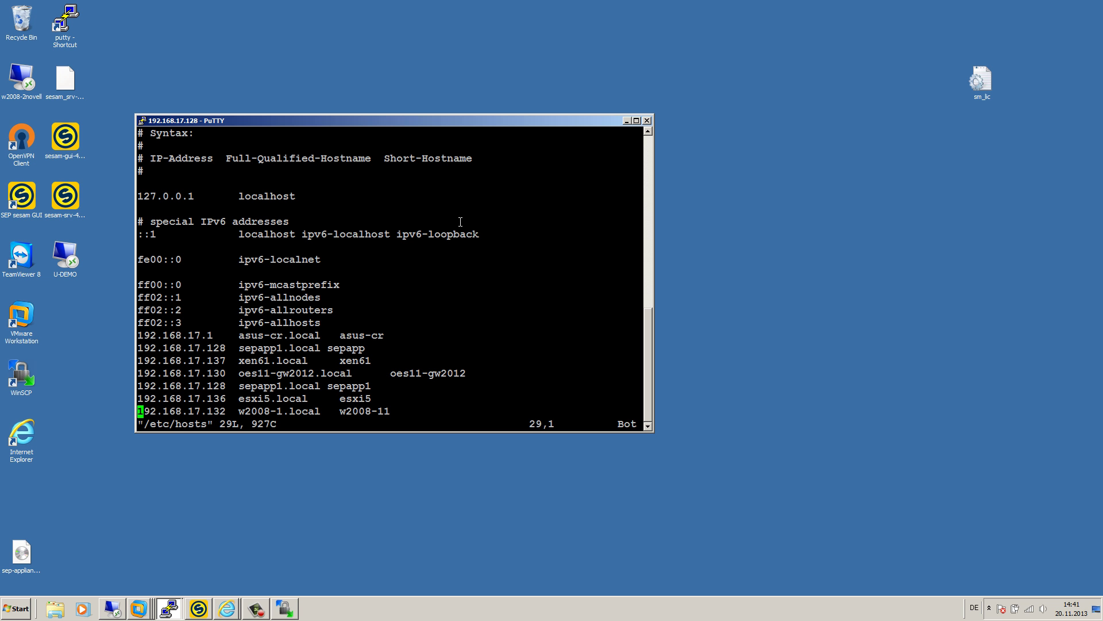
left_click(167, 609)
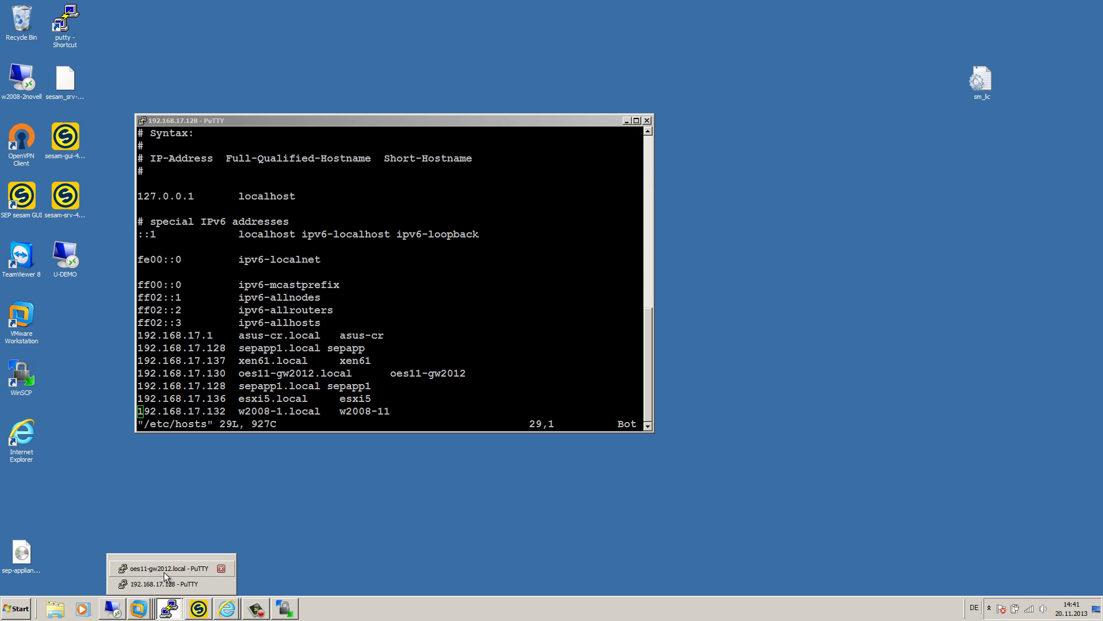
left_click(166, 568)
type("cd ")
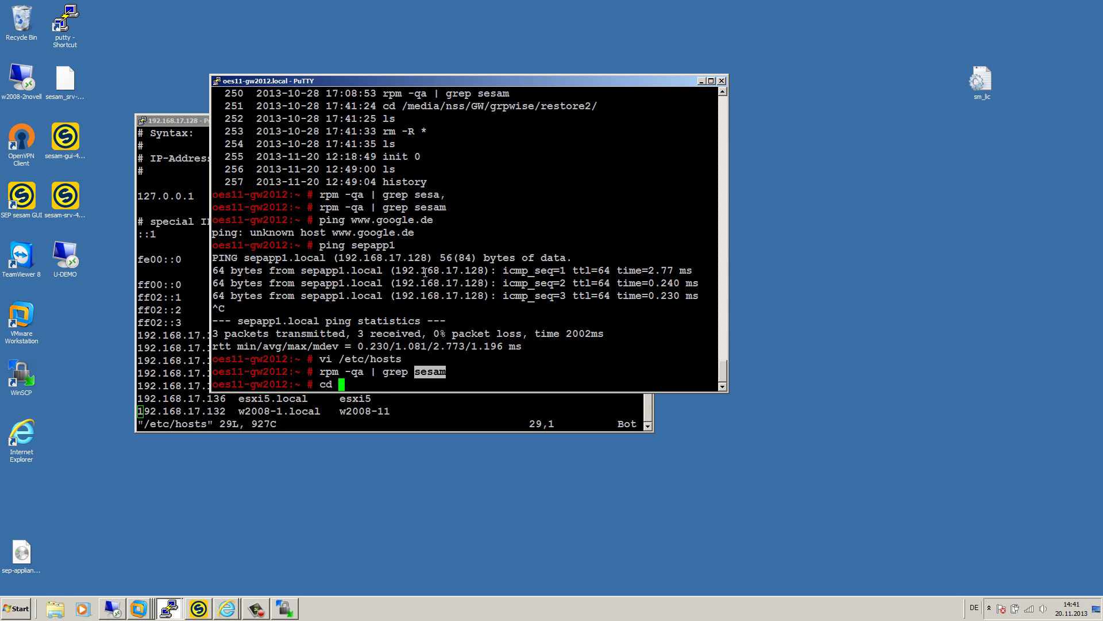
type("/tmp")
key("Return")
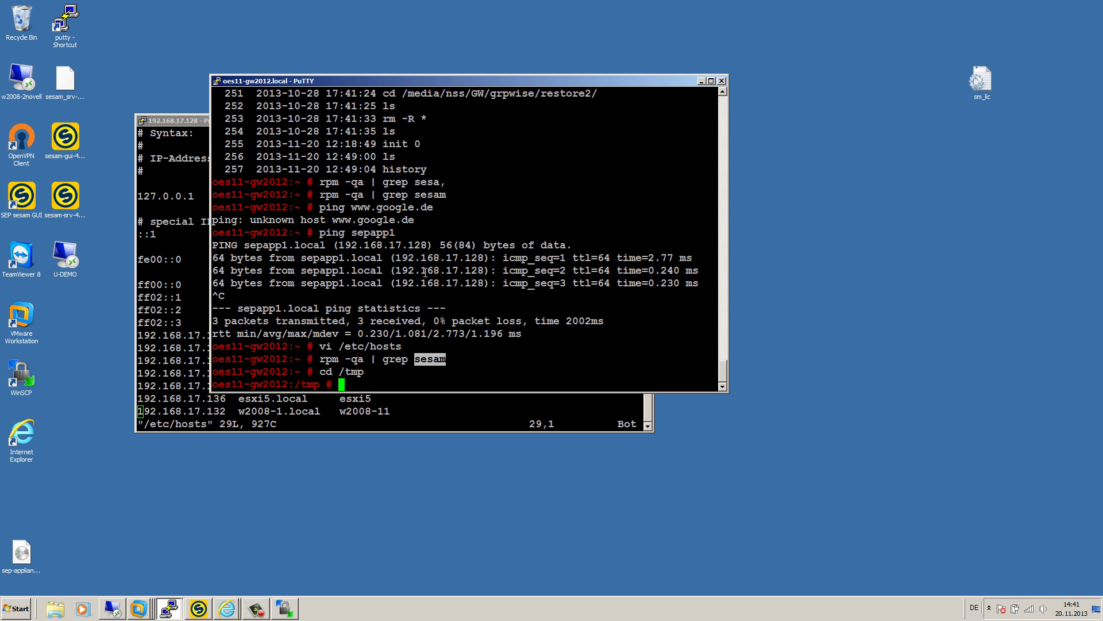
type("ls -lar")
key("Return")
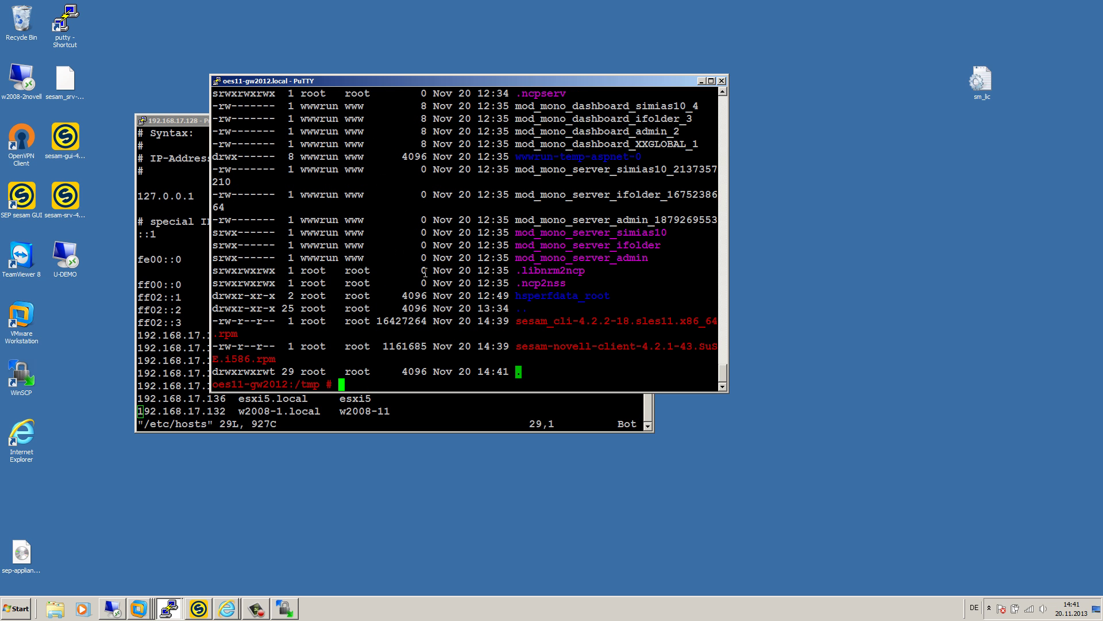
- Install the sesam_cli package from /tmp with rpm -Uvh
type("rpm -Uvh")
type("ses")
key("Tab")
type("_")
key("Tab")
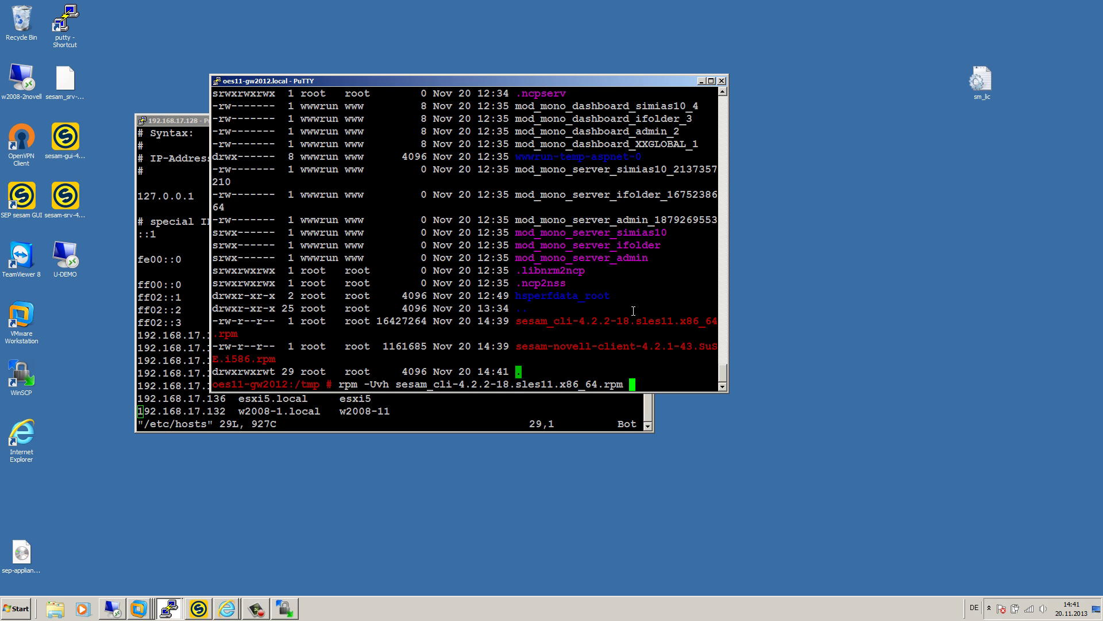
key("Return")
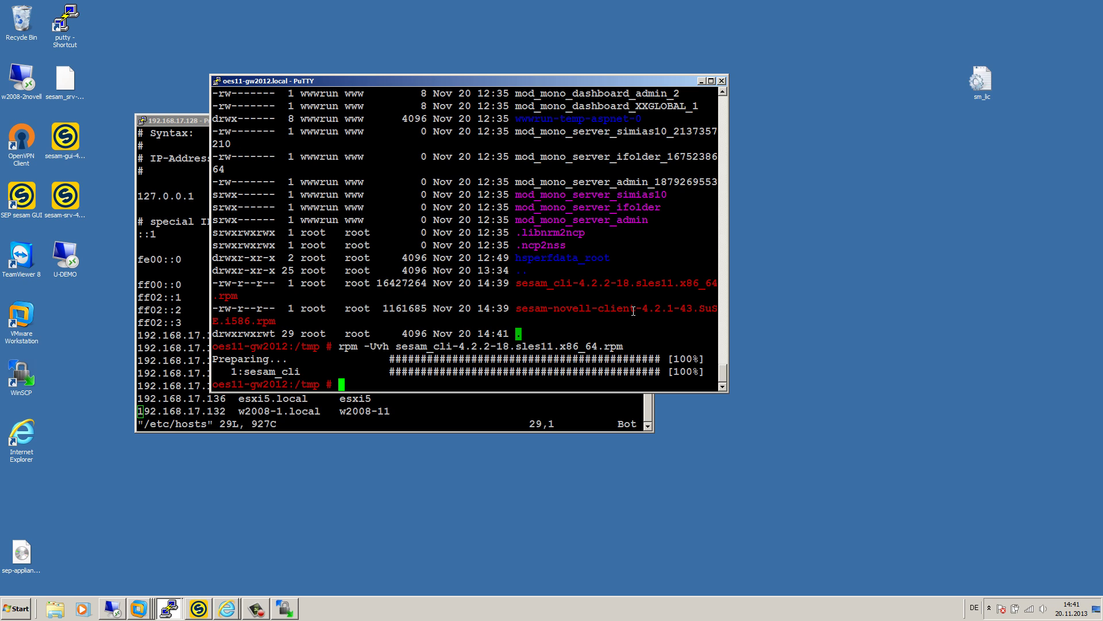
- Install the sesam-novell-client package with rpm -Uvh, then return to the SEP sesam console
type("rpm -Uvh")
double_click(585, 311)
right_click(585, 311)
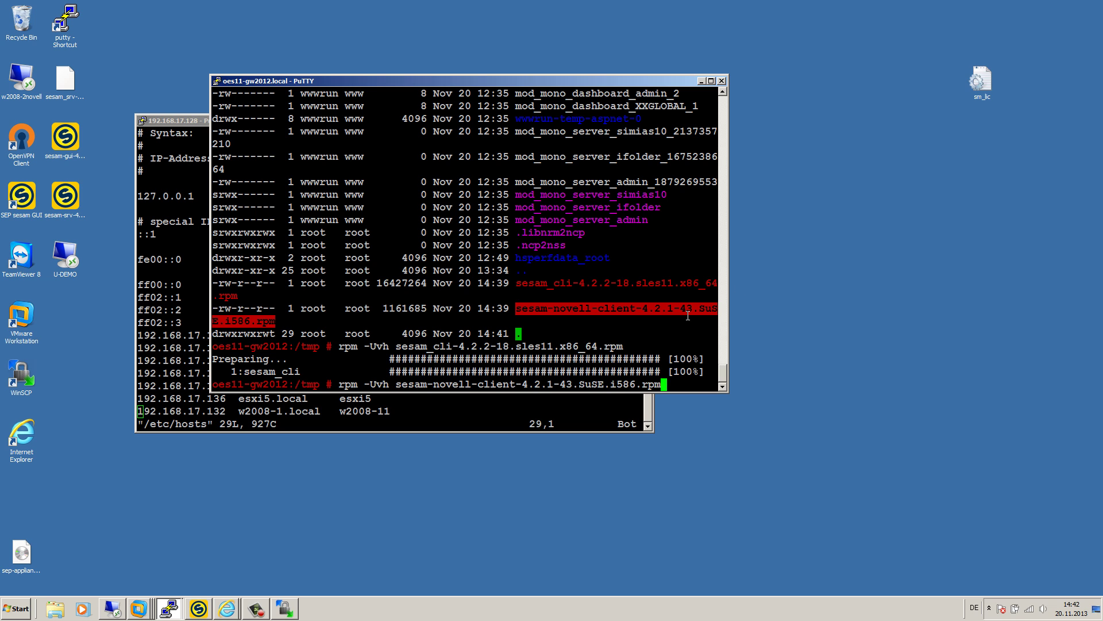
key("Return")
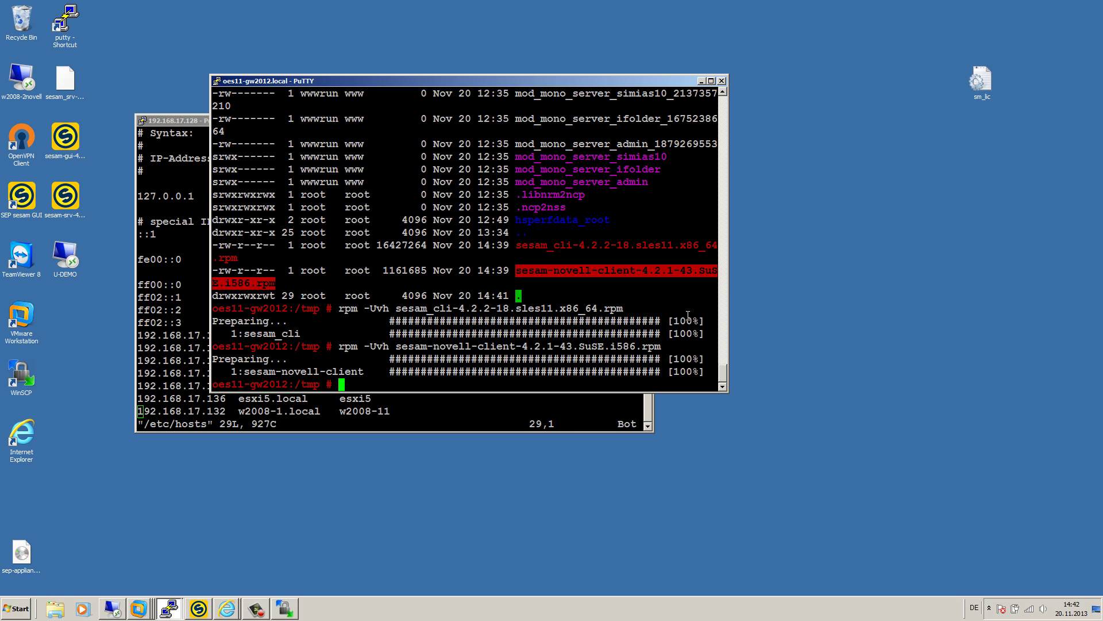
left_click(198, 608)
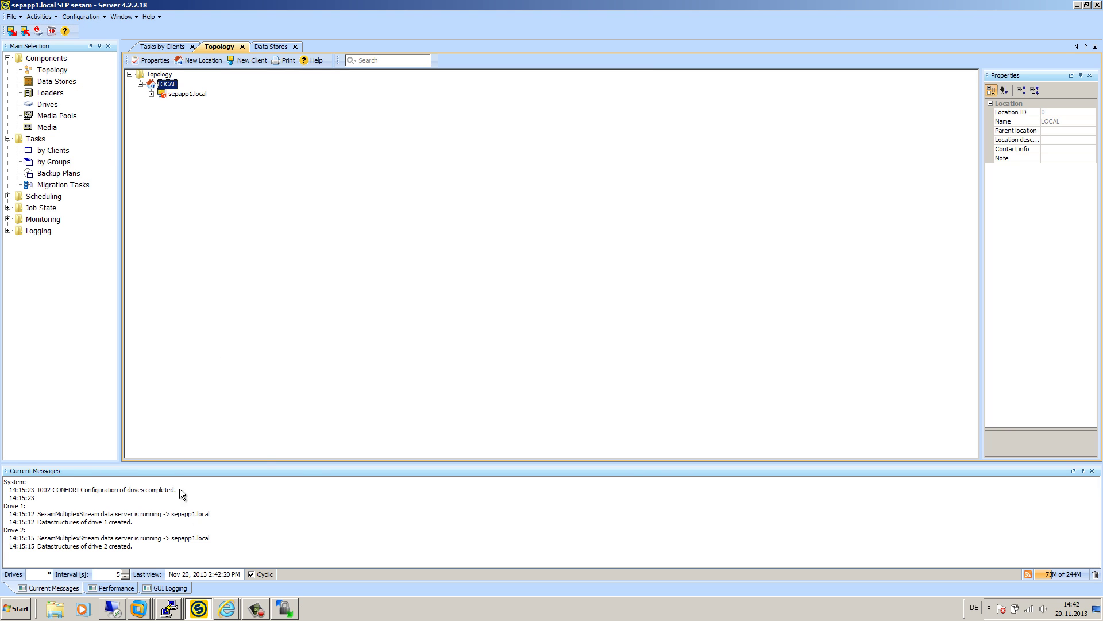
- On oes11-gw2012, run /opt/sesam/bin/sesam/sm_setup set_client sepapp1 to register the host
left_click(177, 609)
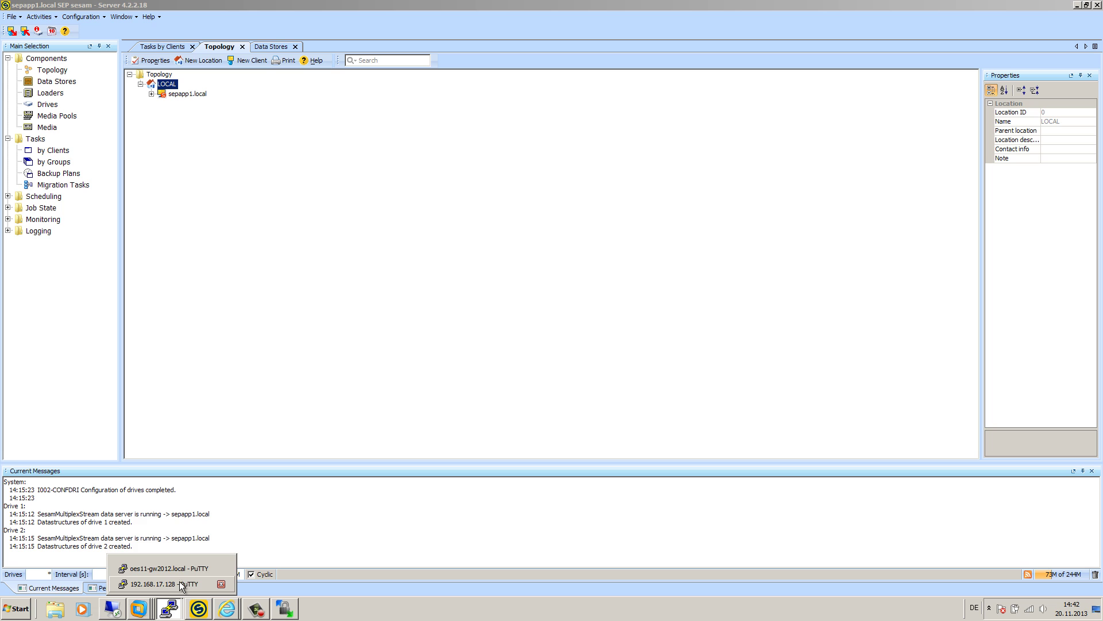
left_click(180, 569)
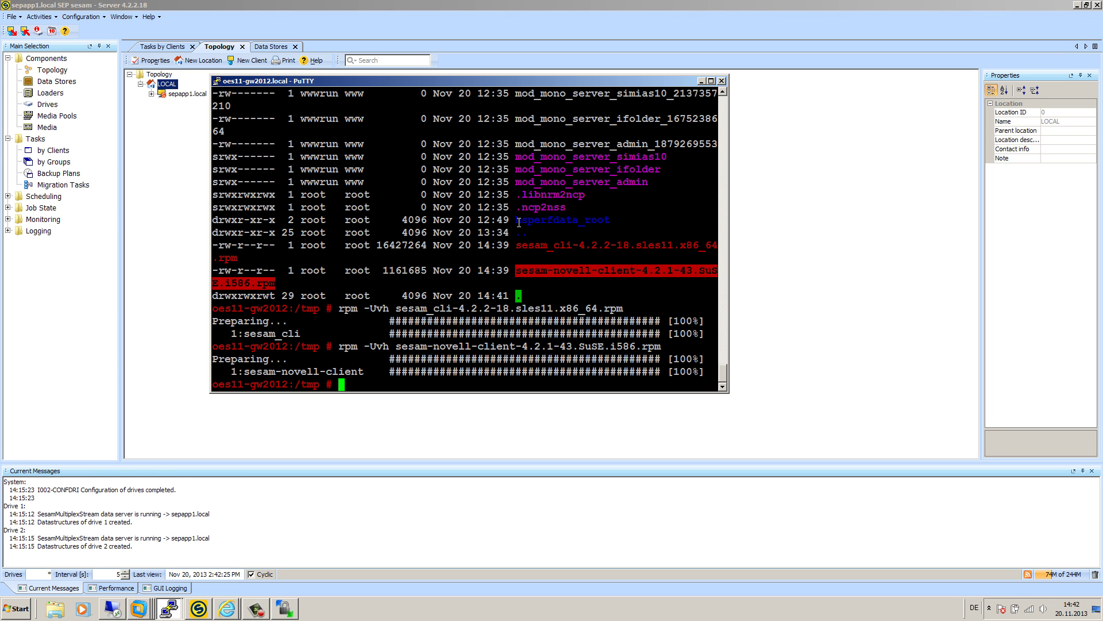
type("/opt/sesam/bin/sesam/")
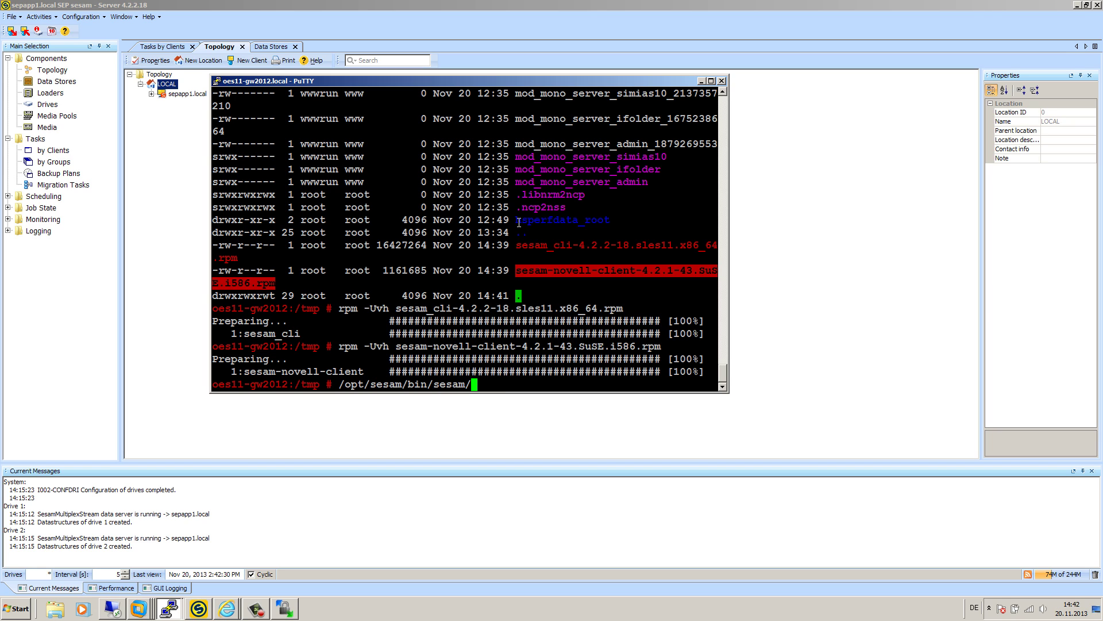
type("sm_setup set_client ")
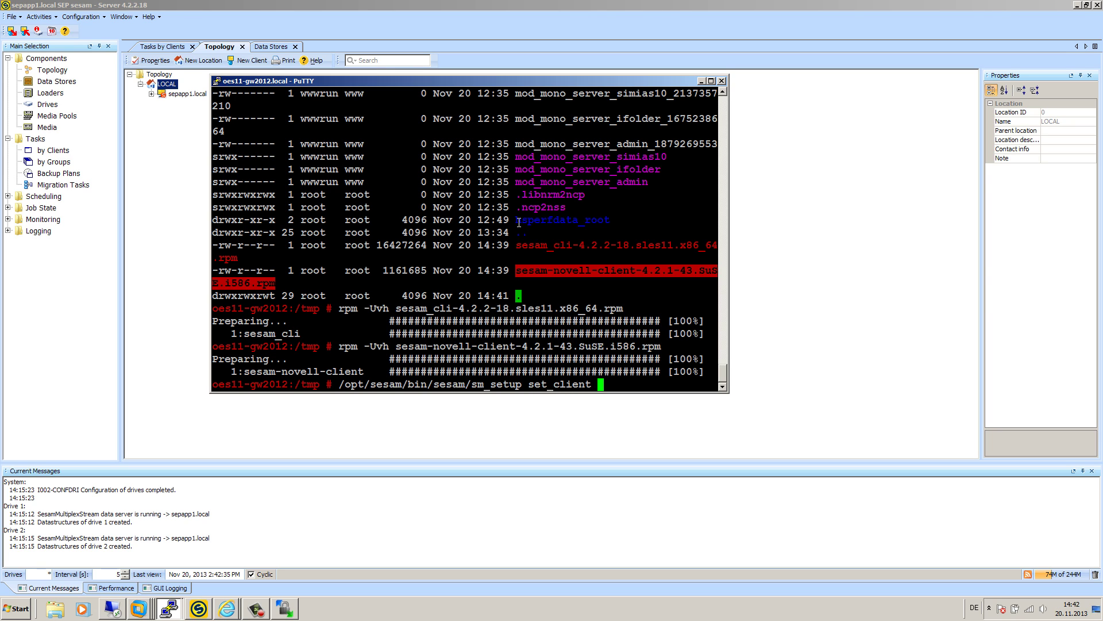
type("appserve")
key("BackSpace")
key("BackSpace")
key("BackSpace")
key("BackSpace")
key("BackSpace")
key("BackSpace")
key("BackSpace")
key("BackSpace")
type("sepapp1")
key("Return")
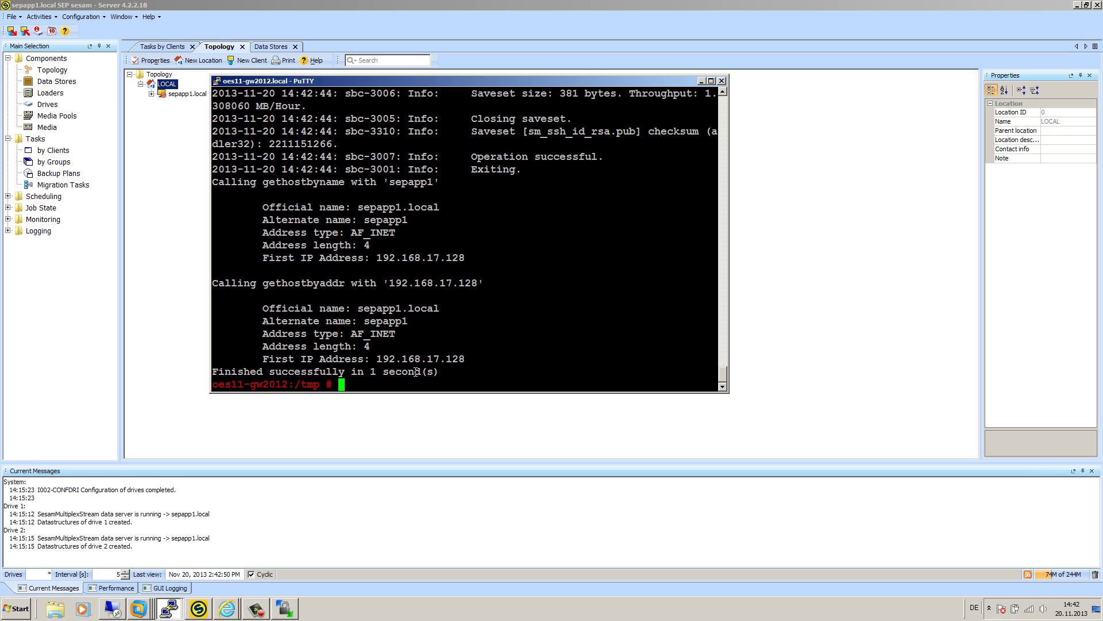
- Check the success and saveset lines in the output, then go to SEP sesam's Topology root
left_click_drag(715, 373, 224, 372)
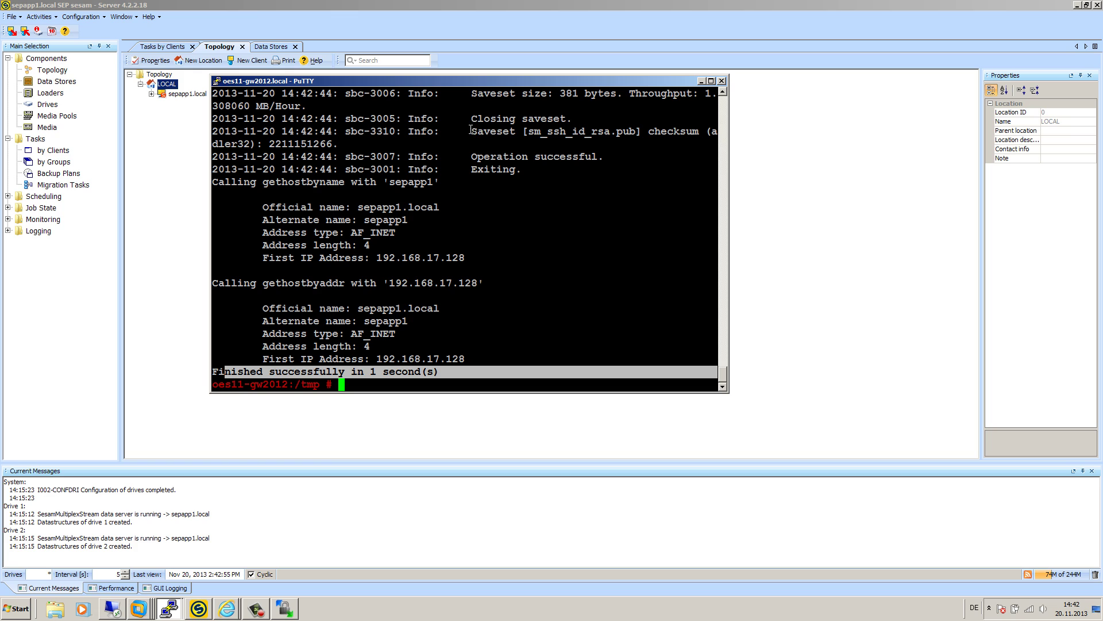
left_click_drag(471, 131, 654, 131)
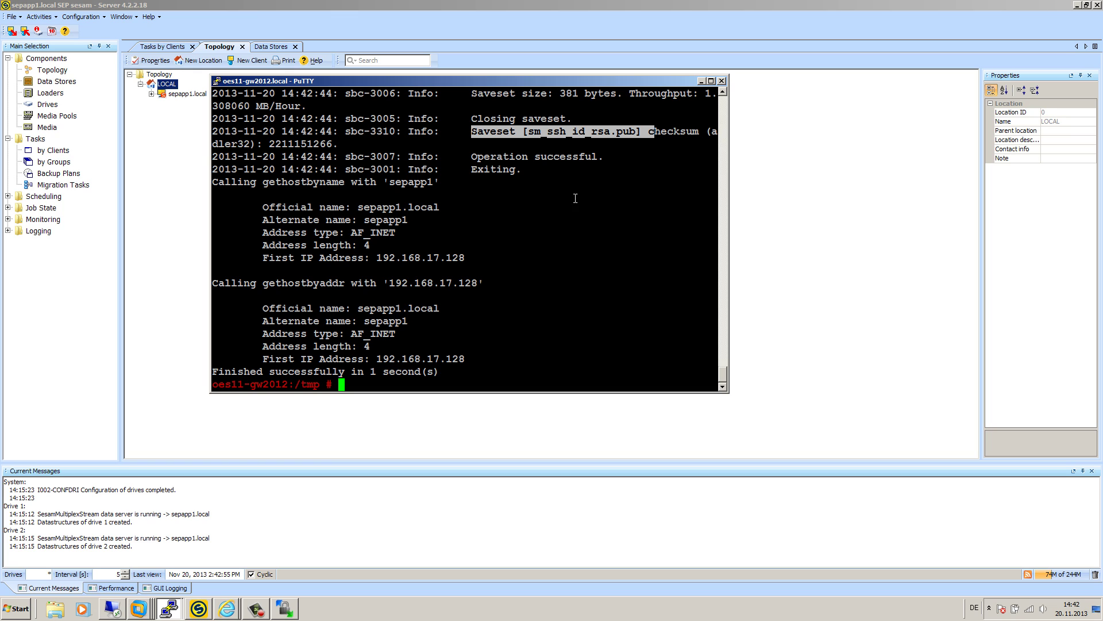
left_click(541, 134)
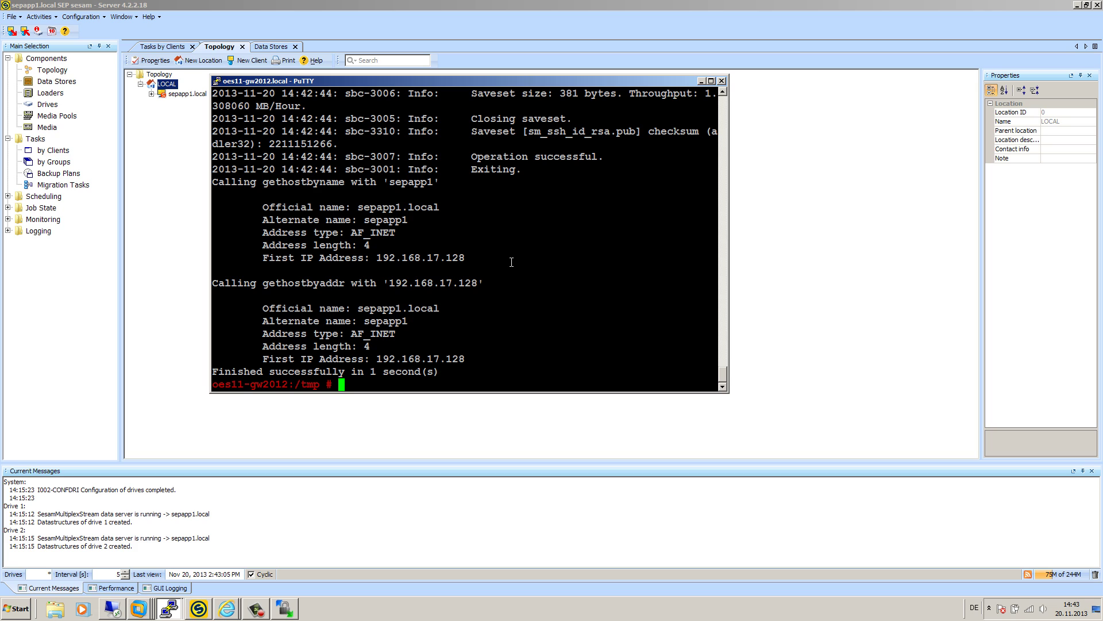
left_click(179, 213)
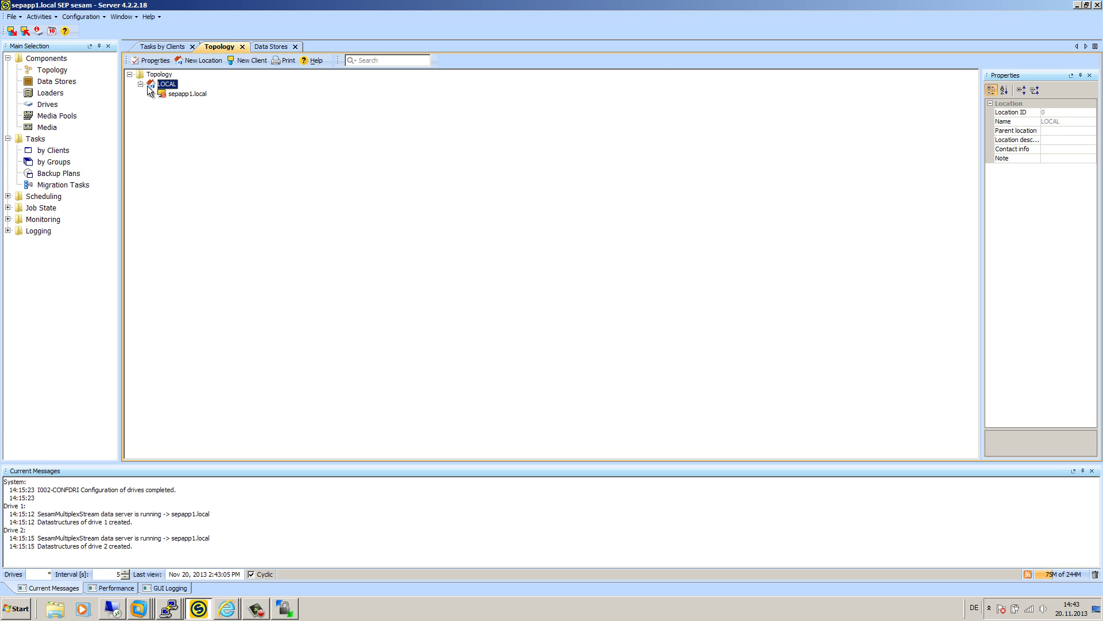
key("Up")
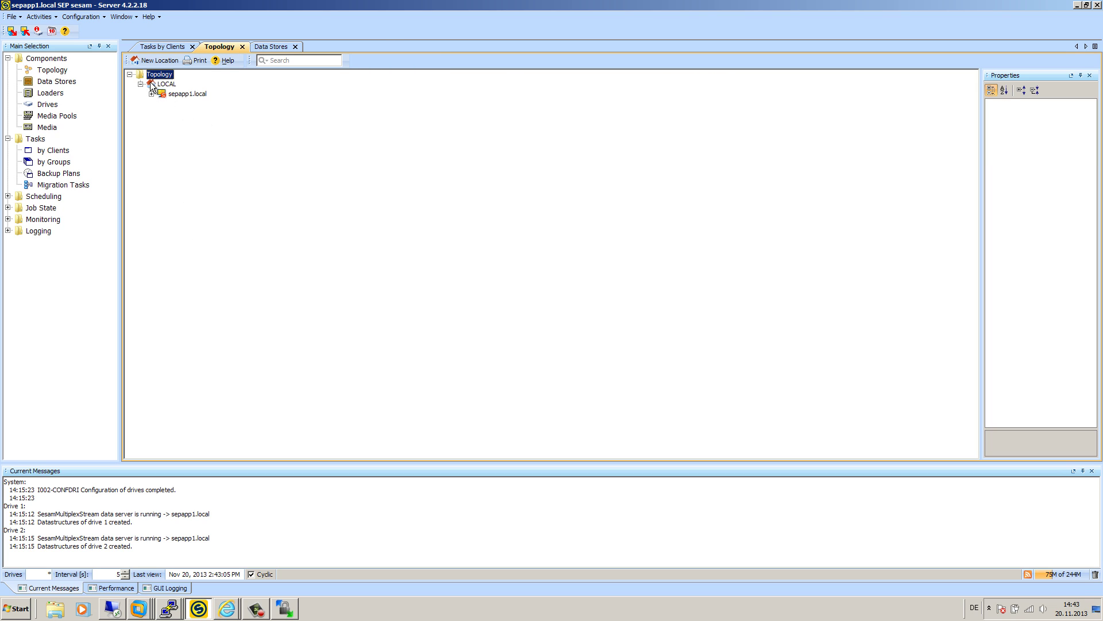
- Create a new topology location named Novell
left_click(141, 84)
left_click(155, 60)
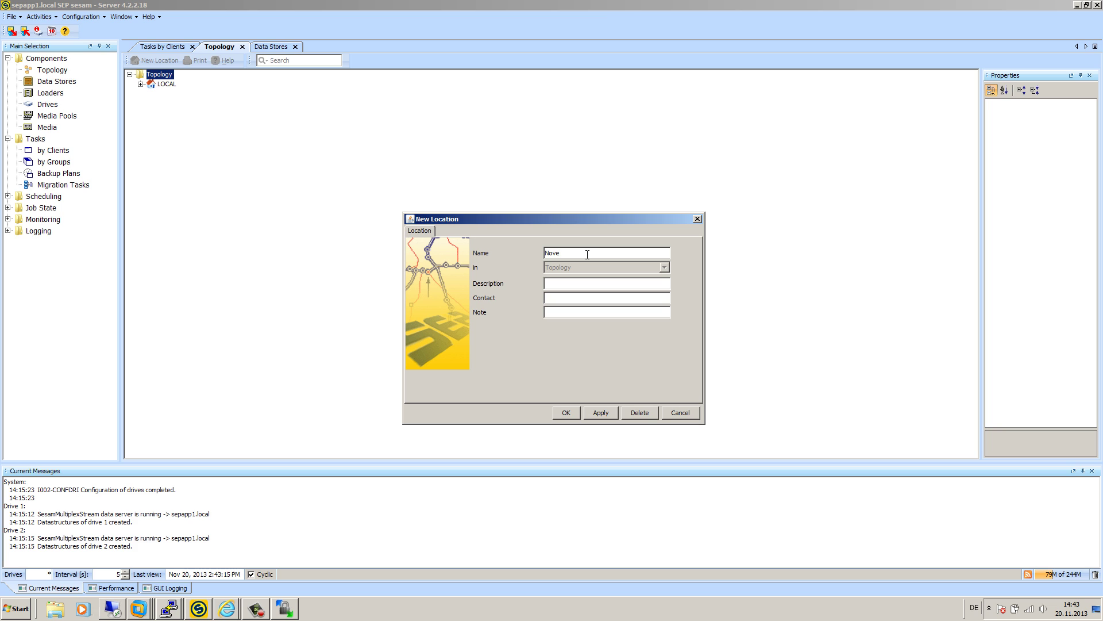
left_click(566, 413)
- Add client oes11-gw2012 under Novell with OES-Linux as its operating system
left_click(165, 94)
right_click(166, 95)
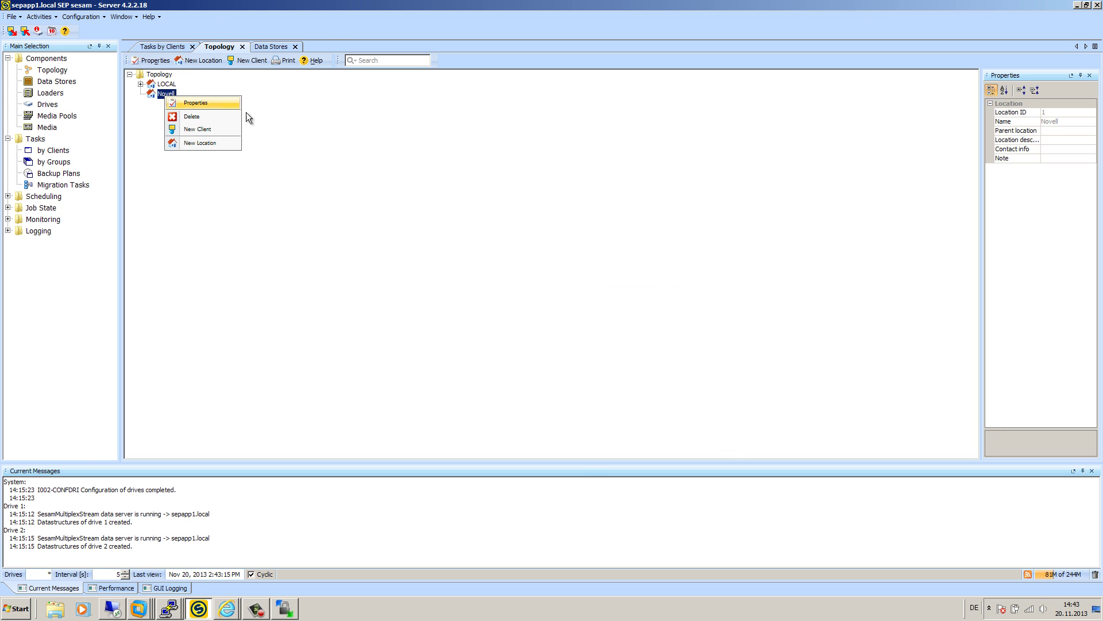
left_click(198, 129)
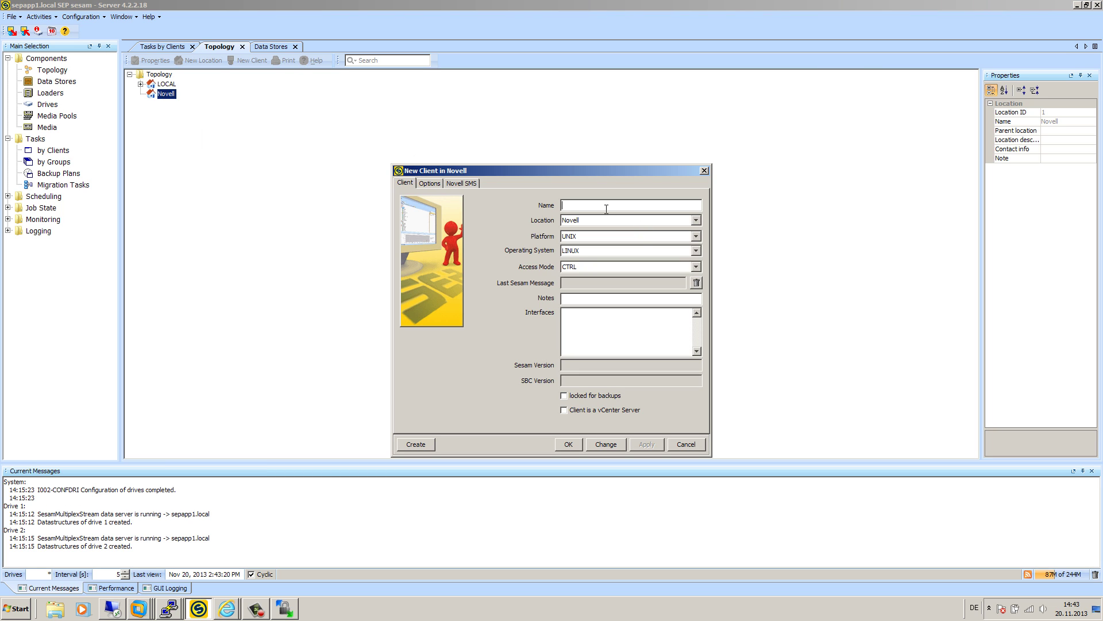
type("oes11-gw2012")
left_click(581, 250)
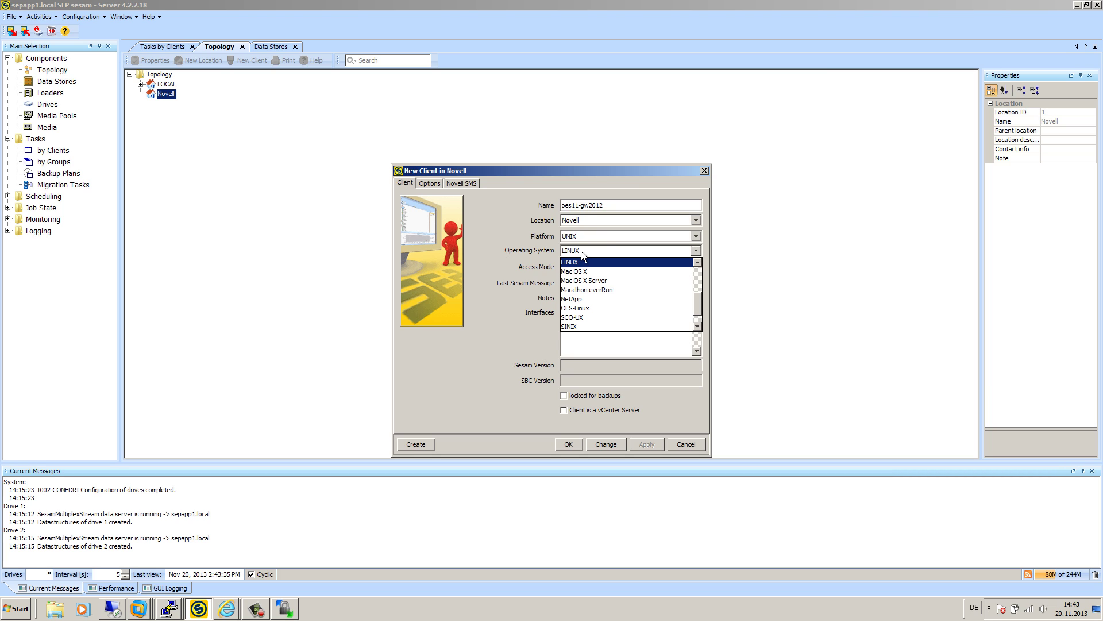
left_click(596, 308)
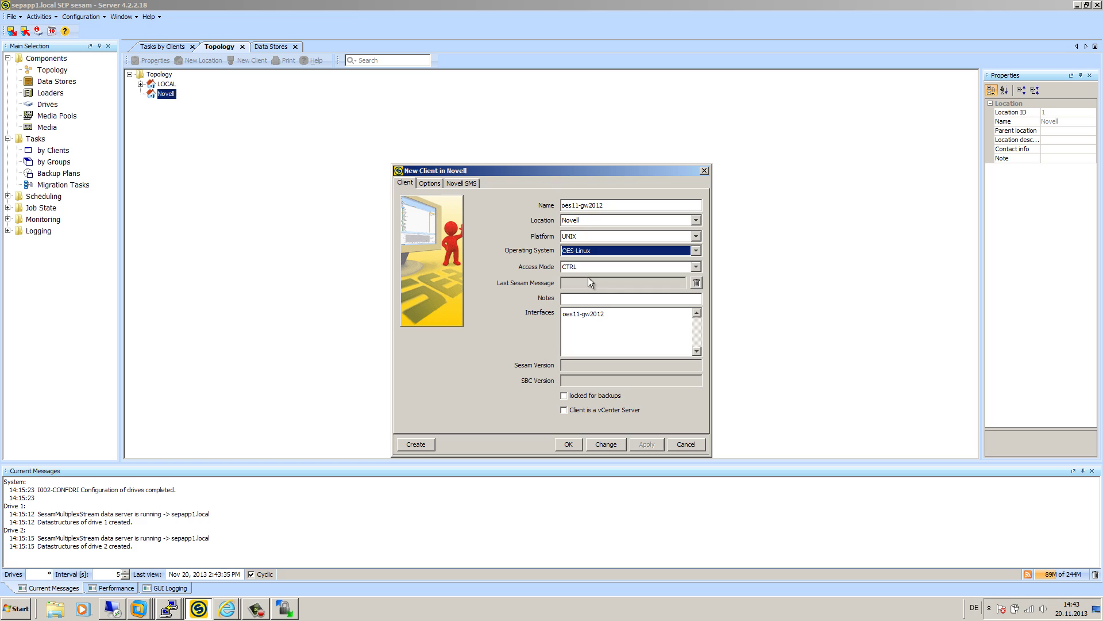
left_click(461, 182)
left_click(619, 224)
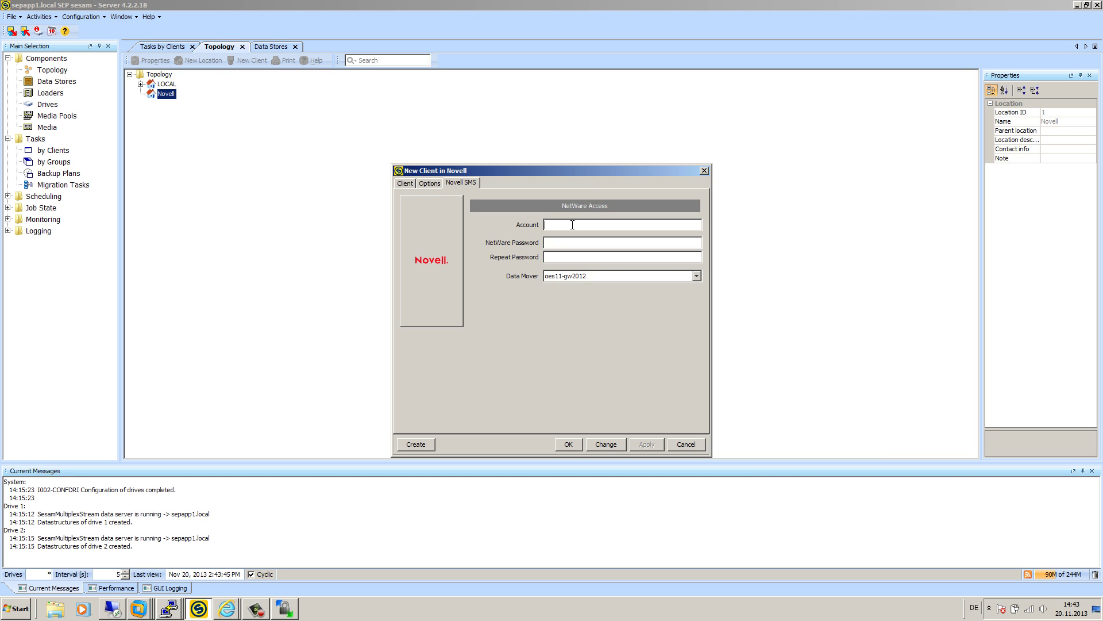
- On the Novell SMS tab, enter the NetWare admin account and type its password twice
type(".admin.sep.de")
left_click(585, 242)
type("**")
double_click(624, 241)
type("*******")
key("BackSpace")
key("BackSpace")
key("BackSpace")
key("BackSpace")
key("BackSpace")
key("BackSpace")
key("BackSpace")
type("********")
key("Tab")
type("********")
left_click(581, 278)
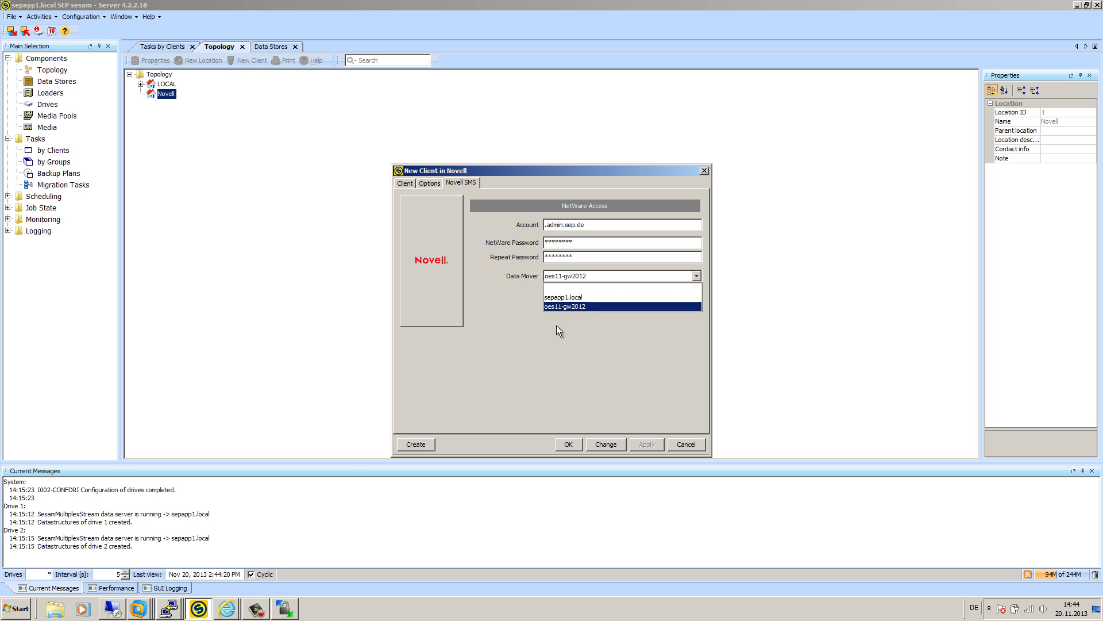
left_click(169, 608)
- Recall the rpm -Uvh sesam-novell-client install command in the terminal, then return to the client dialog
left_click(171, 576)
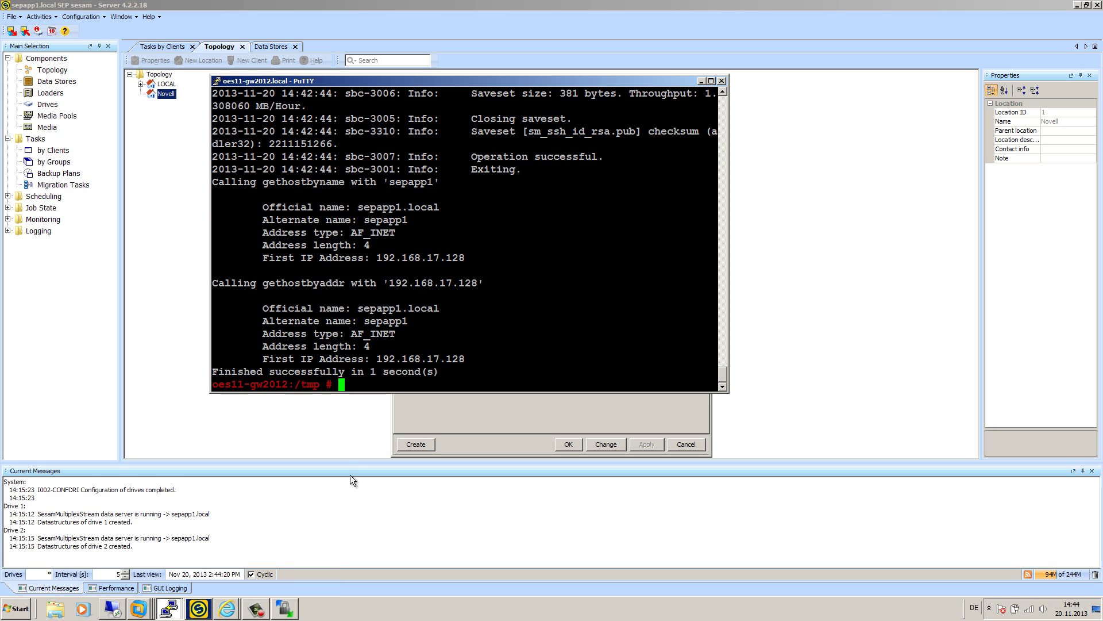
key("Up")
key("Up")
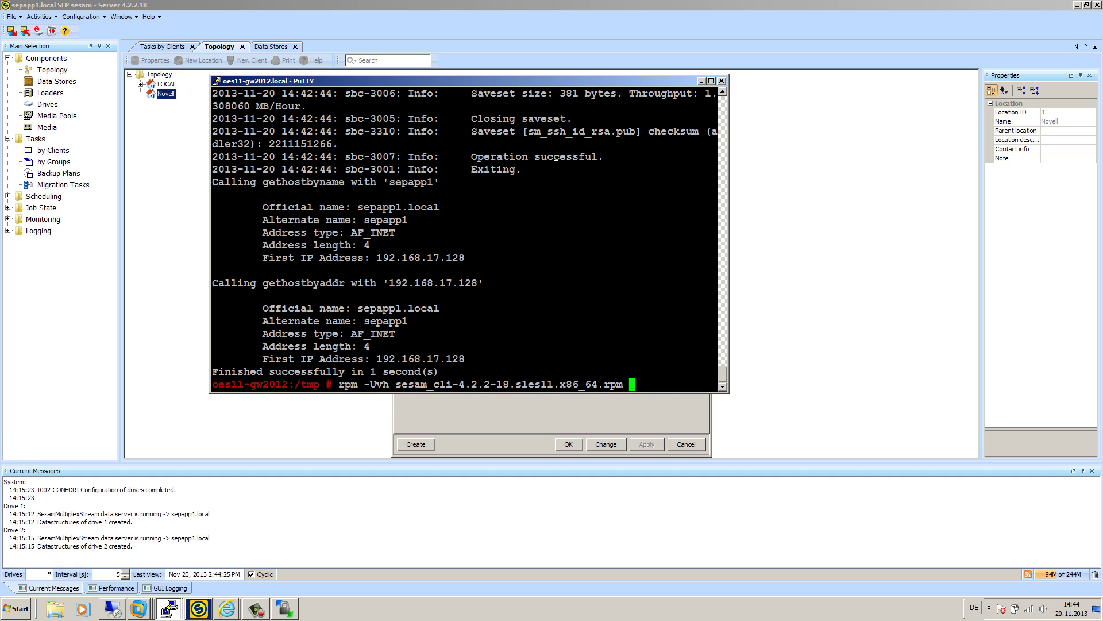
key("Up")
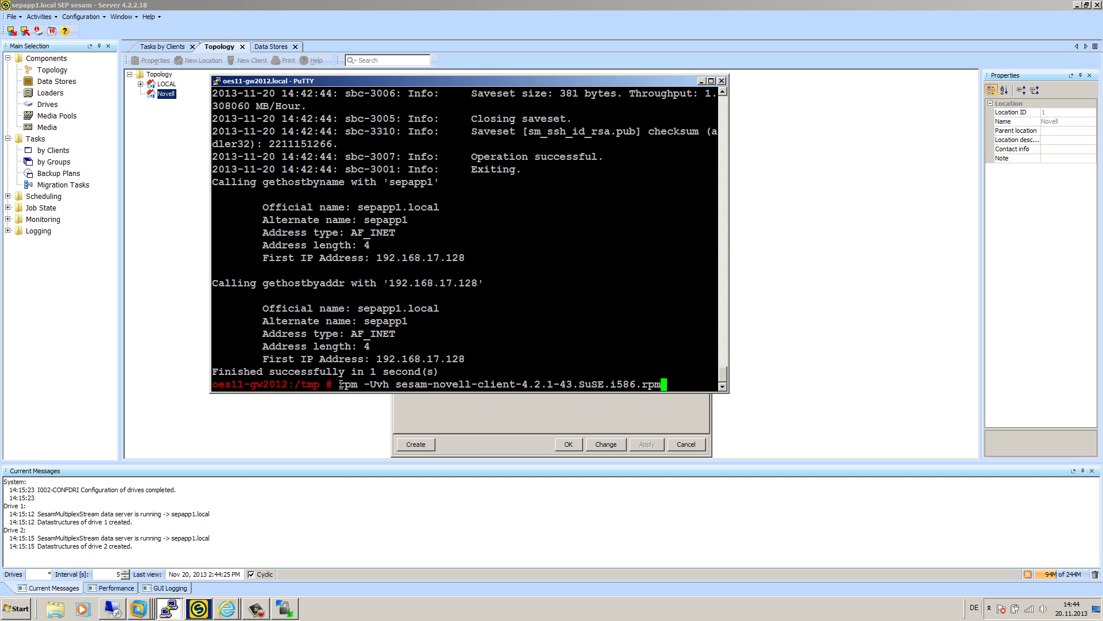
left_click_drag(339, 384, 659, 385)
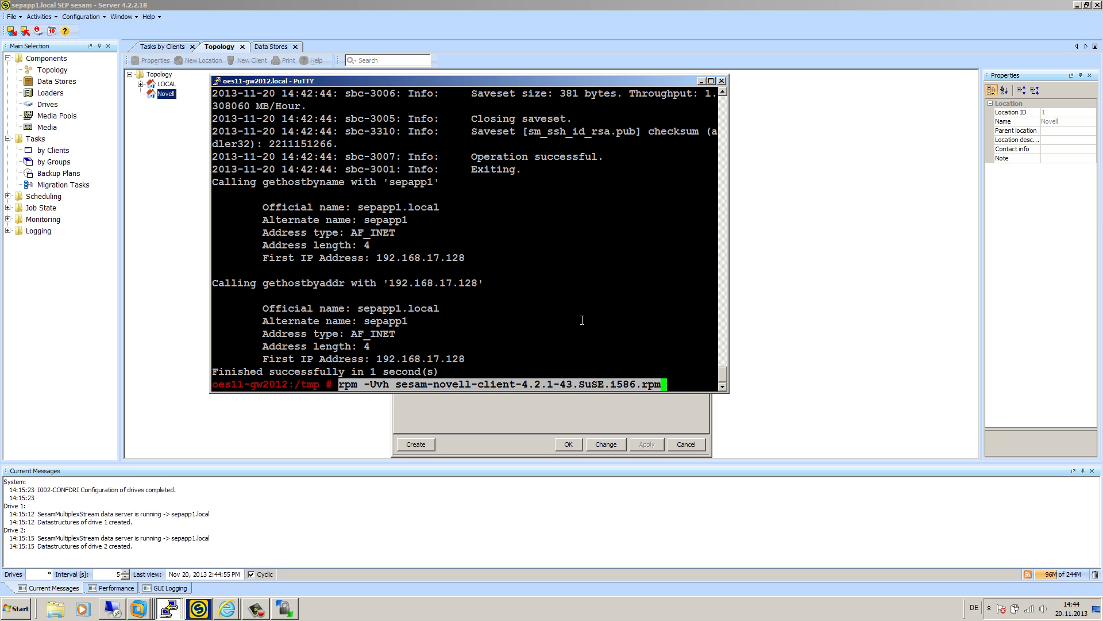
left_click(535, 332)
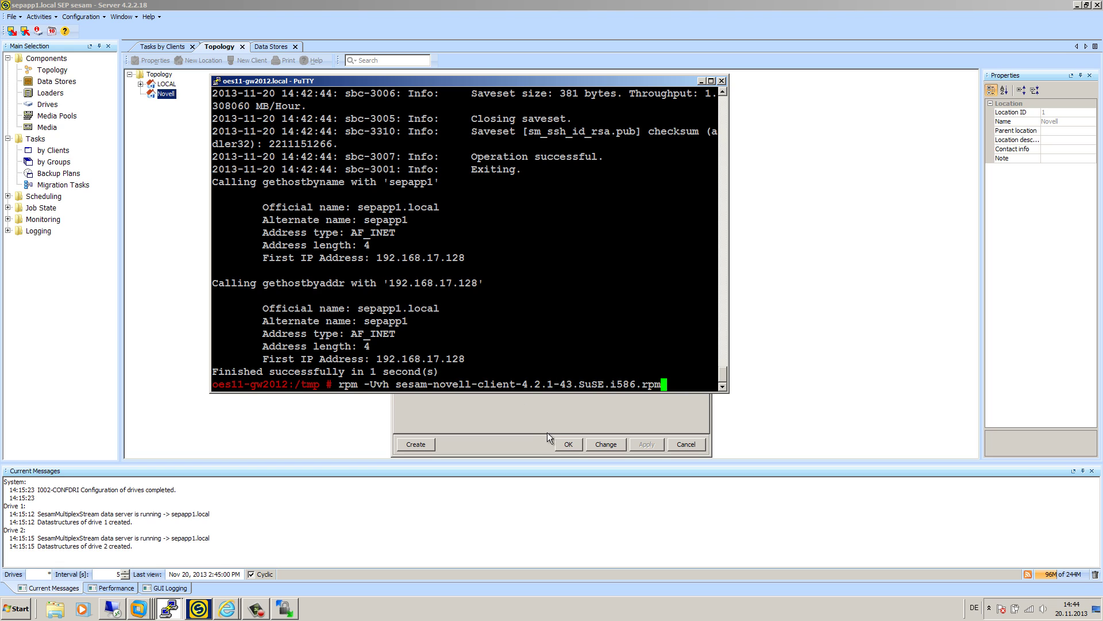
left_click(547, 433)
- Confirm the New Client dialog with OK to save oes11-gw2012
left_click(567, 444)
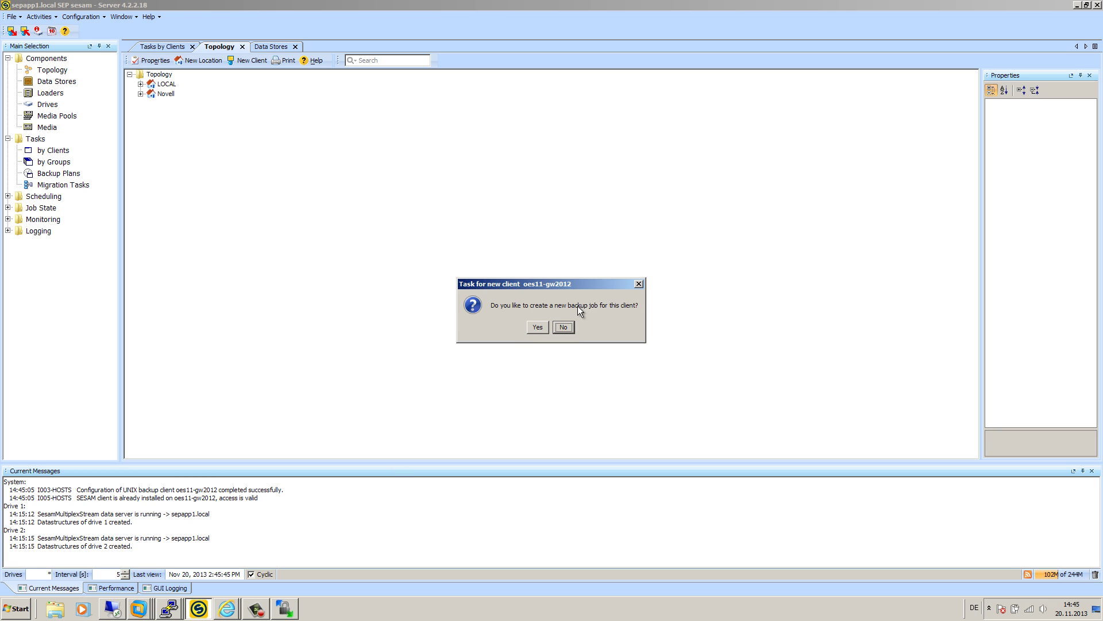
- Accept creating a backup task for oes11-gw2012 and browse the client's folders for the Source
left_click(537, 327)
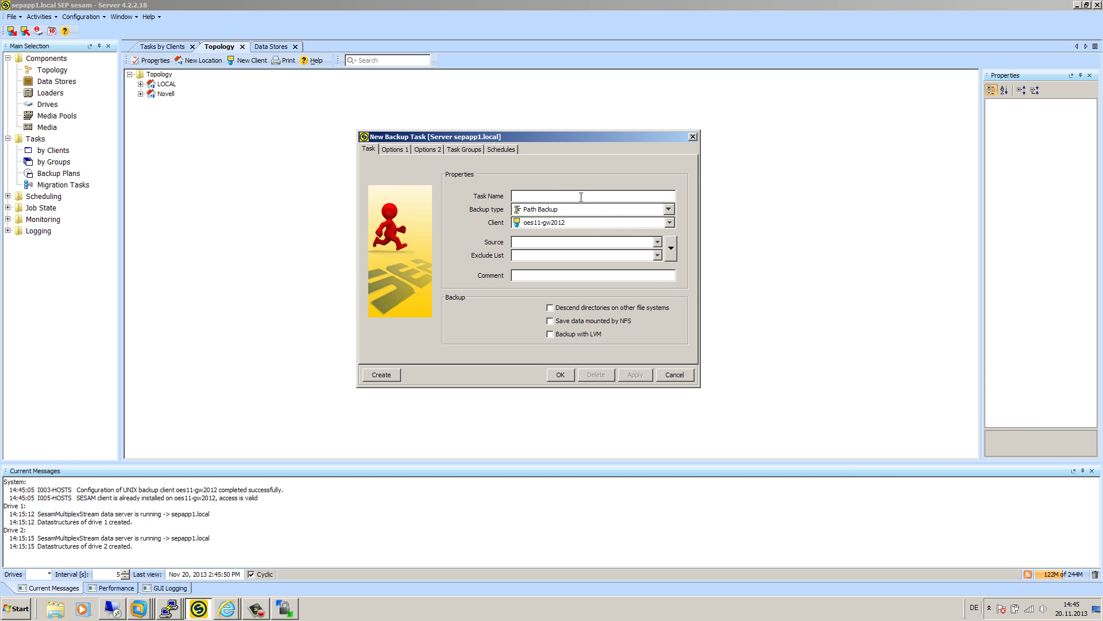
left_click_drag(523, 139, 514, 139)
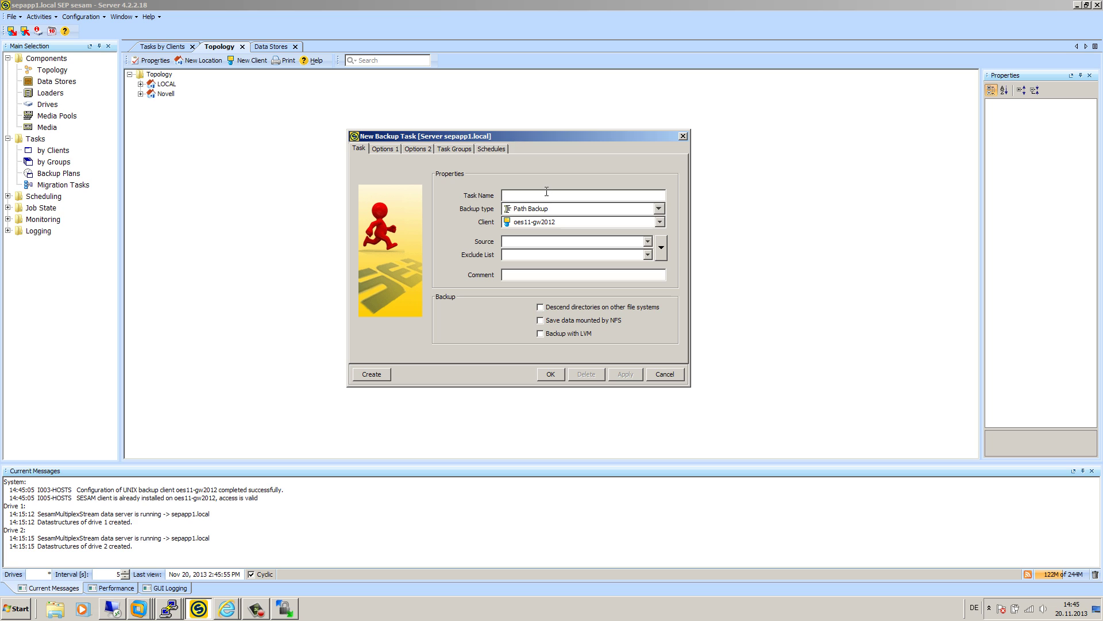
left_click(661, 248)
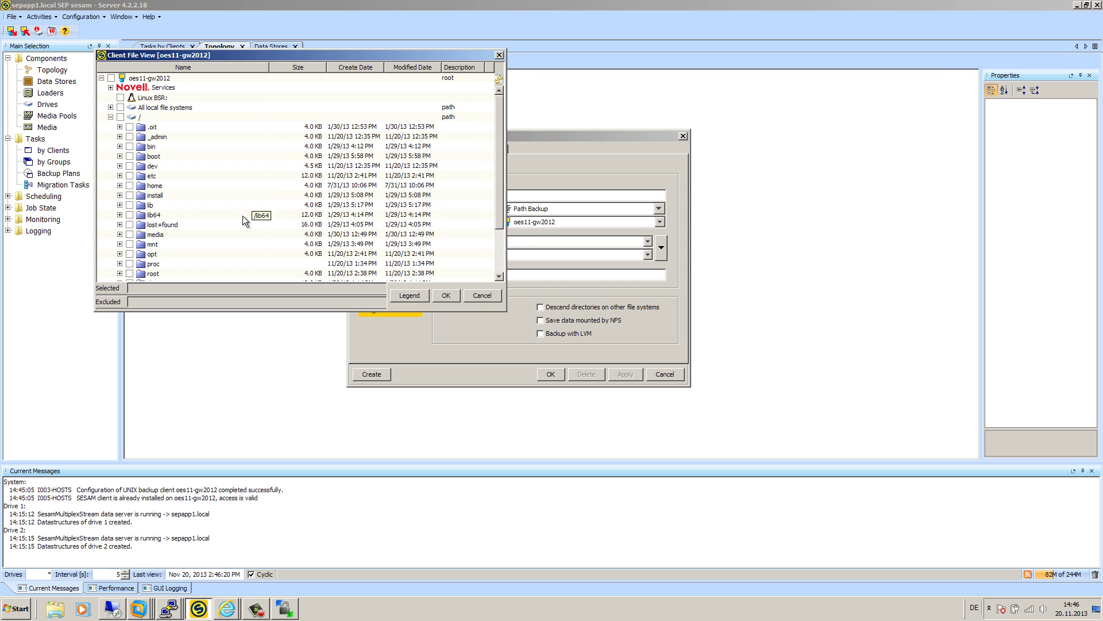
left_click(170, 611)
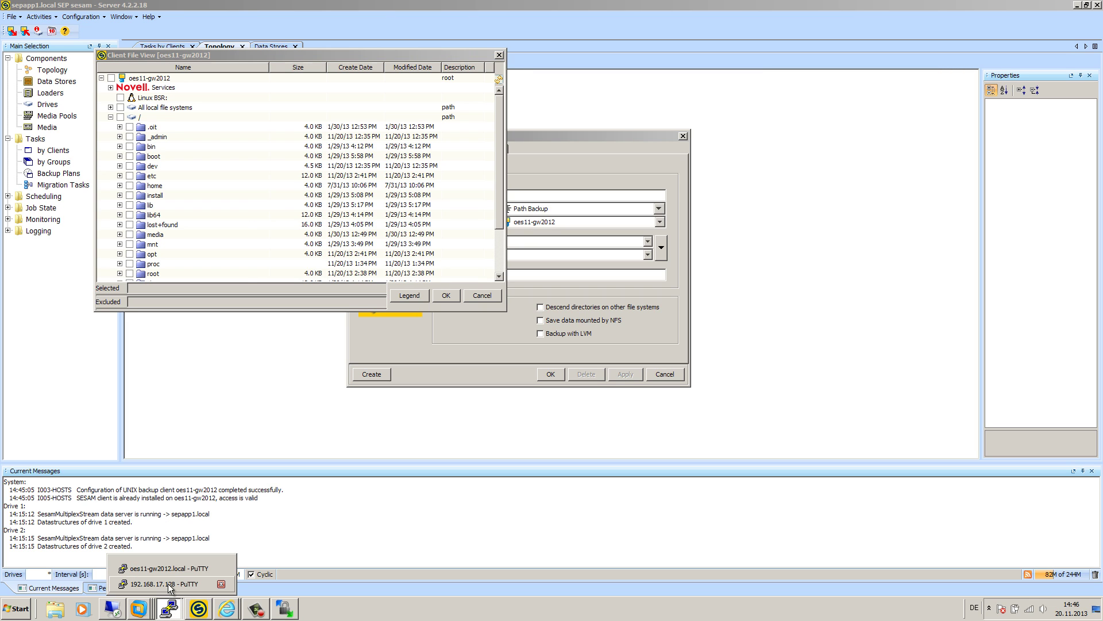
left_click(167, 569)
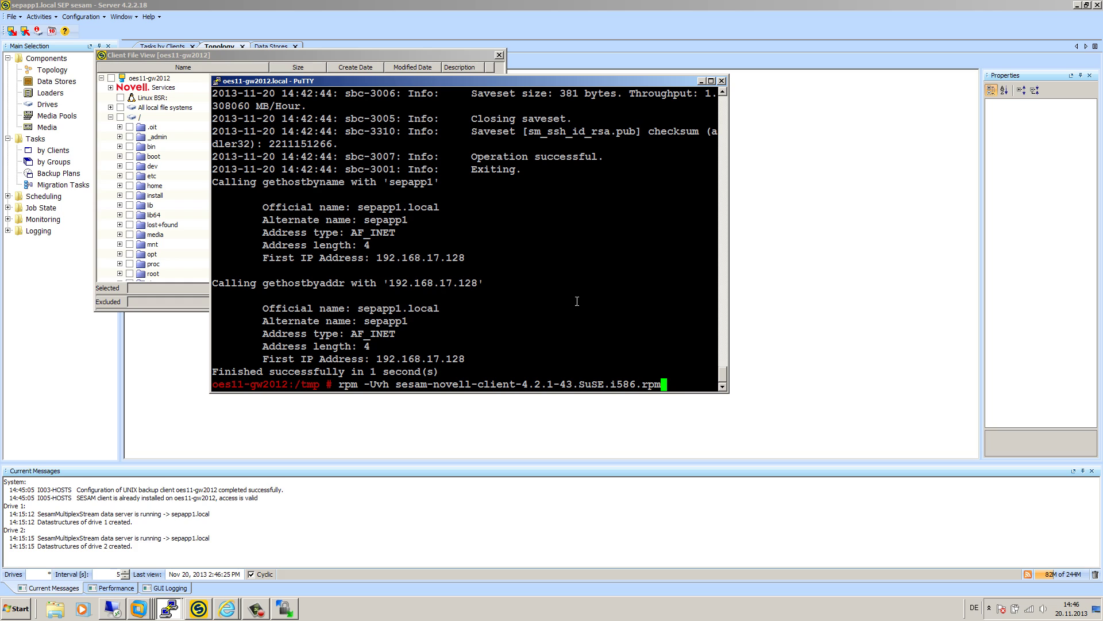
- Open /etc/opt/novell/sms/smdrd.conf in vi
key("BackSpace")
key("BackSpace")
key("BackSpace")
key("BackSpace")
key("BackSpace")
key("BackSpace")
key("BackSpace")
key("BackSpace")
key("BackSpace")
key("BackSpace")
key("BackSpace")
key("BackSpace")
key("BackSpace")
key("BackSpace")
key("BackSpace")
key("BackSpace")
key("BackSpace")
key("BackSpace")
key("BackSpace")
key("BackSpace")
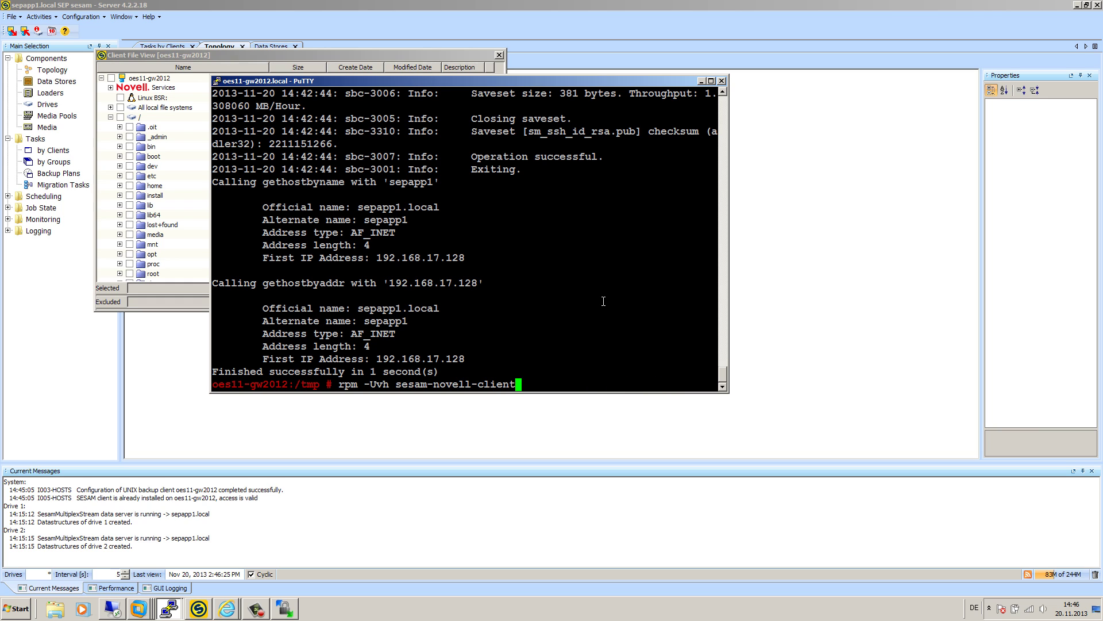
key("BackSpace")
key("BackSpace")
key("BackSpace")
key("BackSpace")
key("BackSpace")
key("BackSpace")
key("BackSpace")
key("BackSpace")
key("BackSpace")
key("BackSpace")
key("BackSpace")
key("BackSpace")
key("BackSpace")
key("BackSpace")
type("vi /")
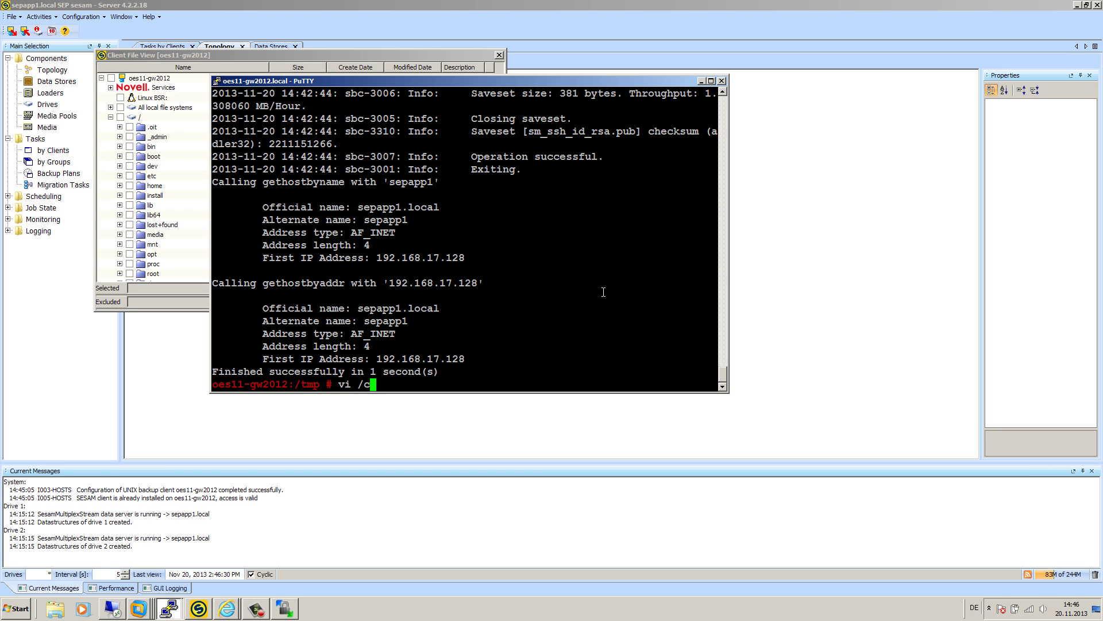
type("etc/op")
key("Tab")
key("Tab")
type("t")
key("Tab")
type("n")
key("Tab")
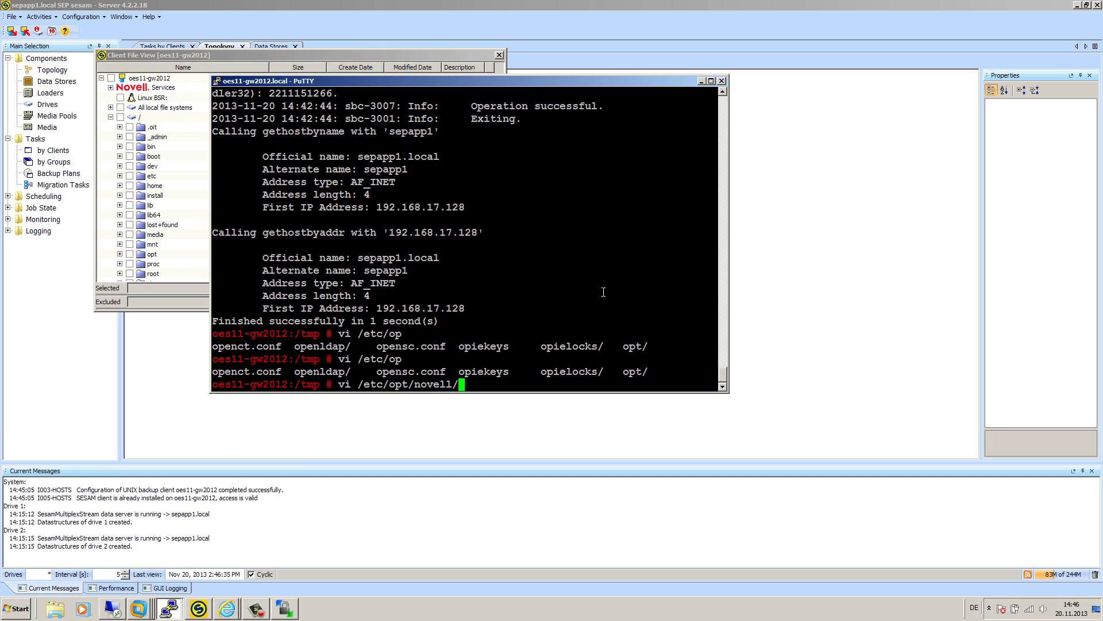
type("s")
key("Tab")
key("Tab")
key("Tab")
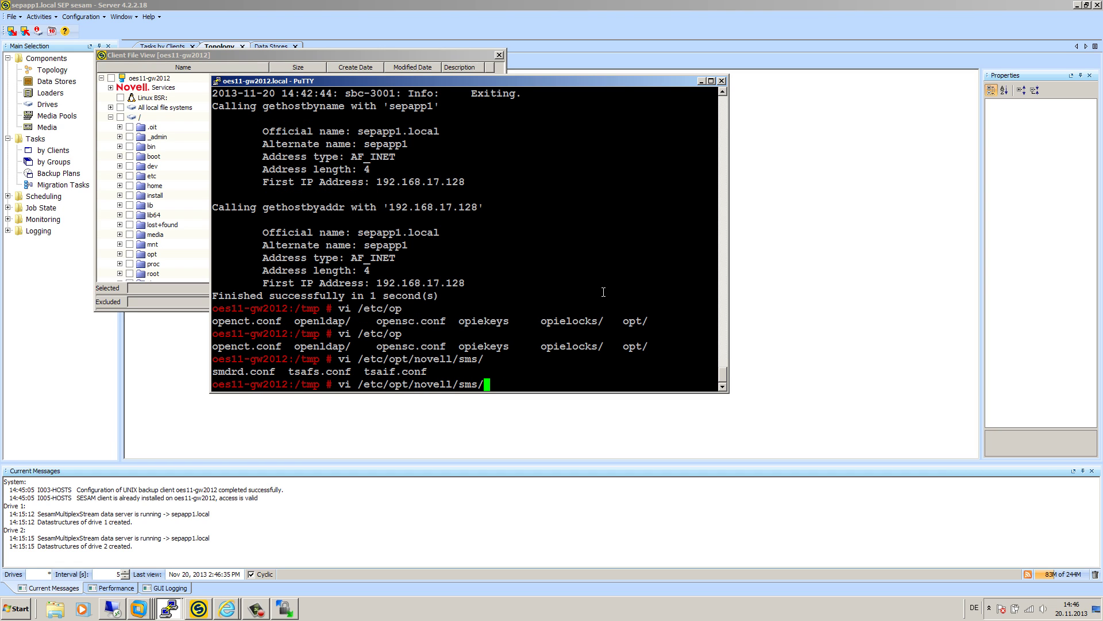
type("sm")
key("Tab")
key("Return")
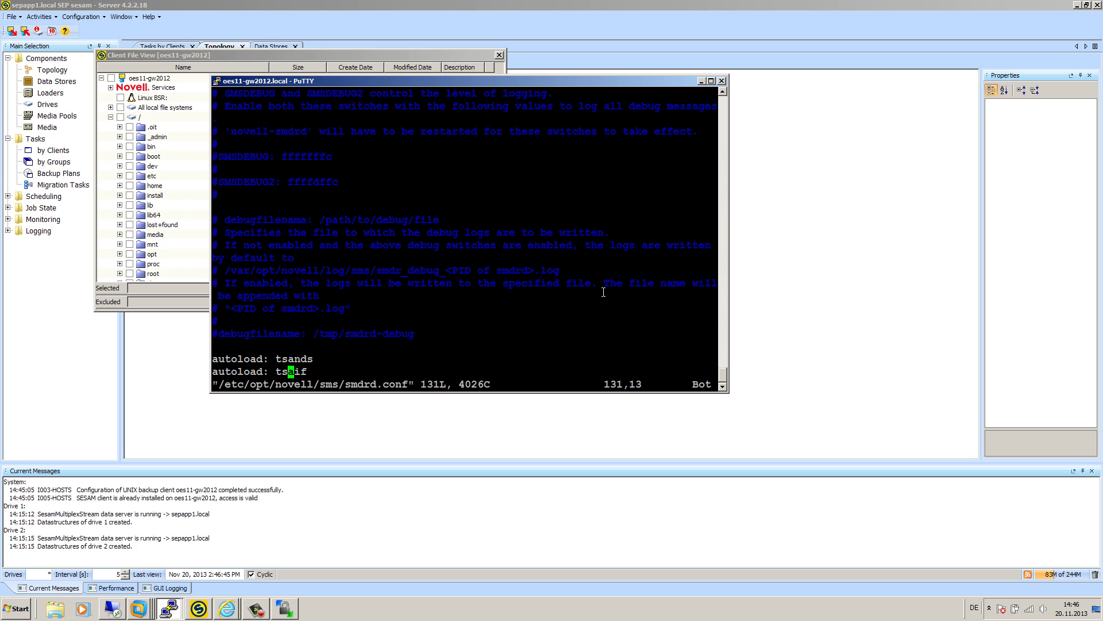
- Locate the 'autoload: tsafs --EnableGW' line in smdrd.conf
key("Up")
key("Up")
key("Up")
key("Up")
key("Up")
key("Up")
key("Up")
key("Up")
key("Up")
key("Up")
key("Up")
key("Up")
key("Up")
key("Up")
key("Up")
key("Up")
key("Up")
key("Up")
key("Up")
key("Up")
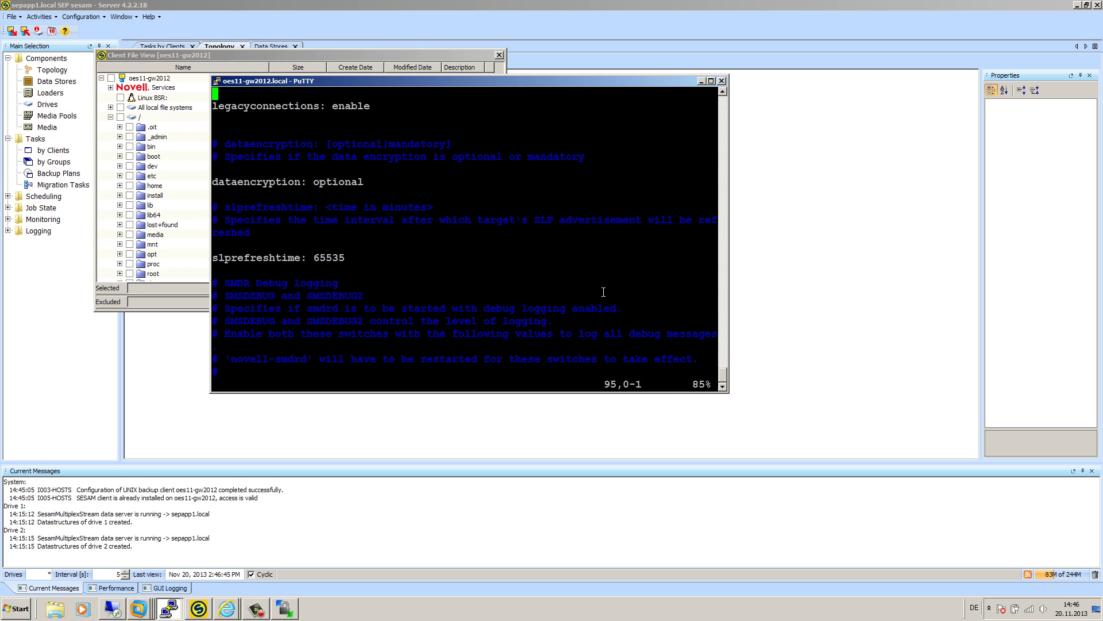
key("Up")
key("Up")
key("Up")
key("Up")
key("Up")
key("Up")
key("Up")
key("Up")
key("Up")
key("Up")
key("Up")
key("Up")
key("Up")
key("Up")
key("Up")
key("Up")
key("Up")
key("Up")
key("Up")
key("Up")
key("Up")
key("Up")
key("Up")
key("Up")
key("Up")
key("Up")
key("Up")
key("Up")
key("Up")
key("Up")
key("Up")
key("Up")
key("Up")
key("Up")
key("Up")
key("Up")
key("Up")
key("Up")
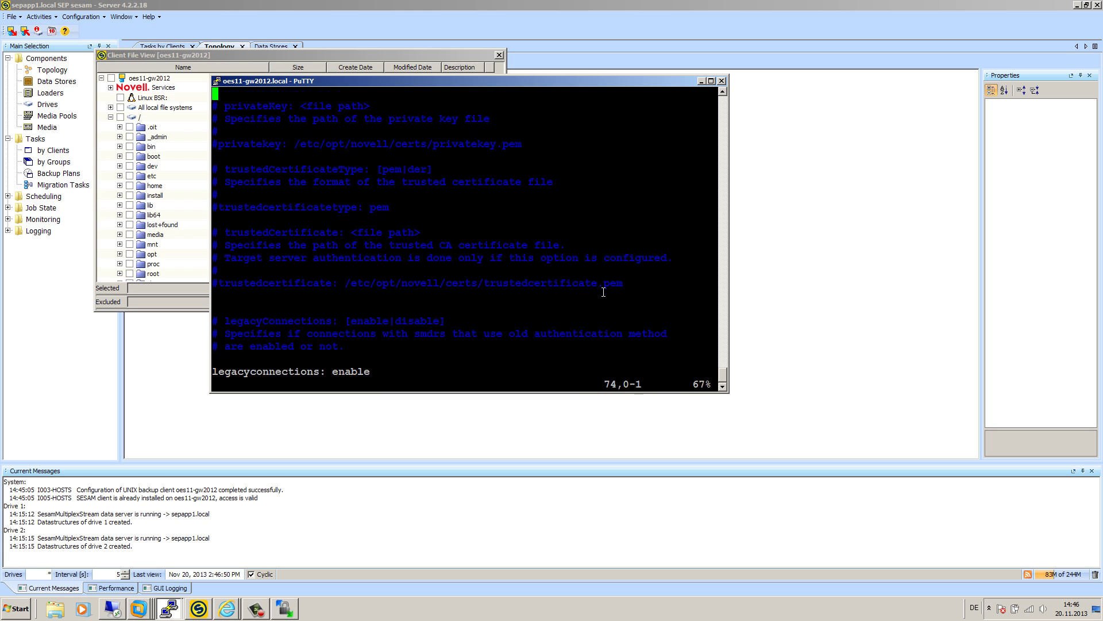
key("Up")
key("Up")
key("Up")
key("Up")
key("Up")
key("Up")
key("Up")
key("Up")
key("Up")
key("Up")
key("Up")
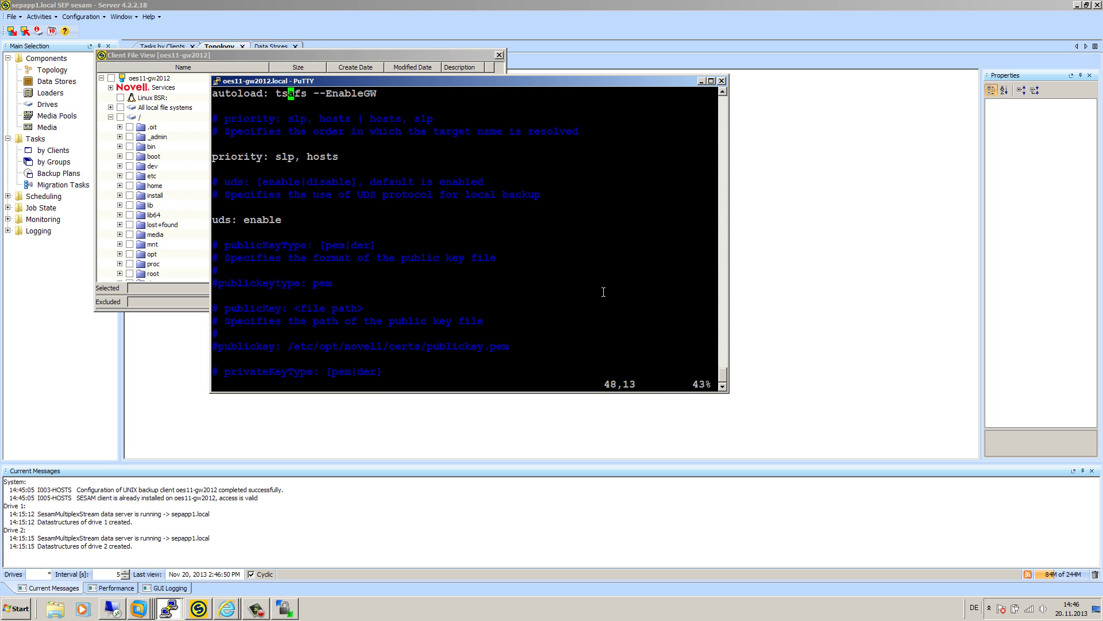
key("Down")
key("Down")
key("Right")
key("Right")
key("Right")
key("Right")
key("Right")
key("Right")
key("Right")
key("Right")
key("Right")
key("Right")
key("Right")
key("Right")
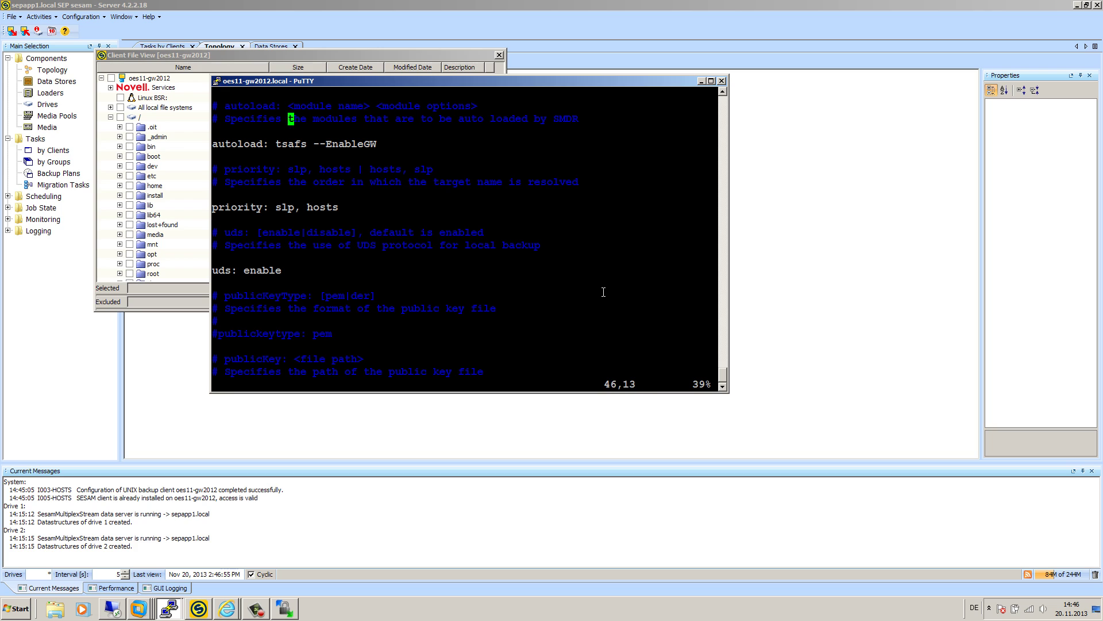
key("Down")
key("Down")
key("Left")
key("Left")
key("Left")
key("Right")
key("Right")
key("Right")
key("Left")
key("Left")
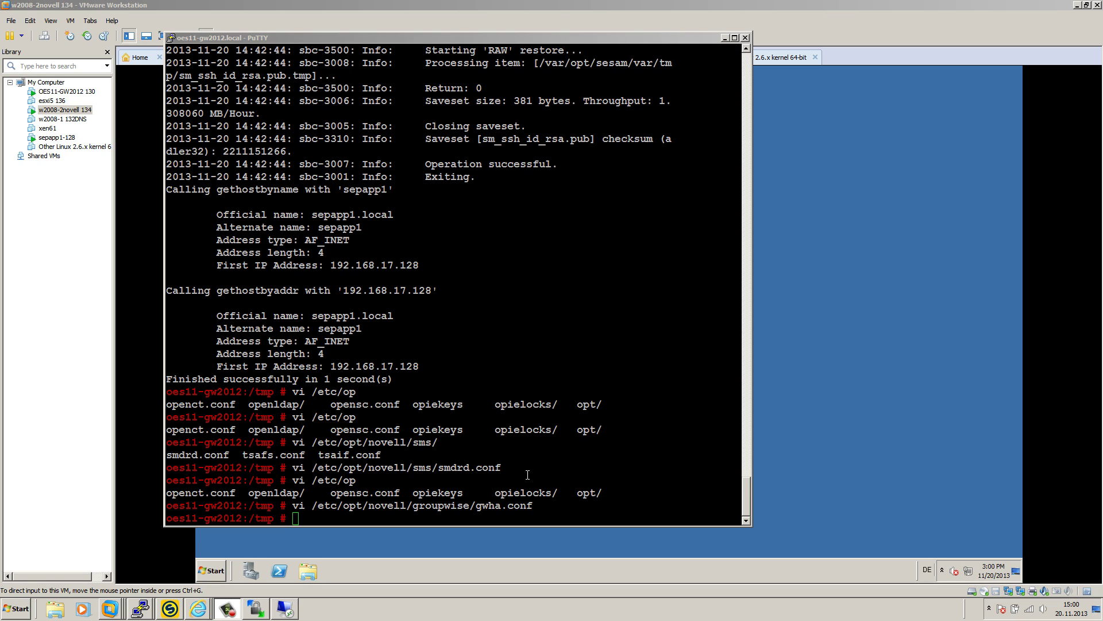
- In Internet Explorer, go from the wiki Main Page to GroupWise, peek at Groupwise 2012, and return to GroupWise EN
mouse_move(199, 608)
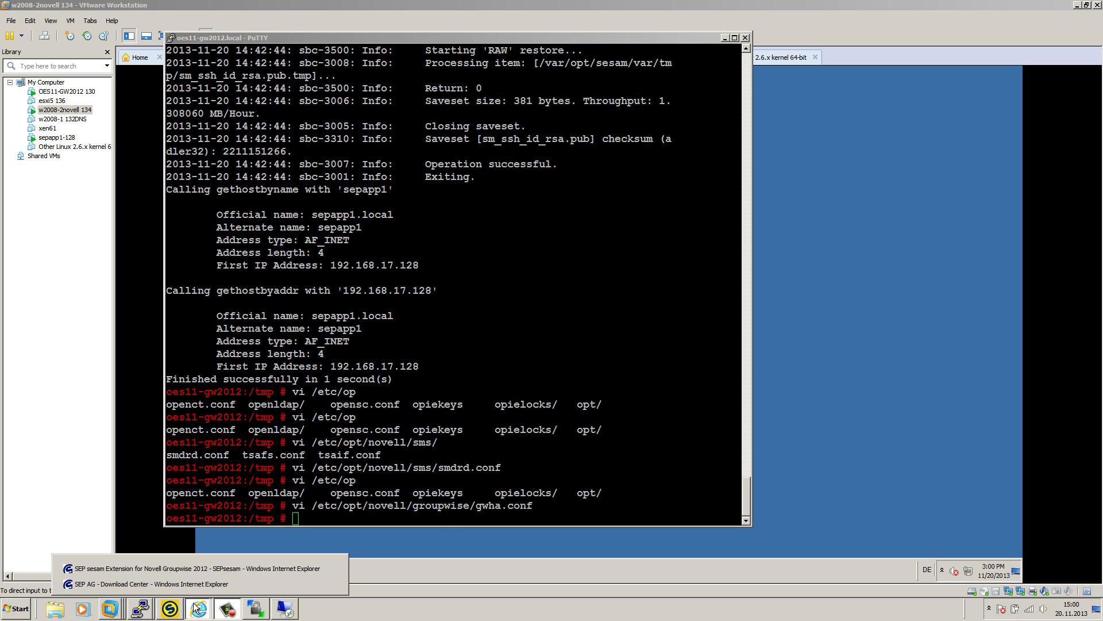
left_click(202, 573)
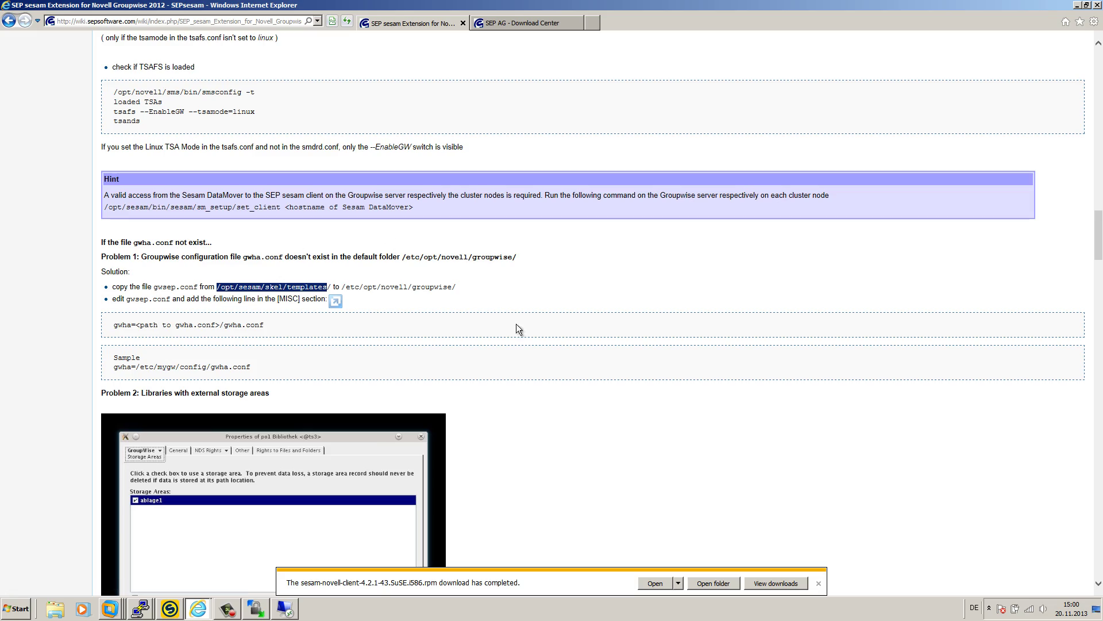
scroll(543, 336, "up", 15)
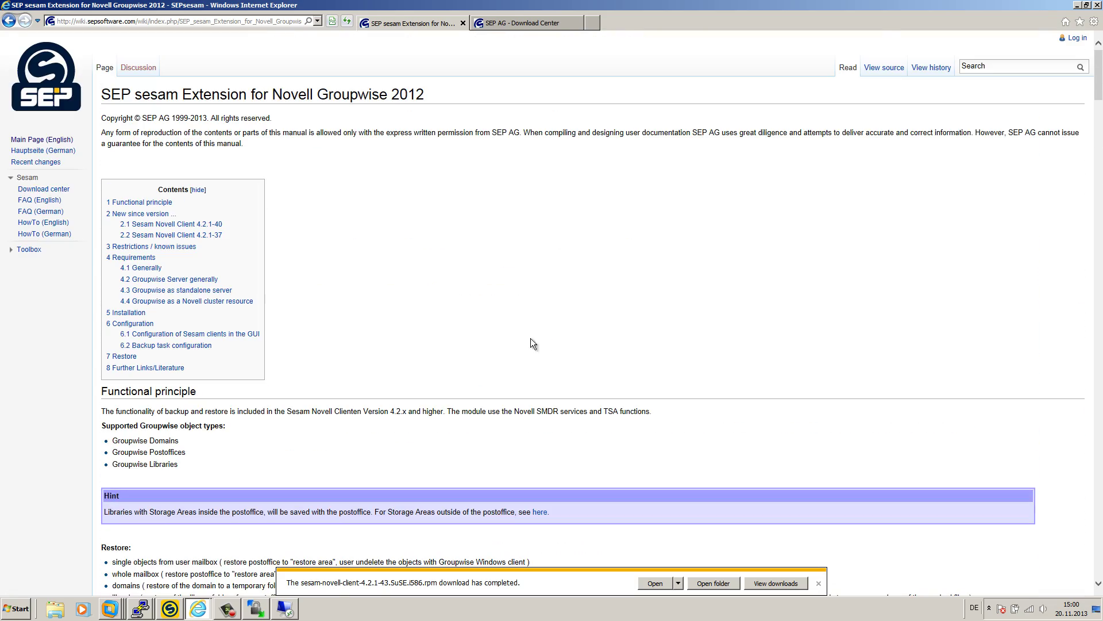
left_click(54, 139)
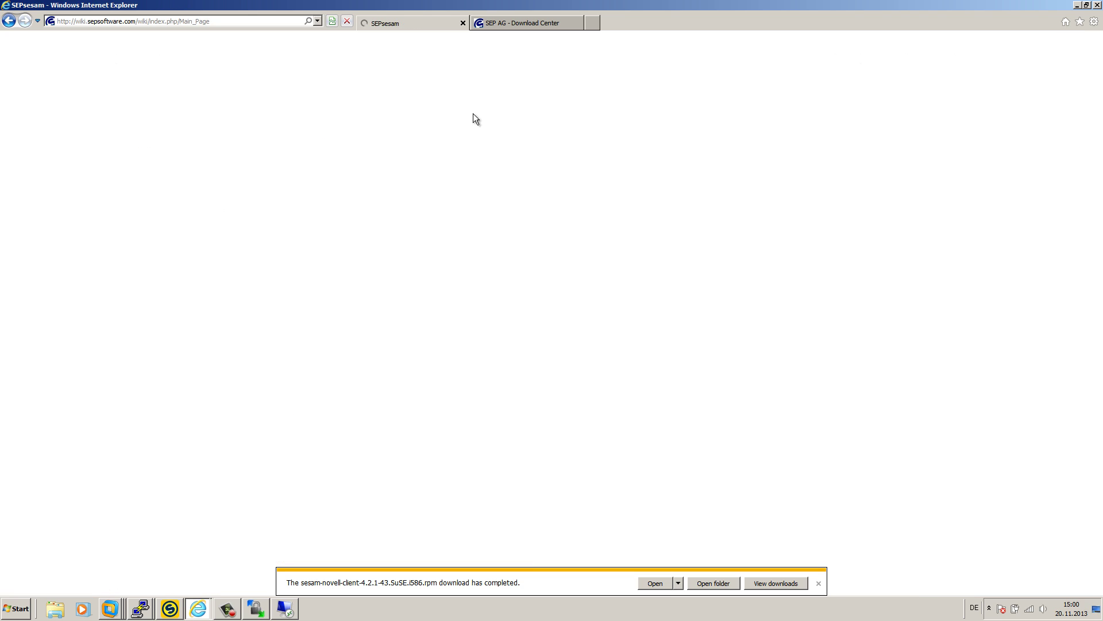
scroll(391, 301, "down", 3)
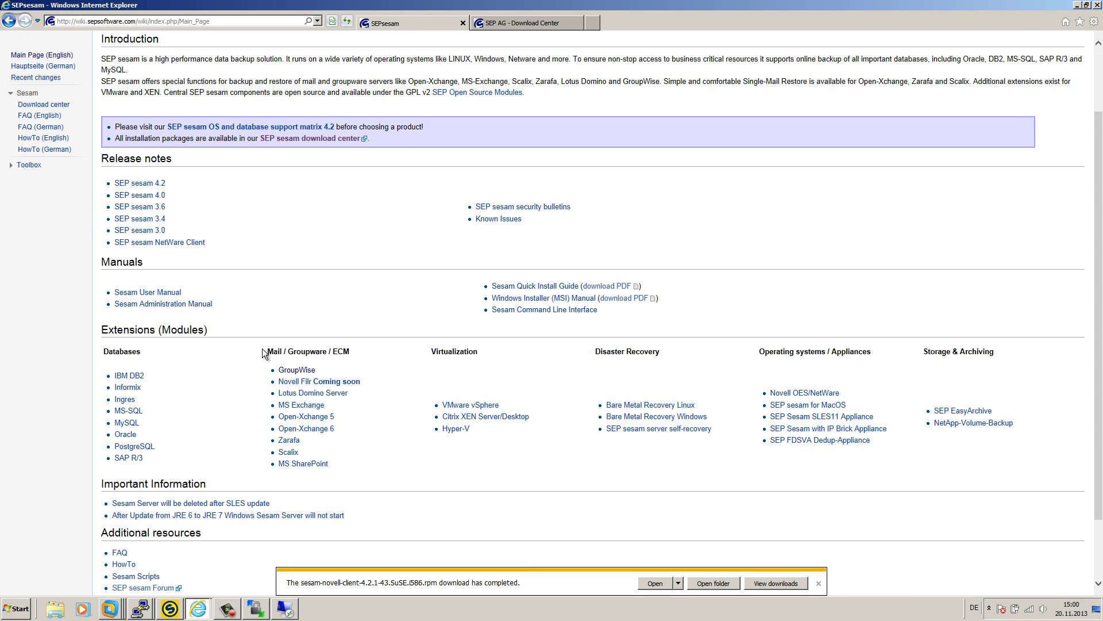
left_click(308, 372)
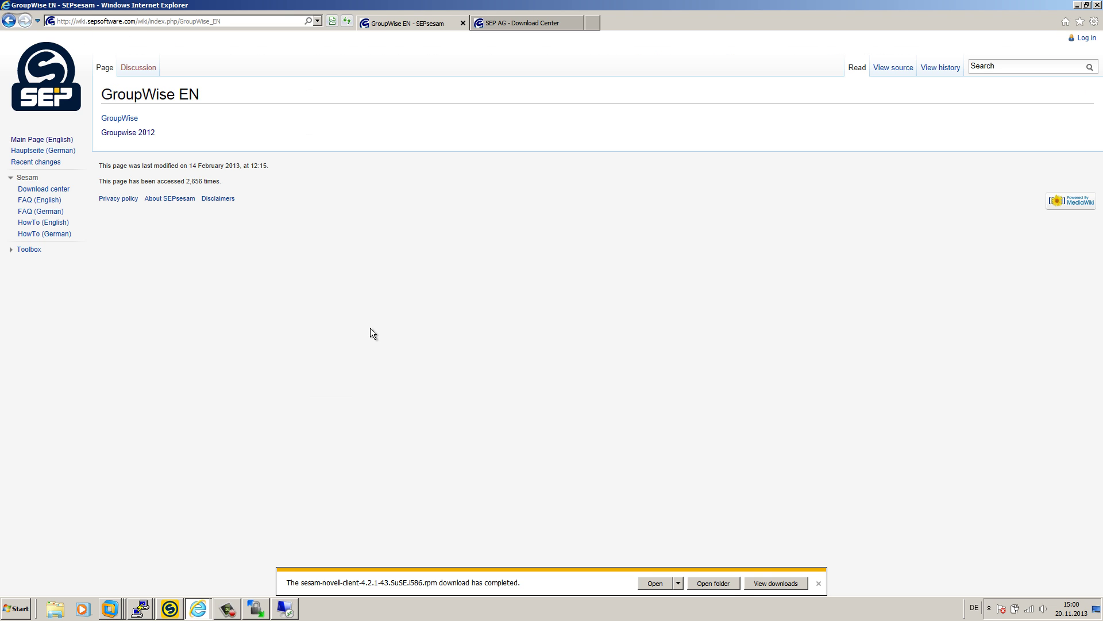
left_click(144, 133)
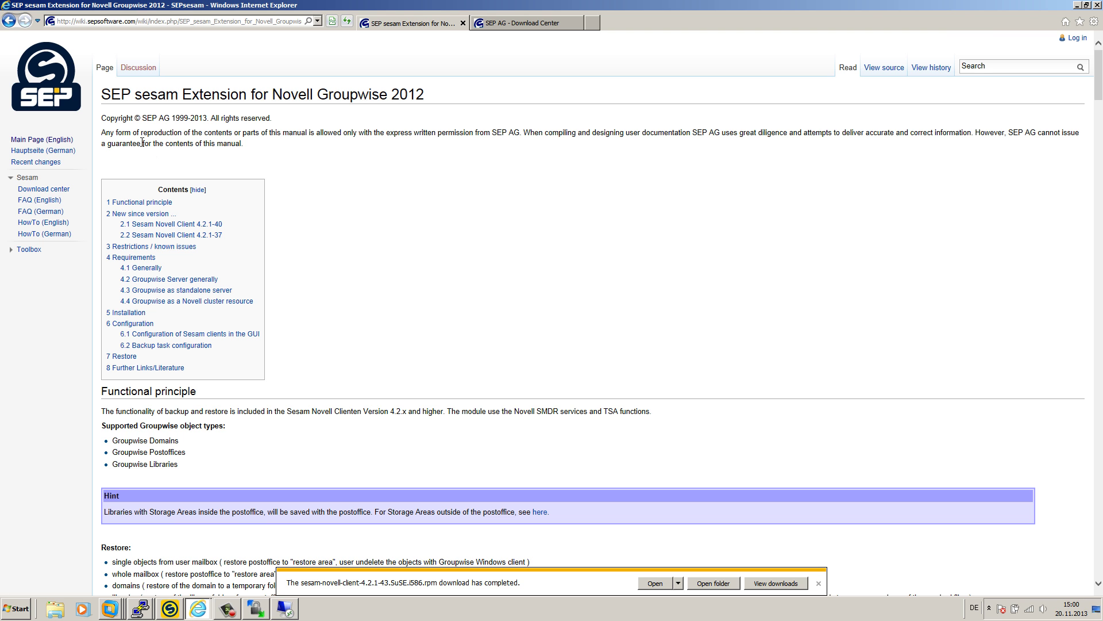
scroll(279, 363, "down", 4)
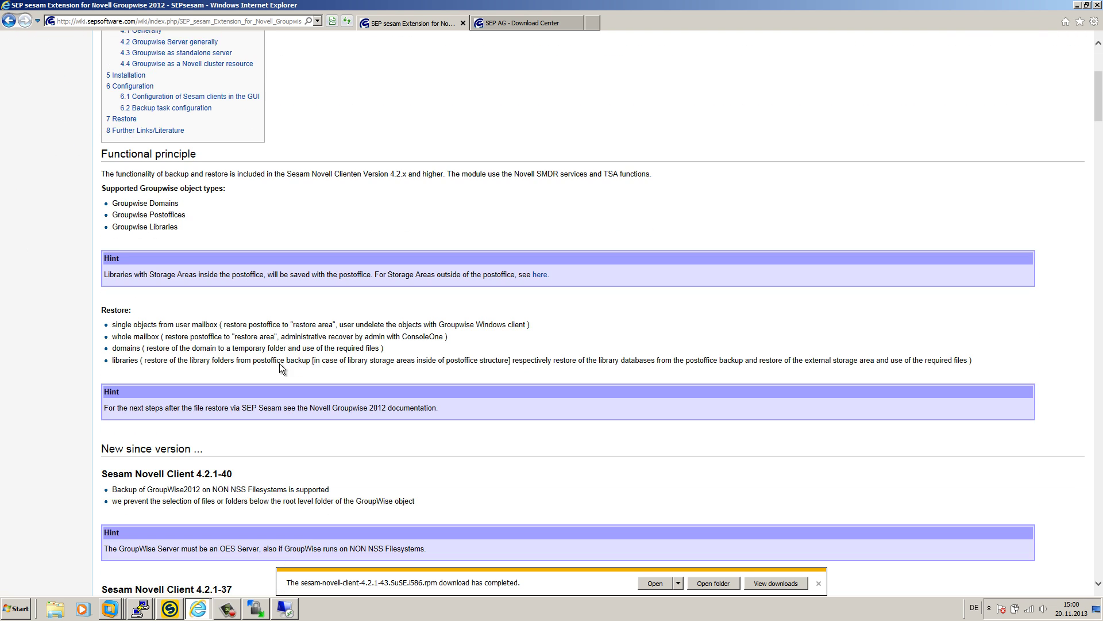
scroll(279, 363, "up", 4)
left_click(8, 22)
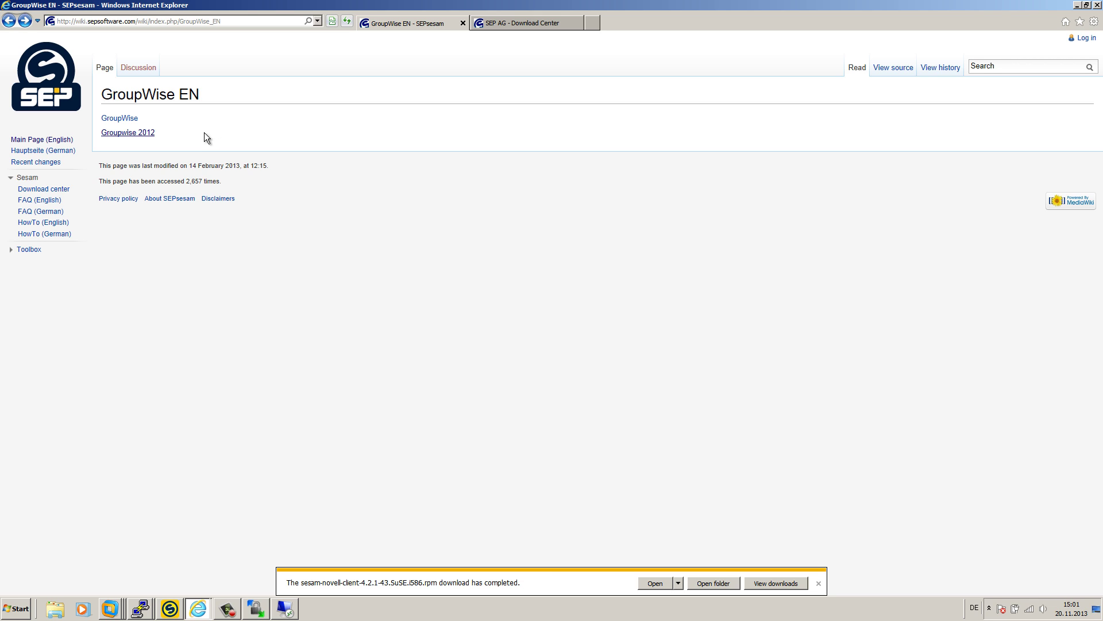
- Open the Groupwise 2012 extension article and highlight its 'autoload: tsafs --EnableGW' configuration lines
left_click(118, 133)
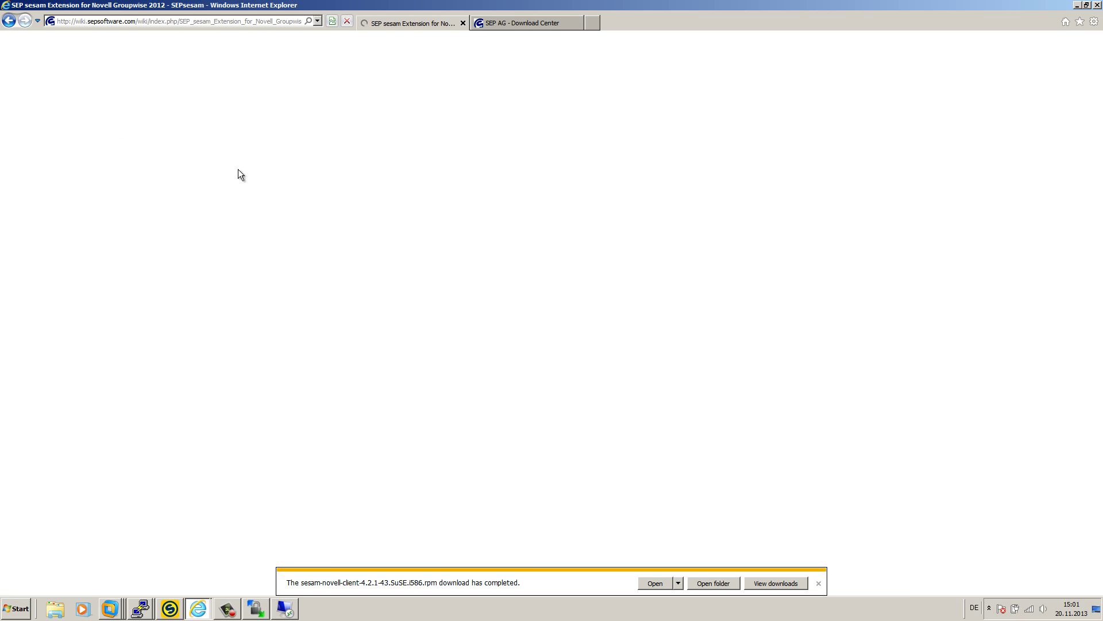
scroll(325, 367, "down", 20)
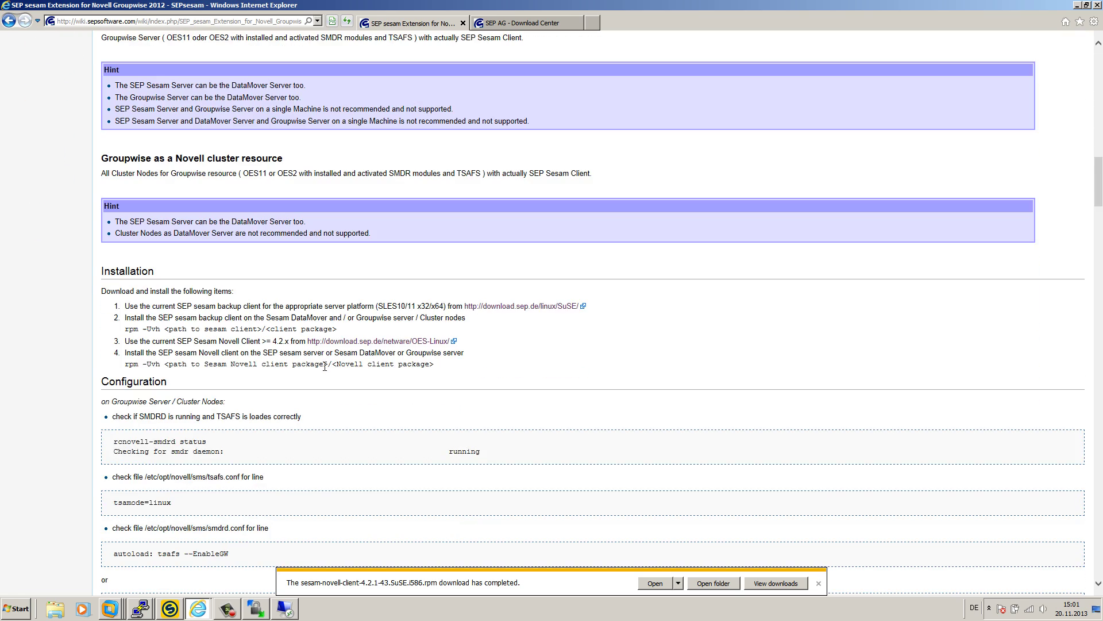
scroll(325, 367, "down", 10)
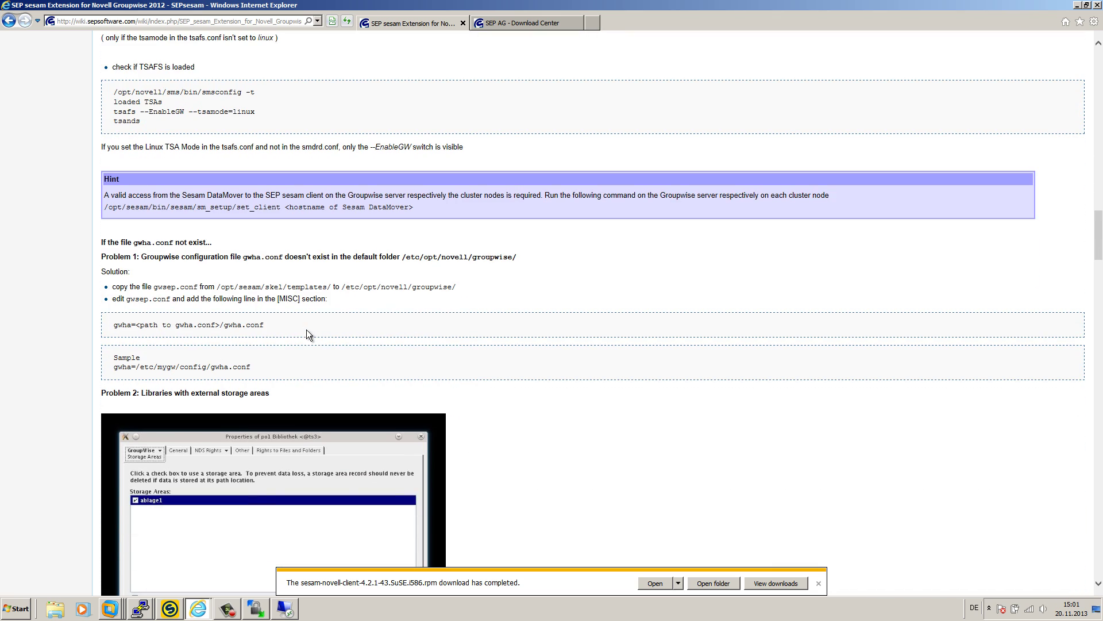
scroll(306, 329, "up", 4)
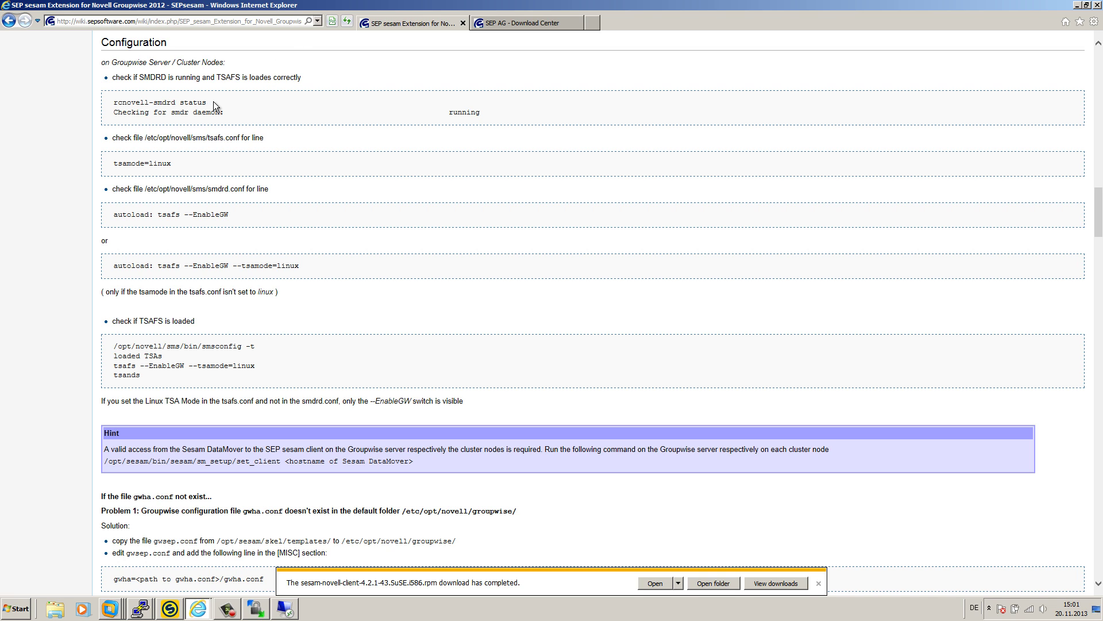
left_click_drag(244, 214, 122, 215)
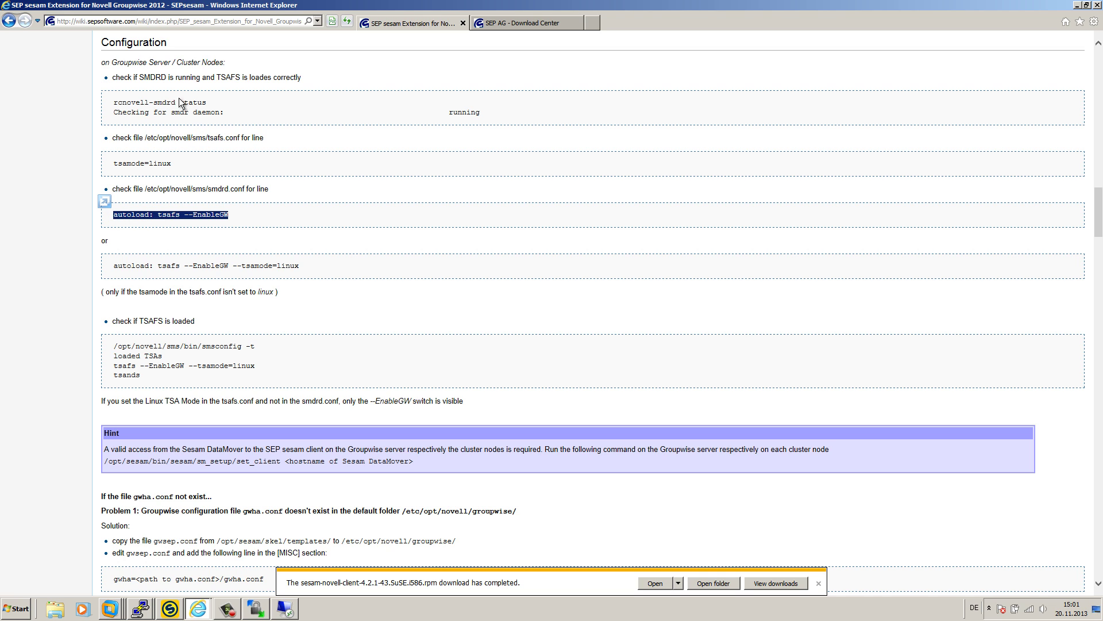
left_click_drag(113, 214, 230, 216)
left_click(166, 215)
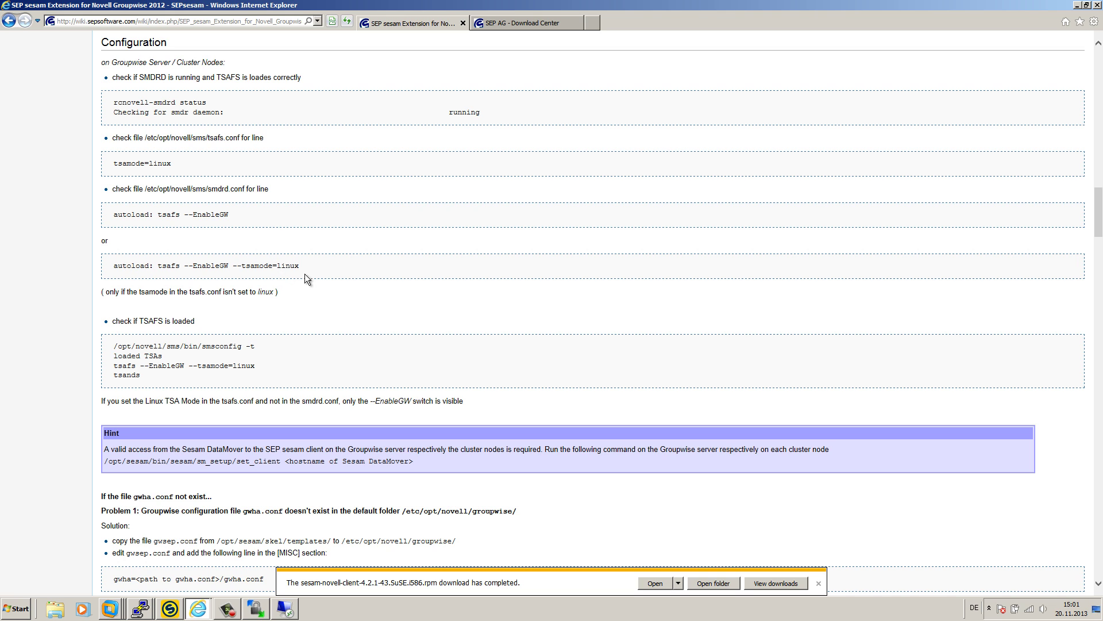
left_click_drag(305, 266, 133, 266)
left_click_drag(232, 216, 188, 215)
scroll(269, 355, "down", 1)
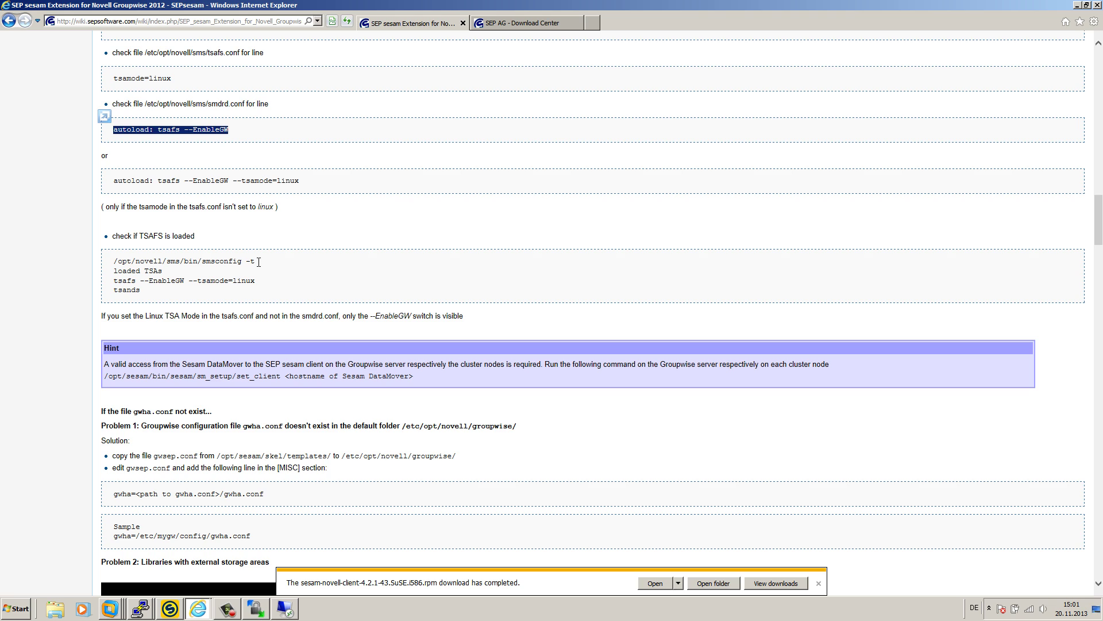
- Review the smsconfig check, set_client hint, and missing gwha.conf fix using /opt/sesam/skel/templates
left_click_drag(258, 262, 115, 261)
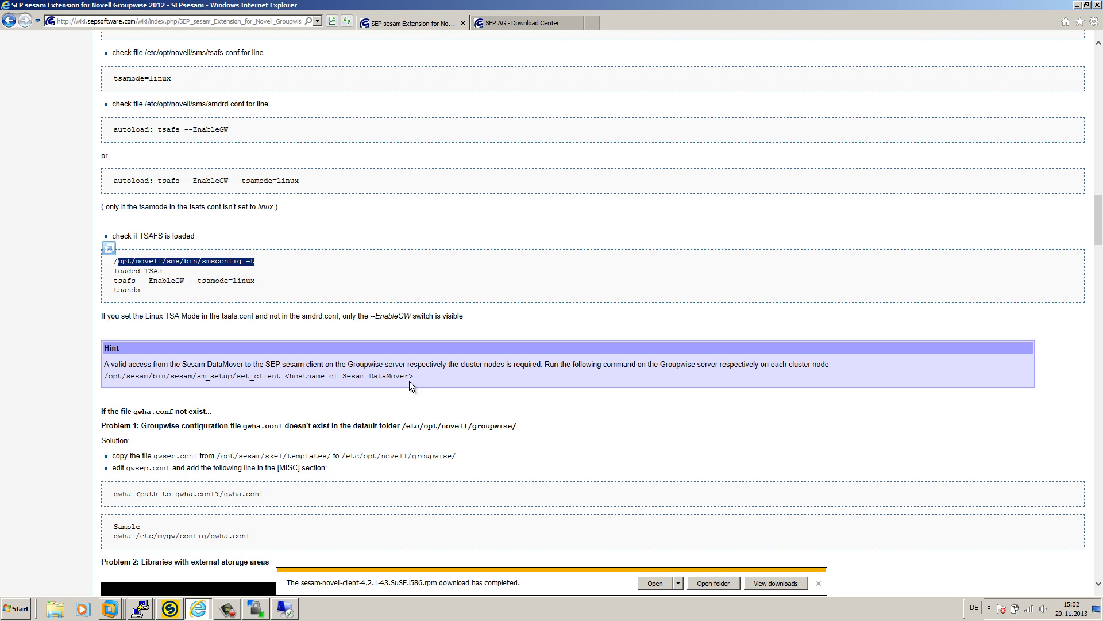
left_click_drag(419, 375, 146, 376)
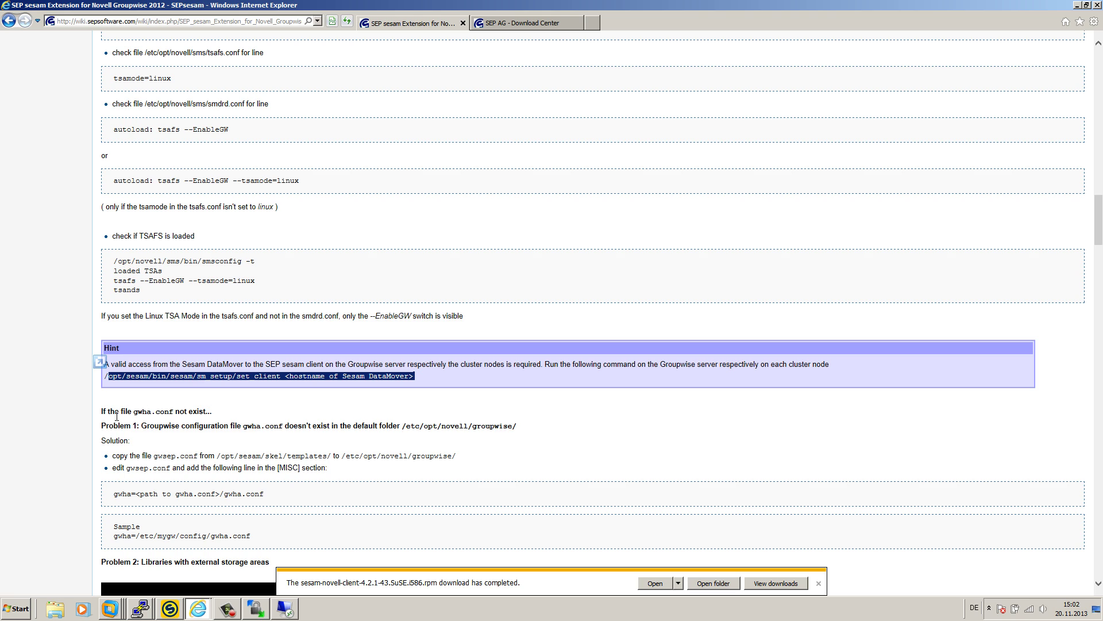
left_click_drag(133, 411, 151, 412)
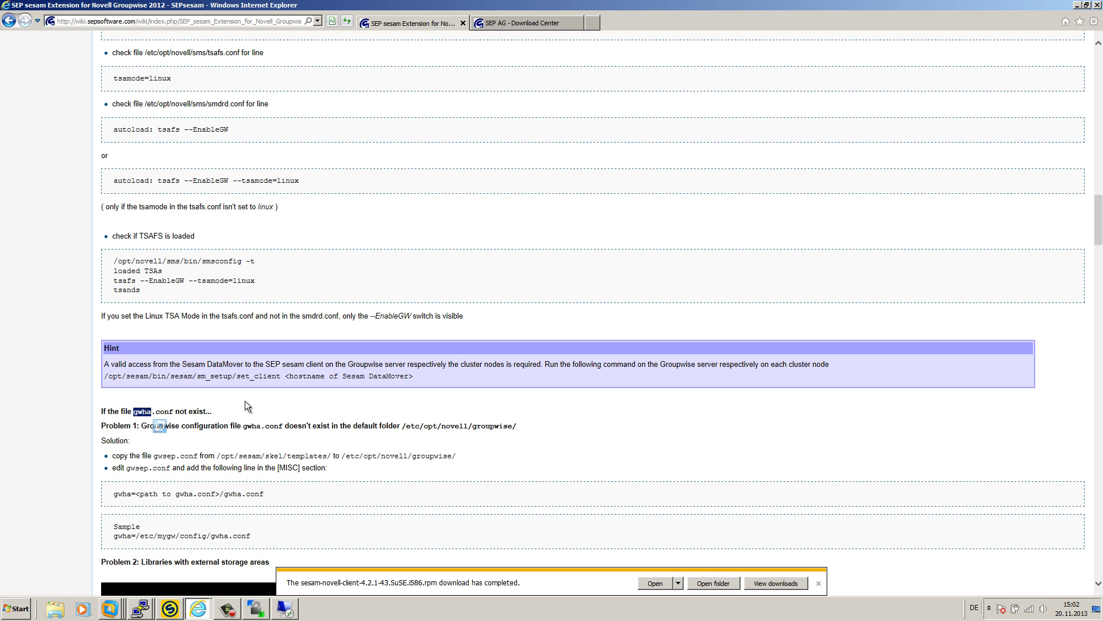
left_click(227, 456)
left_click_drag(228, 455, 328, 455)
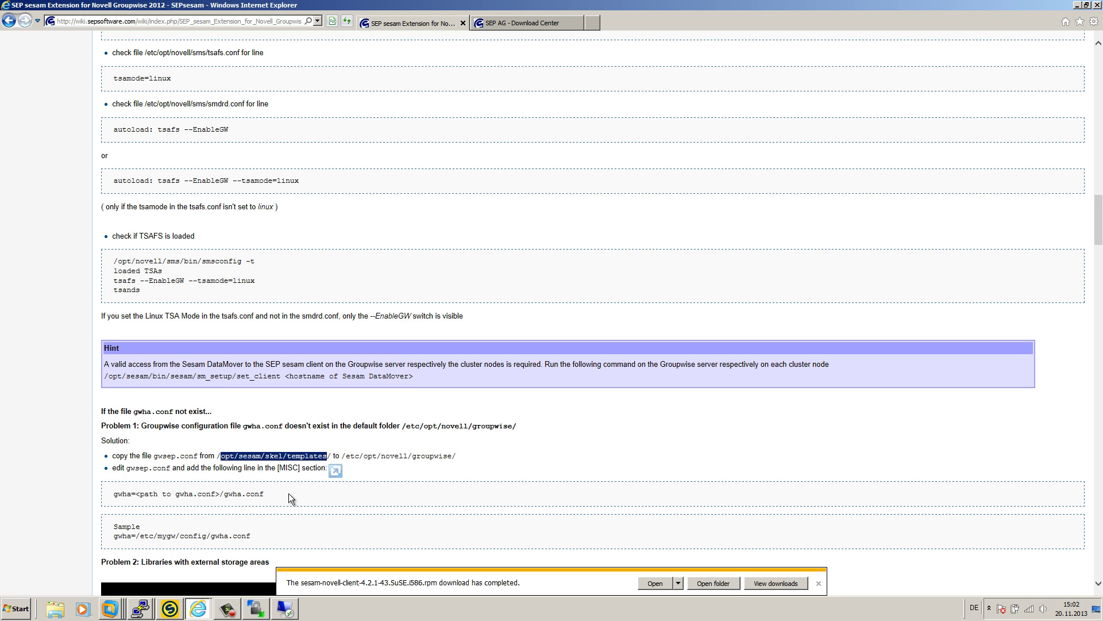
scroll(290, 433, "down", 3)
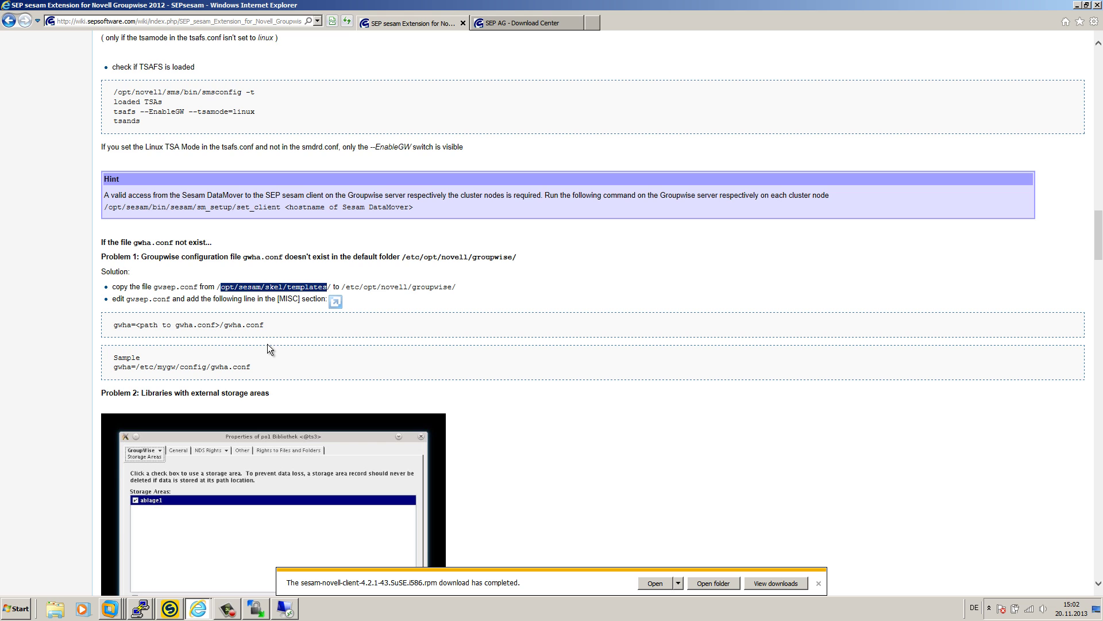
left_click(139, 608)
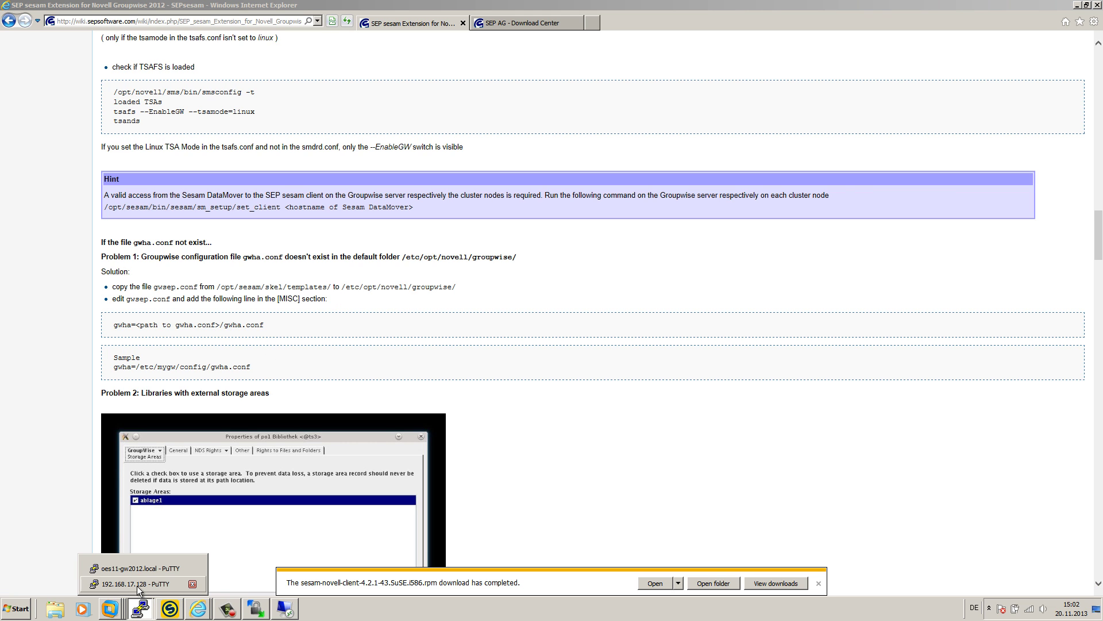
- Reopen /etc/opt/novell/groupwise/gwha.conf in vi on the oes11-gw2012.local server
left_click(143, 566)
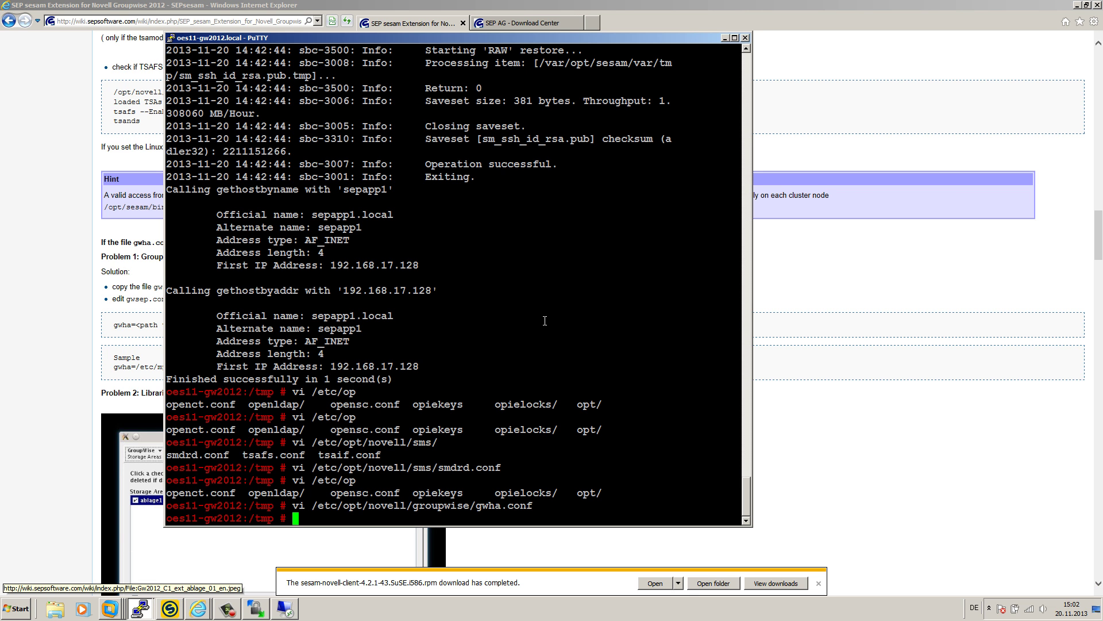
key("Up")
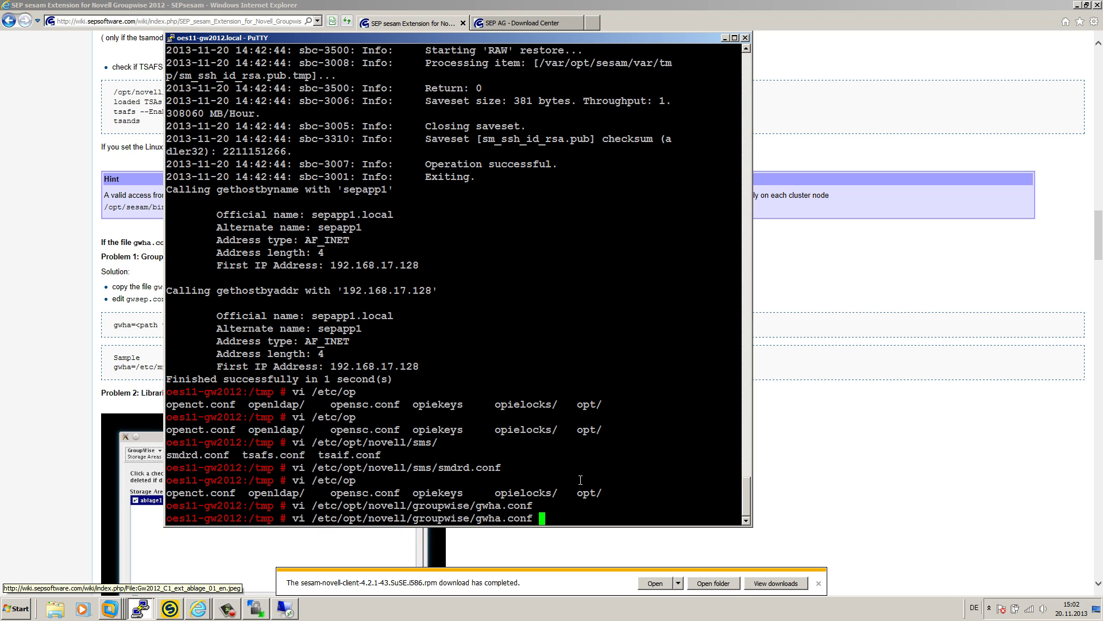
key("Return")
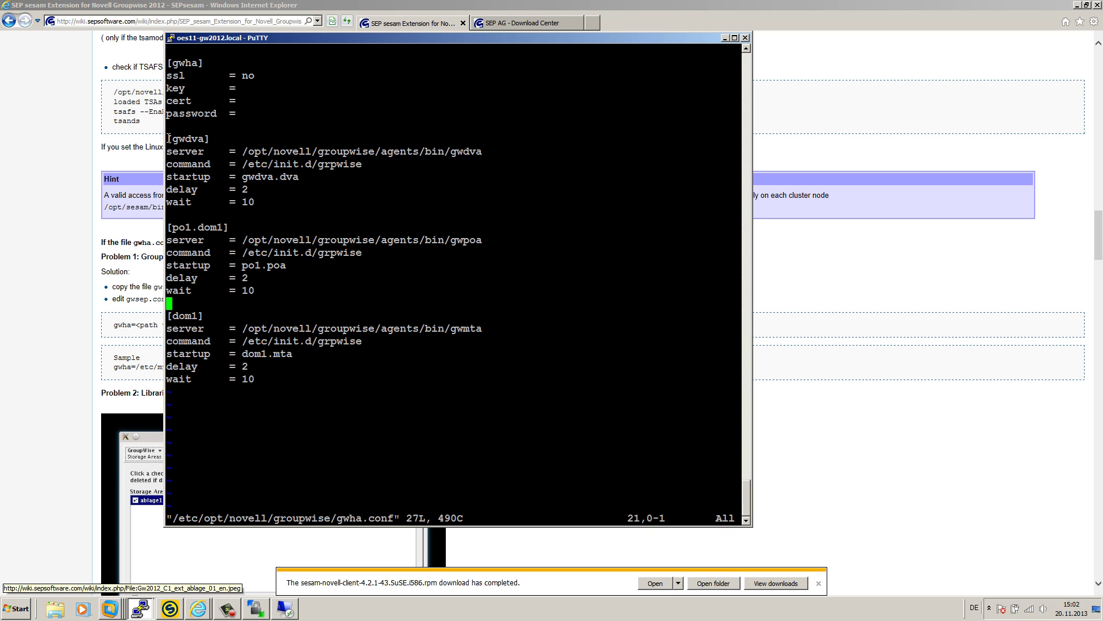
- Highlight the gwdva, grpwise, po1.dom1 and dom1 agent paths in gwha.conf
left_click_drag(235, 151, 499, 151)
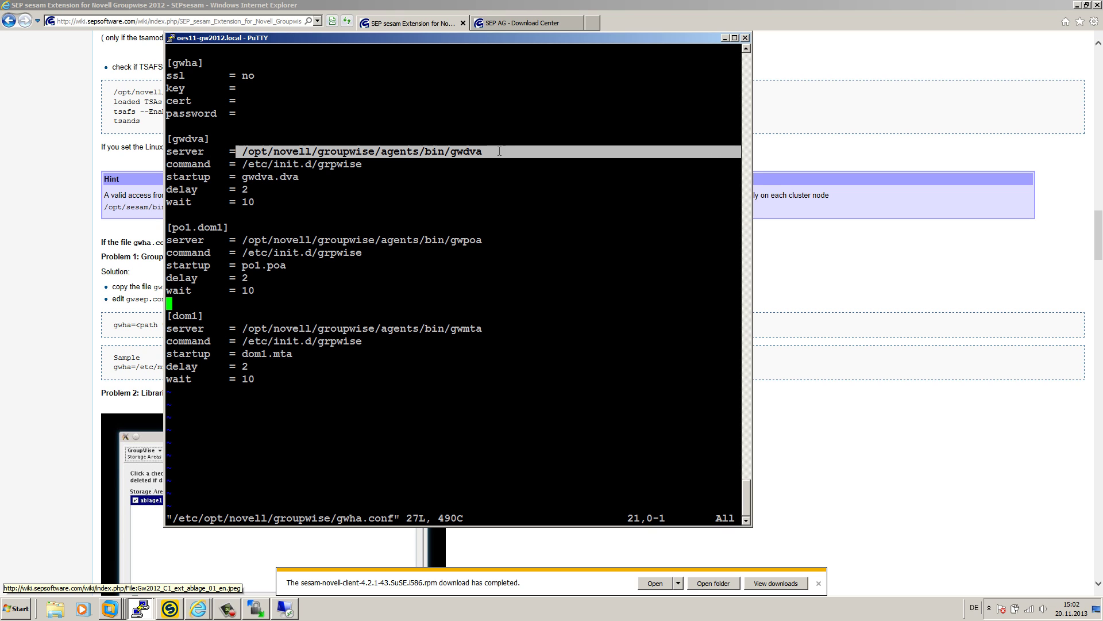
left_click_drag(348, 166, 368, 166)
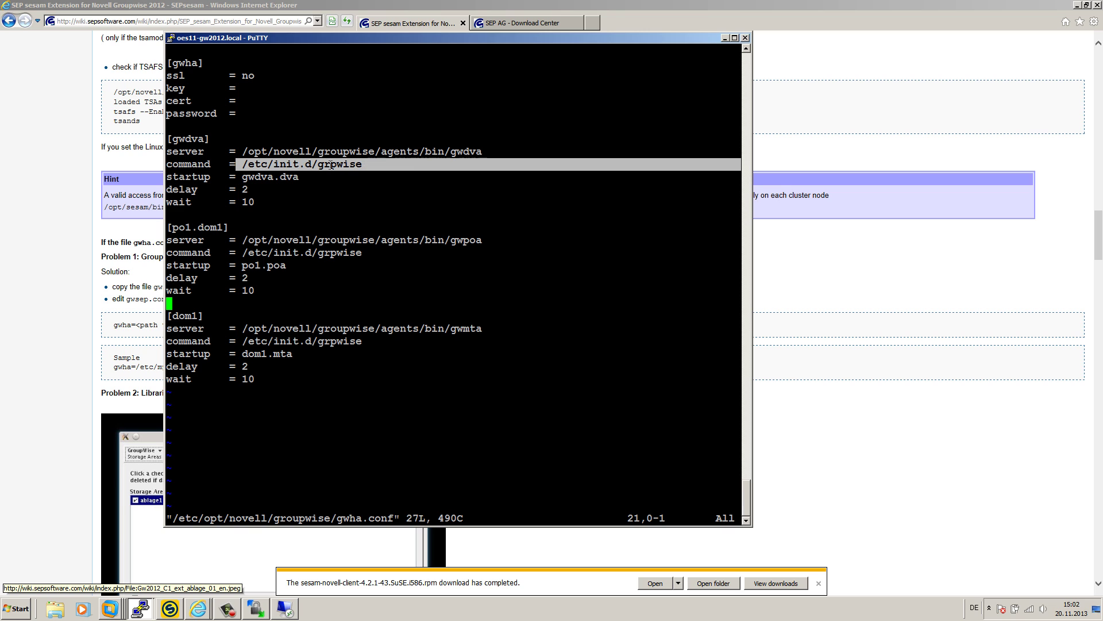
left_click_drag(231, 239, 480, 235)
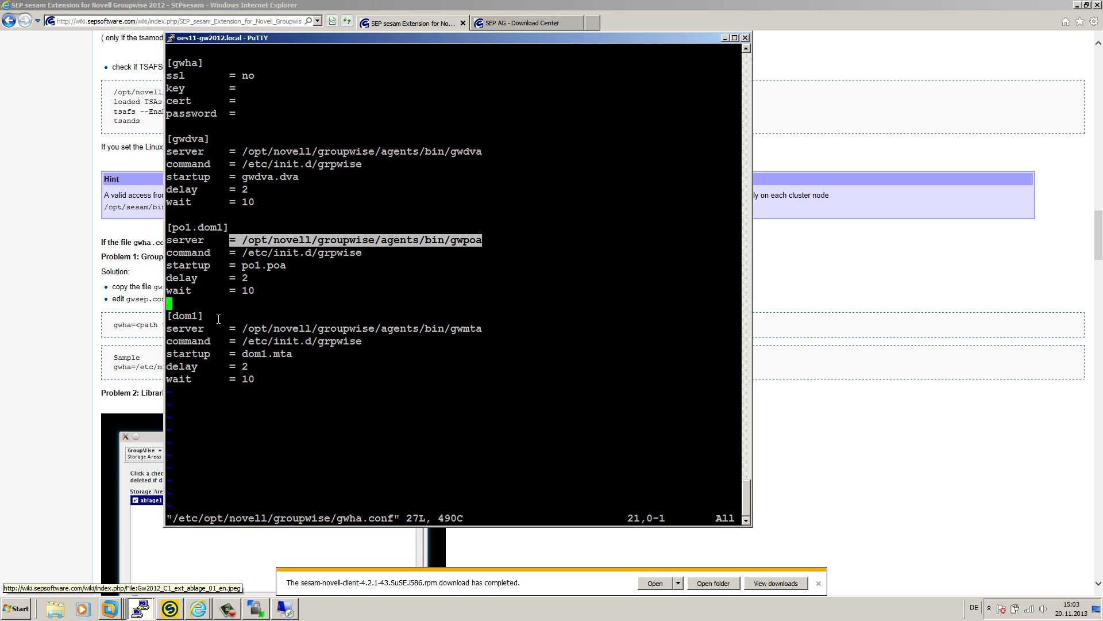
left_click_drag(224, 328, 483, 328)
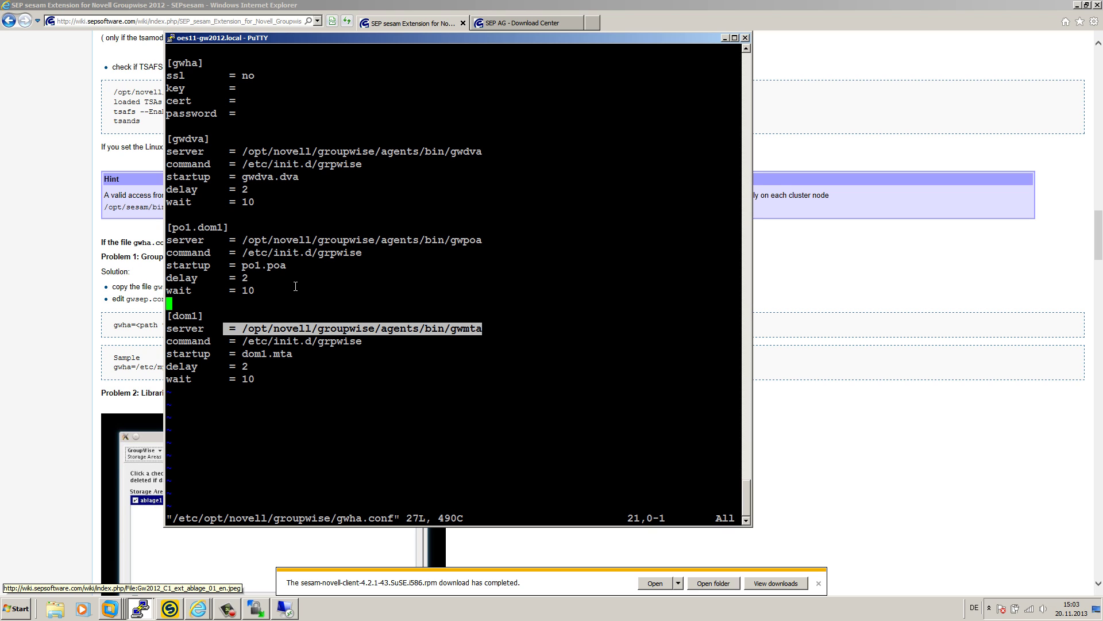
left_click_drag(257, 289, 171, 227)
left_click(272, 240)
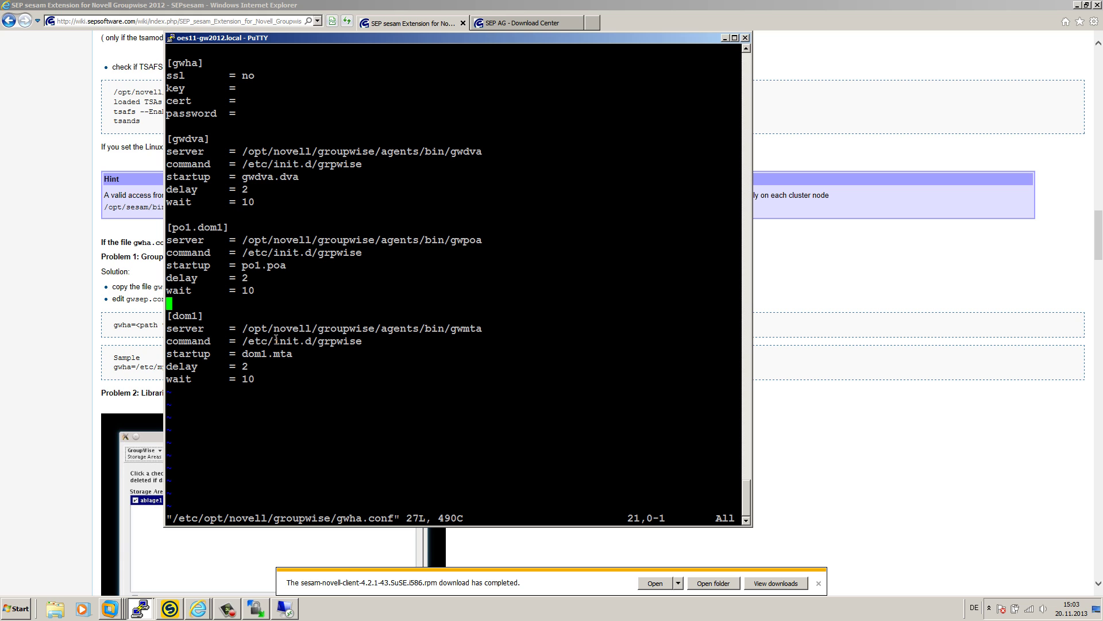
- Create backup task oes11-gw2012_1POpo1 on client oes11-gw2012 with GroupWise source 1[PO]po1
left_click(173, 606)
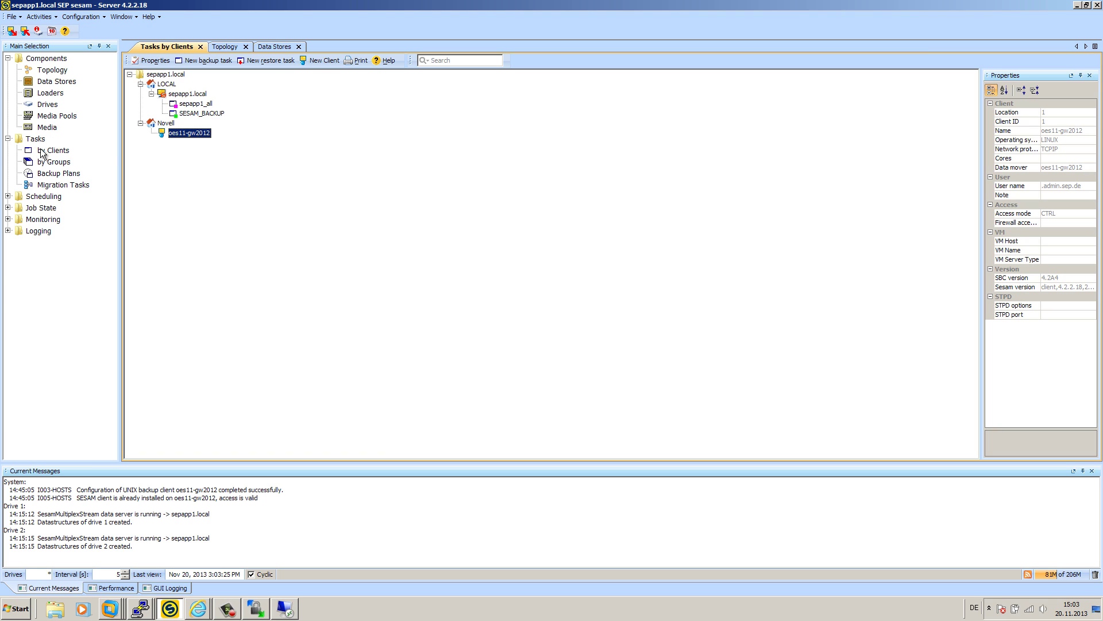
right_click(195, 137)
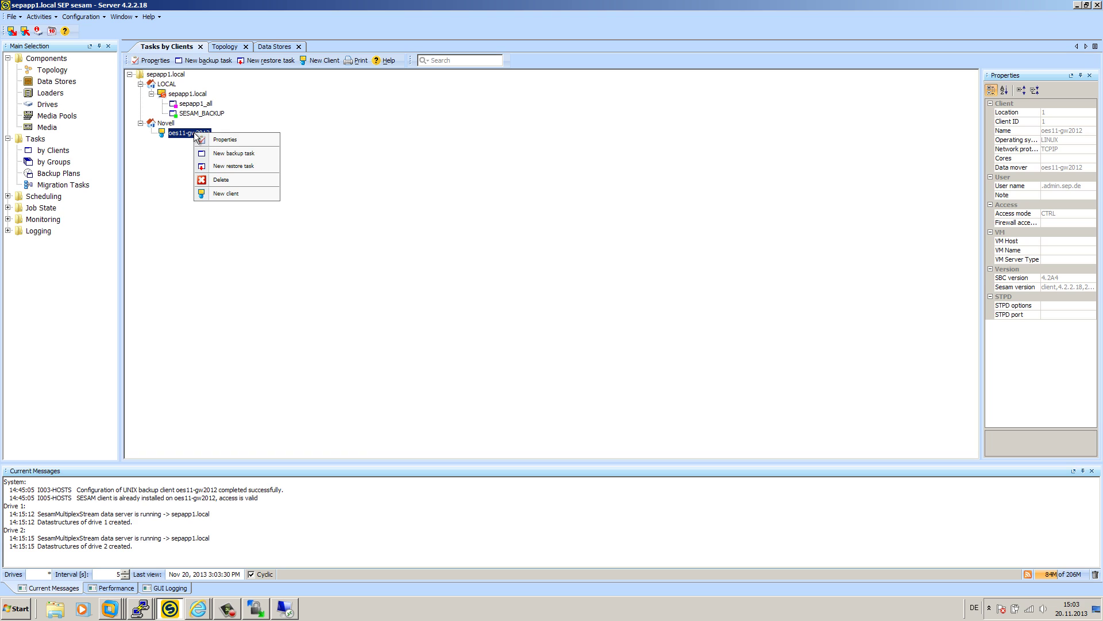
left_click(233, 154)
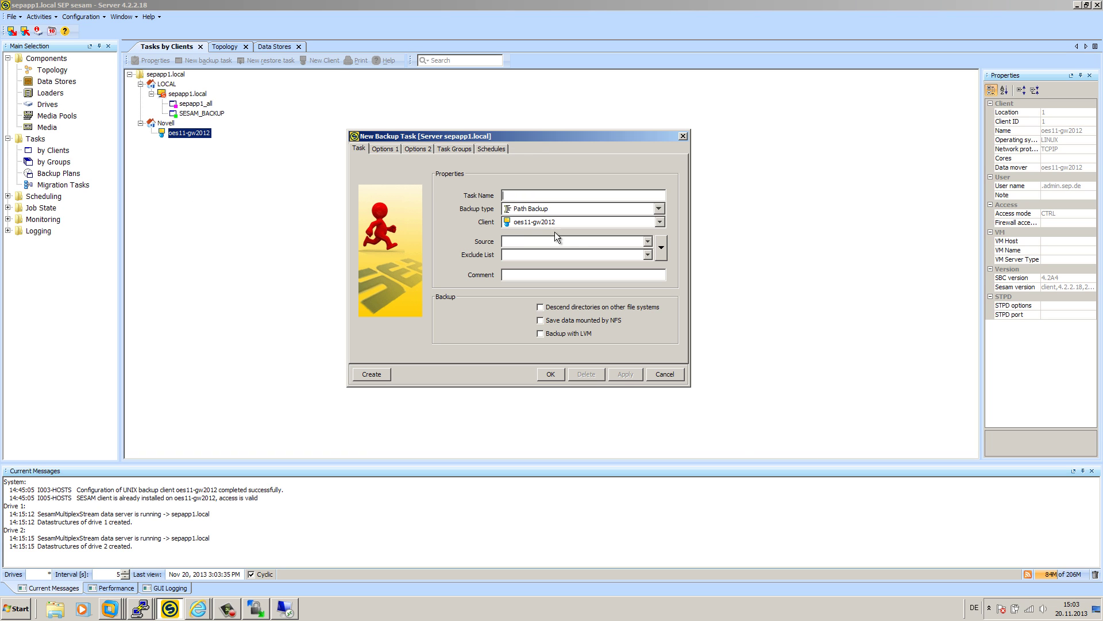
left_click(661, 248)
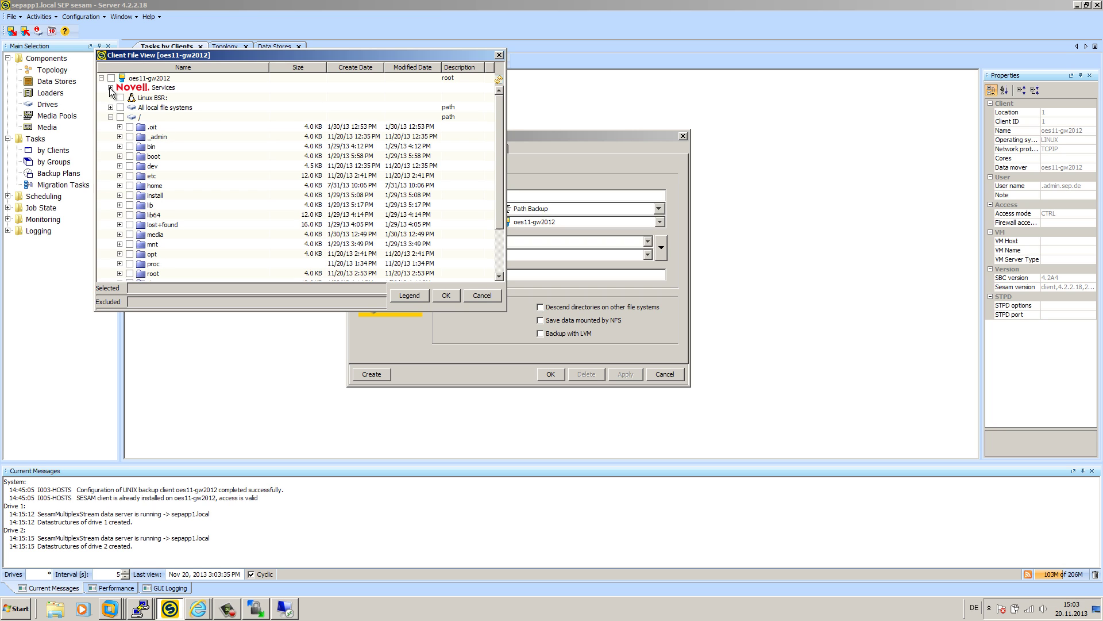
left_click(111, 88)
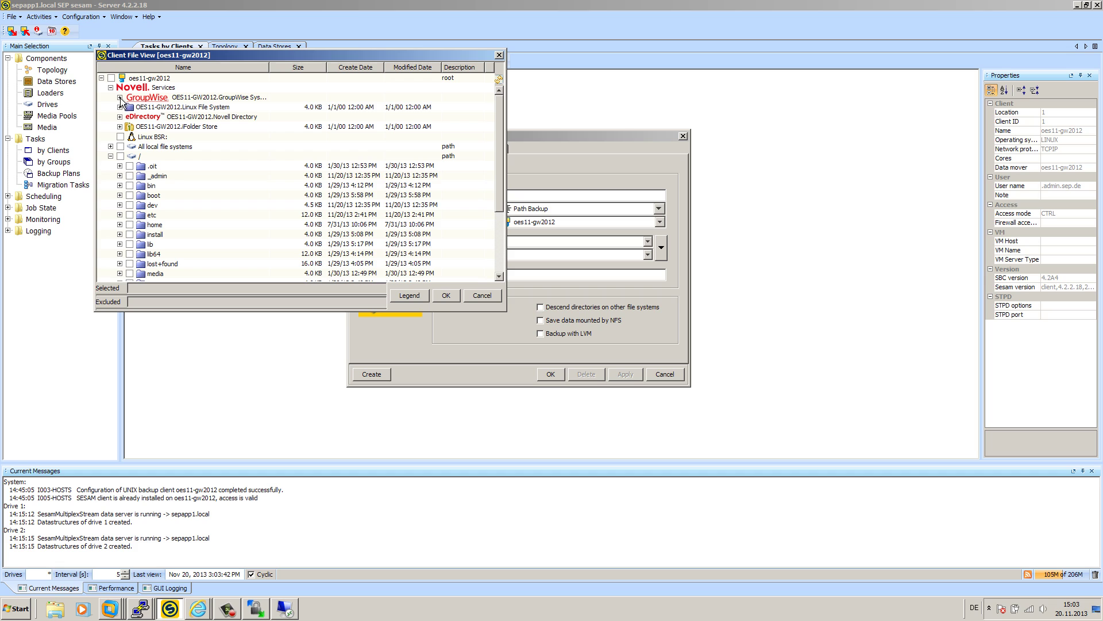
left_click(119, 98)
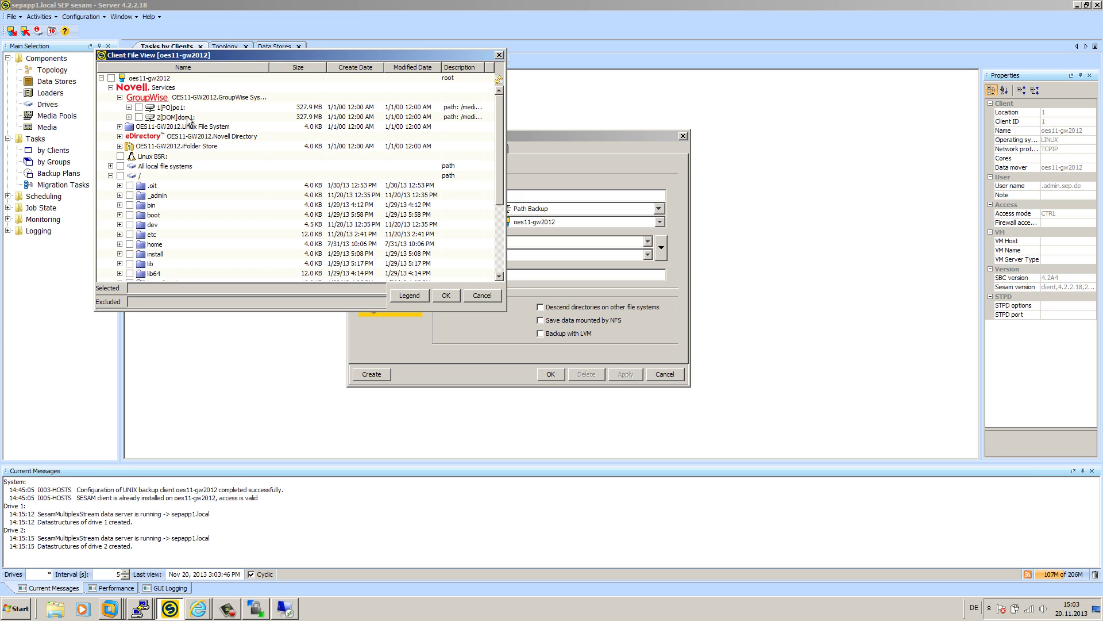
left_click(138, 107)
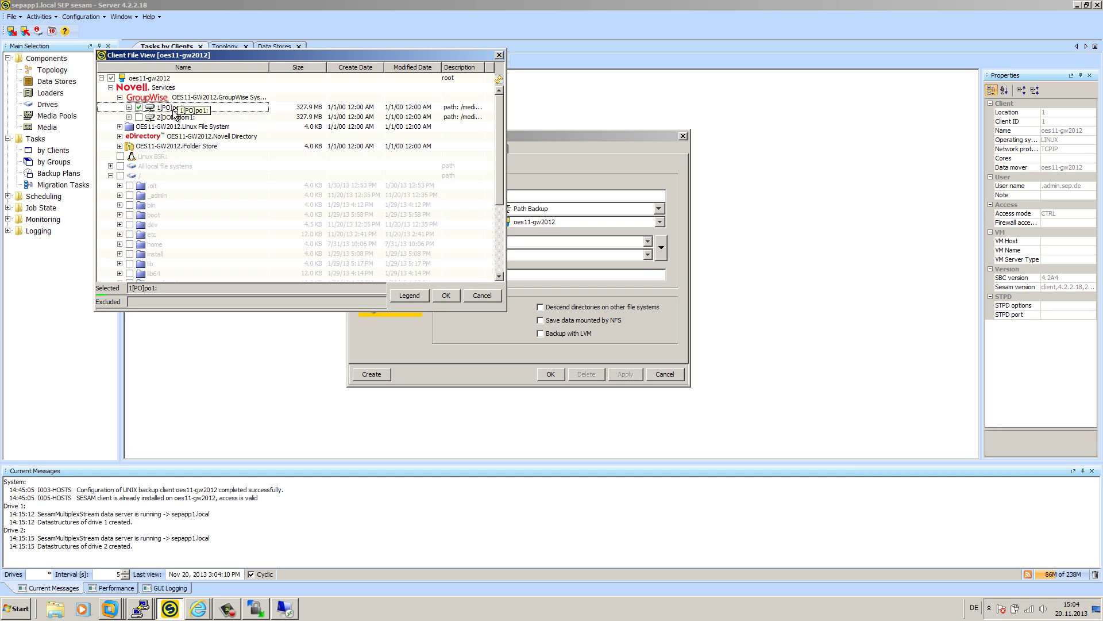
left_click(452, 296)
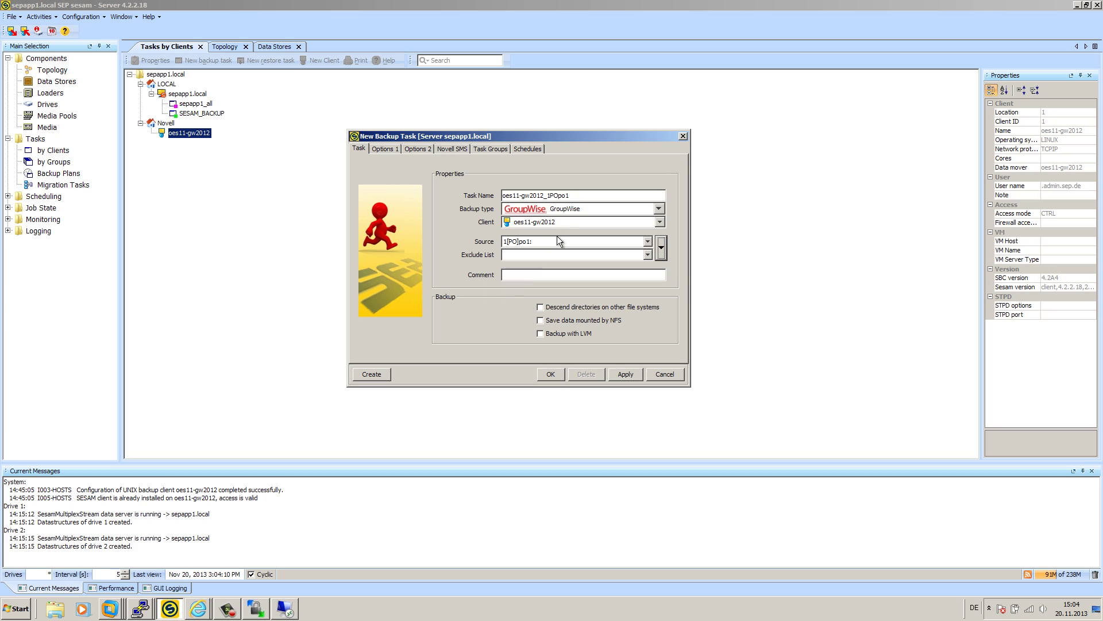
triple_click(568, 196)
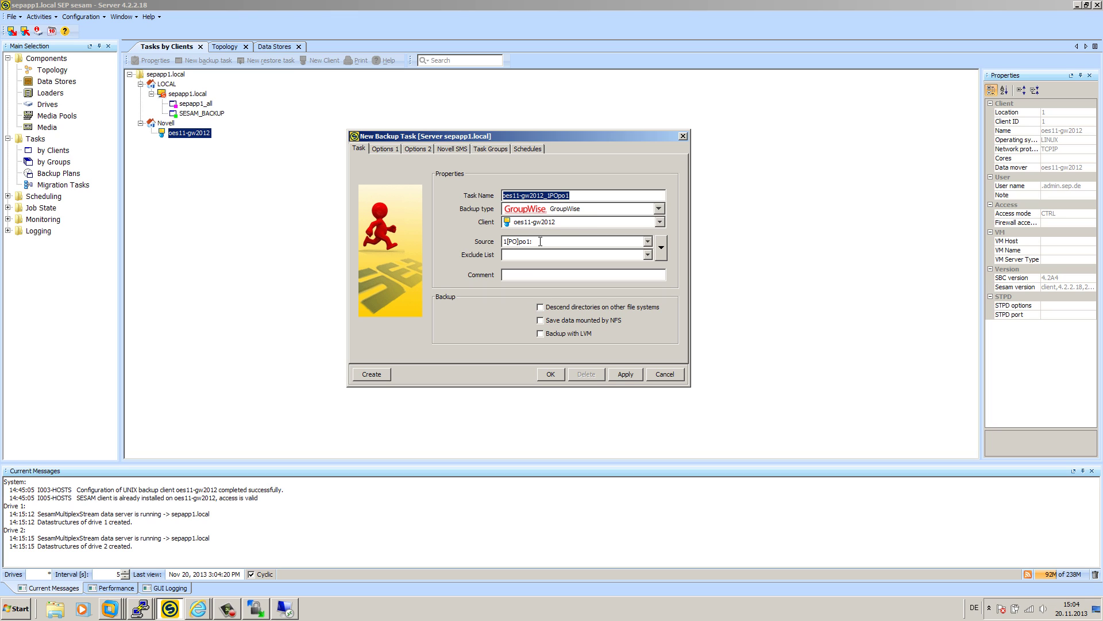
left_click(551, 377)
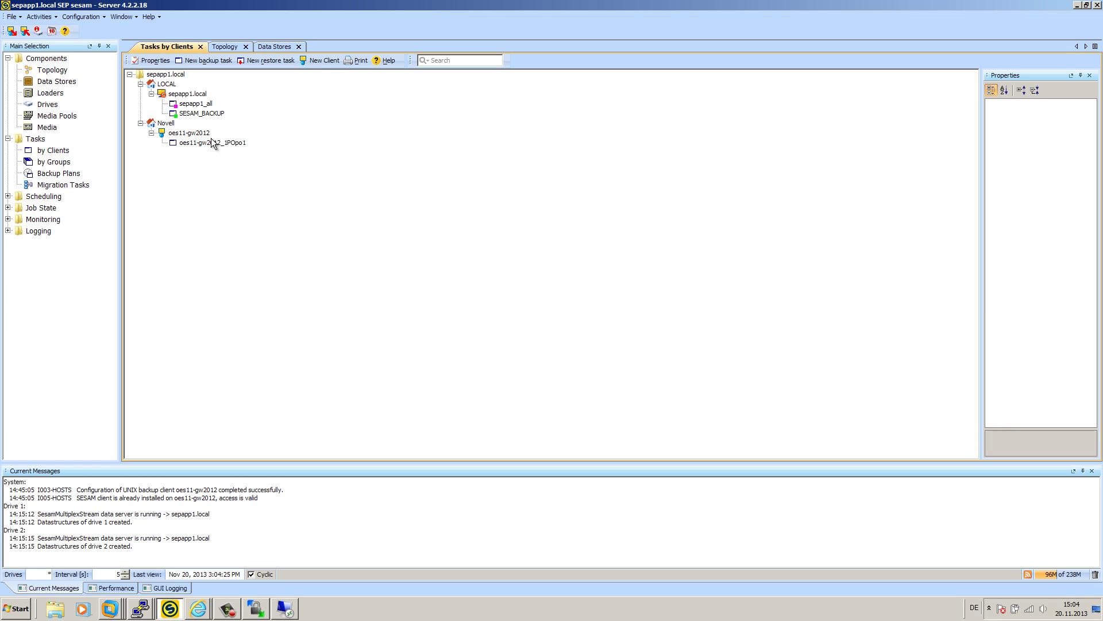
- Create backup task oes11-gw2012_2DOMdom1 on oes11-gw2012 with GroupWise source 2[DOM]dom1
right_click(198, 133)
left_click(252, 150)
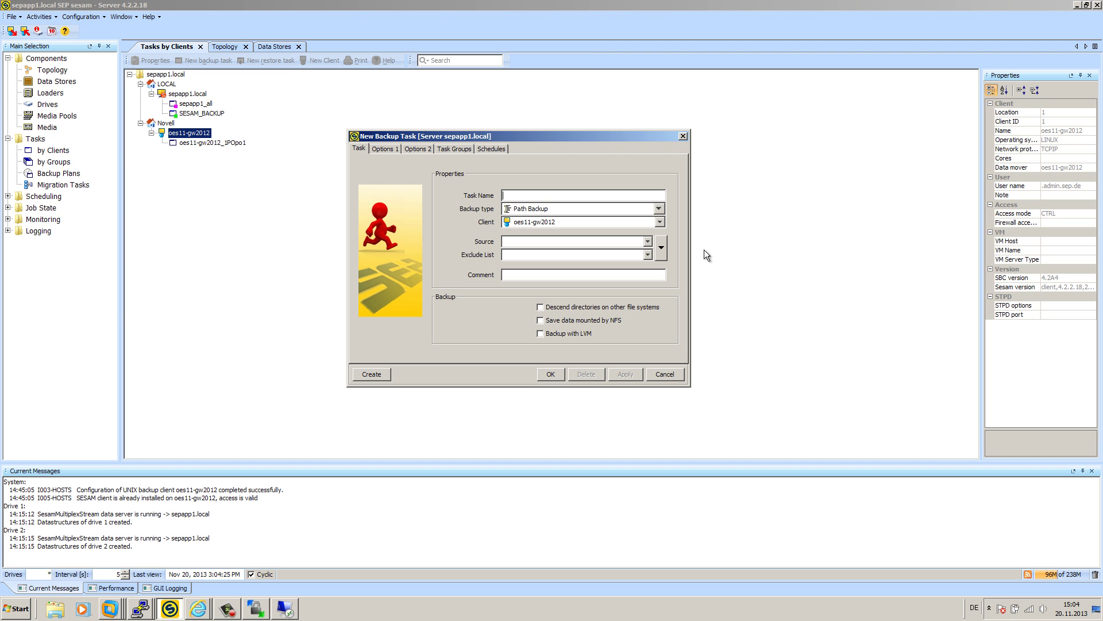
left_click(661, 248)
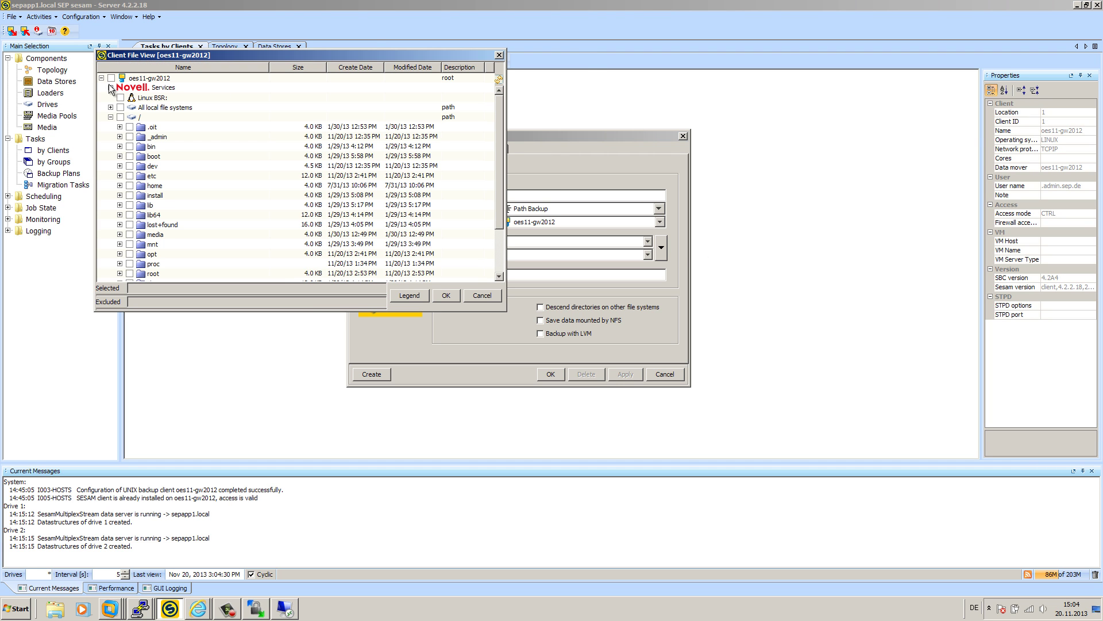
left_click(111, 88)
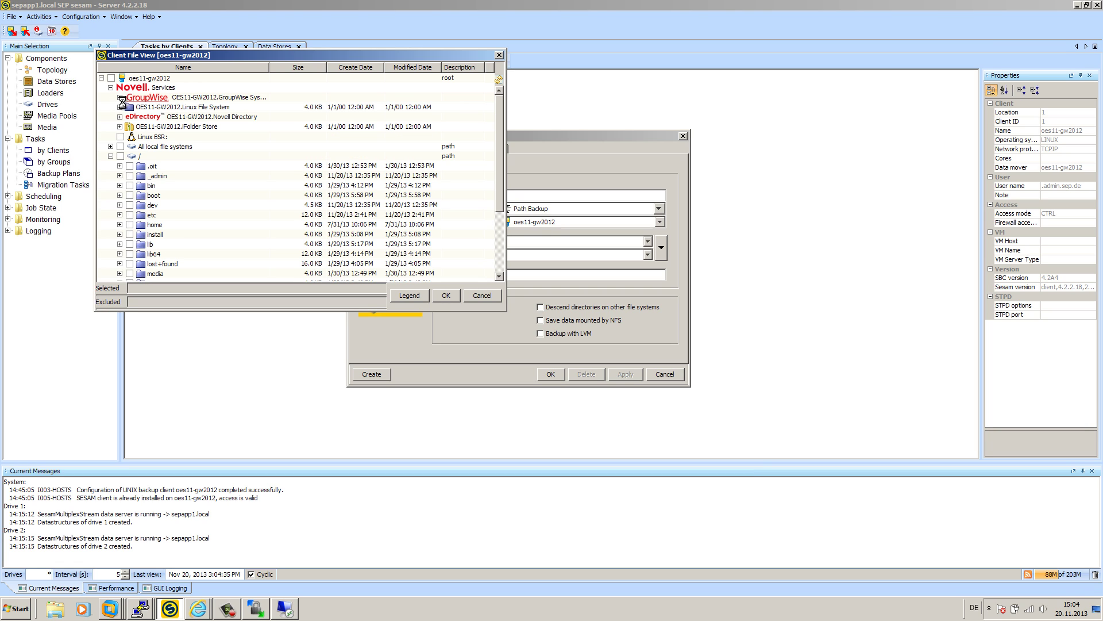
left_click(119, 97)
left_click(139, 116)
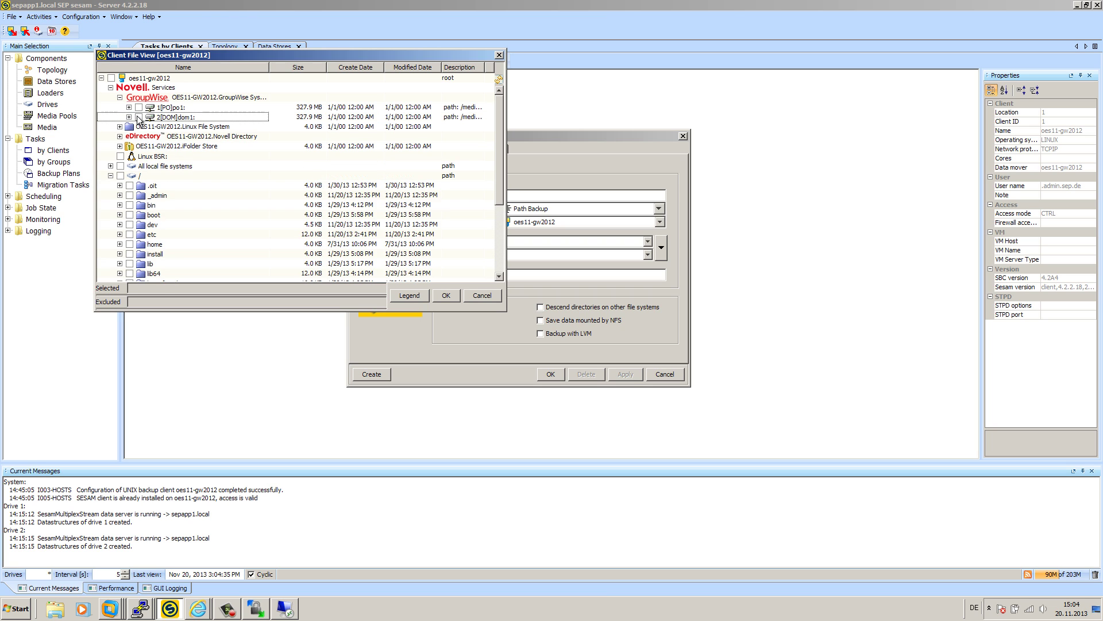
left_click(446, 296)
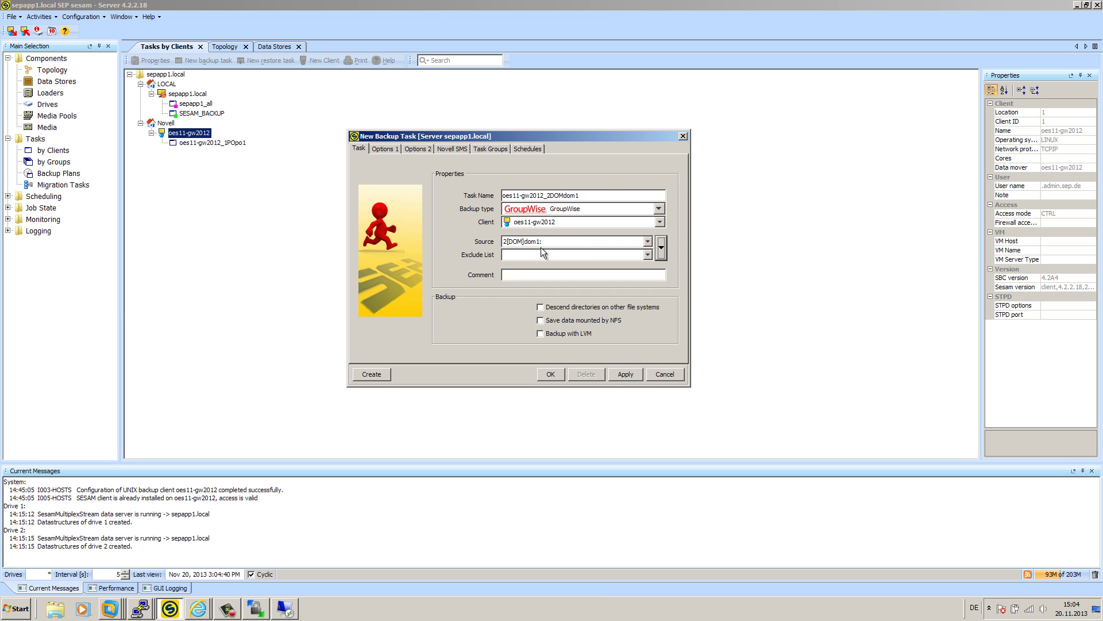
left_click(552, 374)
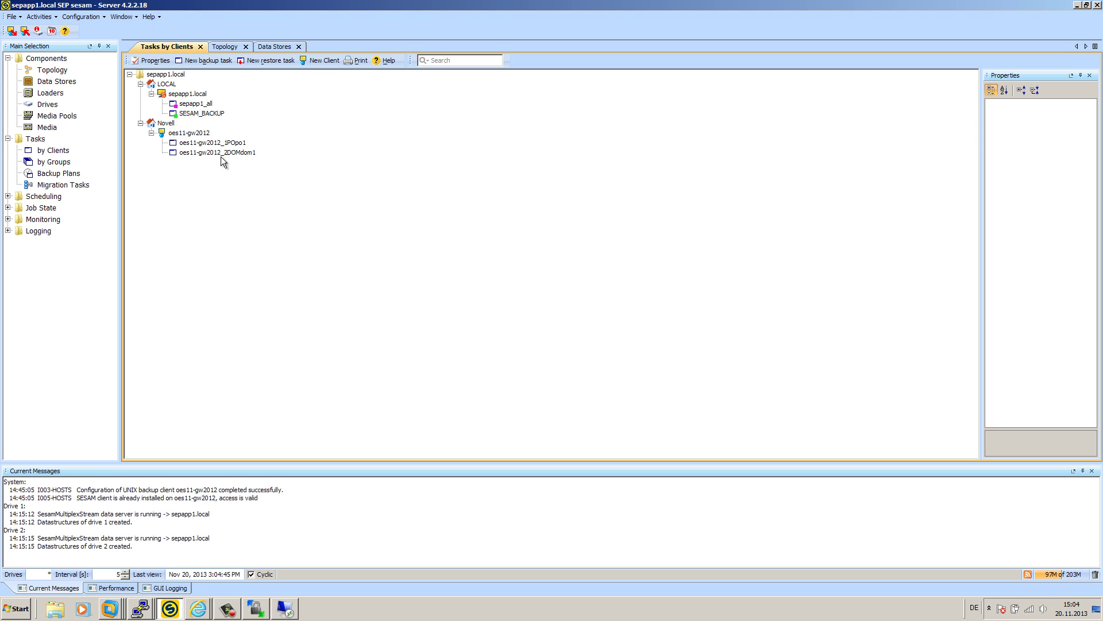
- Start the oes11-gw2012_1POpo1 task immediately as a FULL backup into TEST-POOL
right_click(196, 143)
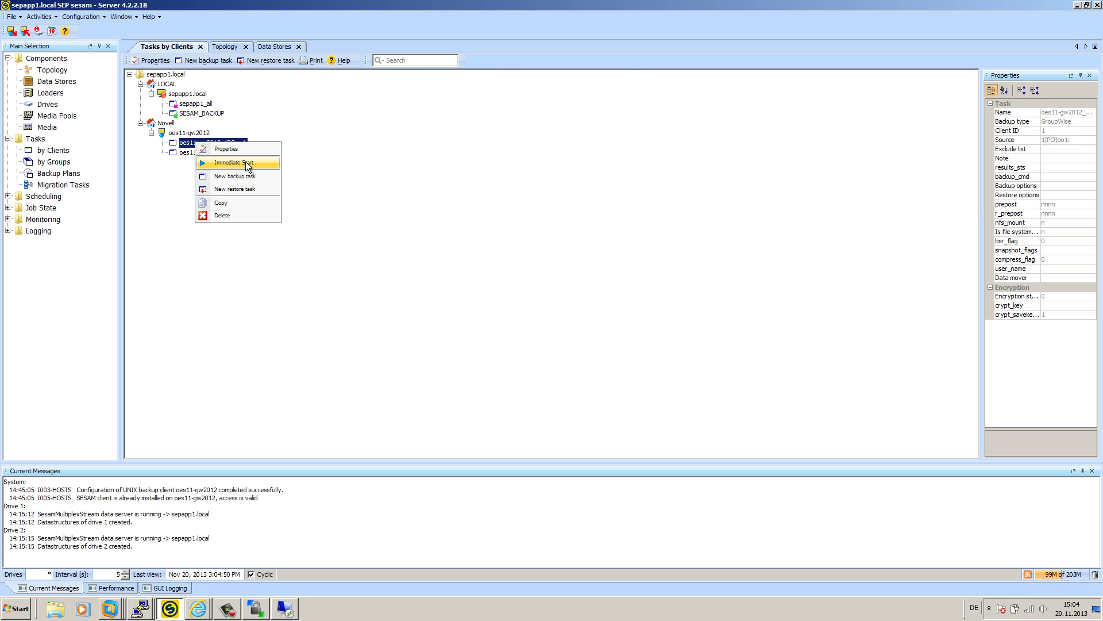
left_click(248, 165)
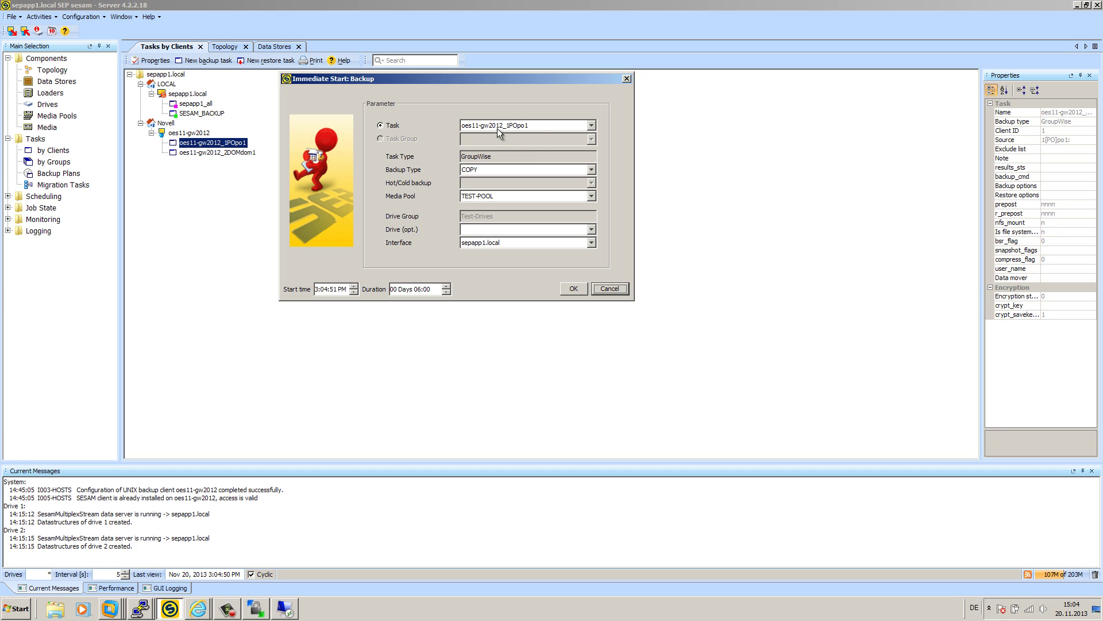
left_click(473, 170)
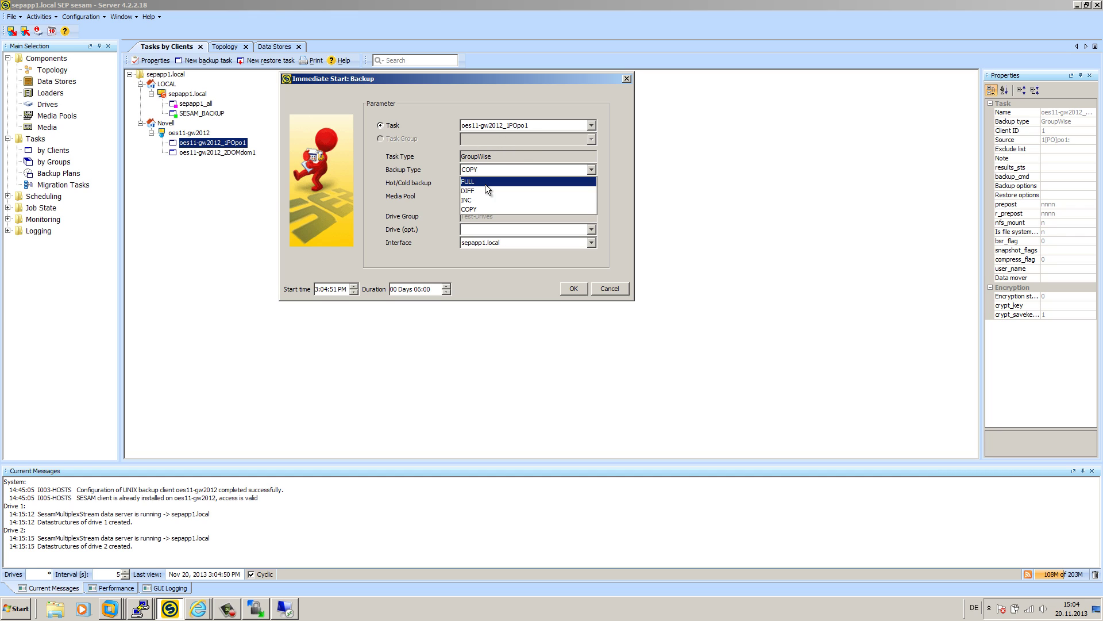
left_click(487, 185)
left_click(498, 195)
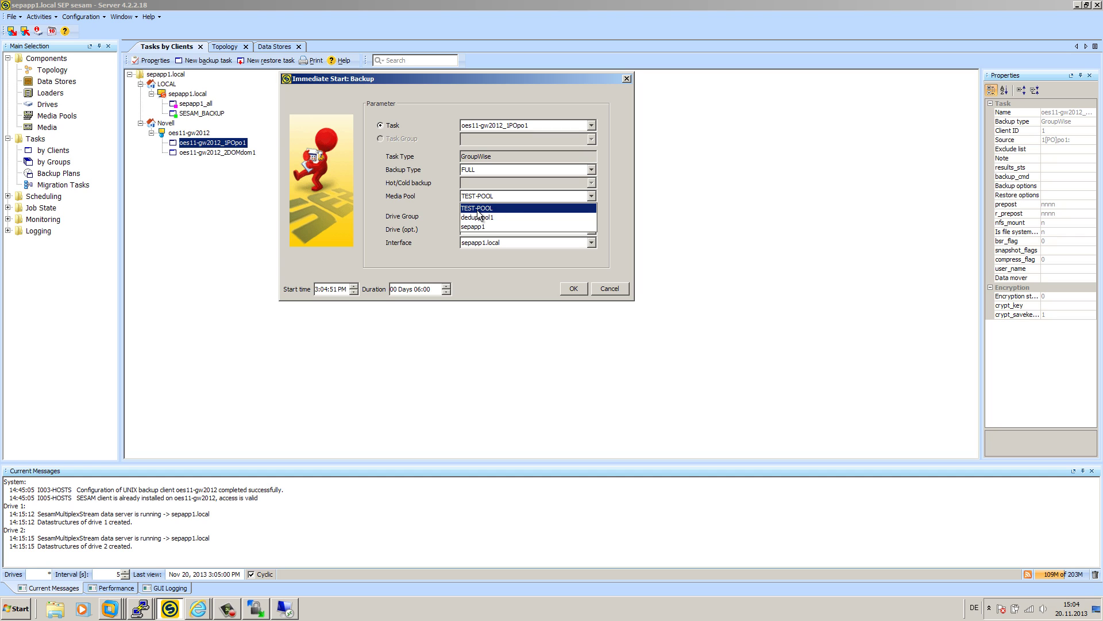
left_click(463, 196)
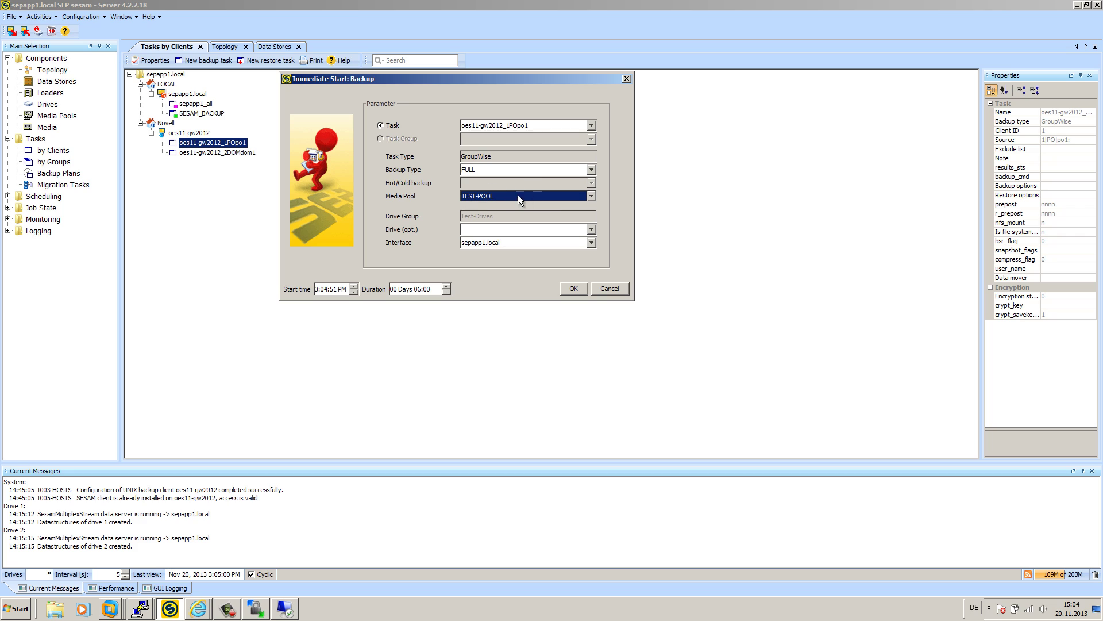
left_click(575, 286)
key("Return")
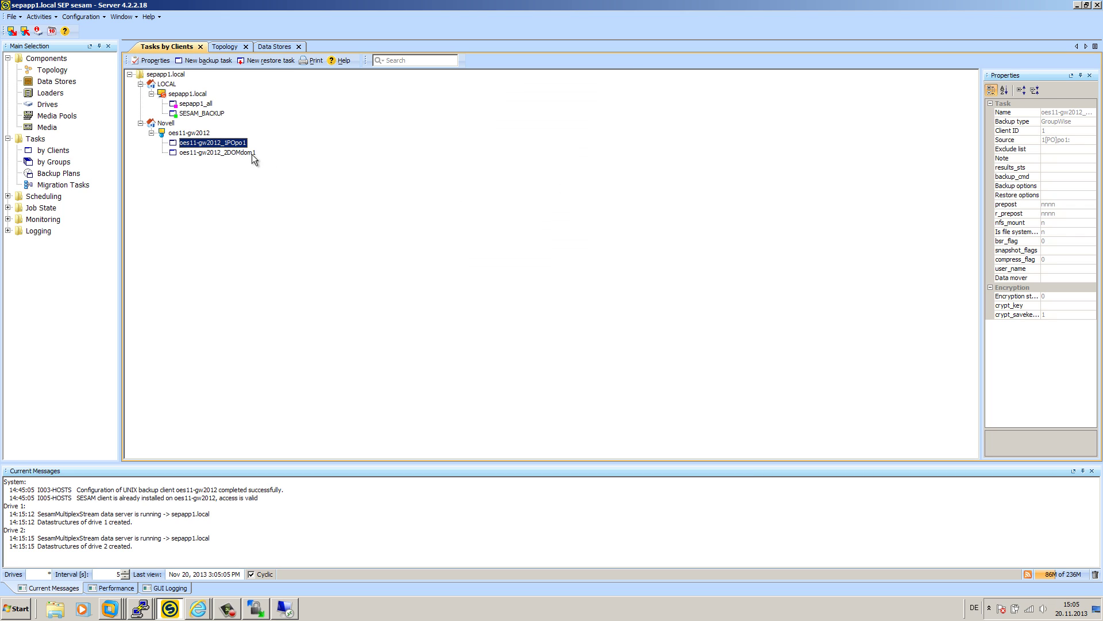
- Start the oes11-gw2012_2DOMdom1 task immediately as a FULL backup into TEST-POOL
right_click(240, 154)
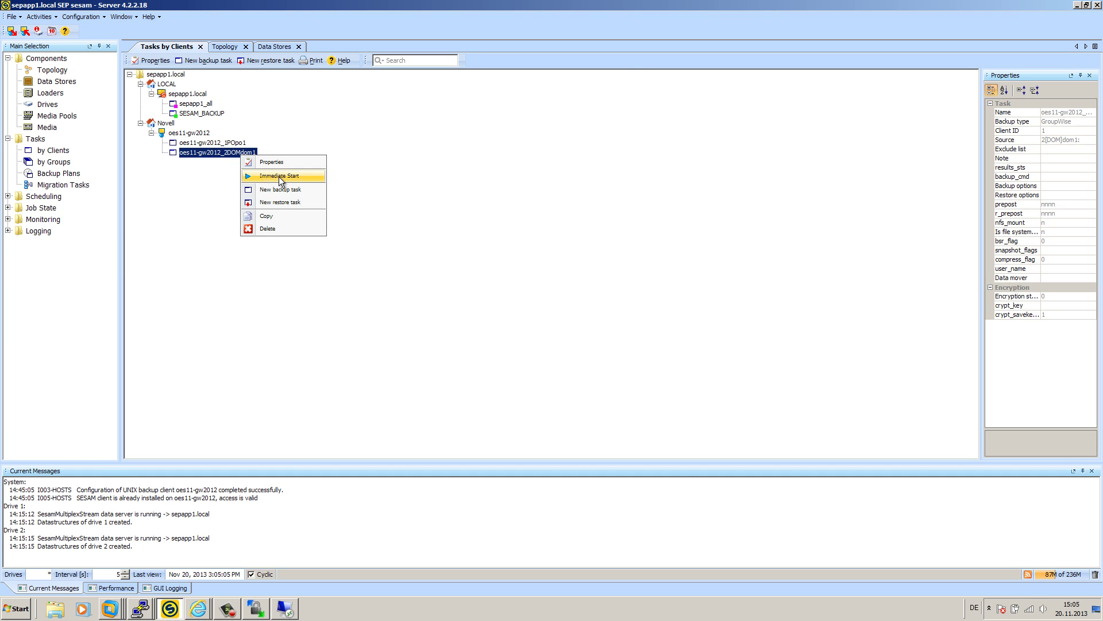
left_click(278, 177)
left_click(503, 169)
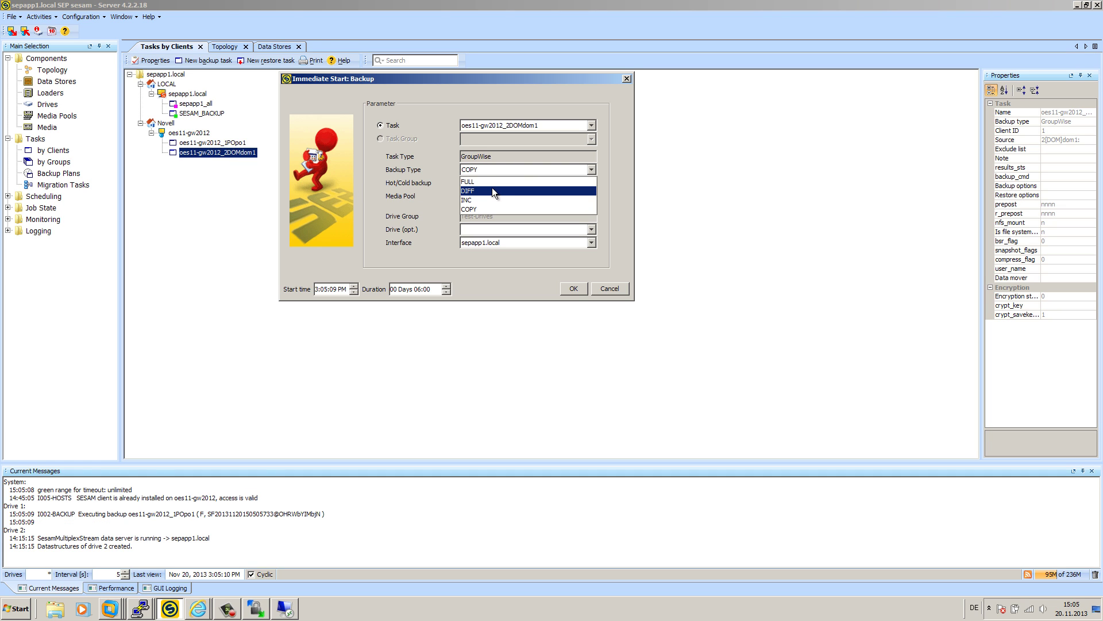
left_click(493, 182)
left_click(499, 196)
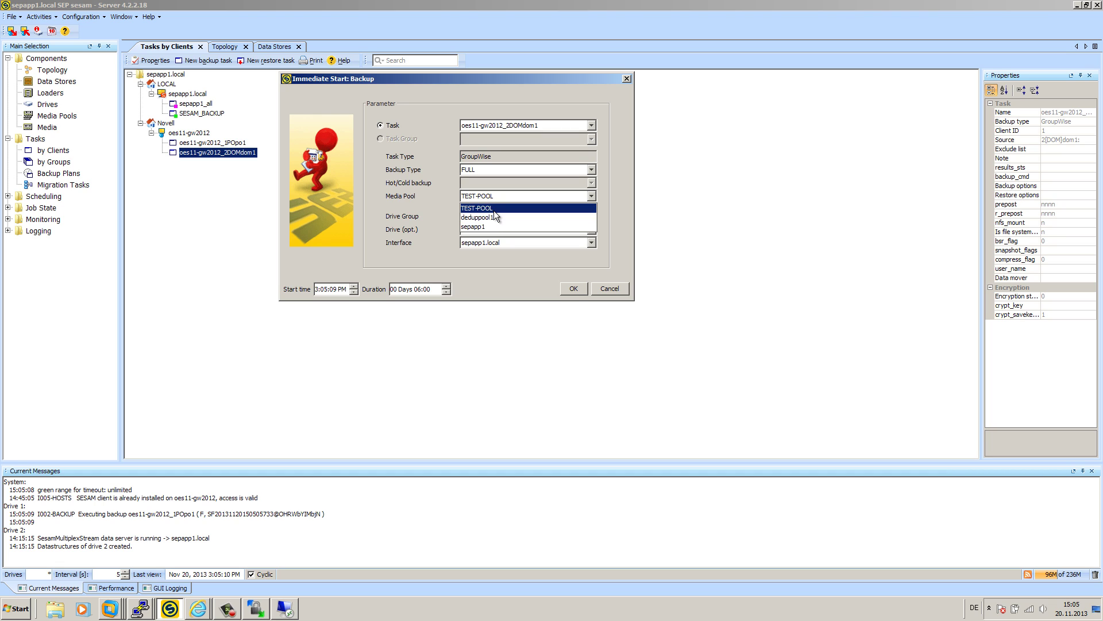
left_click(494, 209)
left_click(574, 288)
left_click(456, 203)
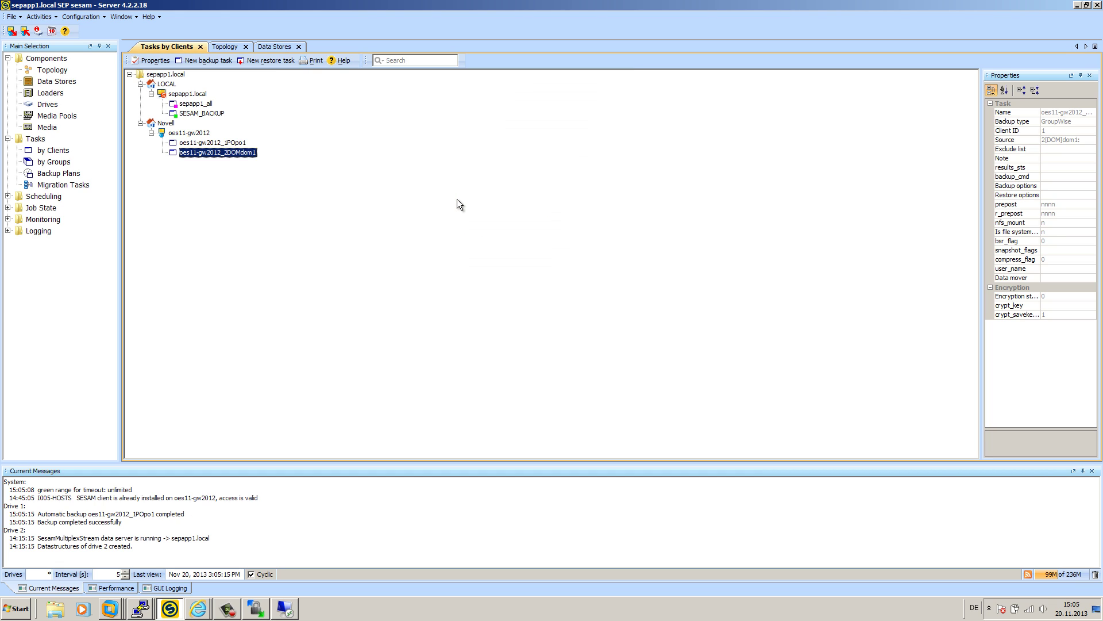
left_click(16, 208)
- Show the Job State > Backups list with Auto Update enabled
left_click(7, 207)
left_click(60, 220)
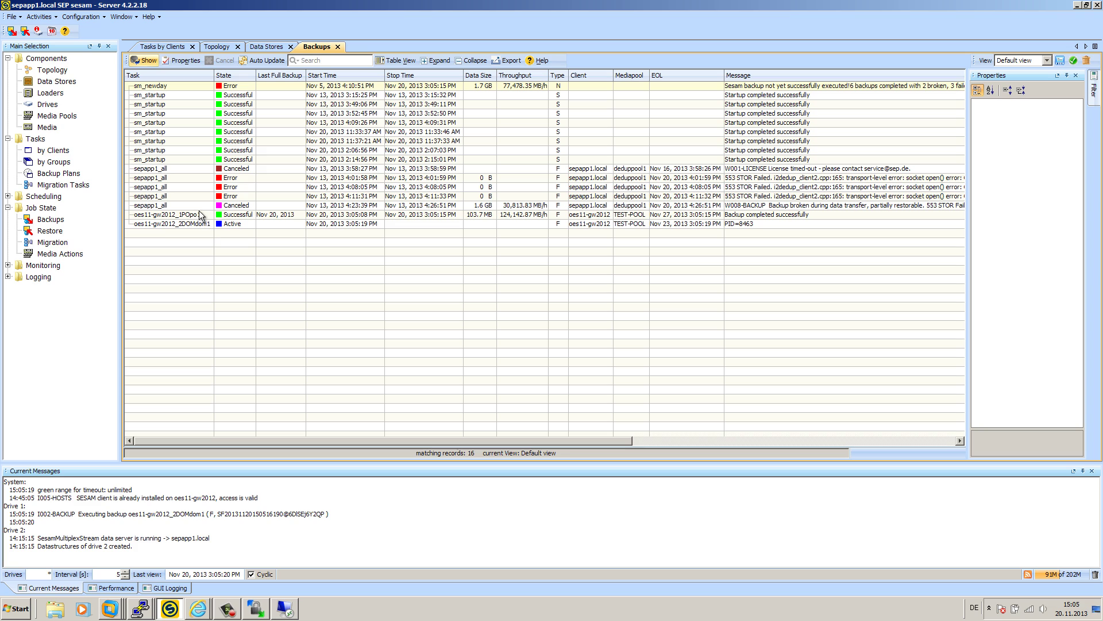
left_click(265, 60)
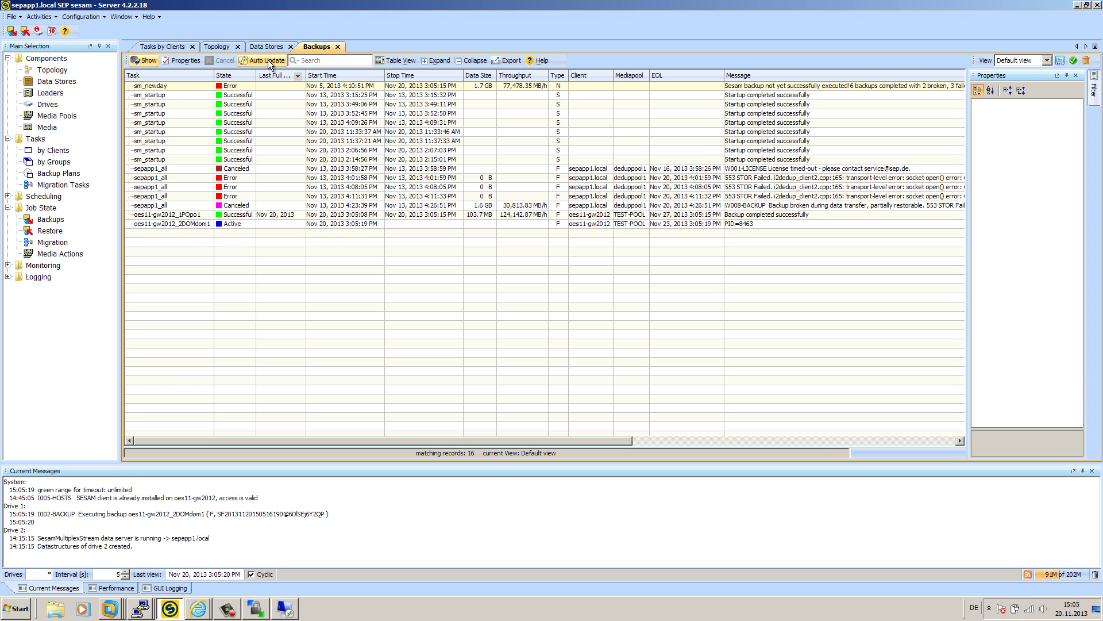
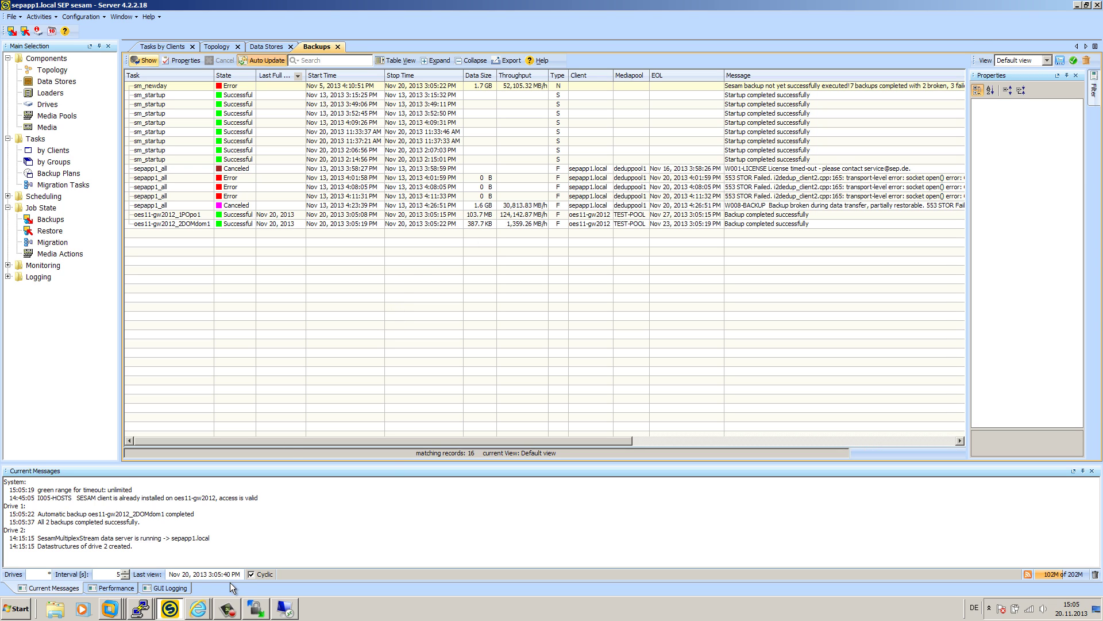
- Cancel the Remote Desktop connection to 192.168.17.134 and switch to VMware Workstation's Home page
left_click(285, 608)
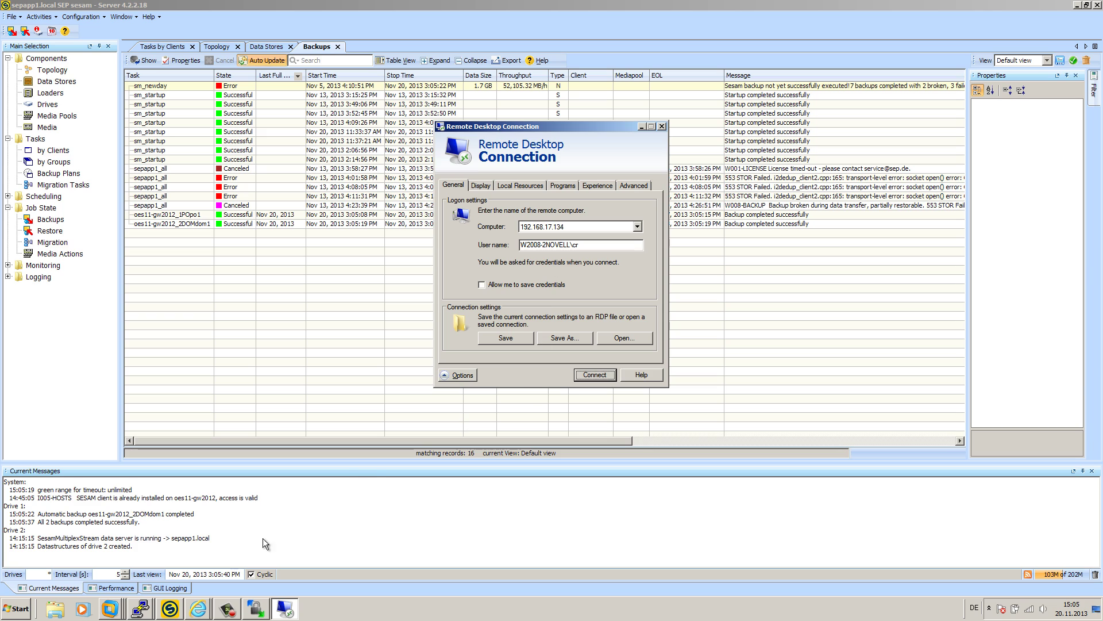
left_click(595, 375)
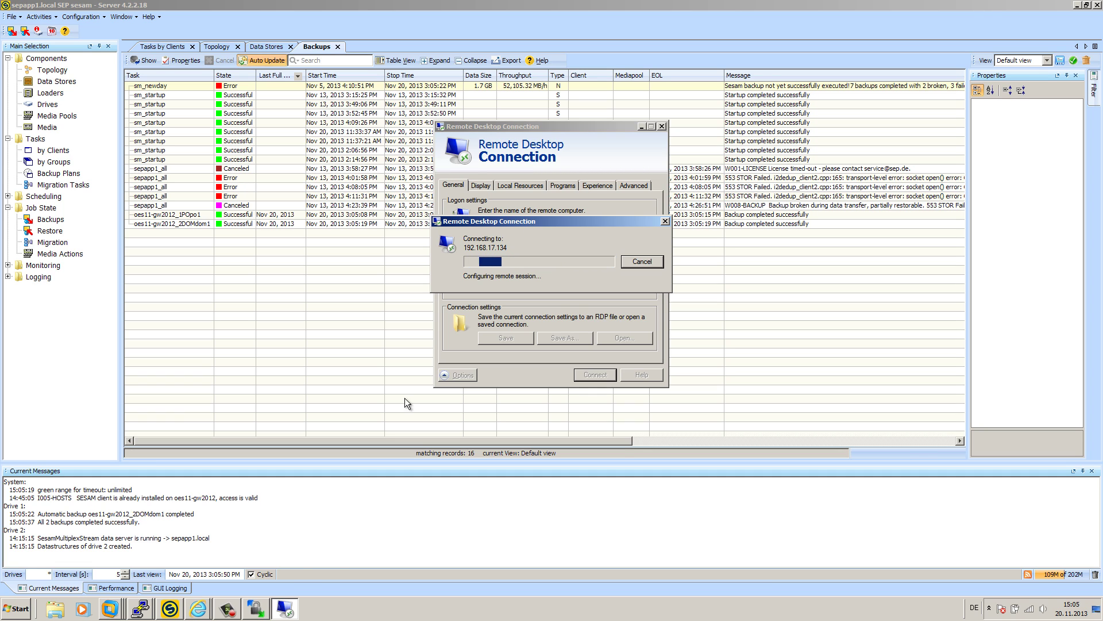
left_click(642, 262)
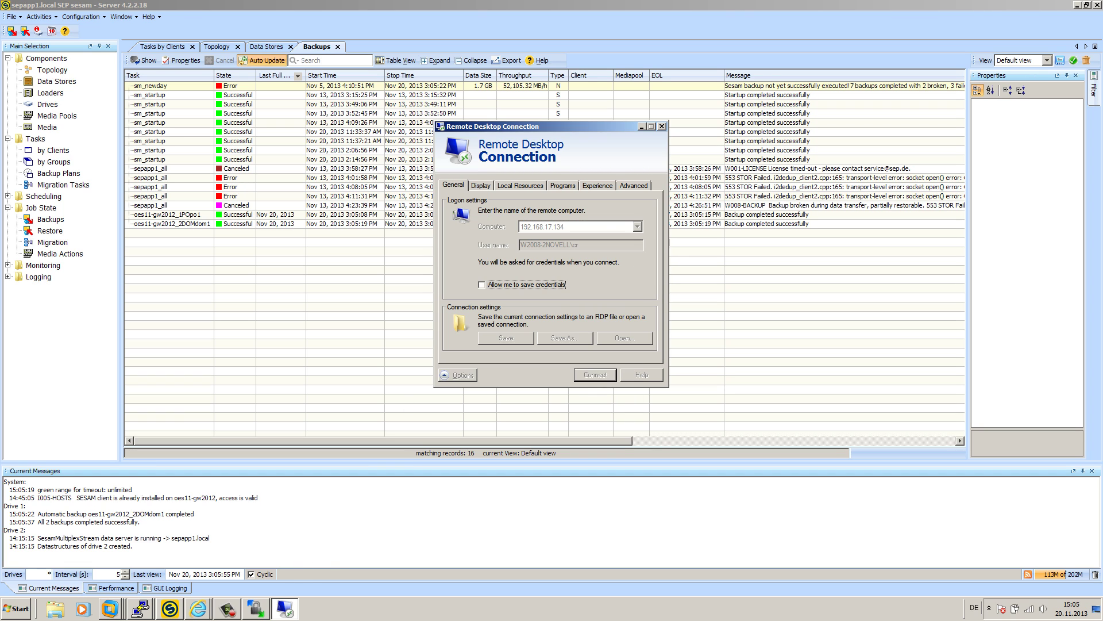
left_click(107, 610)
left_click(82, 460)
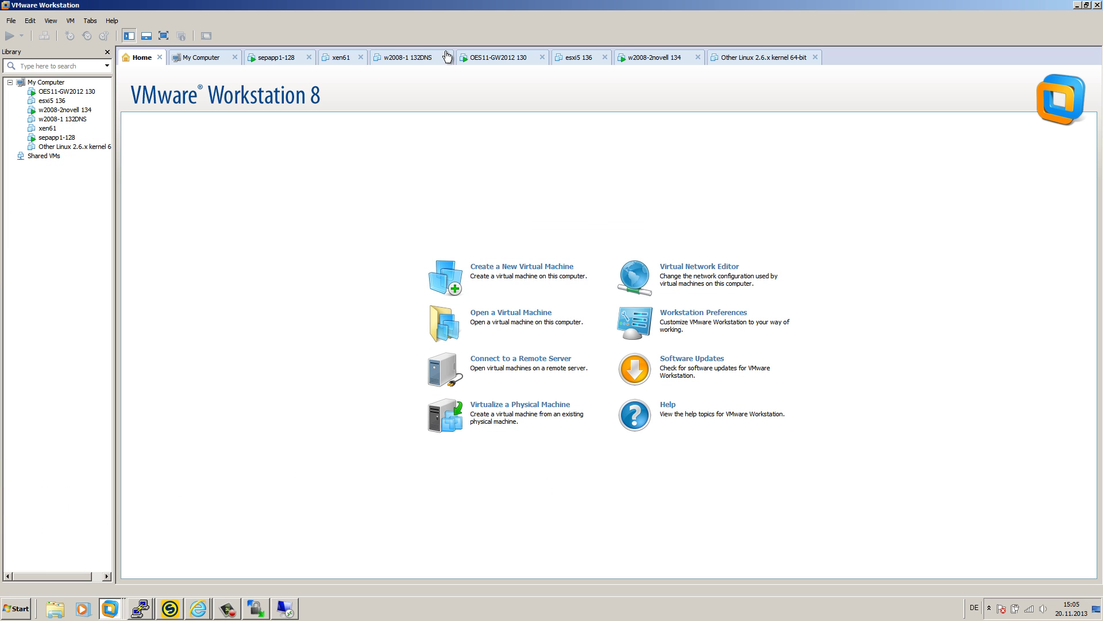
- On the w2008-2novell 134 VM, sign in to GroupWise and select all 11 mailbox messages
left_click(668, 65)
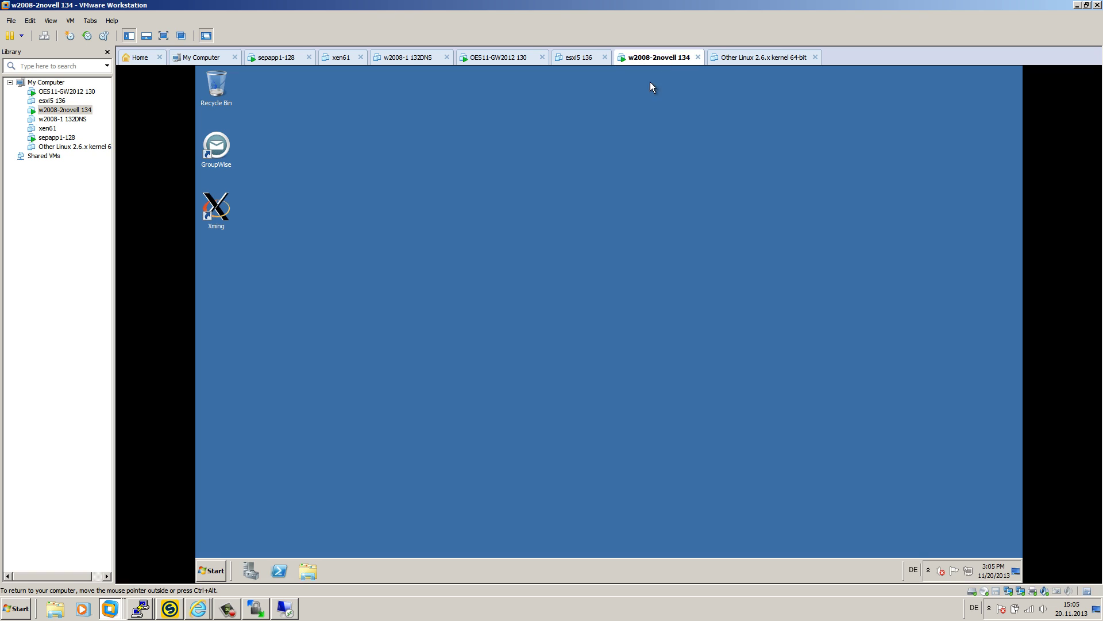
double_click(219, 144)
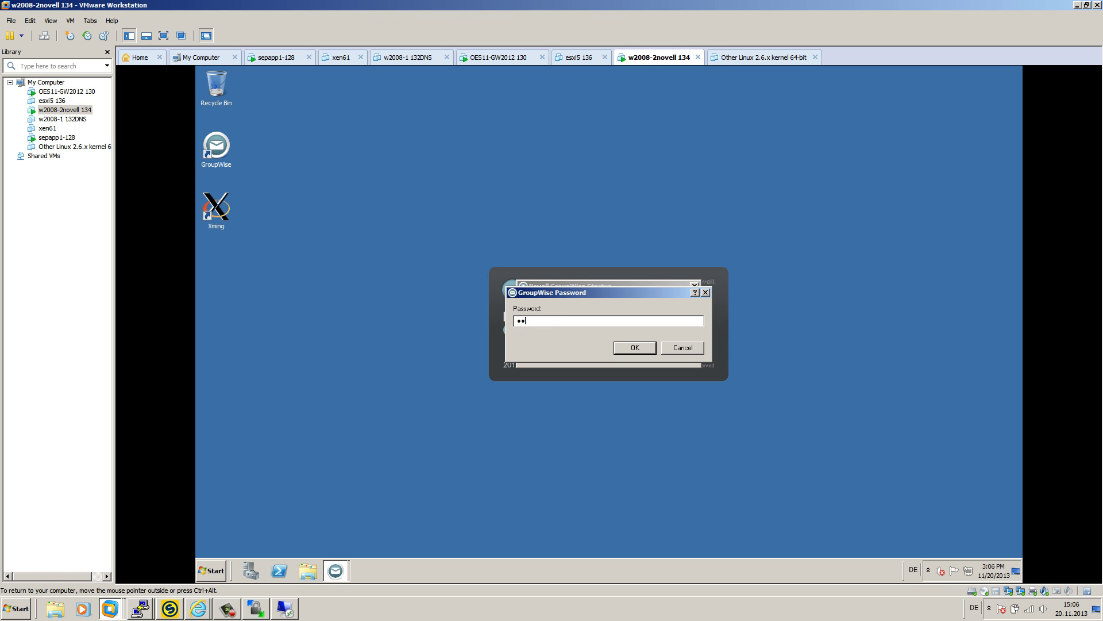
key("Return")
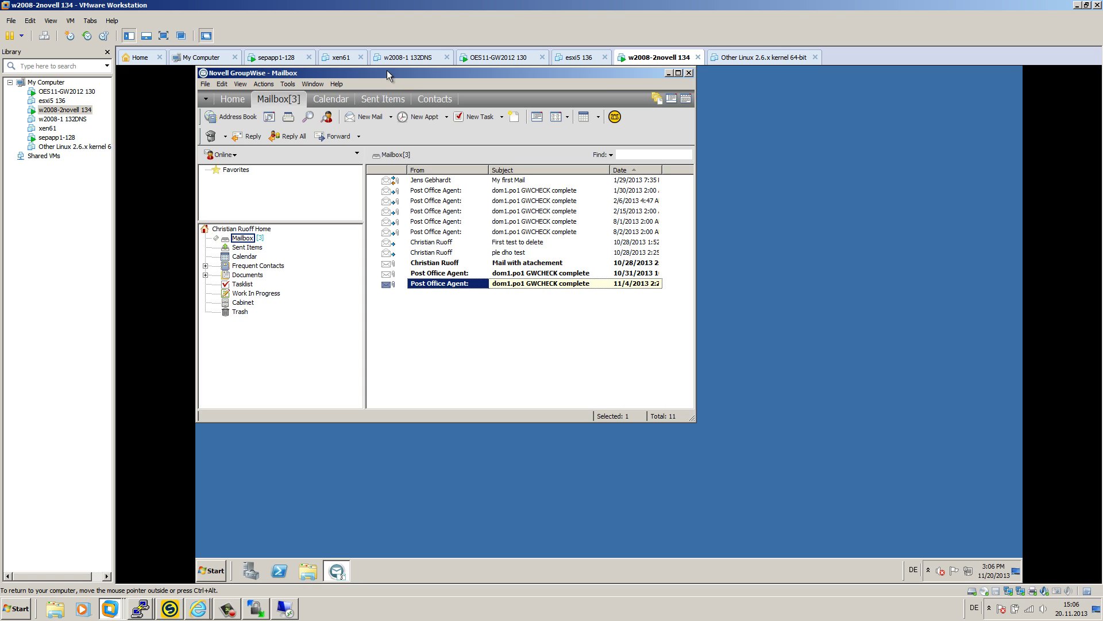
left_click_drag(387, 70, 463, 100)
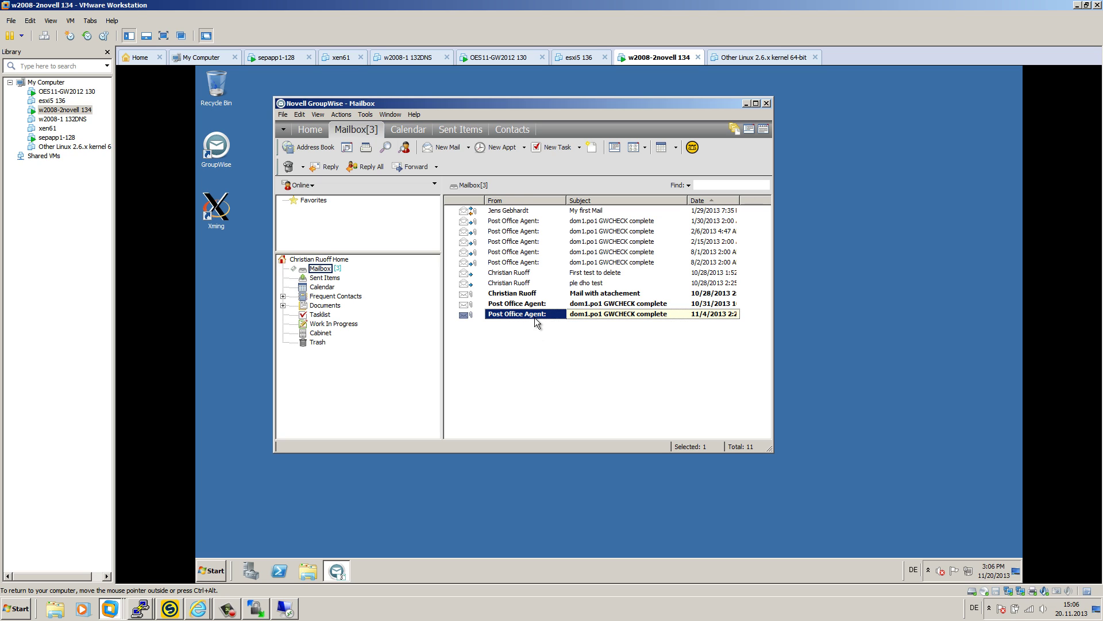
key("shift+Up")
key("shift+Up")
key("shift+Up")
key("shift+Up")
key("shift+Up")
key("shift+Up")
key("shift+Up")
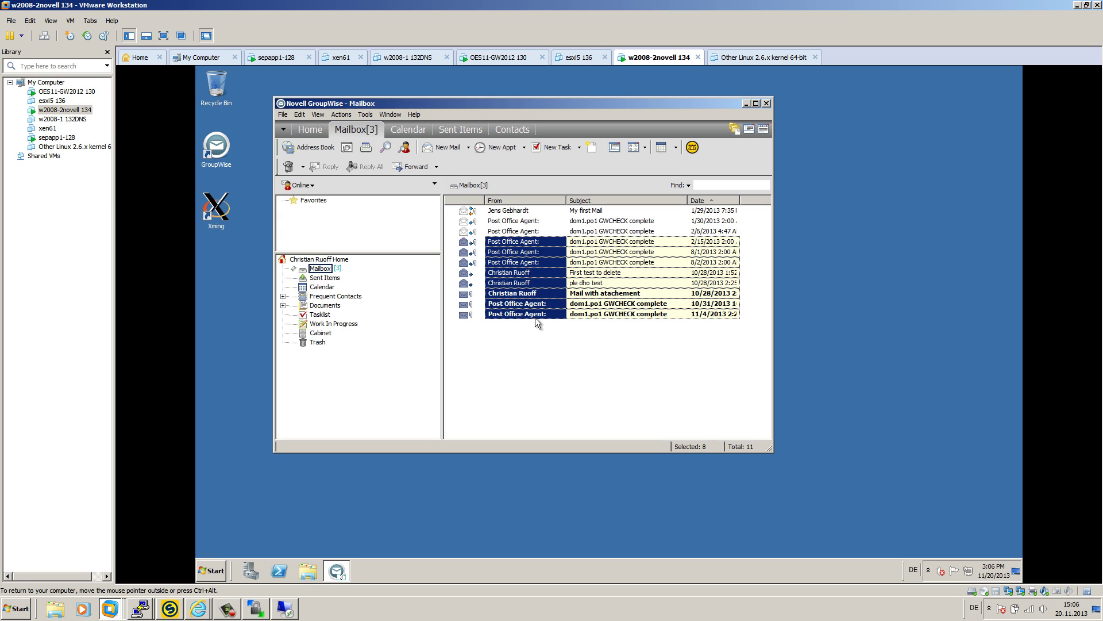
- Delete and empty the 11 selected messages, then verify Trash is empty and return to Mailbox
right_click(530, 256)
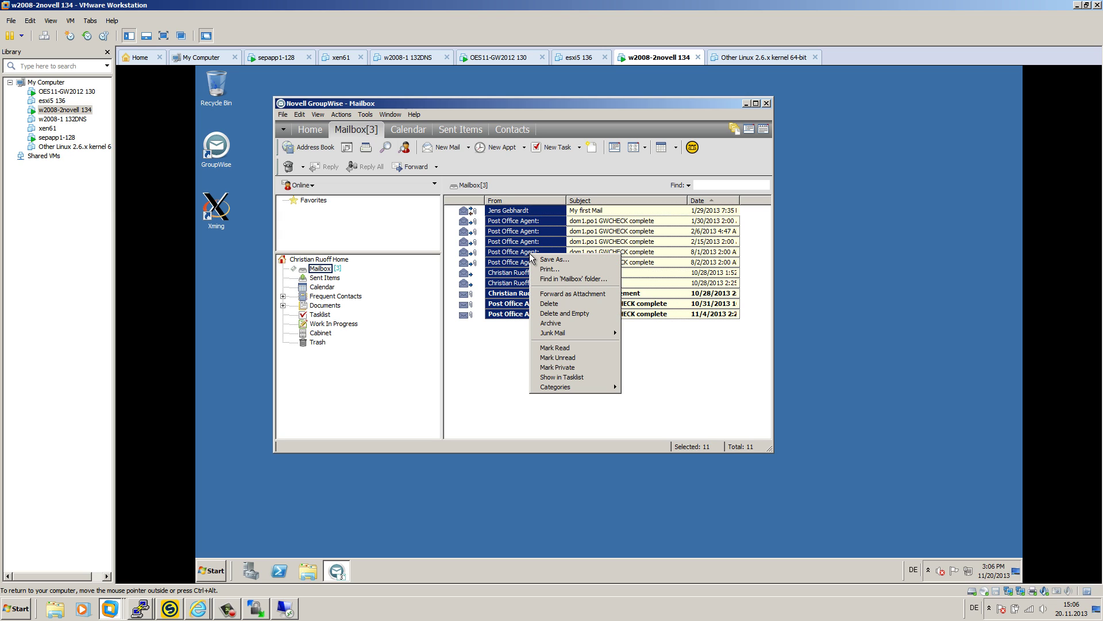
left_click(584, 313)
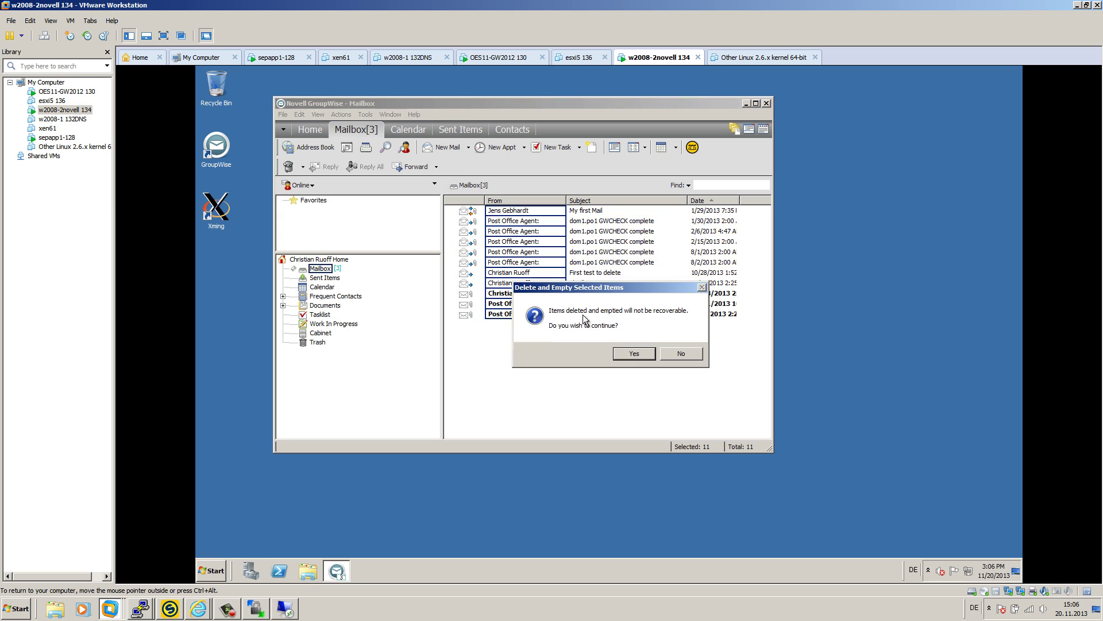
left_click(629, 353)
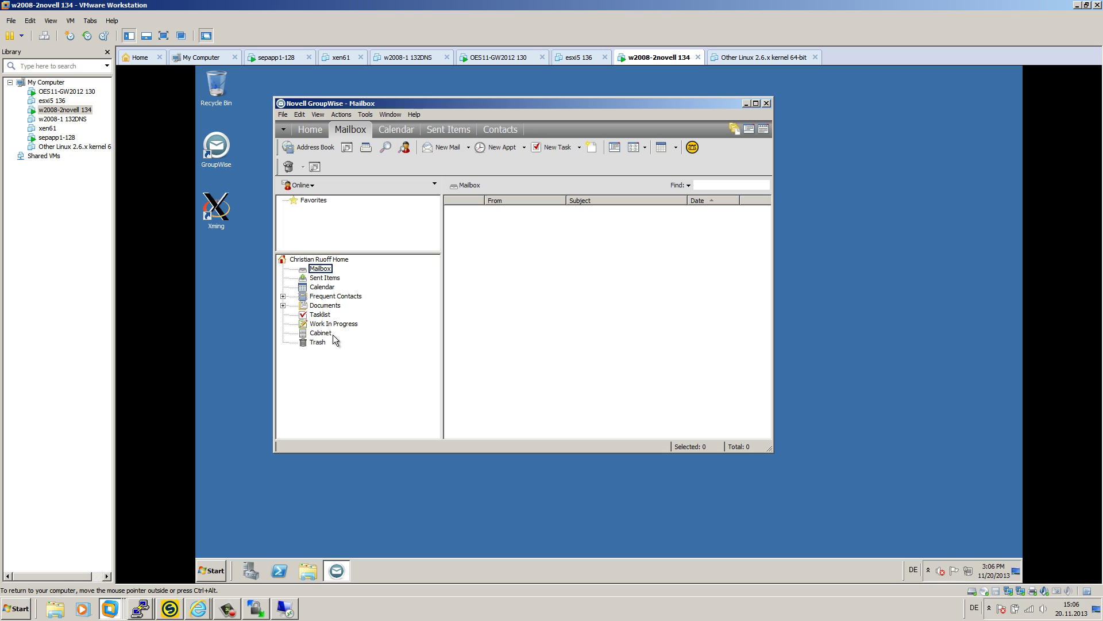
left_click(318, 343)
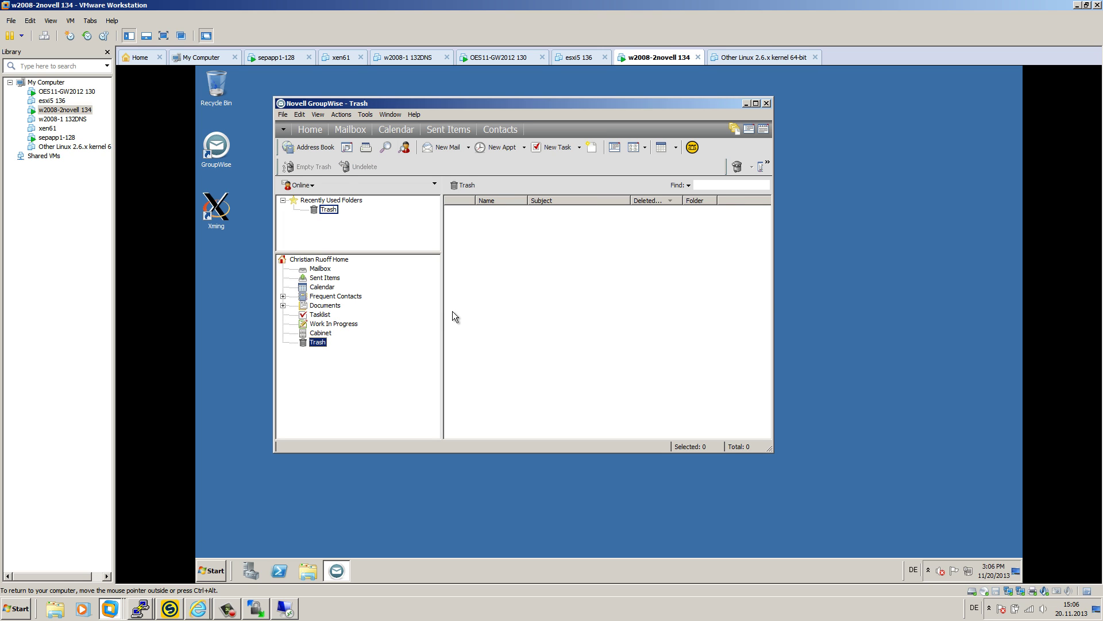
left_click(325, 269)
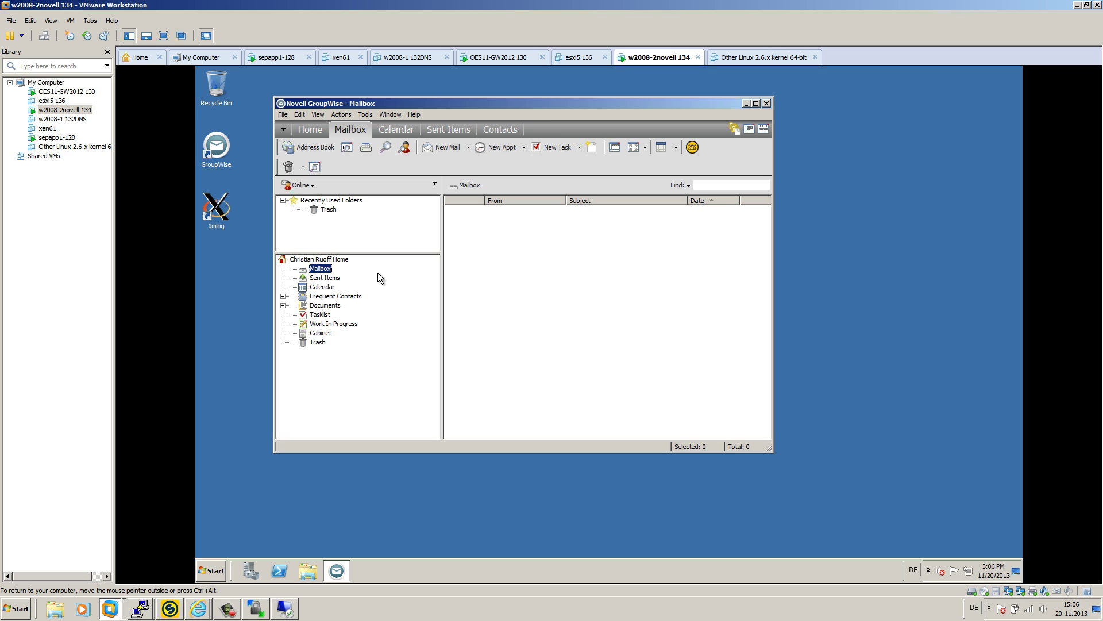
left_click_drag(474, 105, 546, 105)
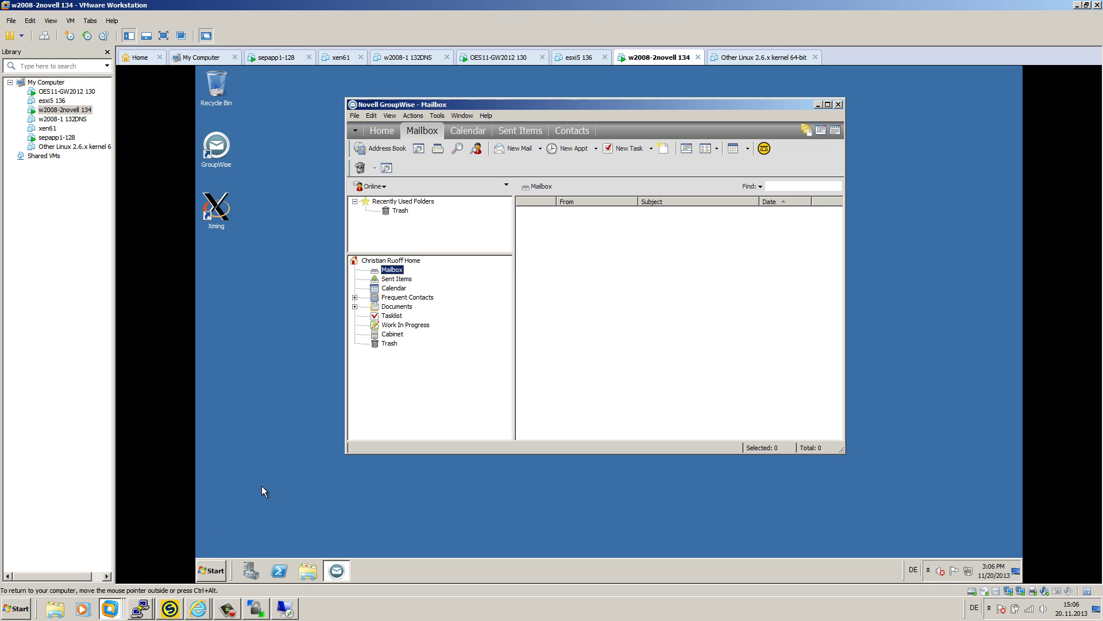
- Check the logged-on user in Task Manager's Users tab
left_click(224, 573)
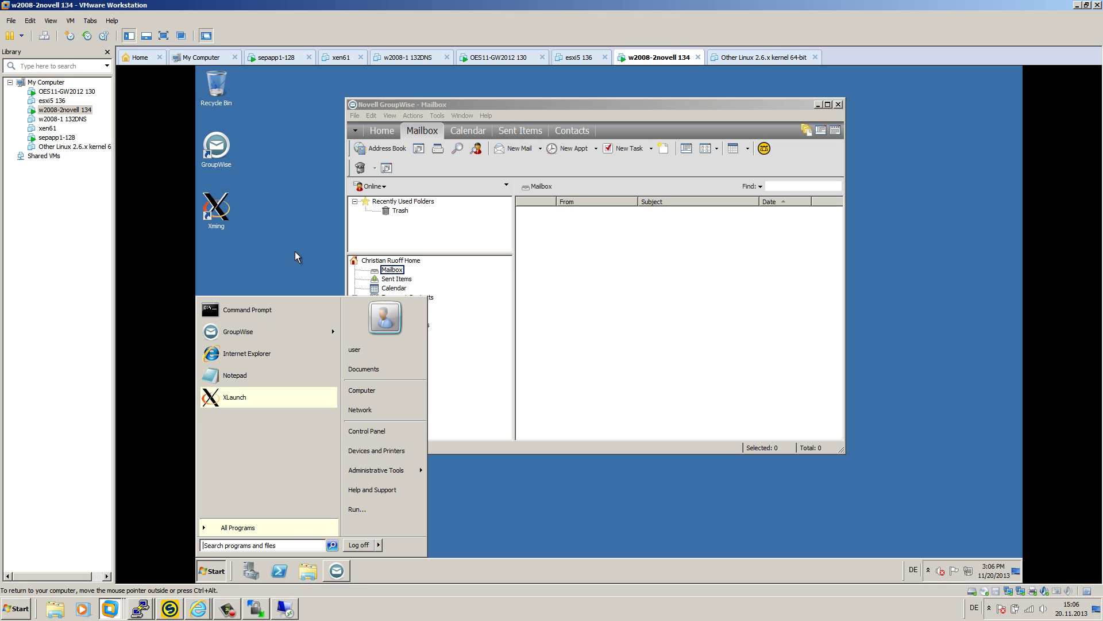
left_click(928, 570)
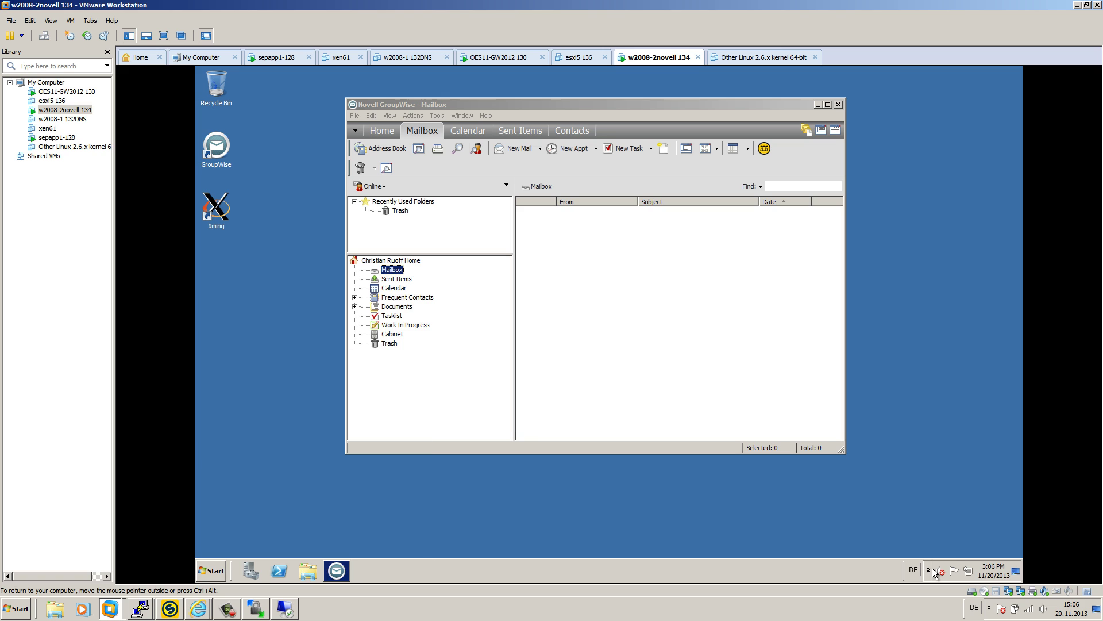
left_click(928, 570)
right_click(688, 568)
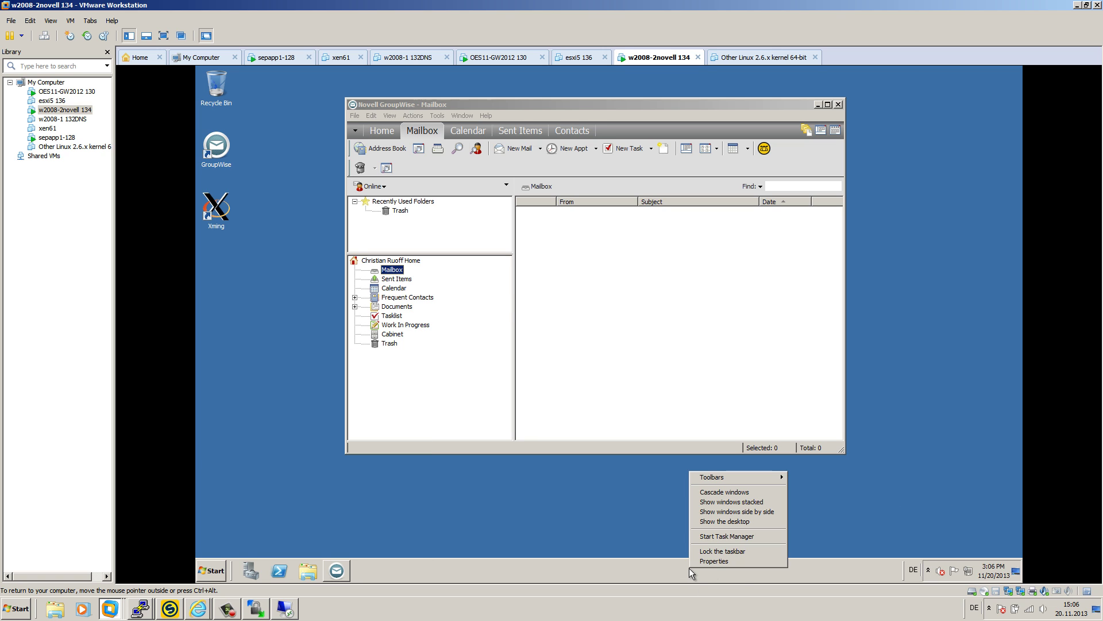
left_click(712, 537)
left_click(401, 106)
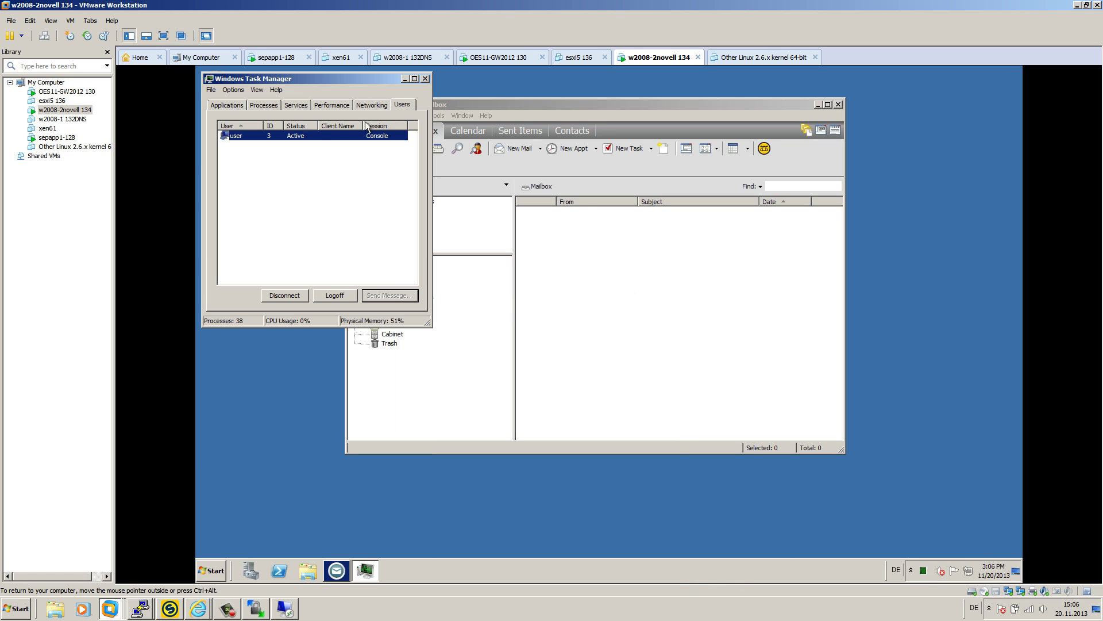
left_click(424, 78)
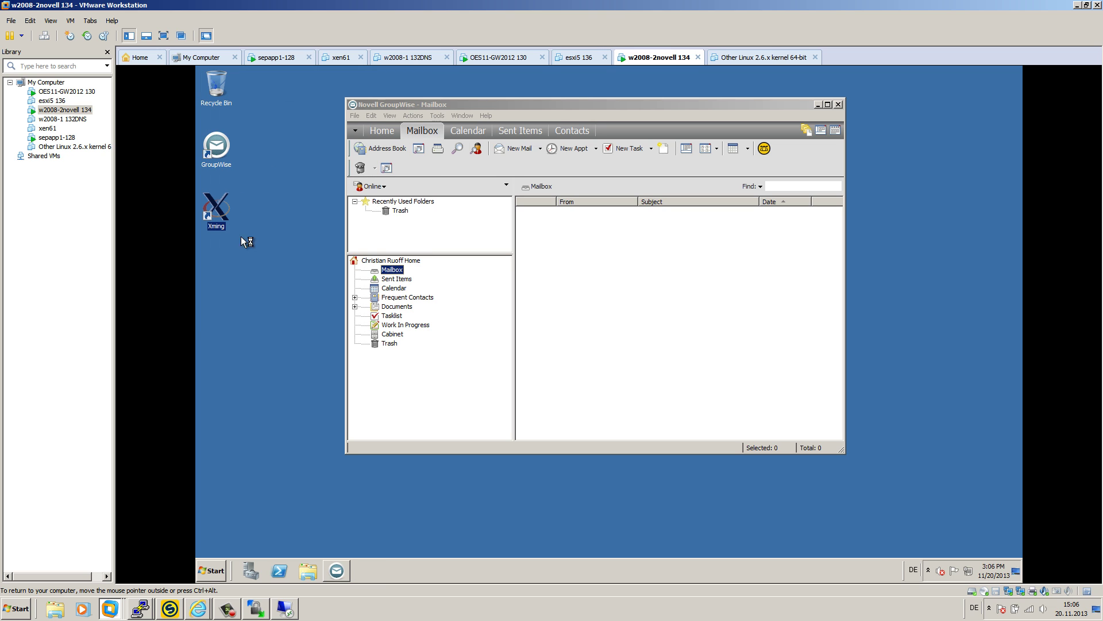
- Search the Start menu for putty, find nothing, and launch Internet Explorer instead
left_click(337, 572)
left_click(928, 570)
left_click(213, 571)
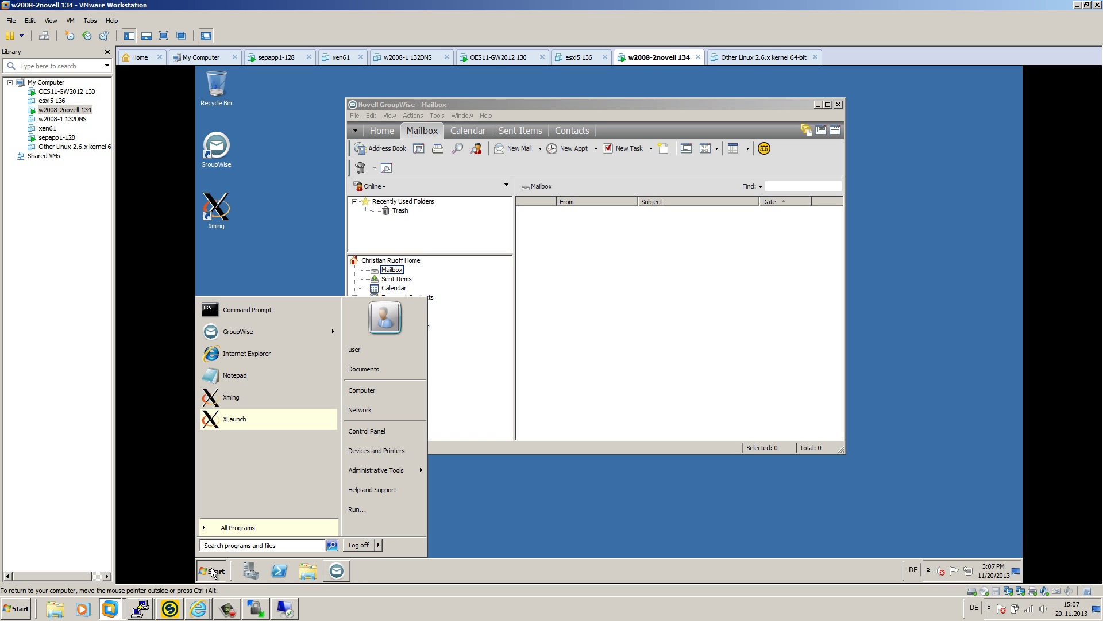
type("putty")
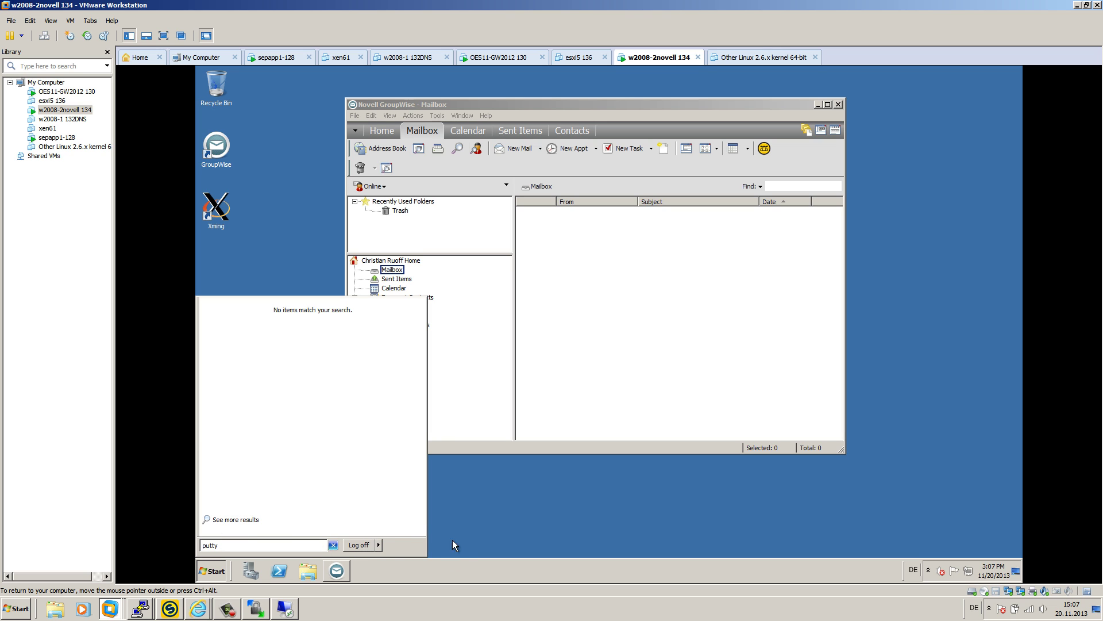
left_click(212, 570)
left_click(213, 570)
left_click(233, 359)
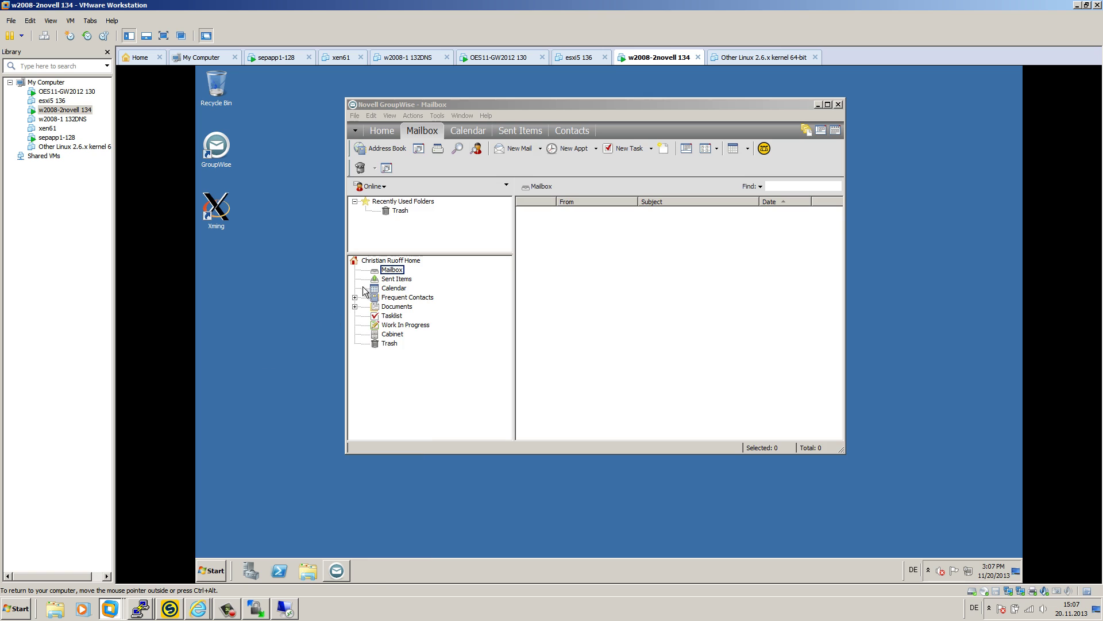
- Google 'putty down', open the PuTTY Download Page and start the putty.exe download
left_click(385, 85)
type("google")
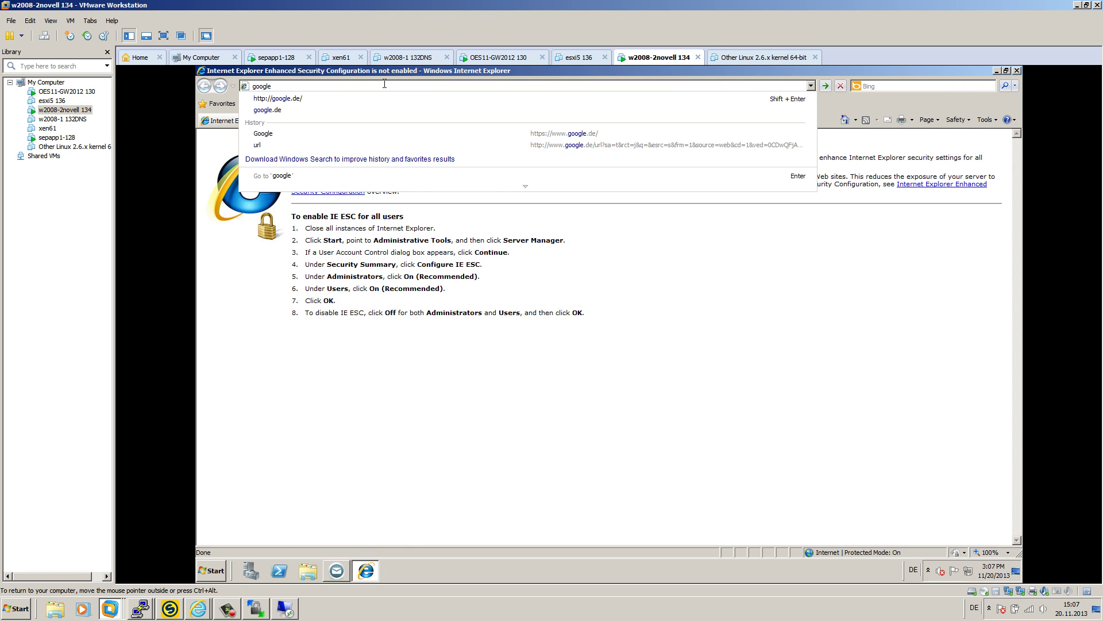
key("Return")
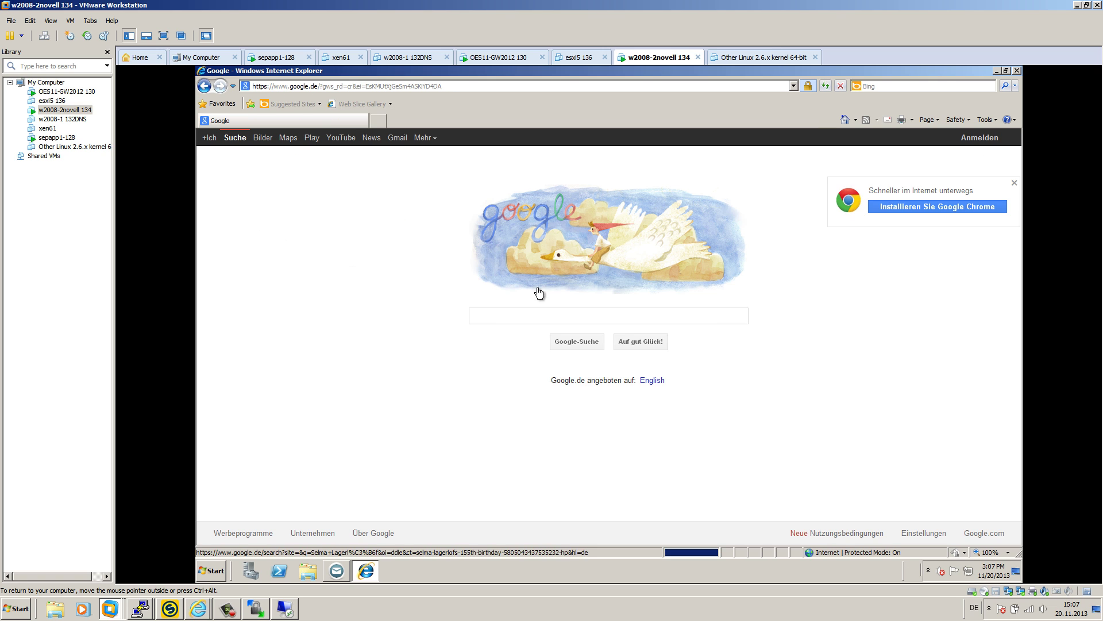
type("putty down")
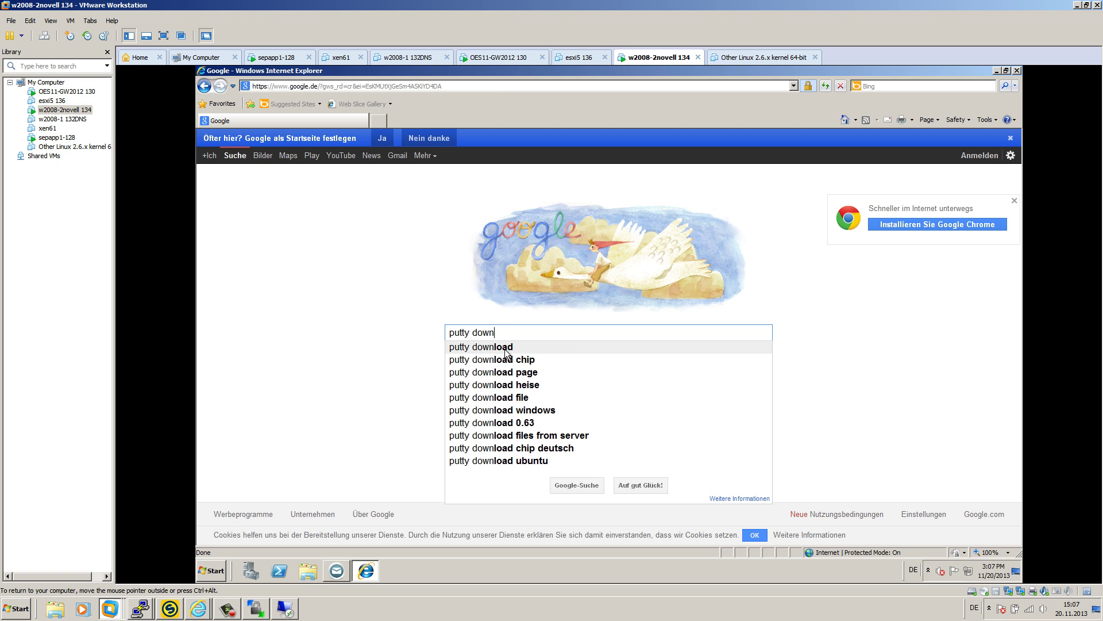
left_click(508, 349)
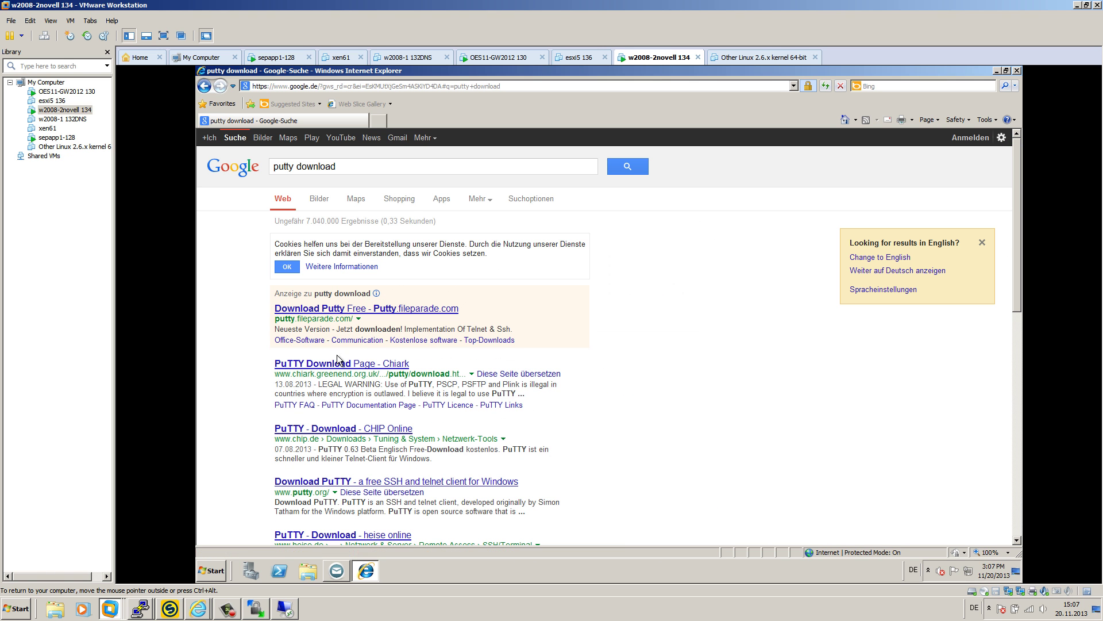
left_click(339, 363)
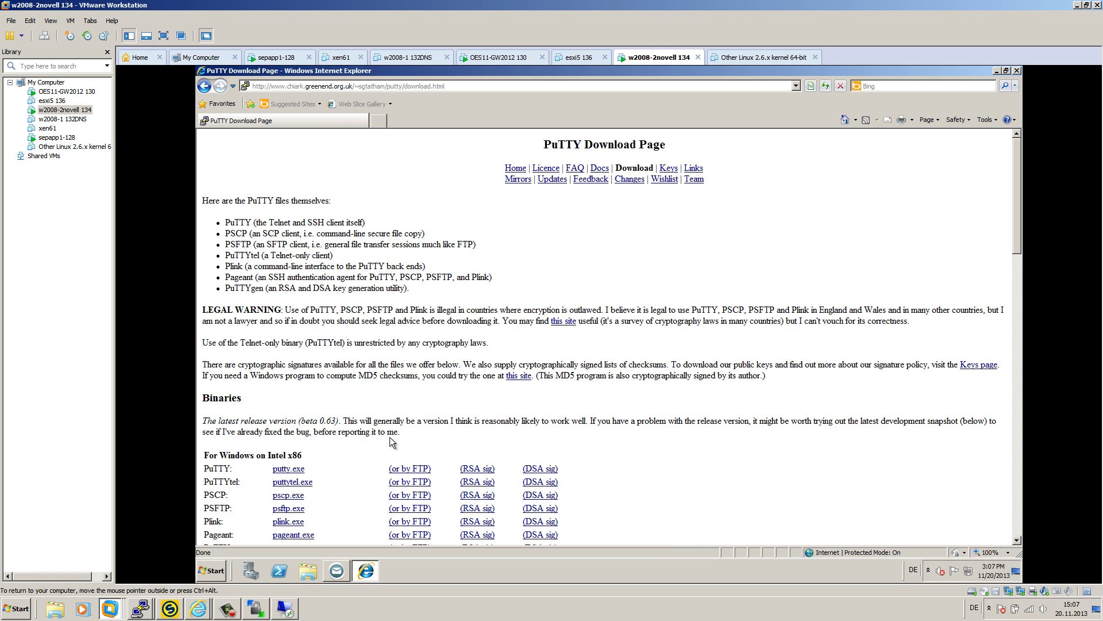
scroll(390, 441, "down", 2)
left_click(288, 405)
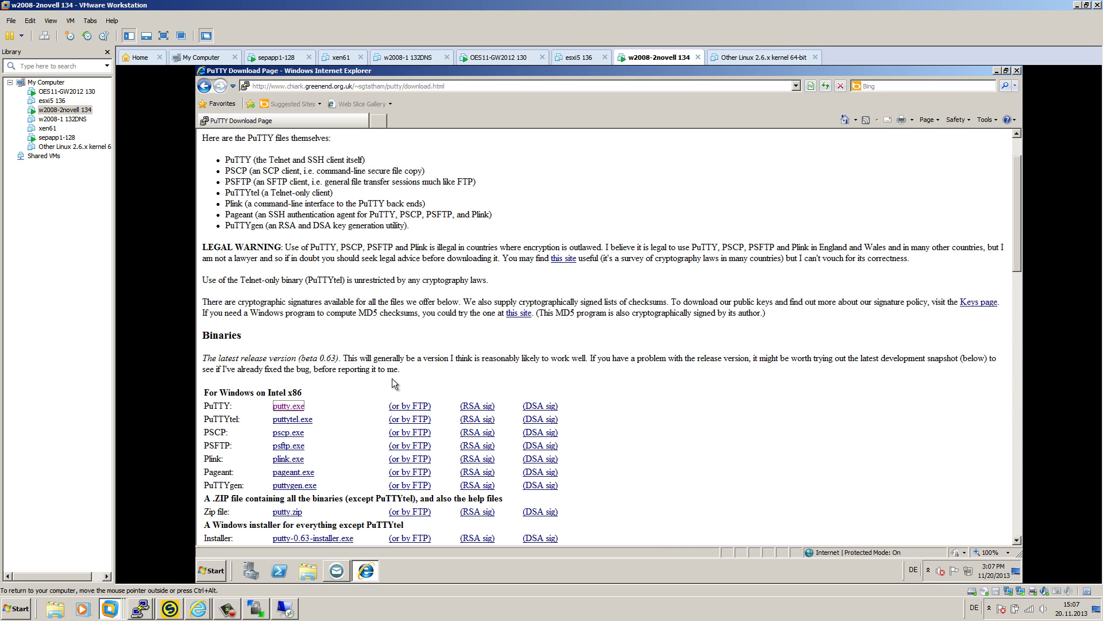
- Save putty.exe to the Desktop and close Internet Explorer
left_click(638, 323)
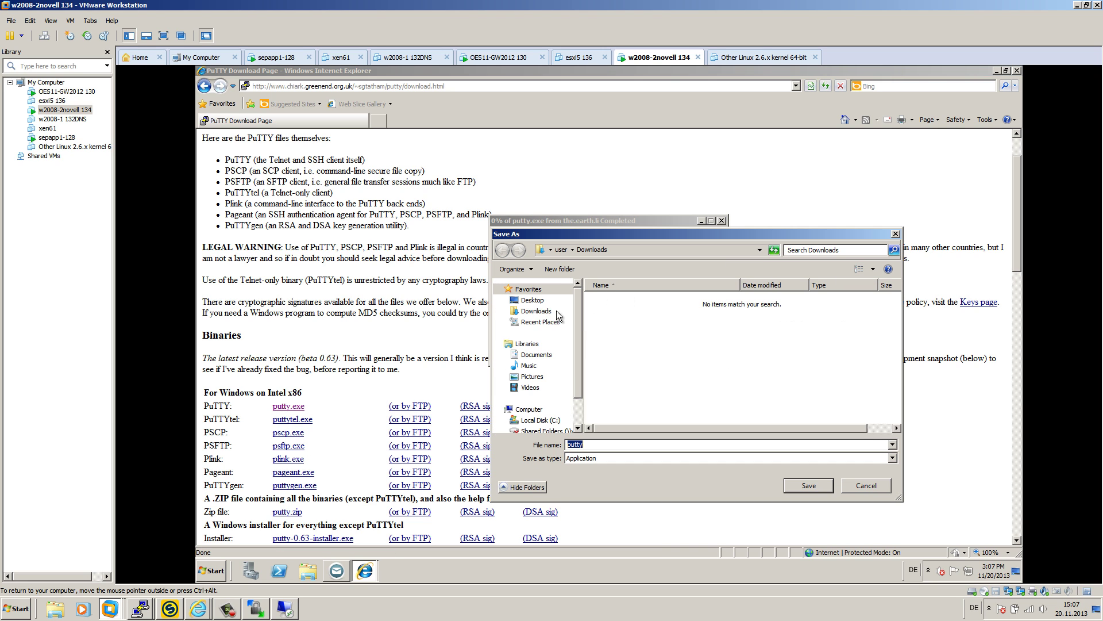
left_click(532, 300)
left_click(805, 485)
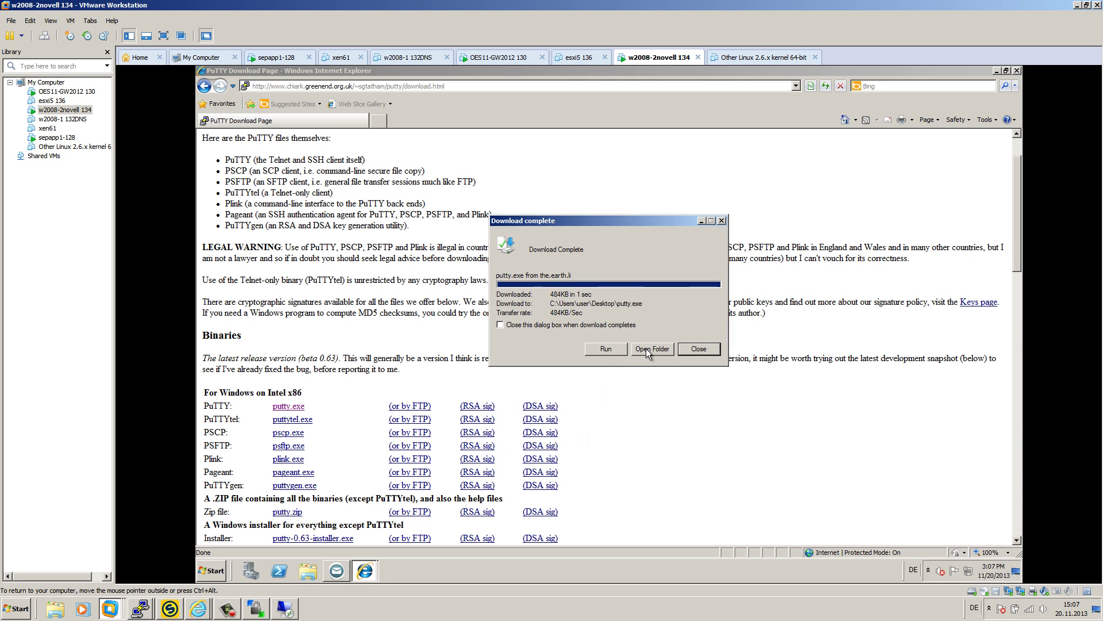
left_click(721, 221)
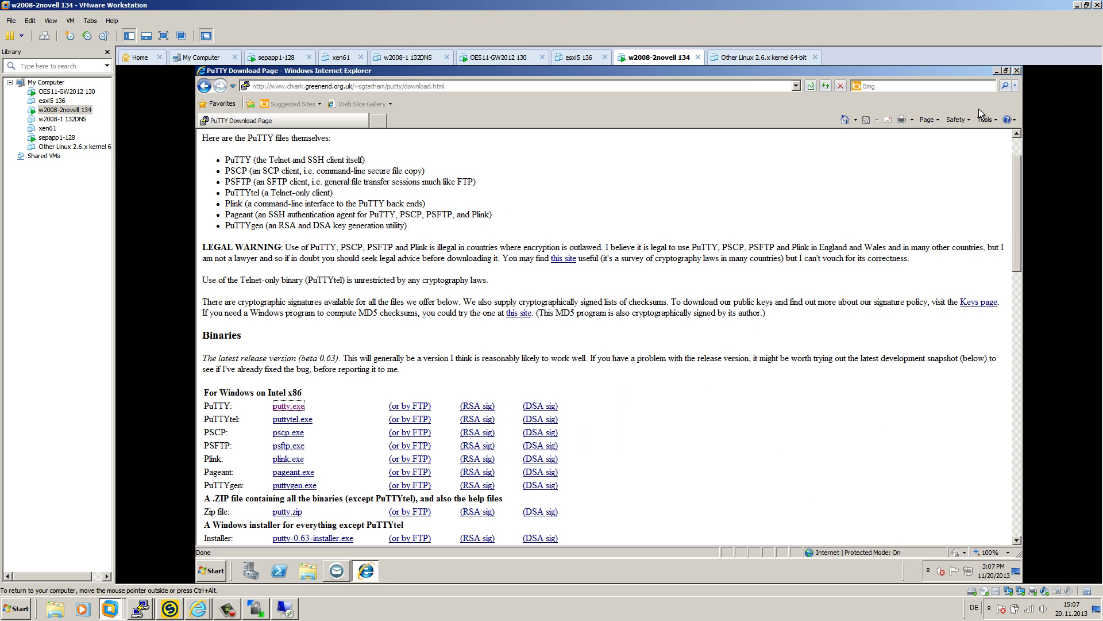
left_click(1018, 70)
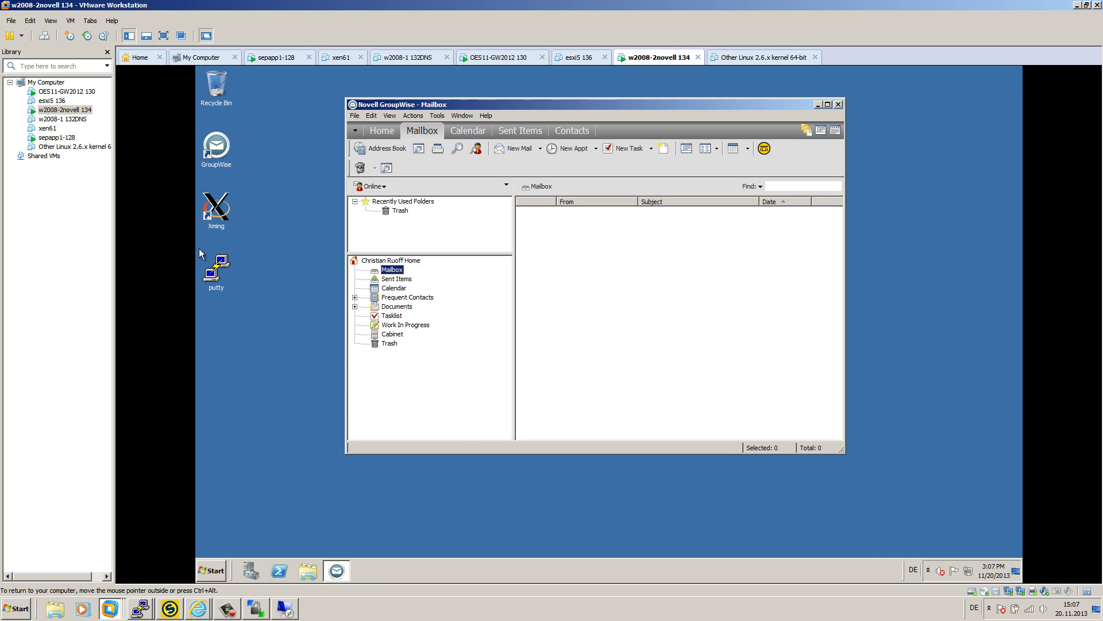
- Run putty.exe and enter oes11-gw2012 as both host name and saved session name
left_click(217, 273)
double_click(219, 274)
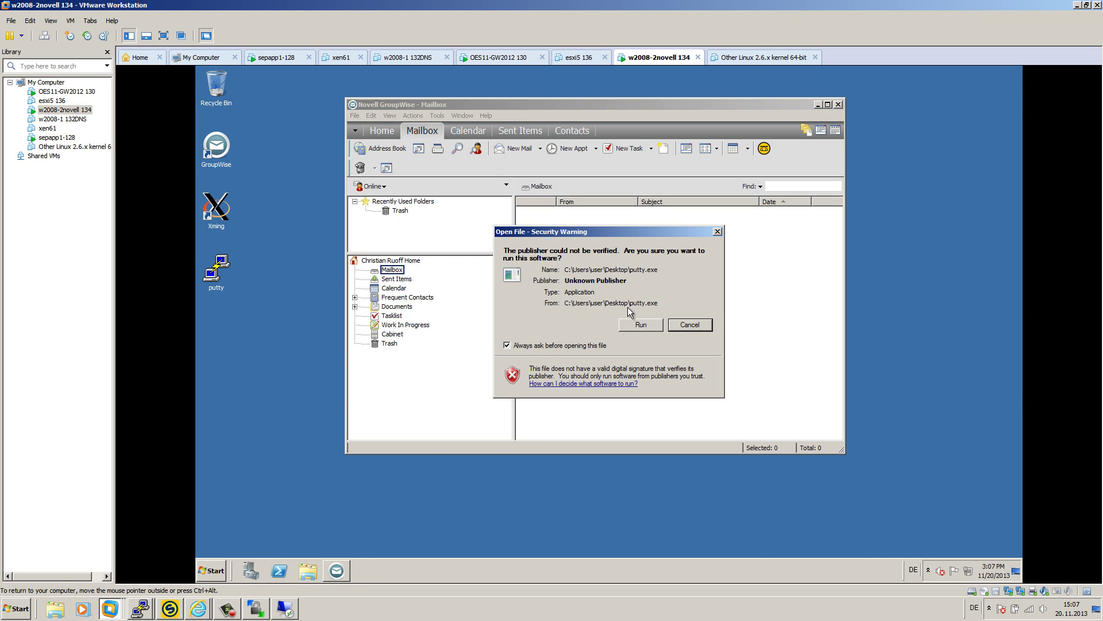
left_click(546, 351)
left_click(658, 331)
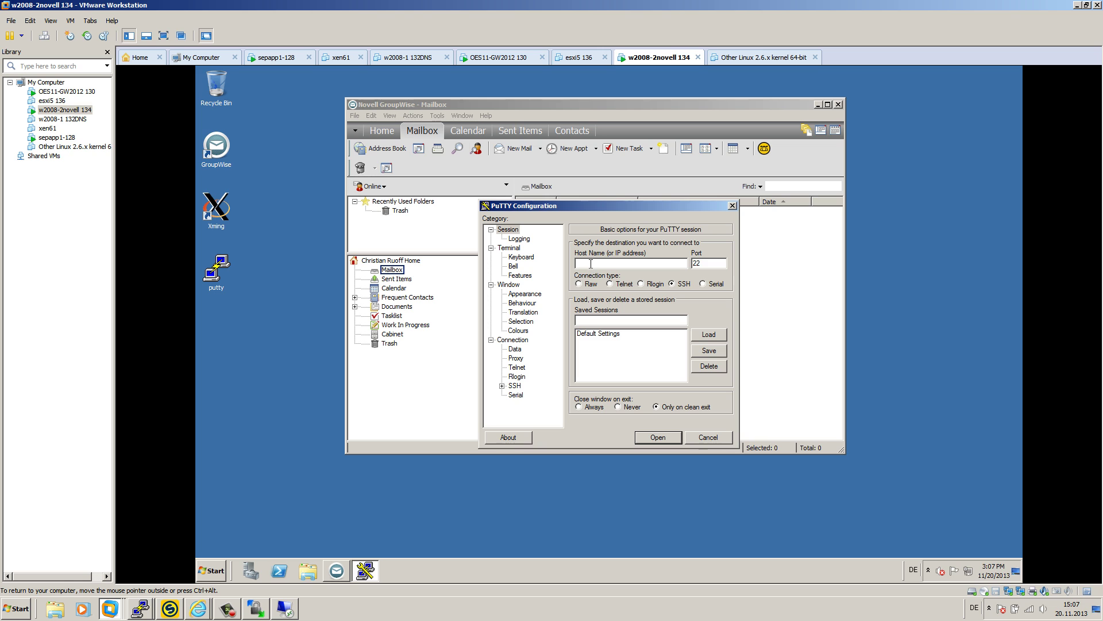
left_click_drag(602, 204, 612, 236)
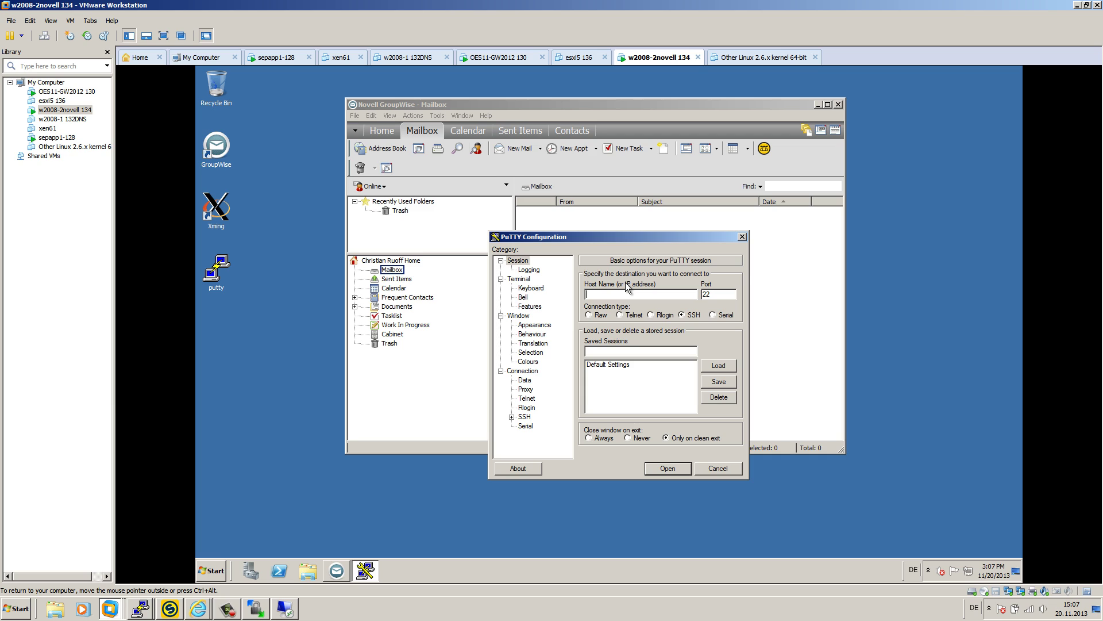
type("oes11-gw2012")
double_click(604, 297)
key("ctrl+c")
left_click(643, 348)
key("ctrl+v")
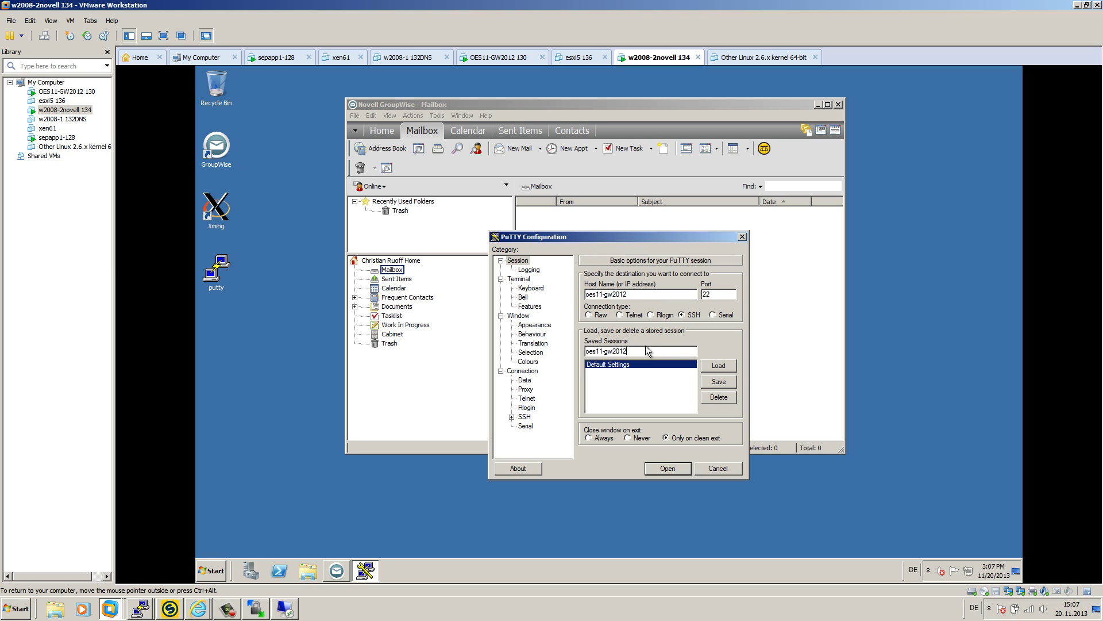
- Set the terminal font to Courier New, bold, 14 point
left_click(535, 326)
left_click(715, 341)
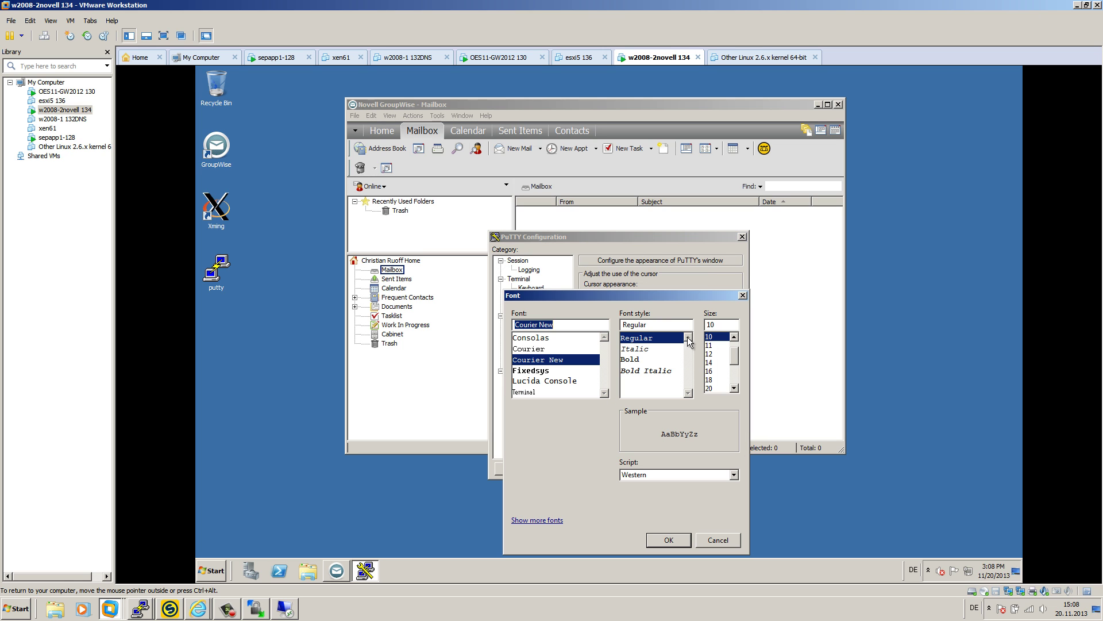
left_click(632, 359)
left_click(712, 362)
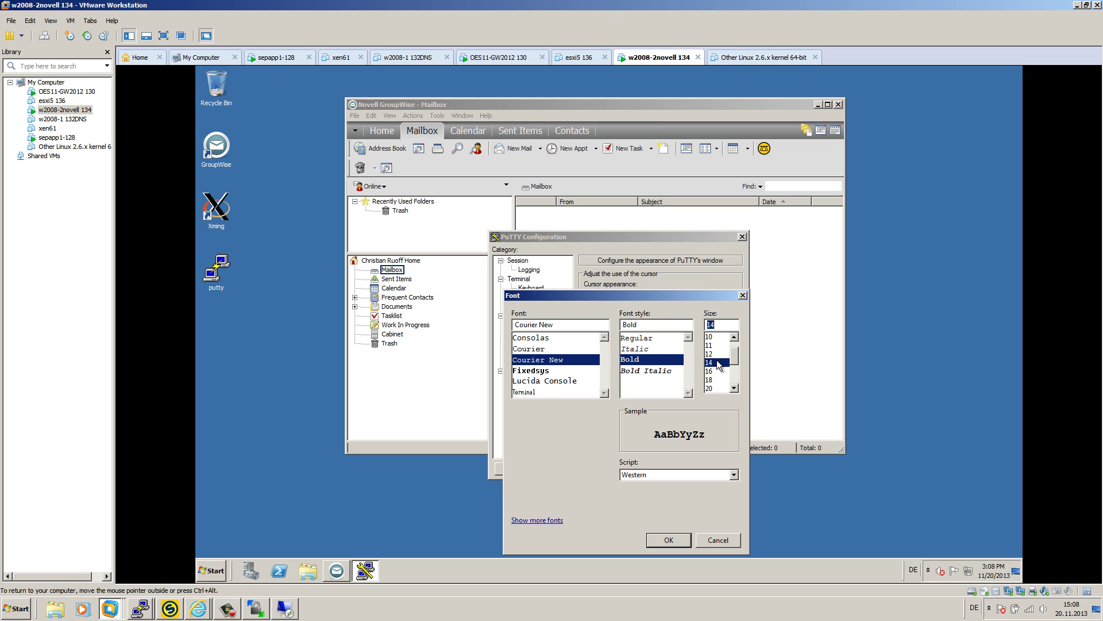
left_click(673, 543)
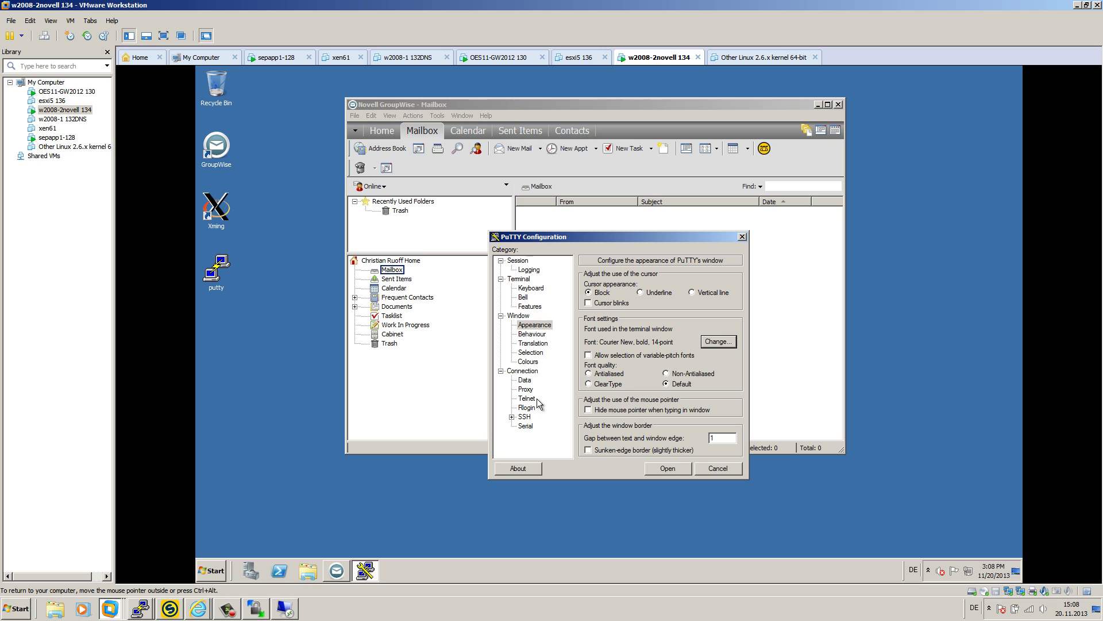
- Enable SSH X11 forwarding and save the oes11-gw2012 session
left_click(527, 417)
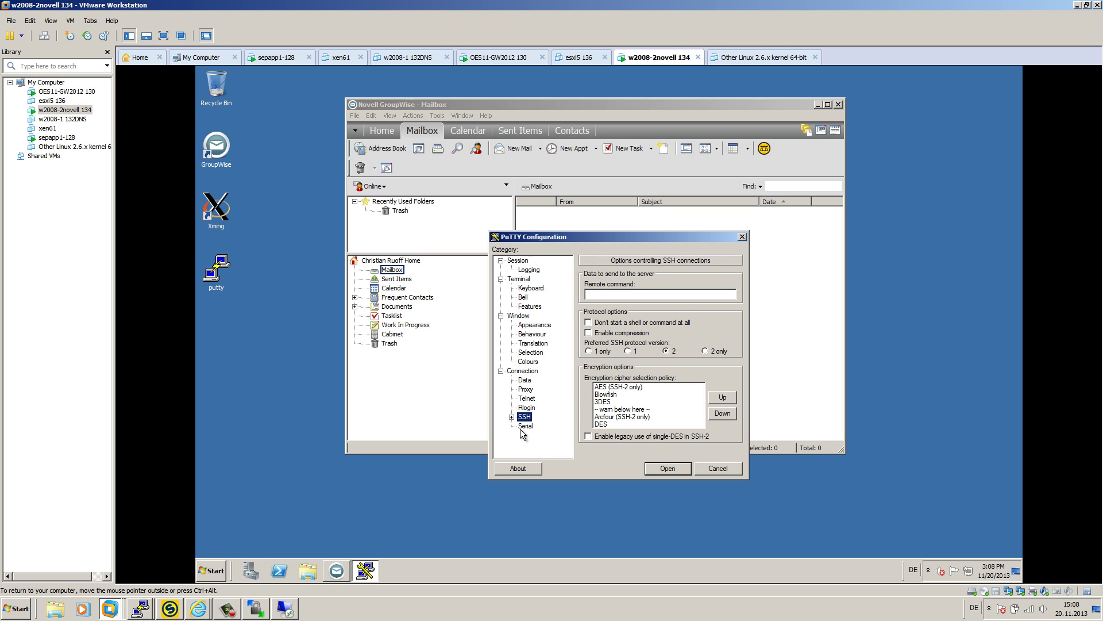
left_click(512, 417)
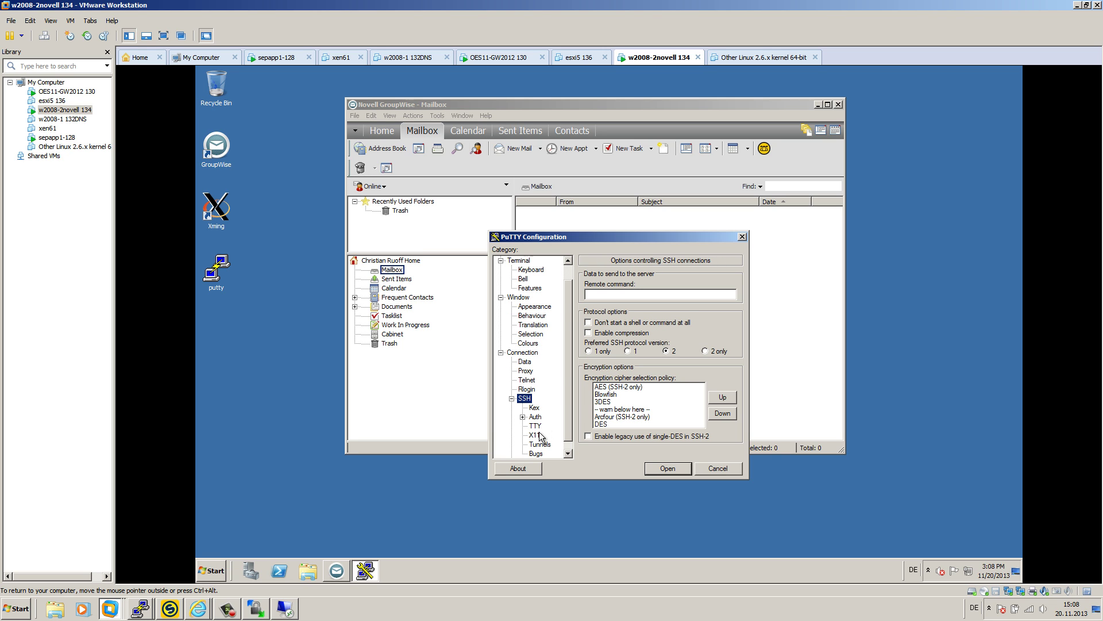
left_click(535, 435)
left_click(589, 284)
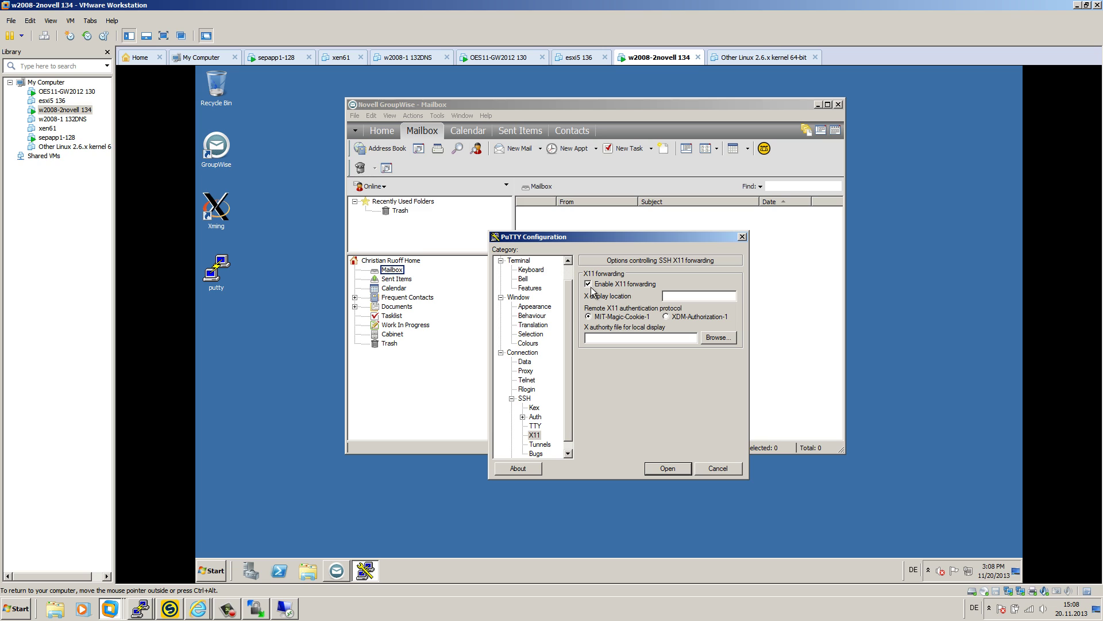
scroll(564, 290, "up", 1)
left_click(520, 261)
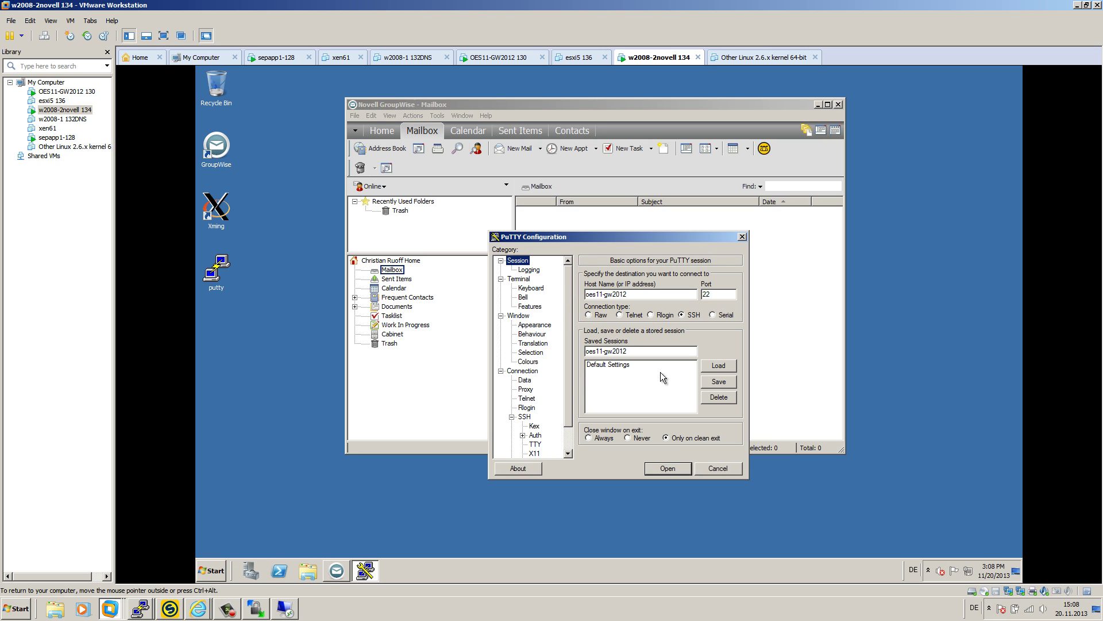
left_click(722, 384)
- Connect to oes11-gw2012, accept the host key, and log in as root
double_click(605, 374)
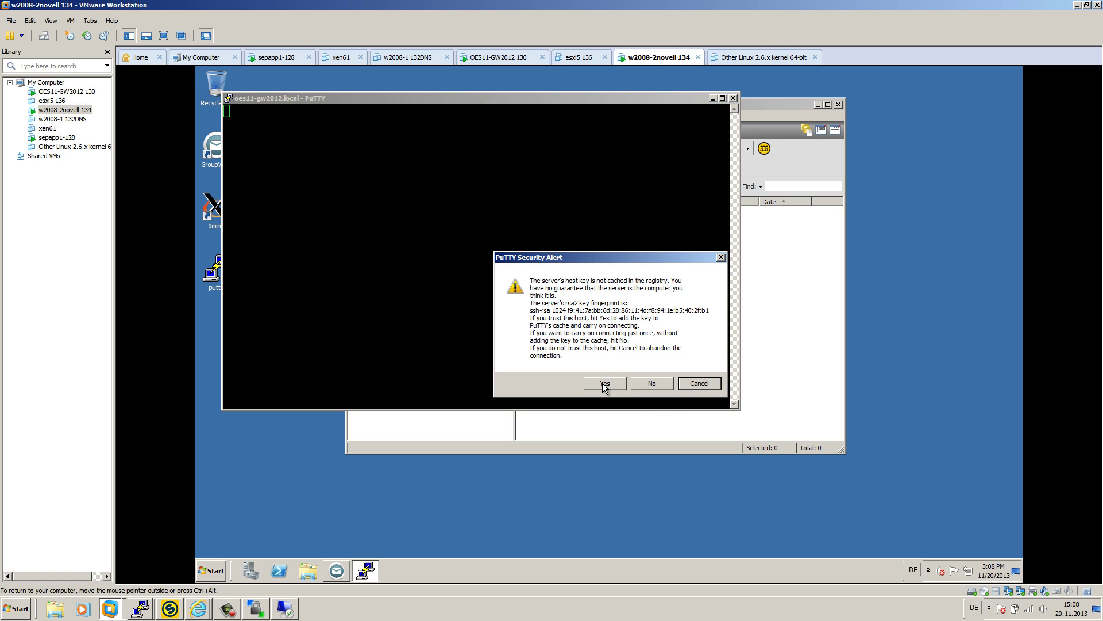
left_click(606, 379)
type("root")
key("Return")
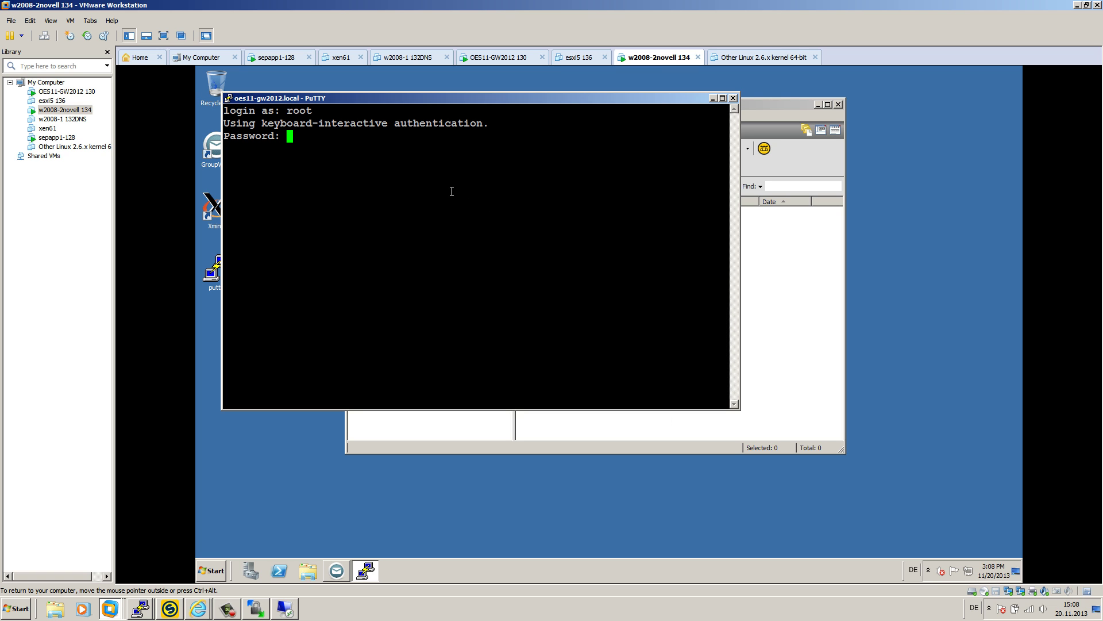
key("Return")
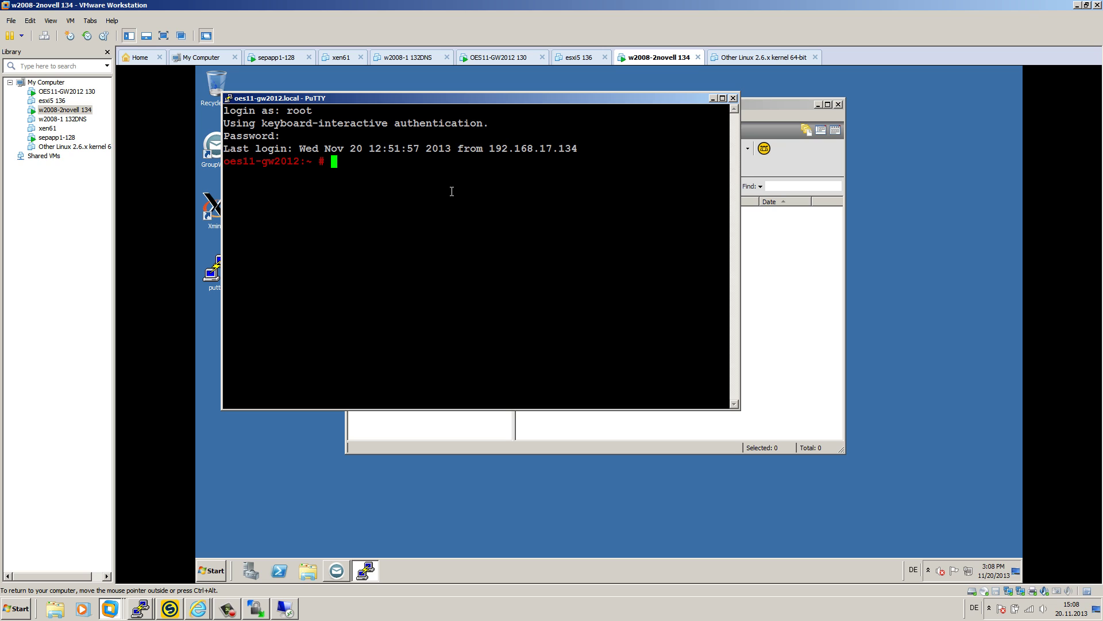
- Run /usr/ConsoleOne/bin/ConsoleOne & in the background and minimize PuTTY
type("/usr/C")
key("Tab")
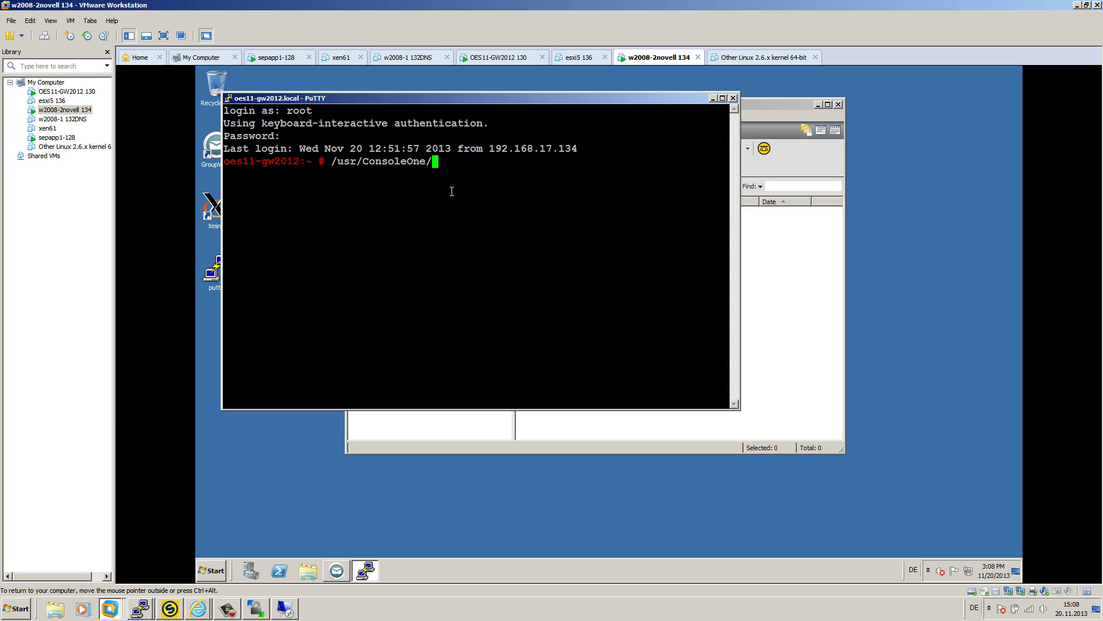
key("Tab")
key("Tab")
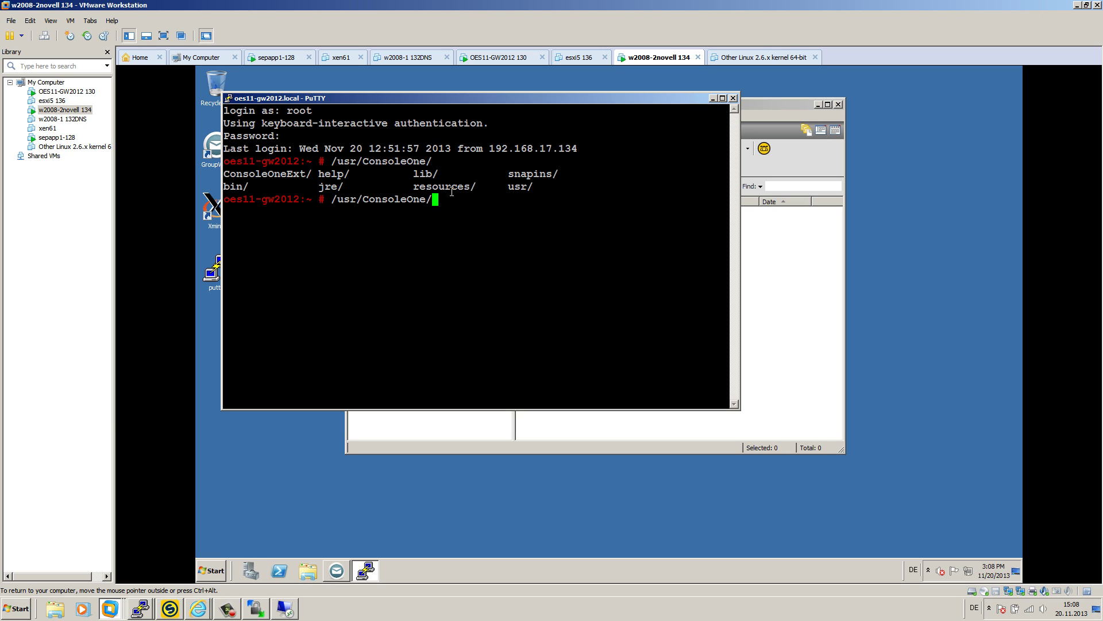
type("b")
key("Tab")
type("C")
key("Tab")
key("Tab")
key("Tab")
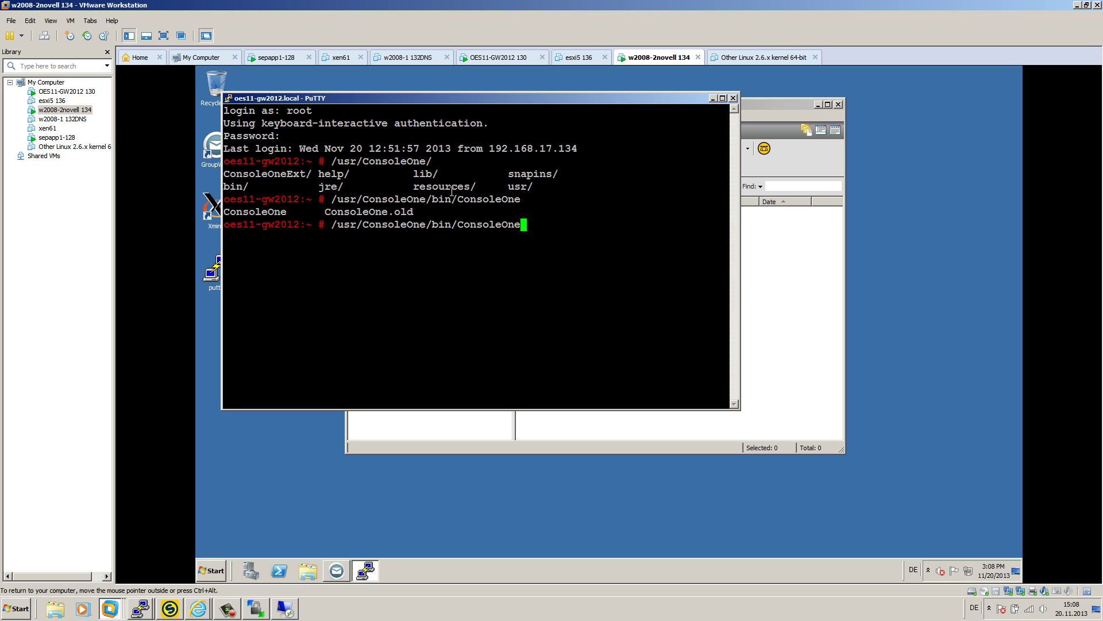
type("&")
key("Return")
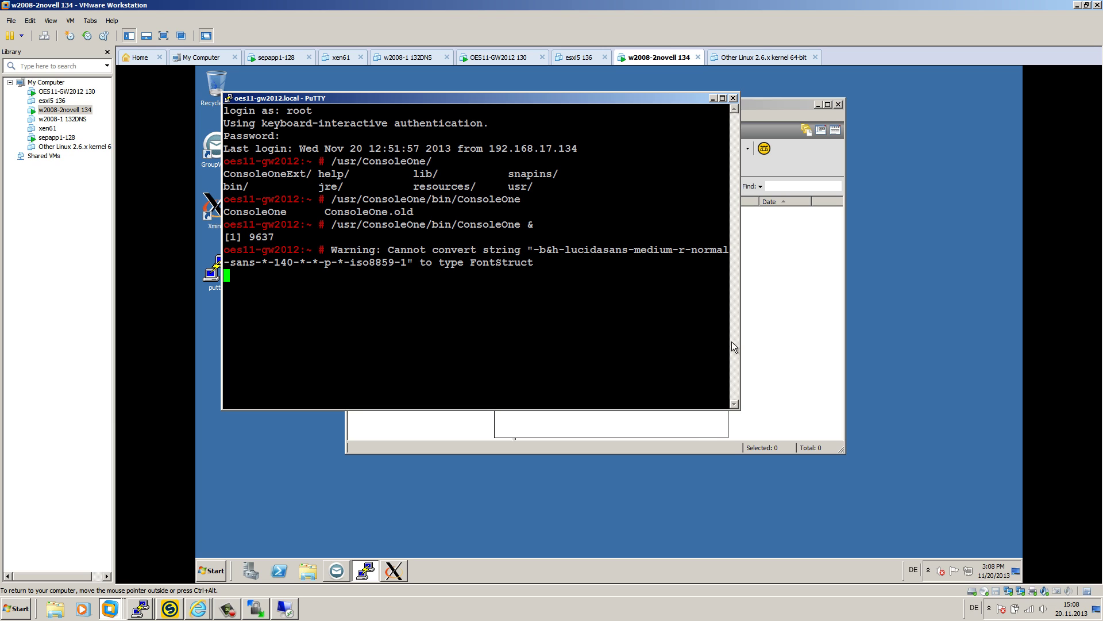
left_click(713, 98)
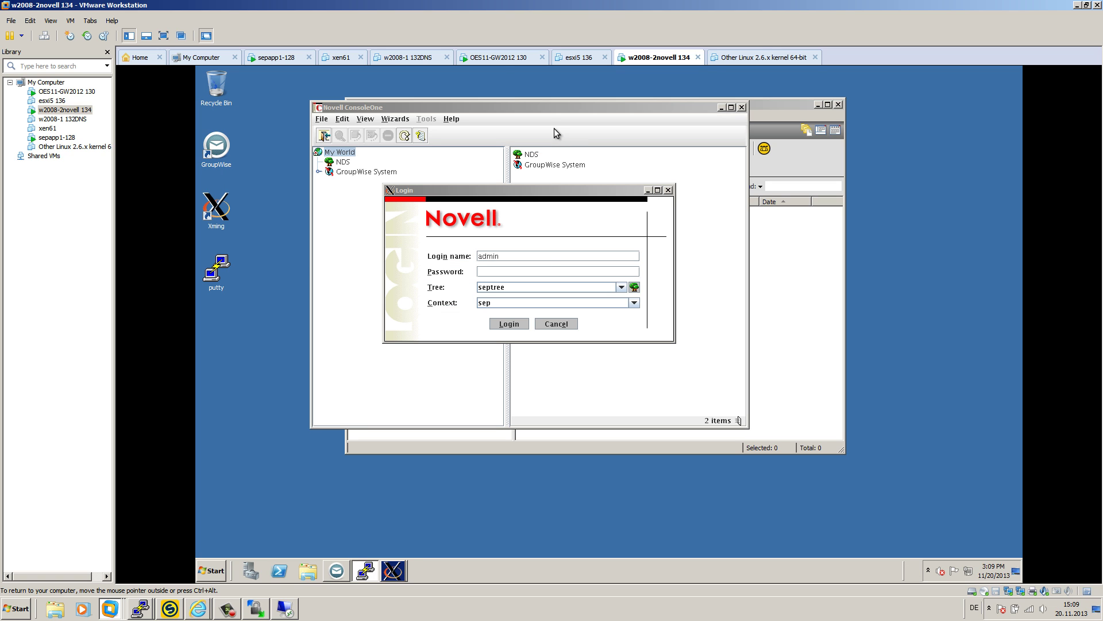
- Log in to septree and connect GroupWise System to domain dom1 at /media/nss/GW/grpwise/dom1
left_click_drag(500, 192, 524, 193)
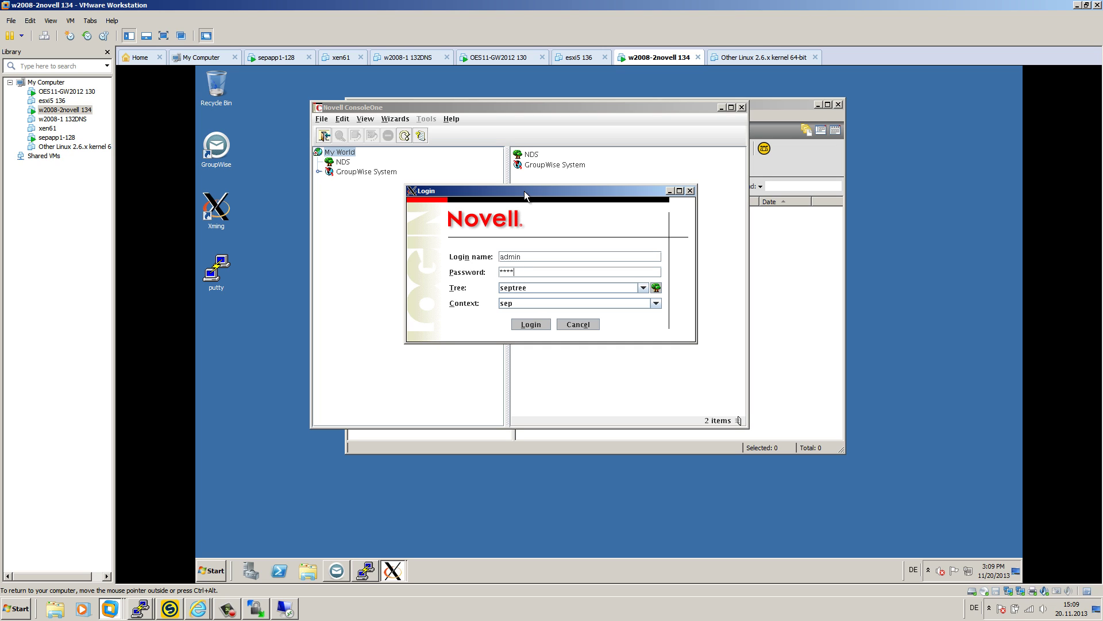
key("Return")
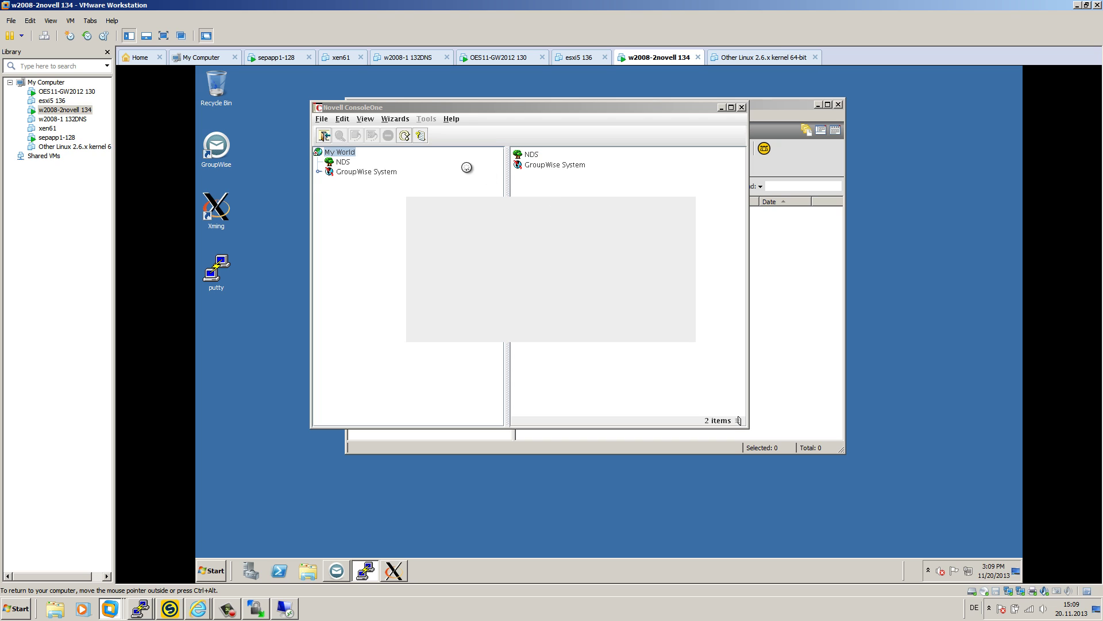
left_click(362, 183)
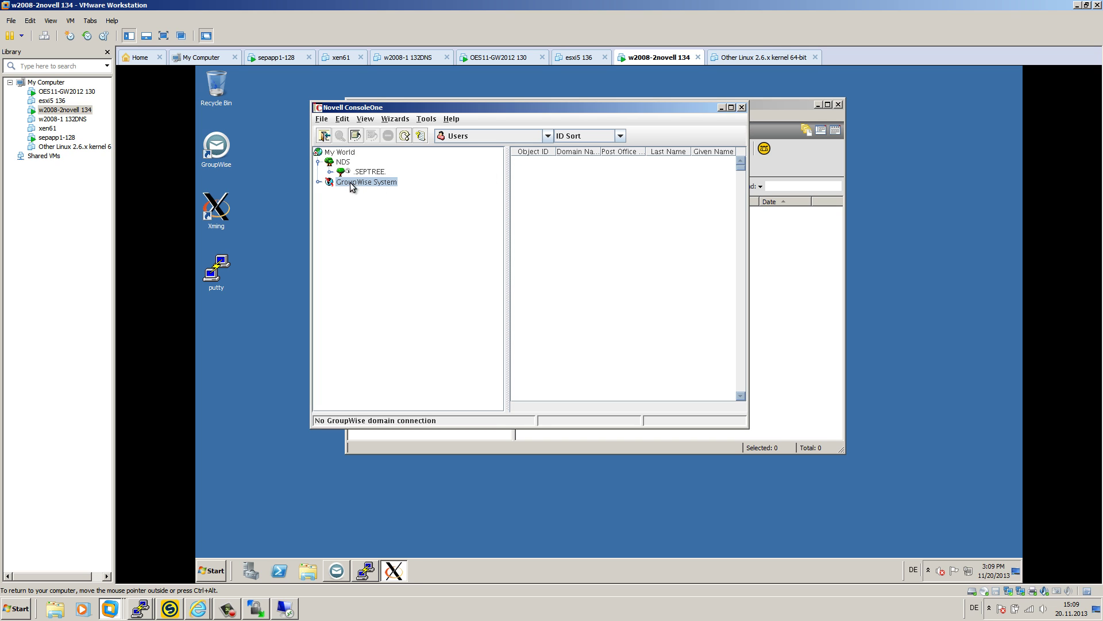
left_click(426, 119)
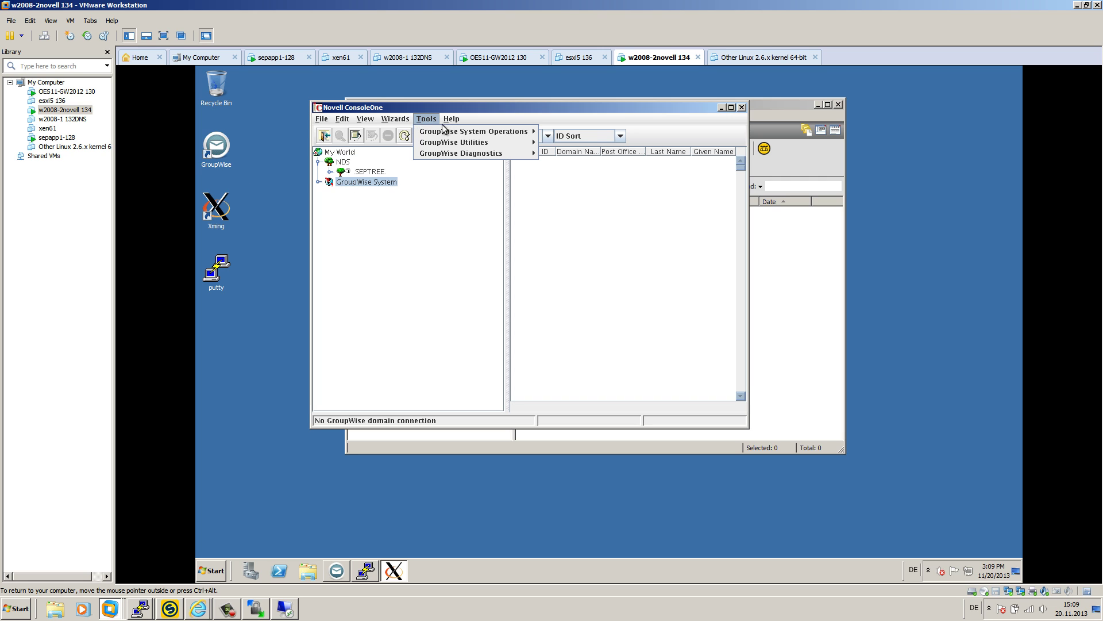
mouse_move(467, 131)
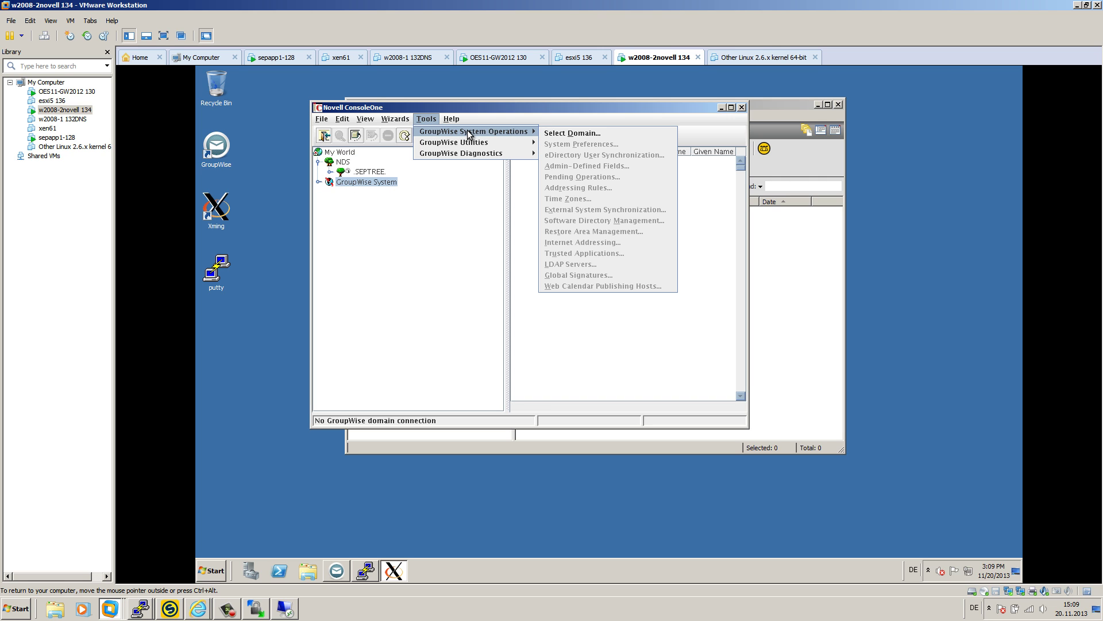
left_click(610, 137)
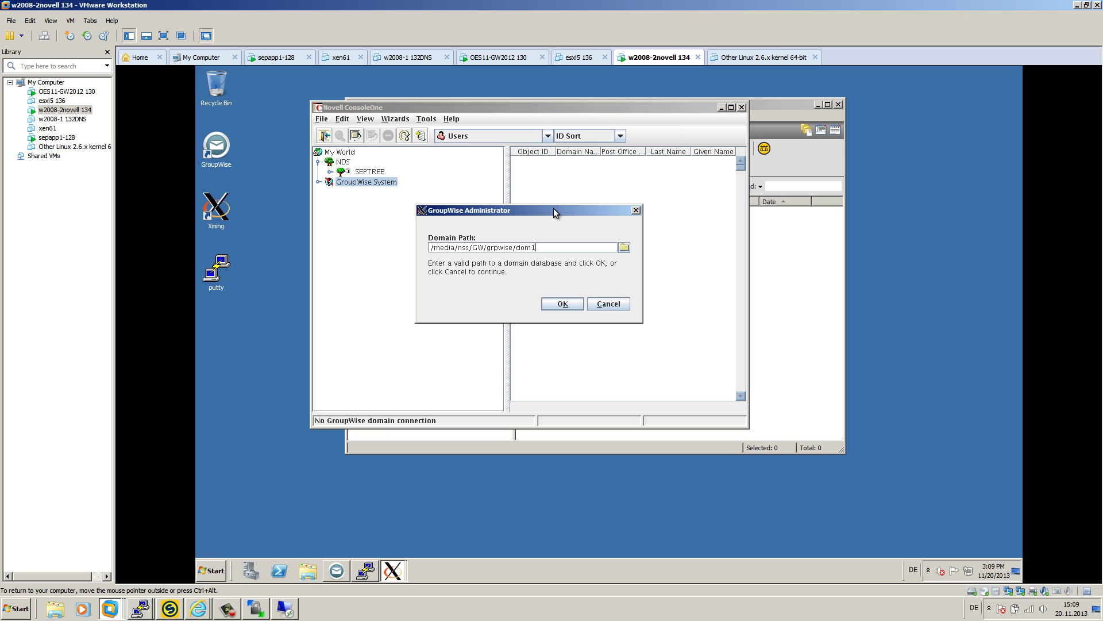
type("1")
left_click(556, 303)
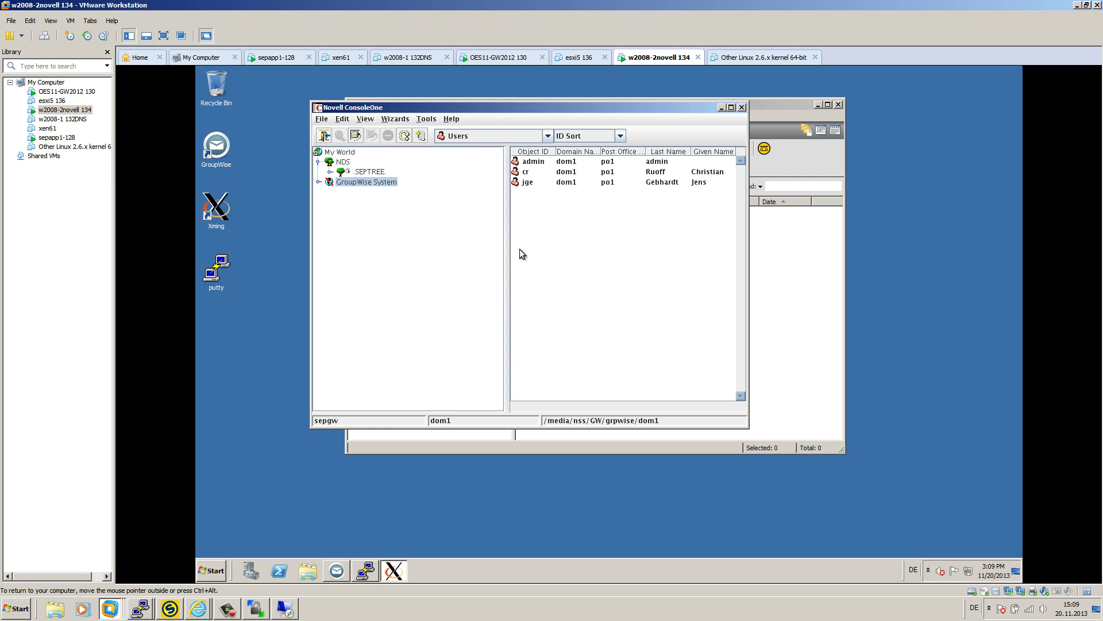
left_click(318, 181)
- Select post office po1 and open Restore Area Management, showing the crtest restore area
left_click(329, 192)
left_click(428, 120)
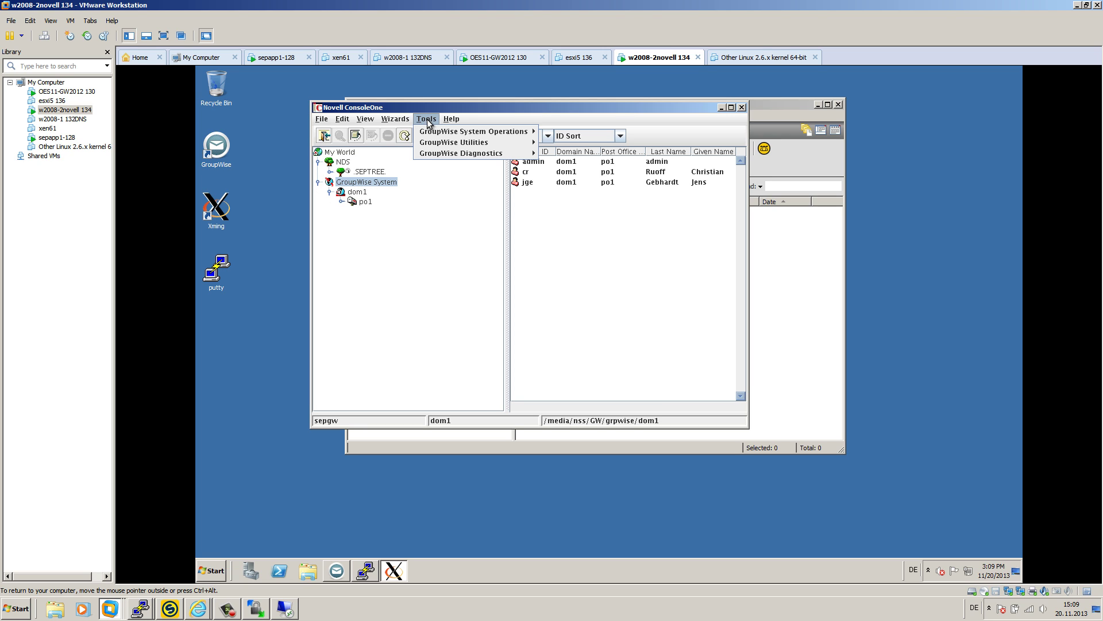
mouse_move(493, 145)
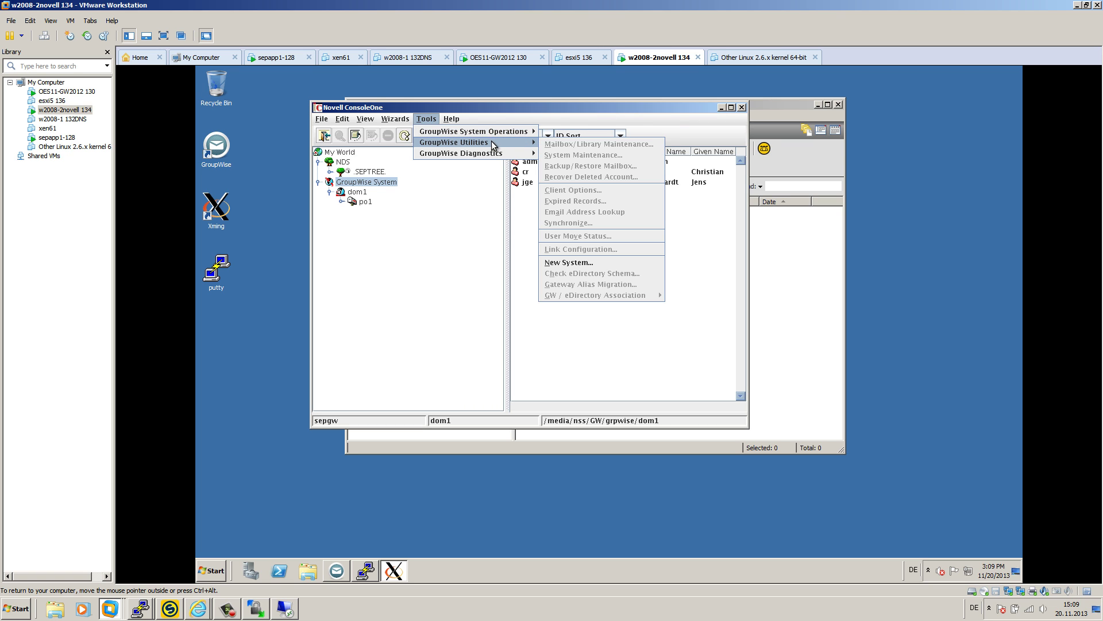
left_click(359, 200)
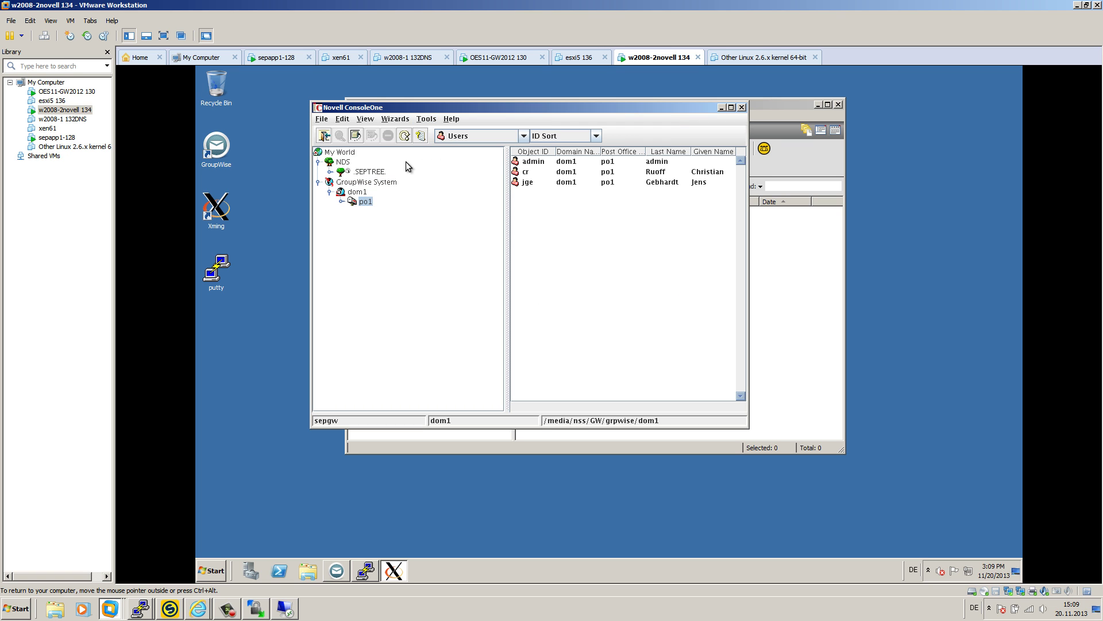
left_click(425, 120)
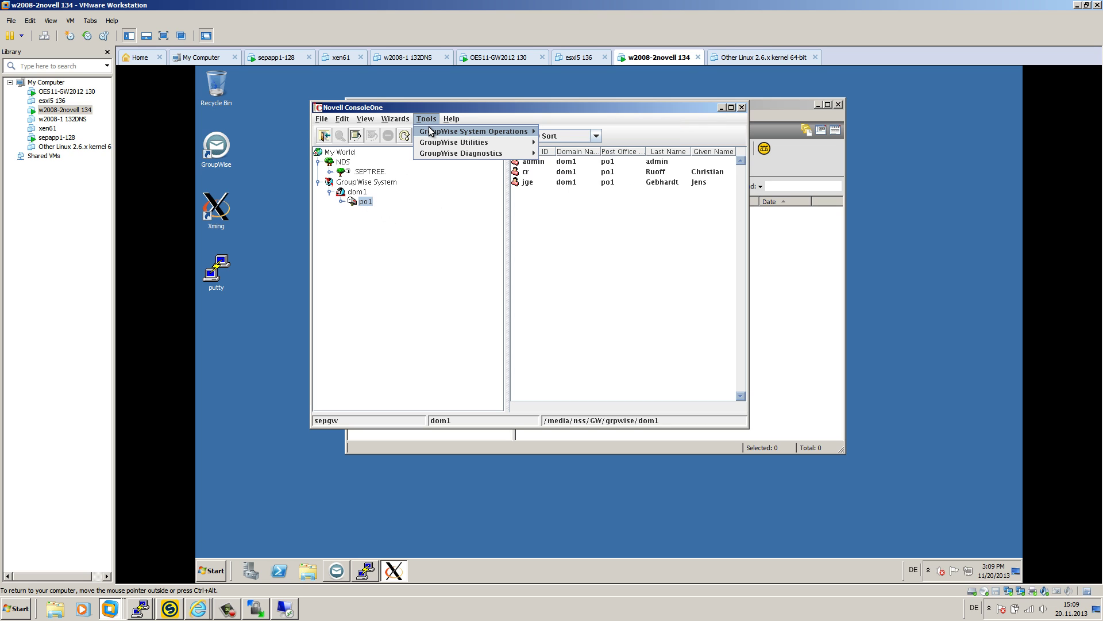
mouse_move(453, 133)
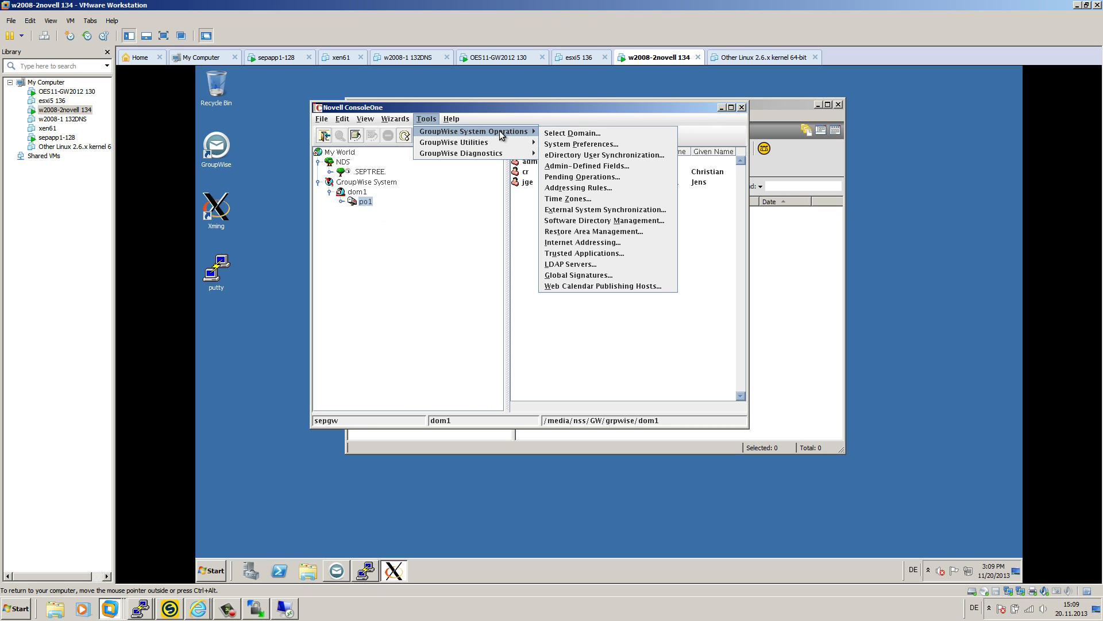
left_click(607, 235)
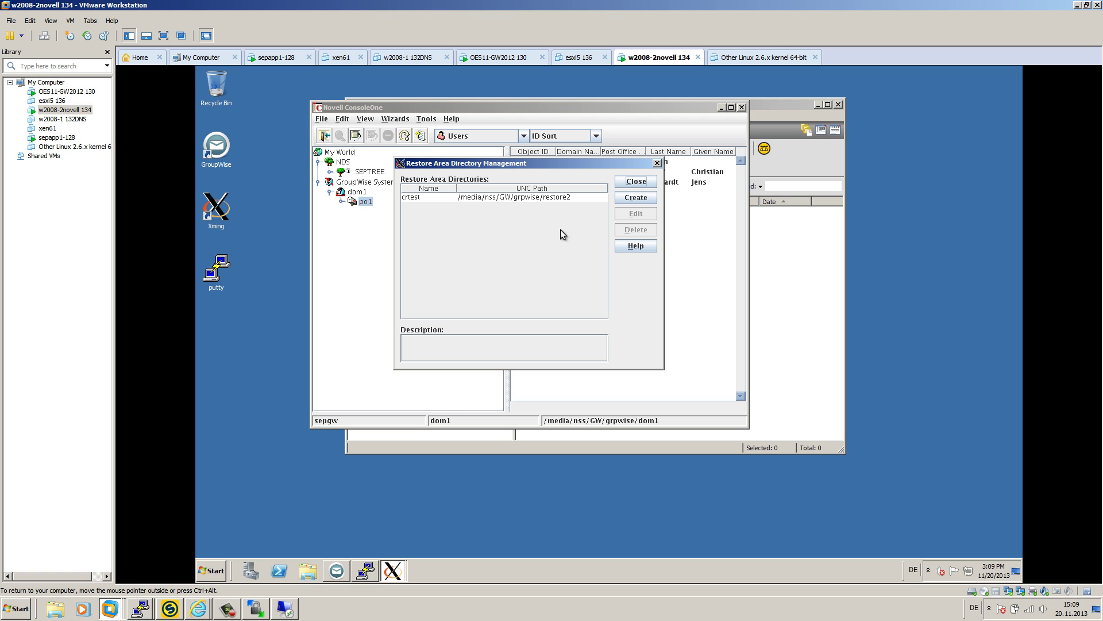
- In the PuTTY shell, browse /media/nss and list the GW folder's contents
left_click(366, 571)
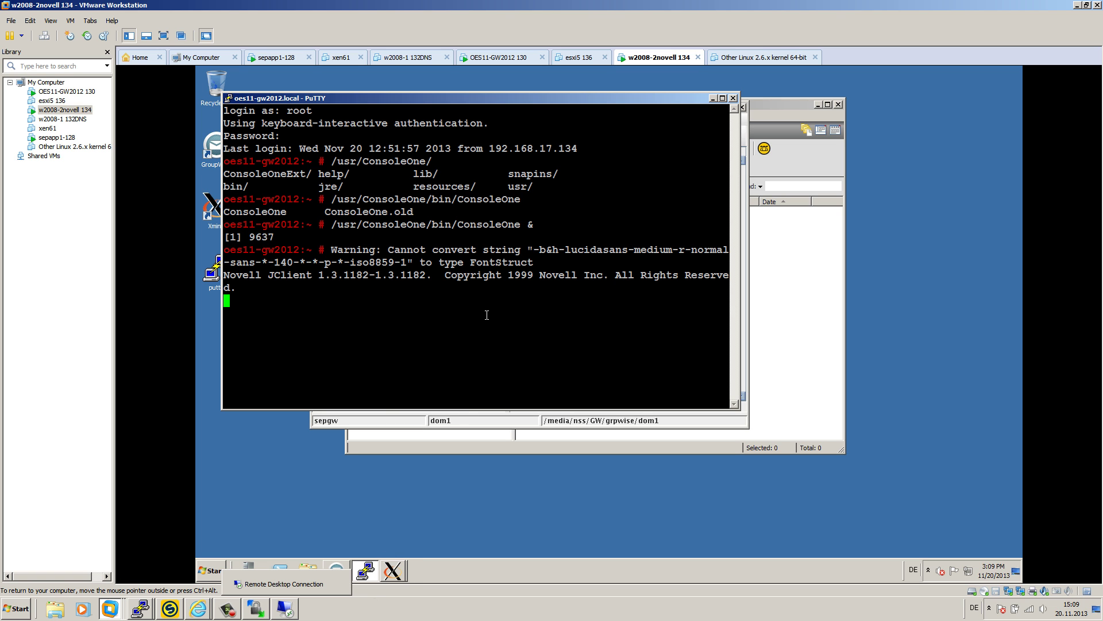
key("Return")
key("Return")
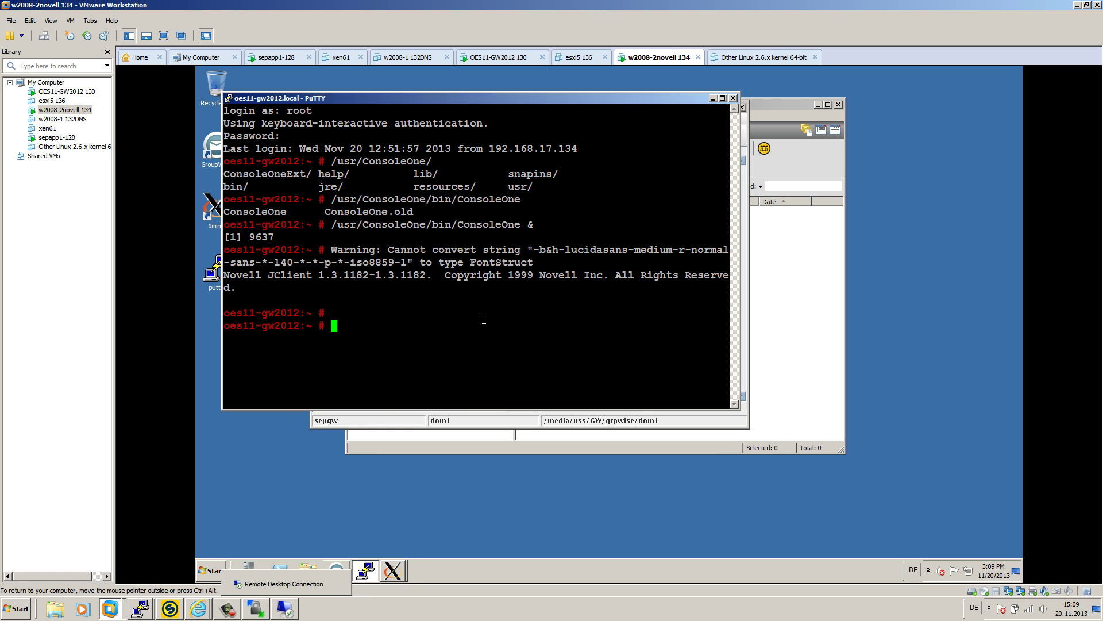
type("cd /media/nss/")
key("Tab")
key("Tab")
key("Return")
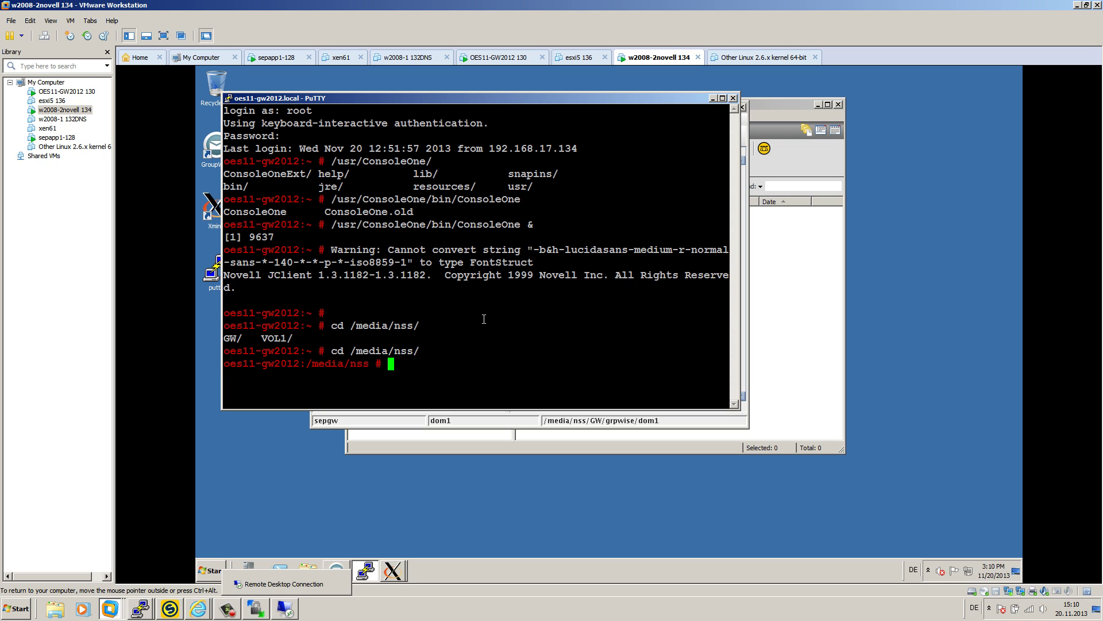
type("ls")
key("Return")
type("cd ")
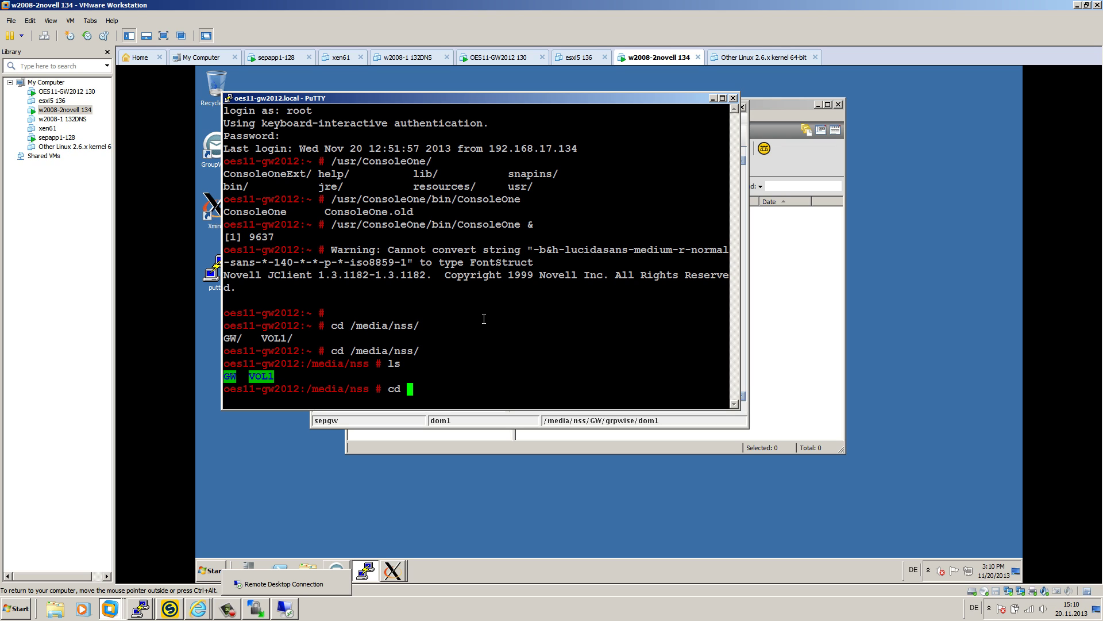
type("GW/")
key("Return")
type("ls")
key("Return")
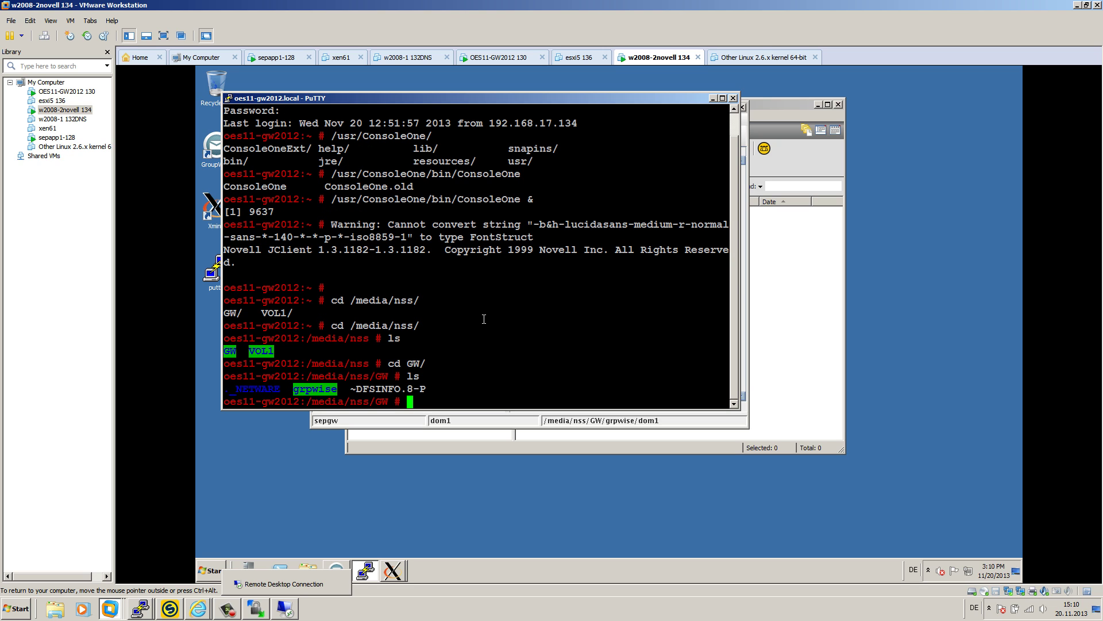
type("cd ..")
key("Return")
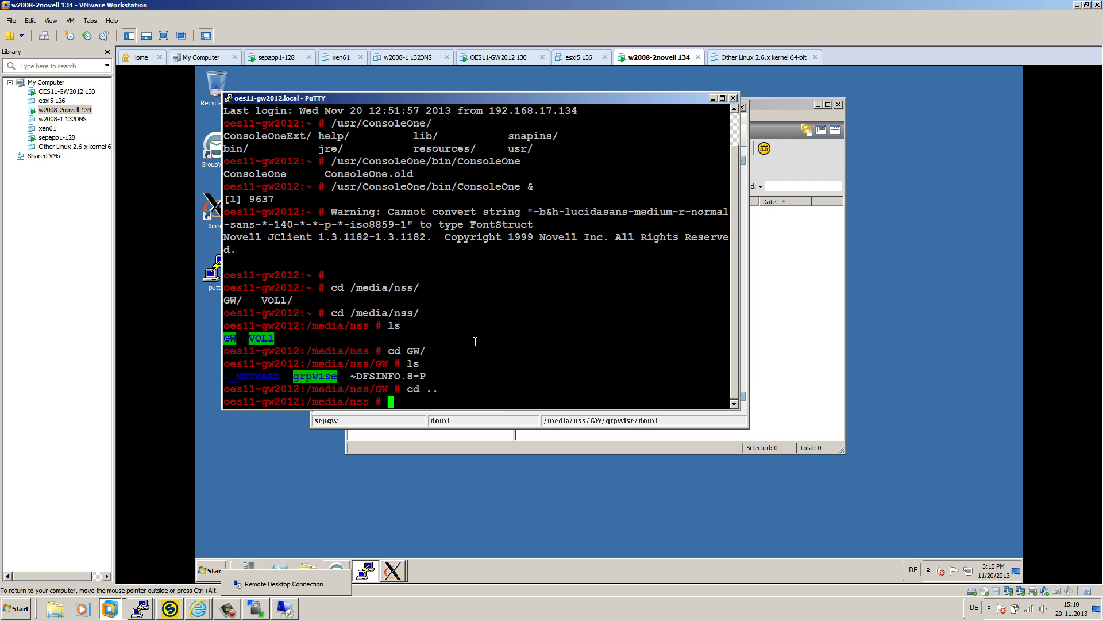
- Change into /media/nss/VOL1/grpwise and create the restorevid directory with mkdir
type("cd VOL1/")
key("Return")
type("ls")
key("Return")
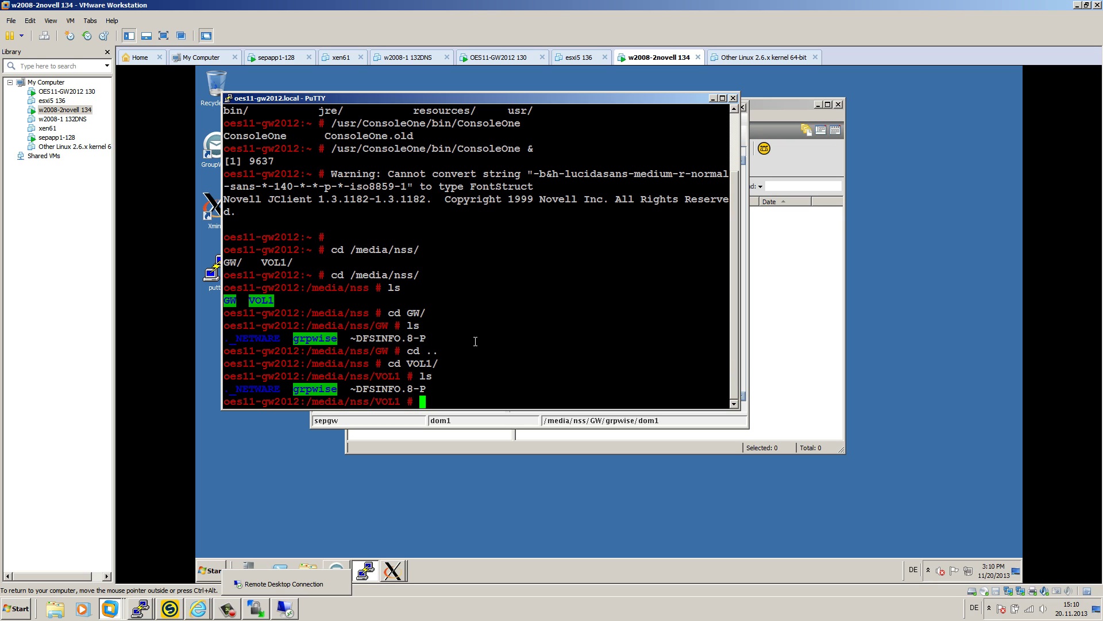
type("cd grpwise/")
key("Return")
type("ls")
key("Return")
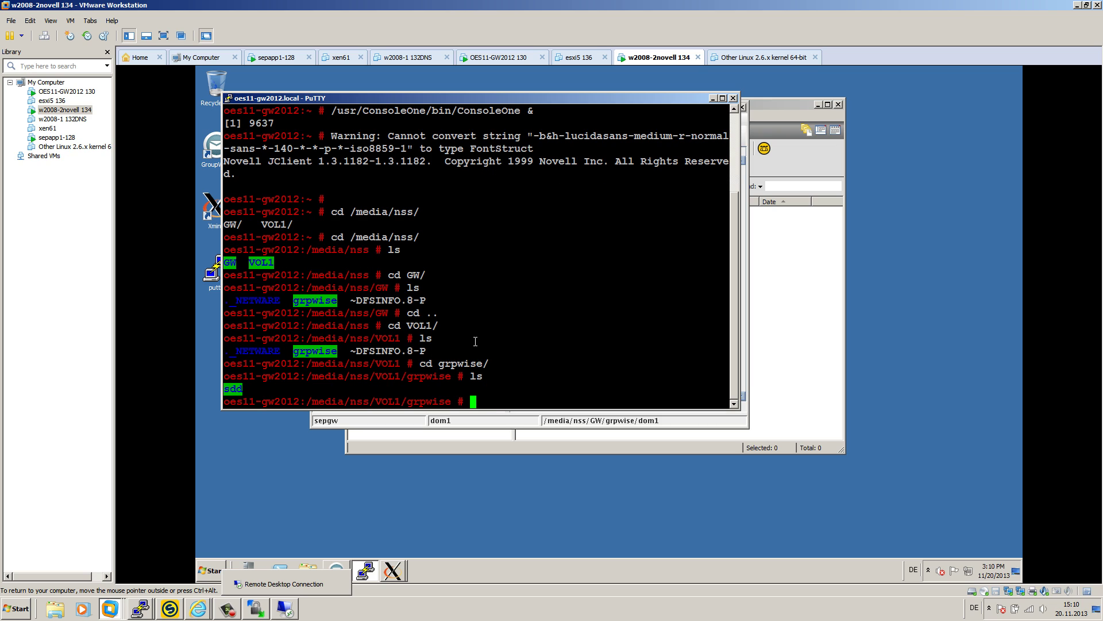
type("mkdior")
key("BackSpace")
key("BackSpace")
key("BackSpace")
key("BackSpace")
type("ir restorevid")
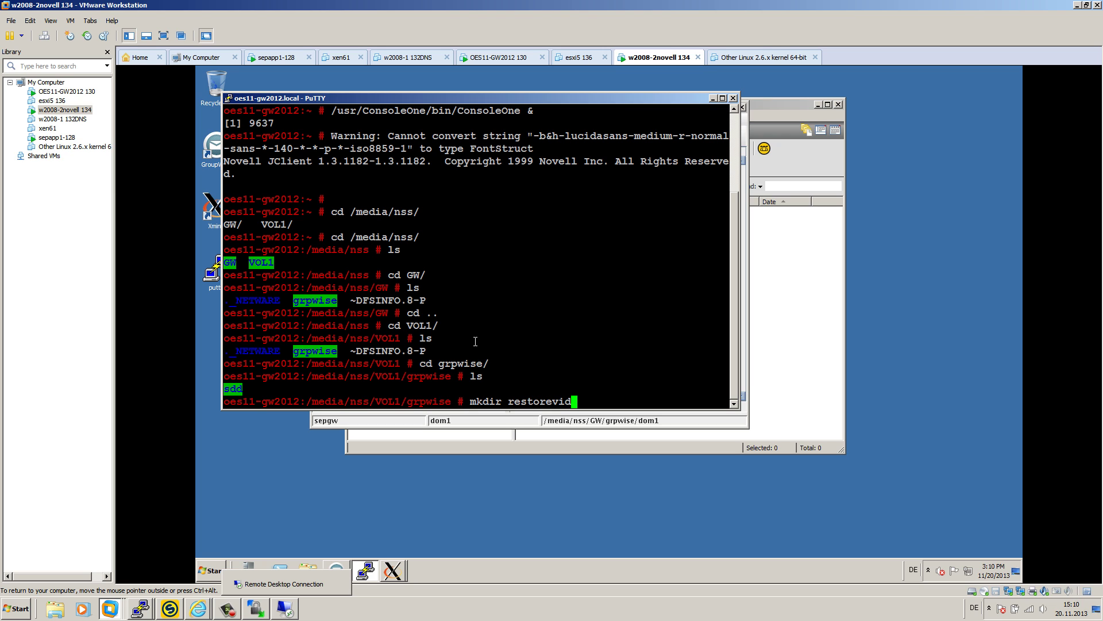
key("Return")
- Change into restorevid and select its path in the prompt for copying
left_click(776, 257)
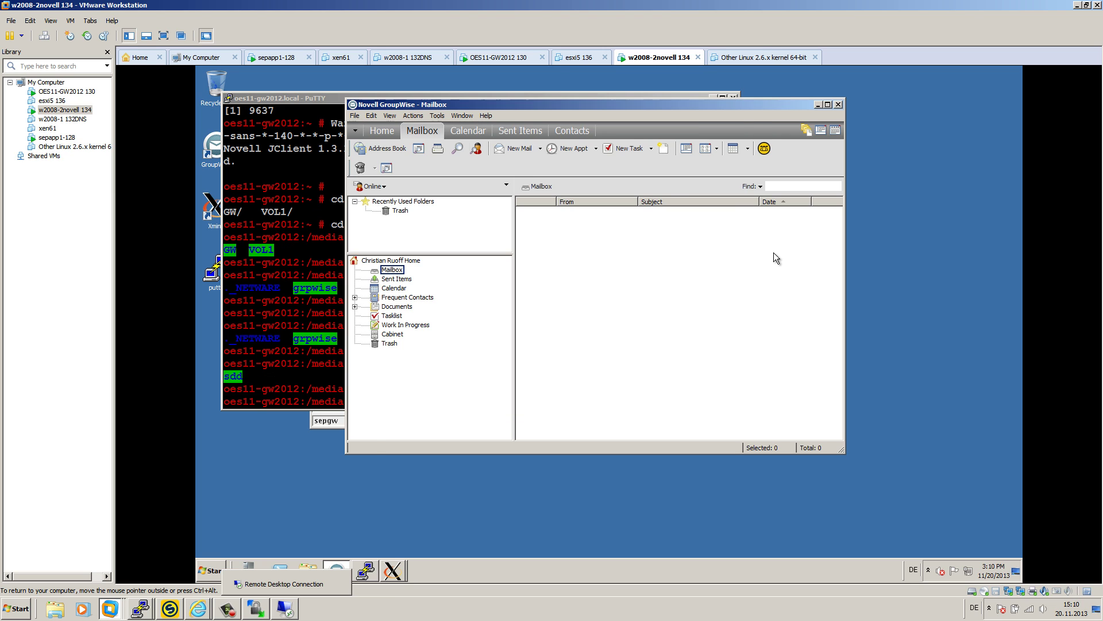
left_click(287, 293)
type("cd r")
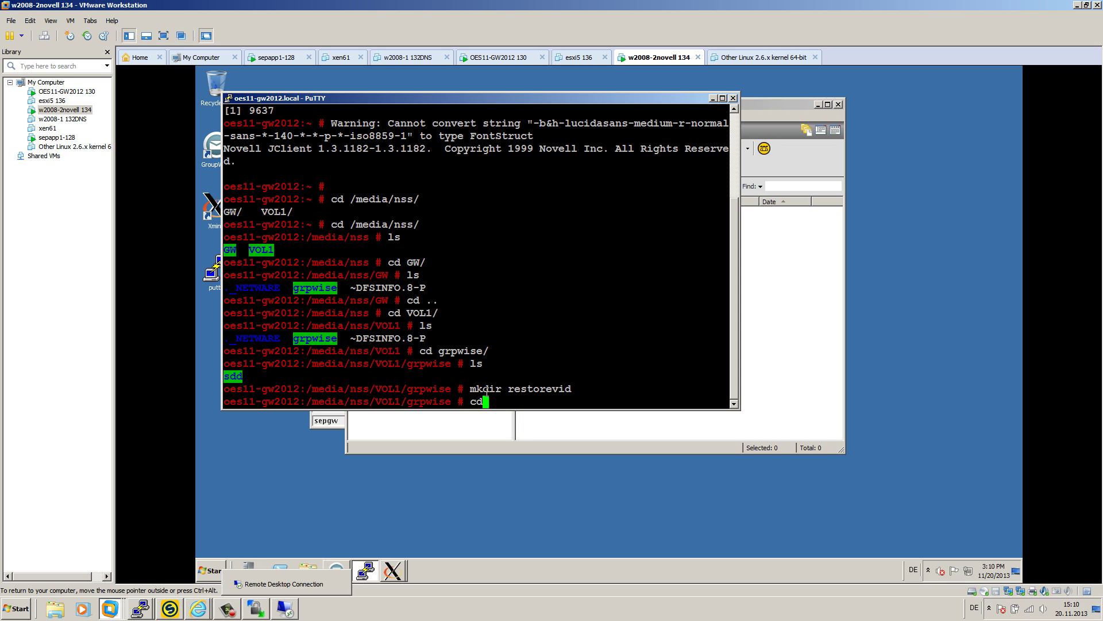
key("Tab")
key("Return")
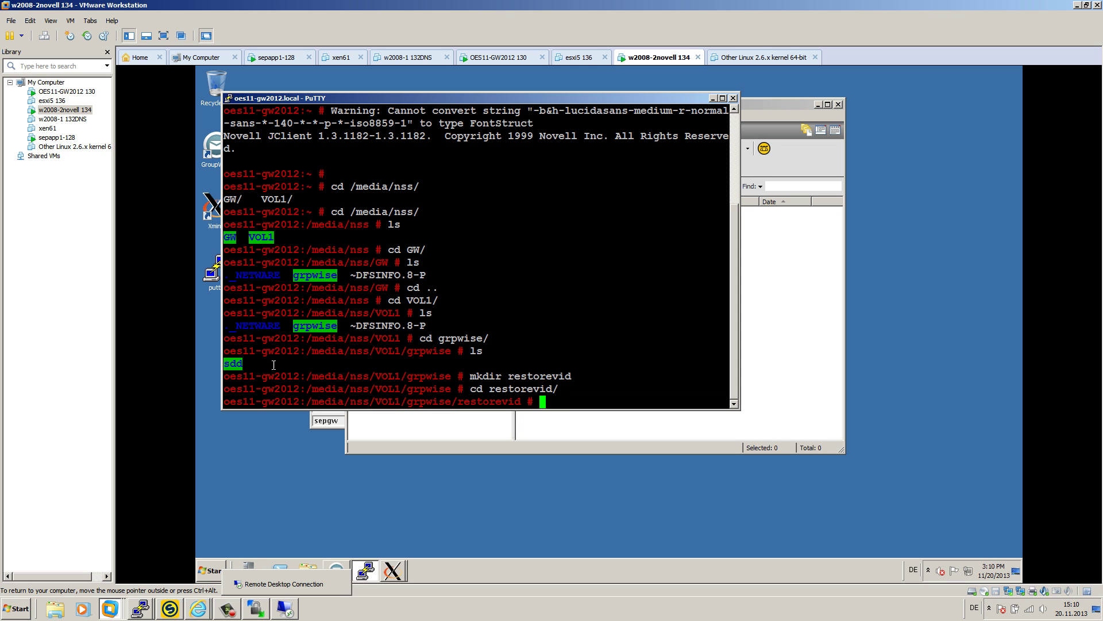
left_click_drag(307, 401, 519, 398)
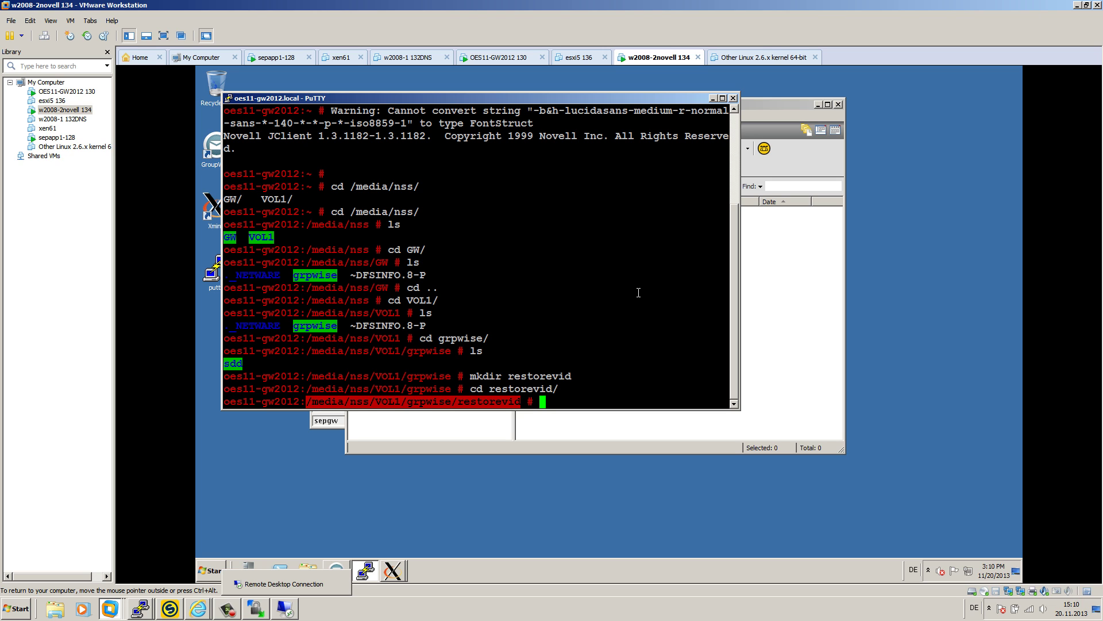
key("Return")
left_click(791, 278)
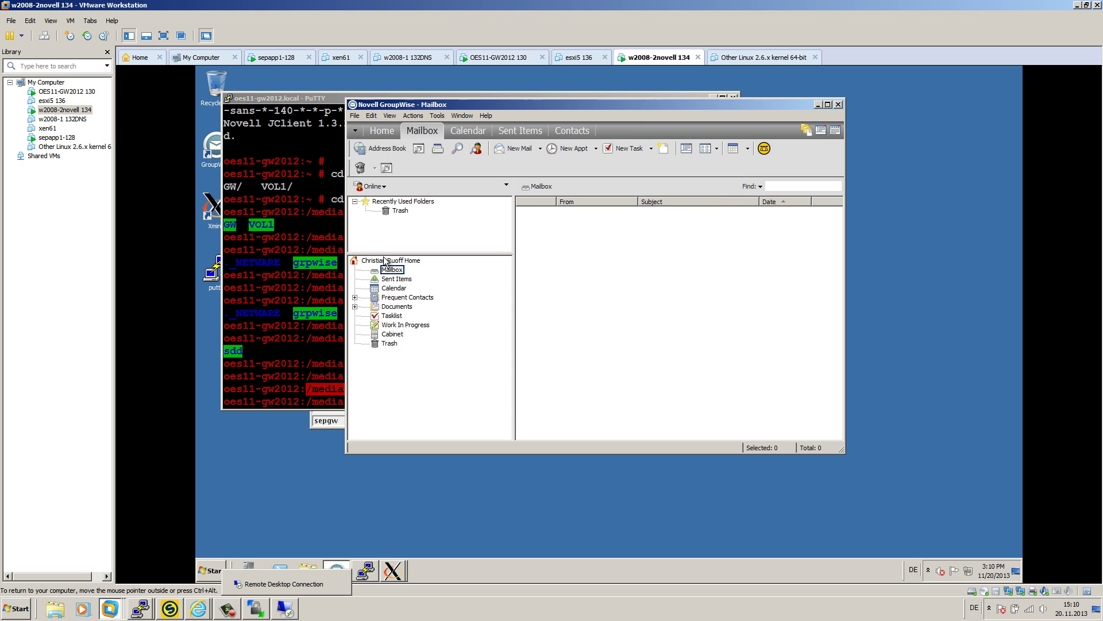
- Create restore area 'vidarea' with UNC and Linux paths /media/nss/VOL1/grpwise/restorevid
left_click(325, 420)
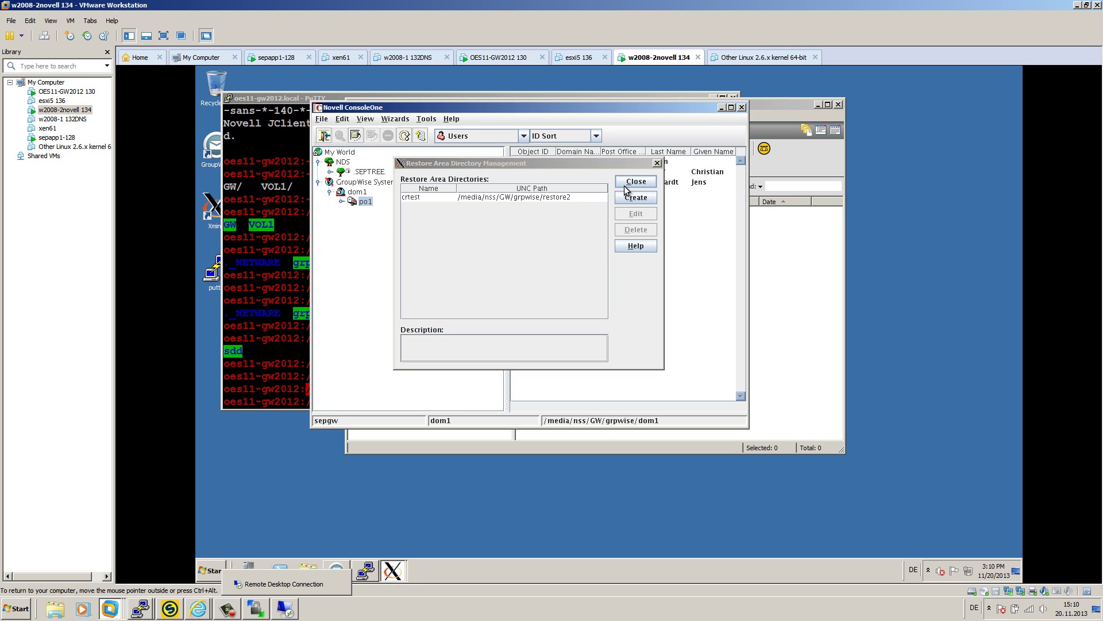
left_click(636, 198)
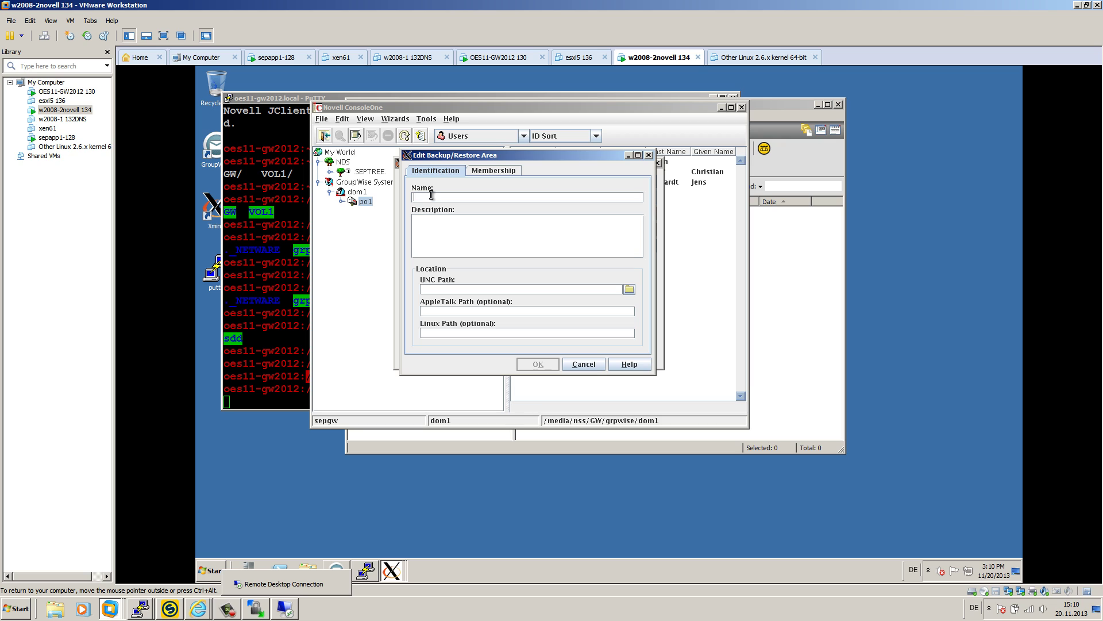
type("vidarea")
left_click(453, 289)
type("/media/nss/VOL1/grpwise/restorevid")
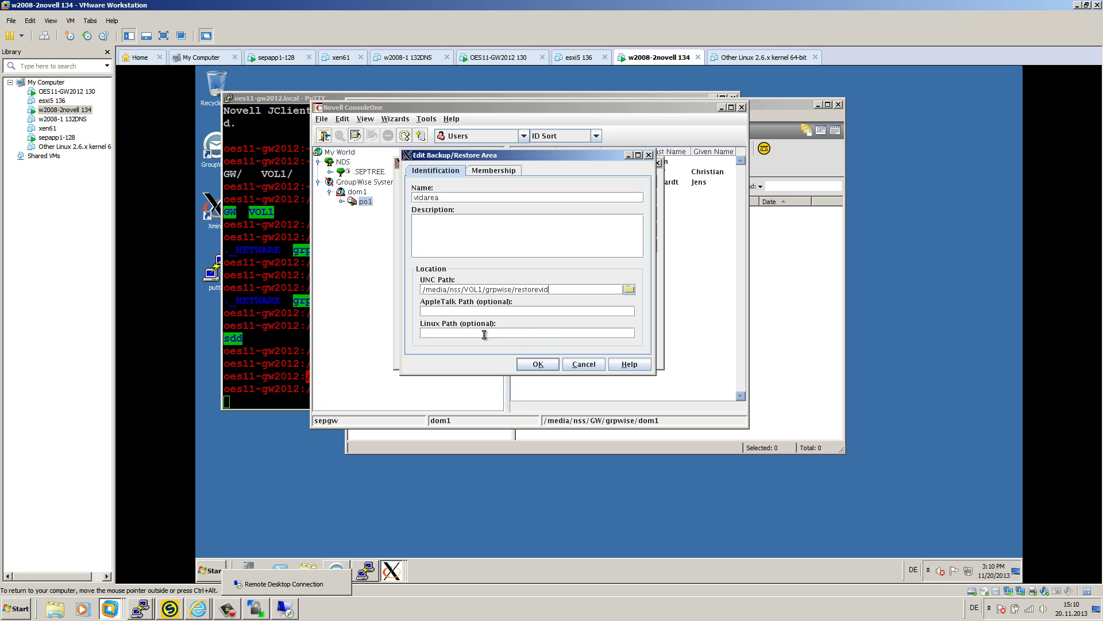
left_click(493, 331)
type("/media/nss/VOL1/grpwise/restorevid")
- Add admin and a second po1 user as vidarea members, then save the restore area
left_click(499, 170)
left_click(577, 328)
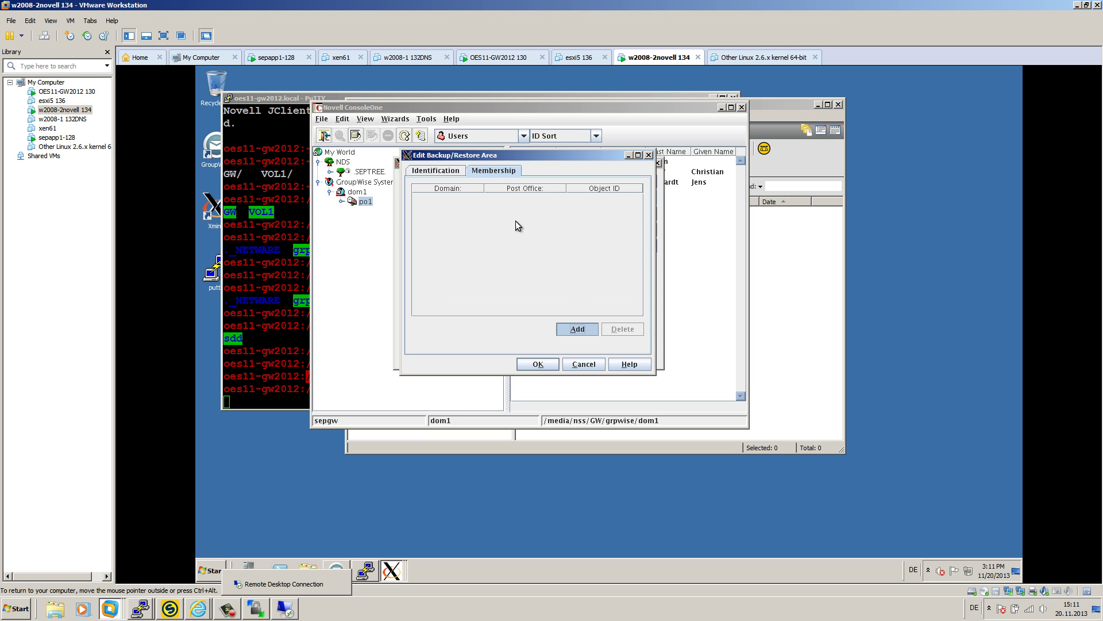
double_click(414, 216)
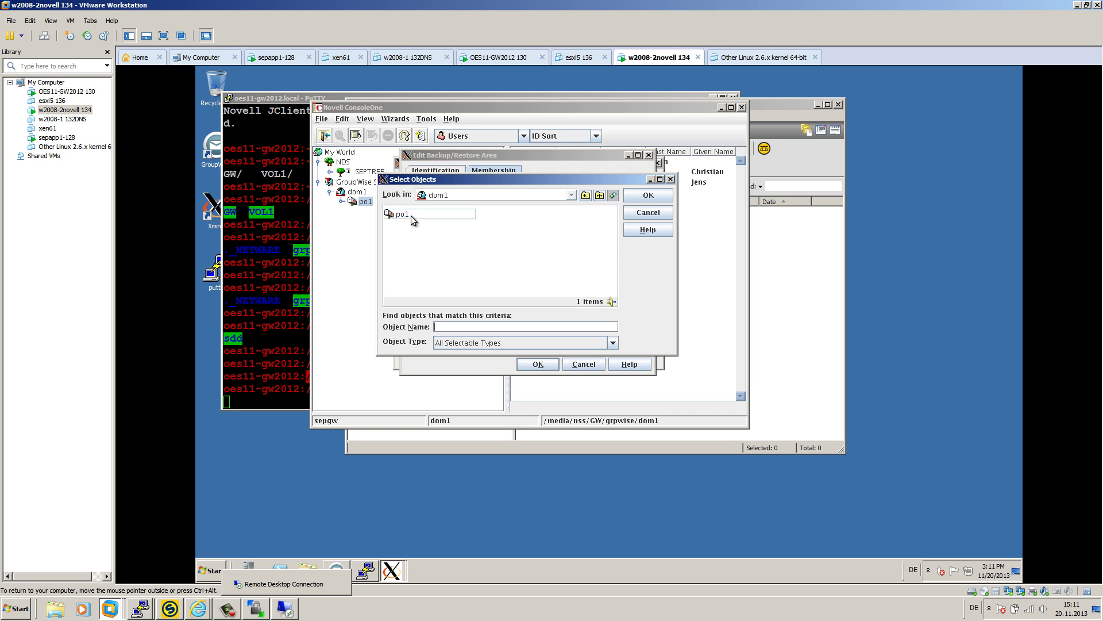
left_click(440, 225)
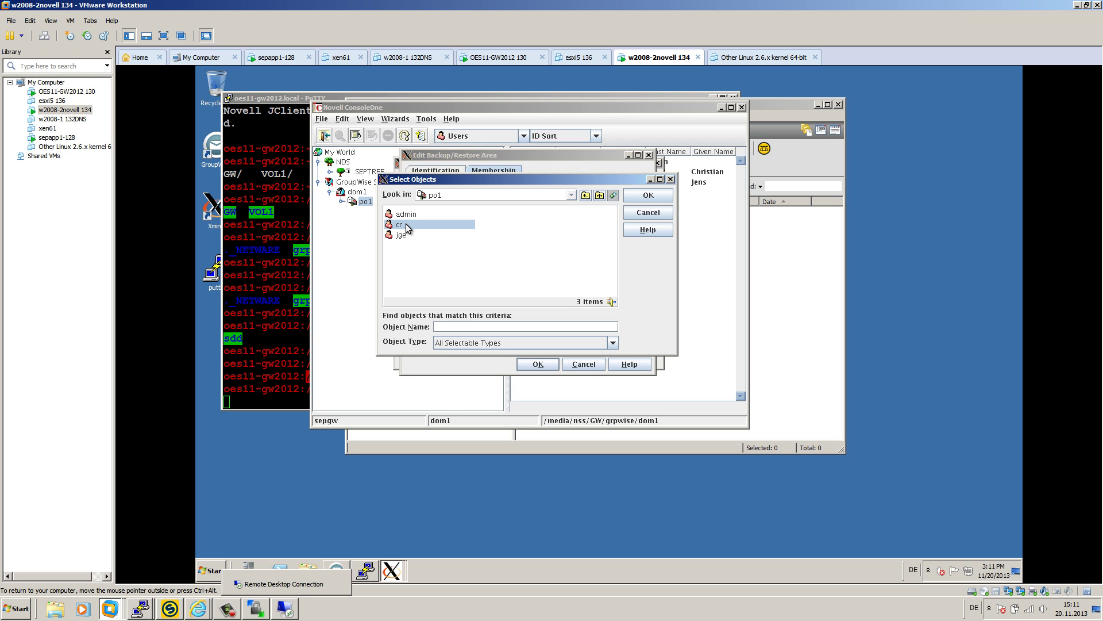
double_click(407, 227)
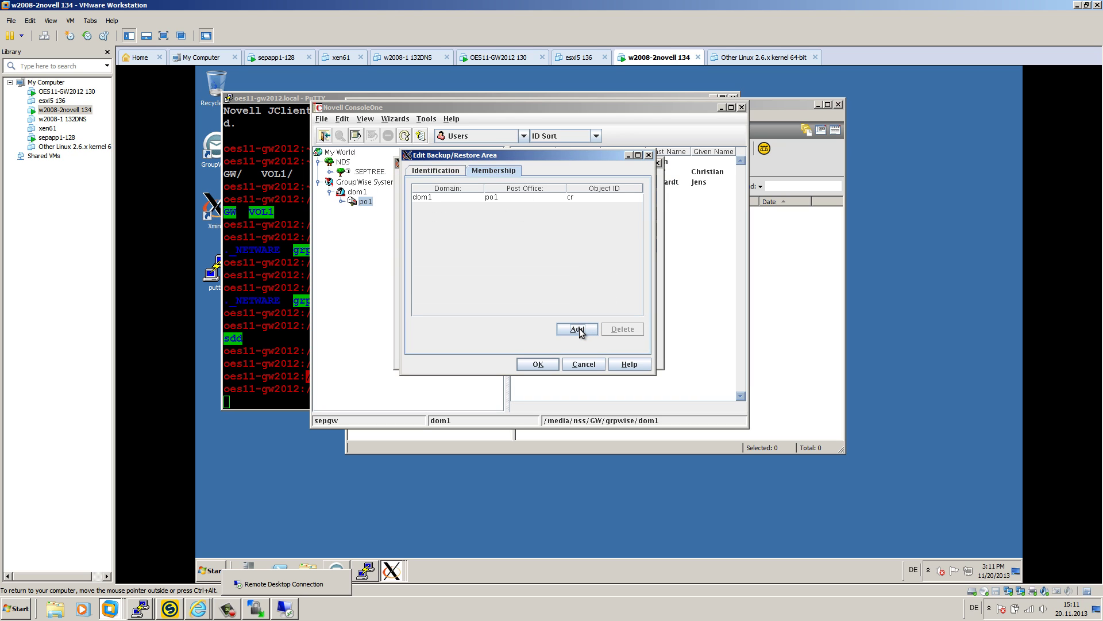
left_click(577, 329)
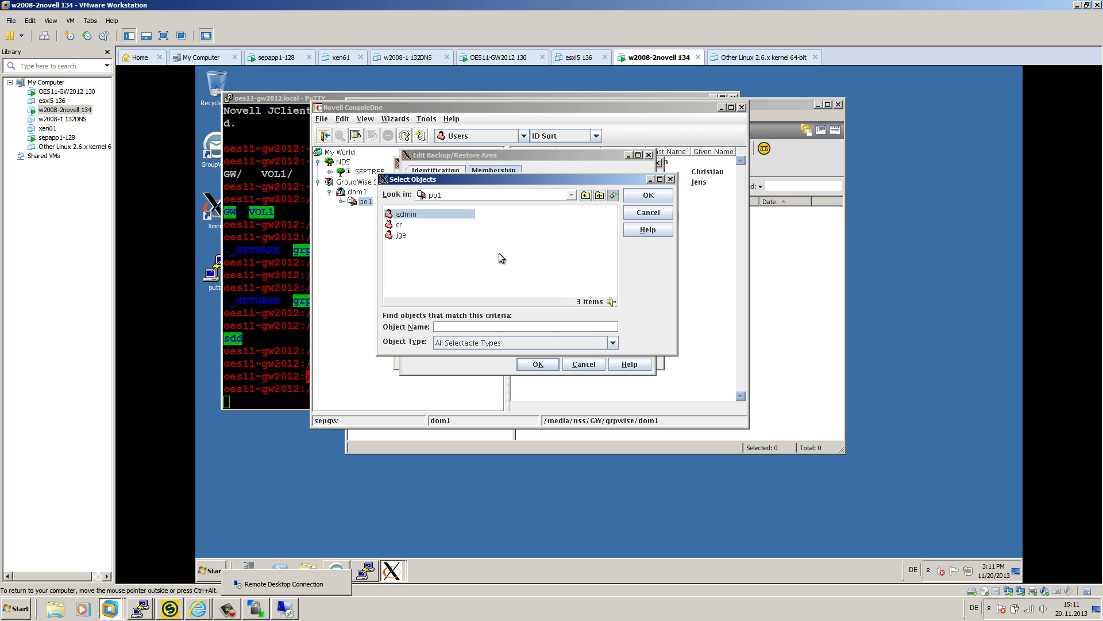
double_click(415, 220)
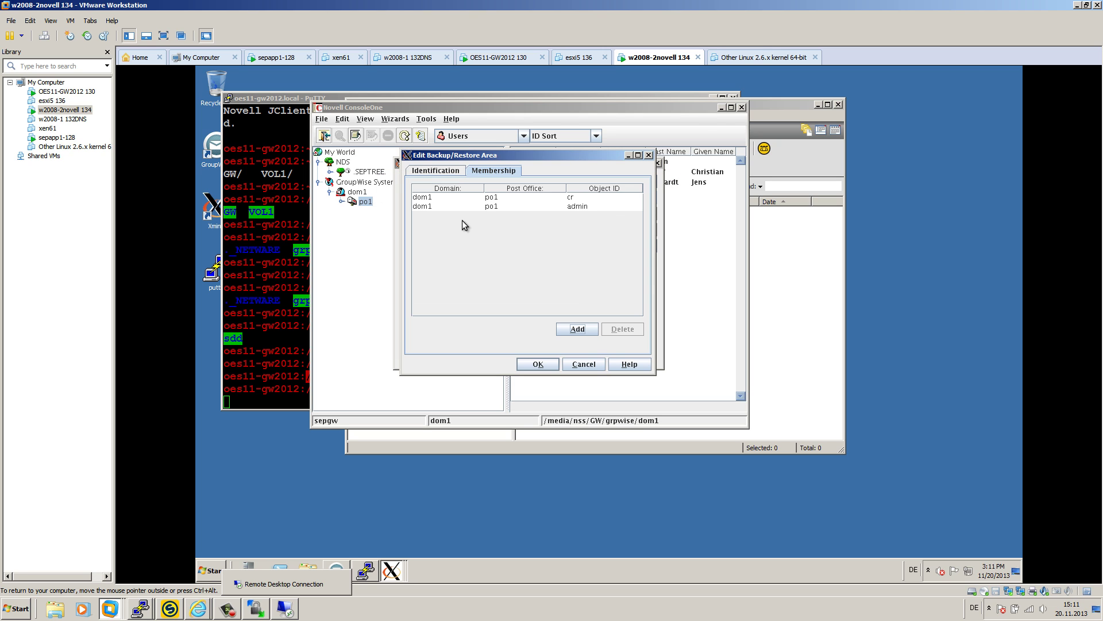
left_click(542, 366)
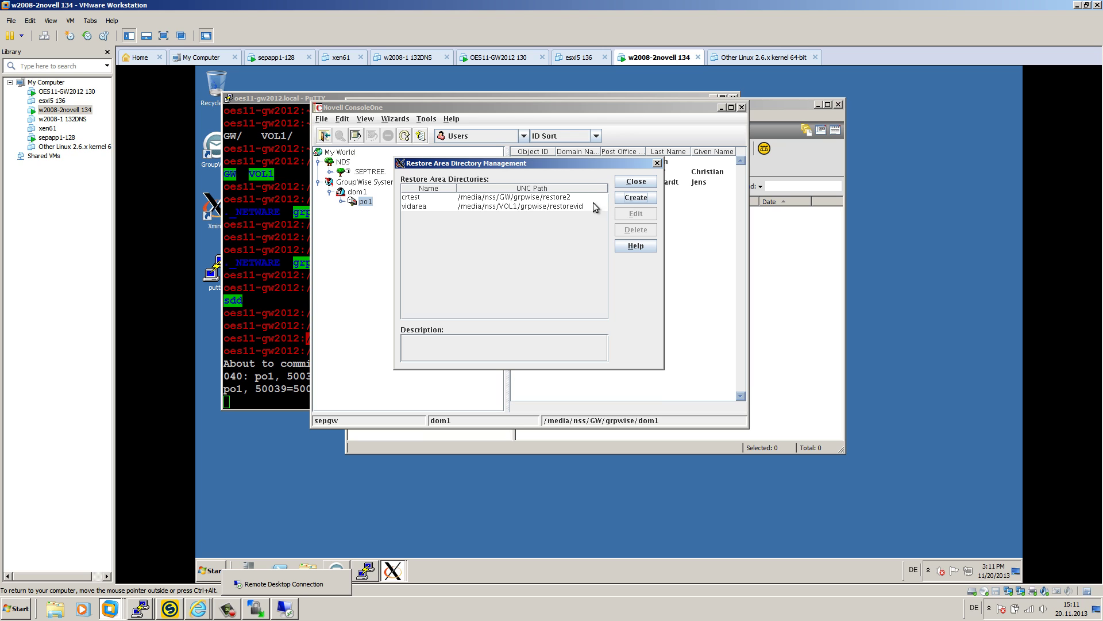
- Review the crtest restore area's membership and close it without changes
left_click(420, 197)
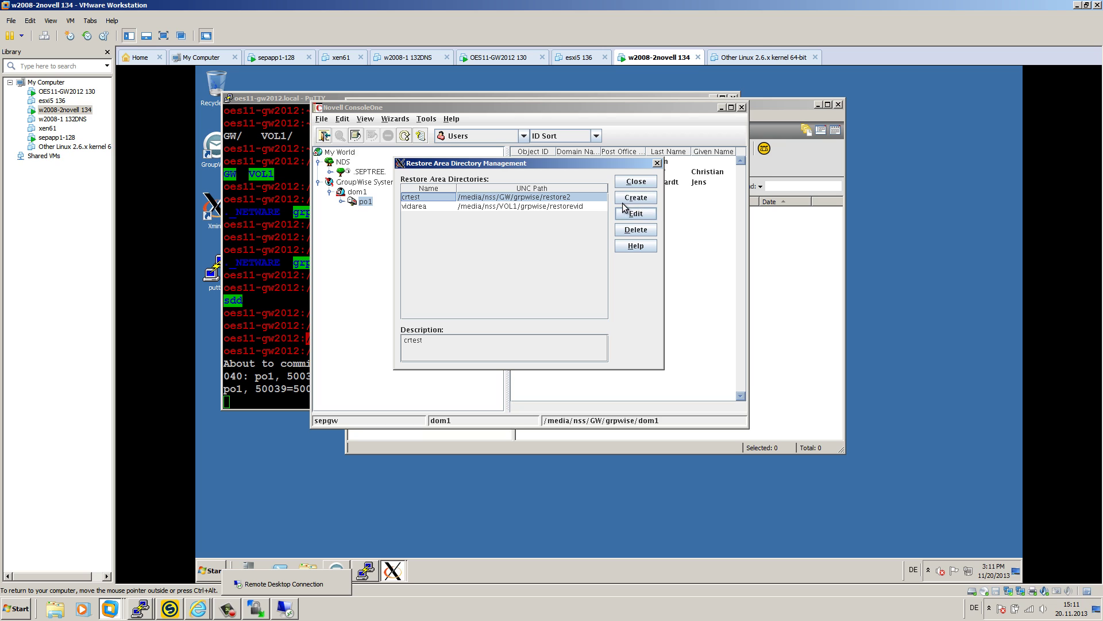
left_click(570, 198)
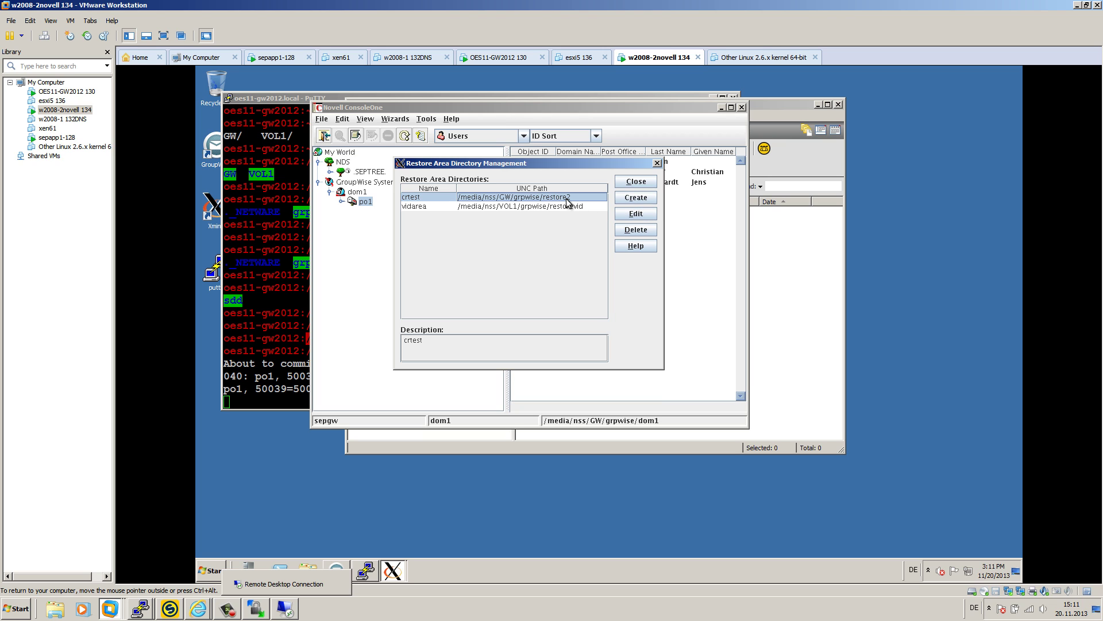
left_click(643, 214)
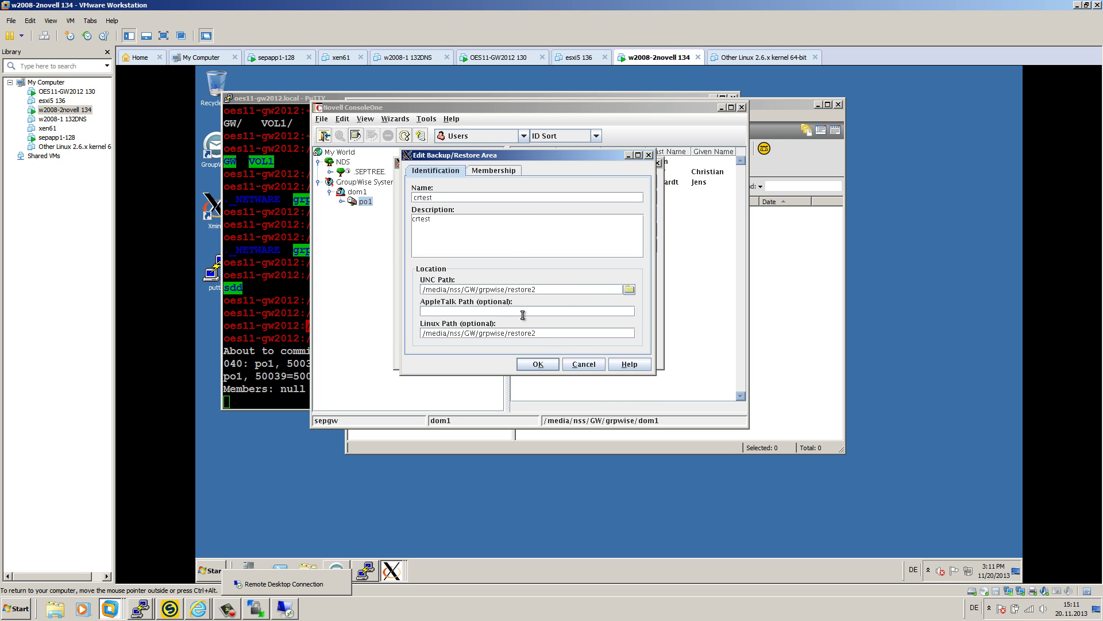
left_click(490, 169)
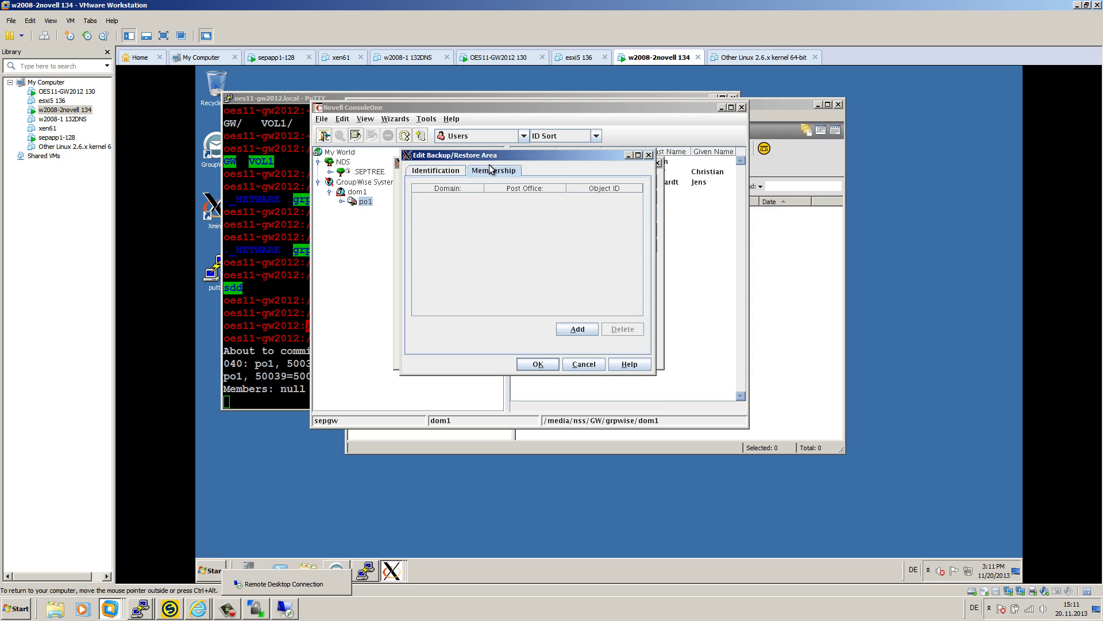
left_click(451, 172)
left_click(584, 364)
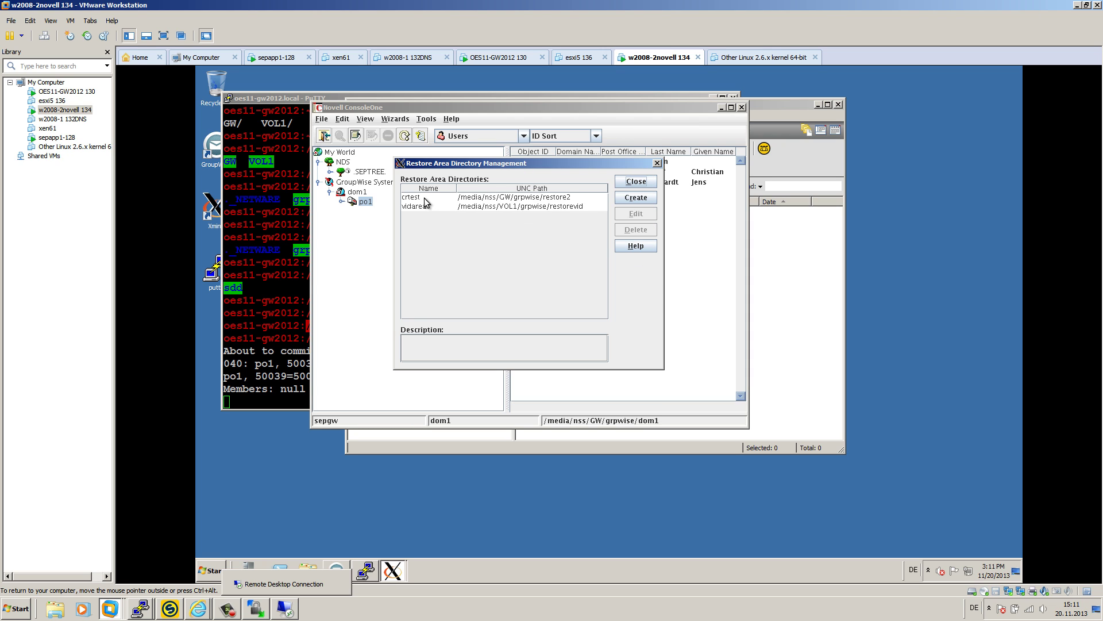
- Delete the crtest restore area and close Restore Area Directory Management
left_click(429, 197)
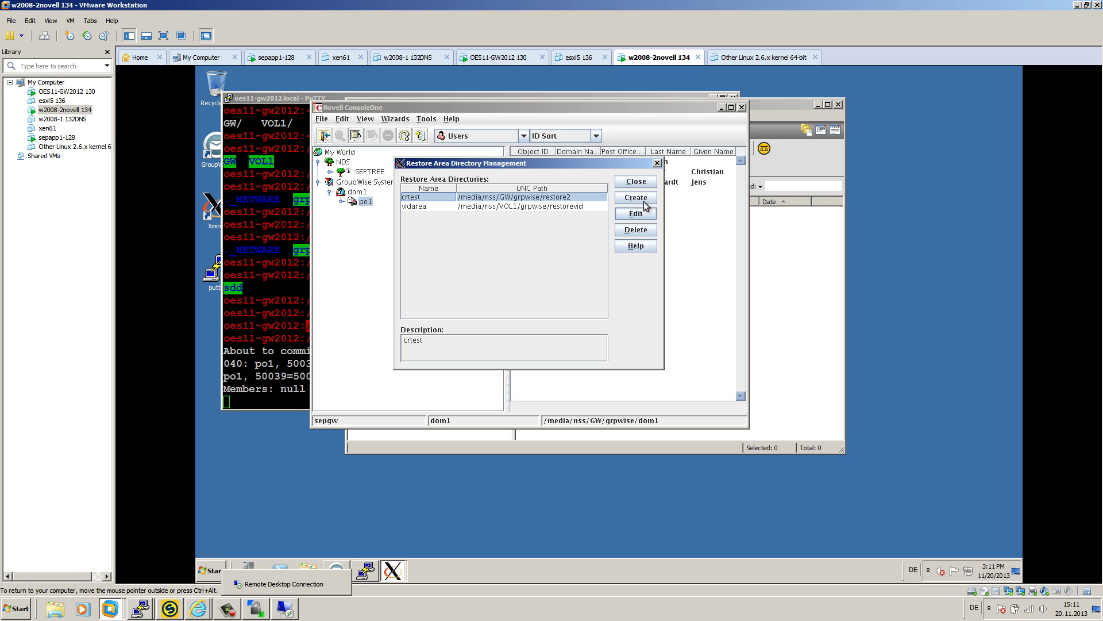
left_click(636, 229)
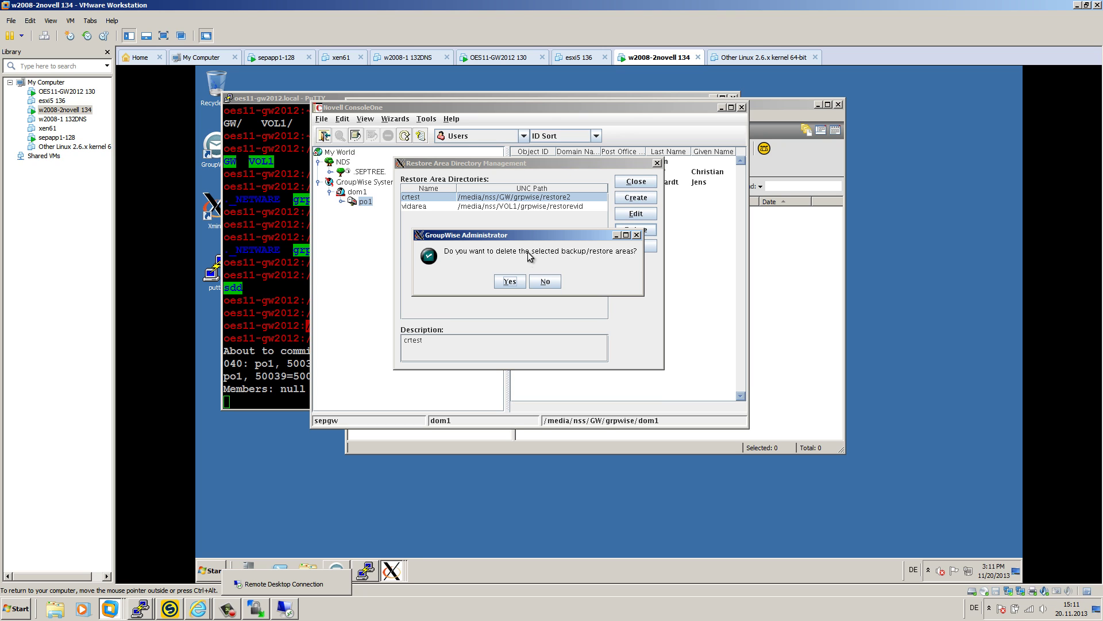
left_click(508, 280)
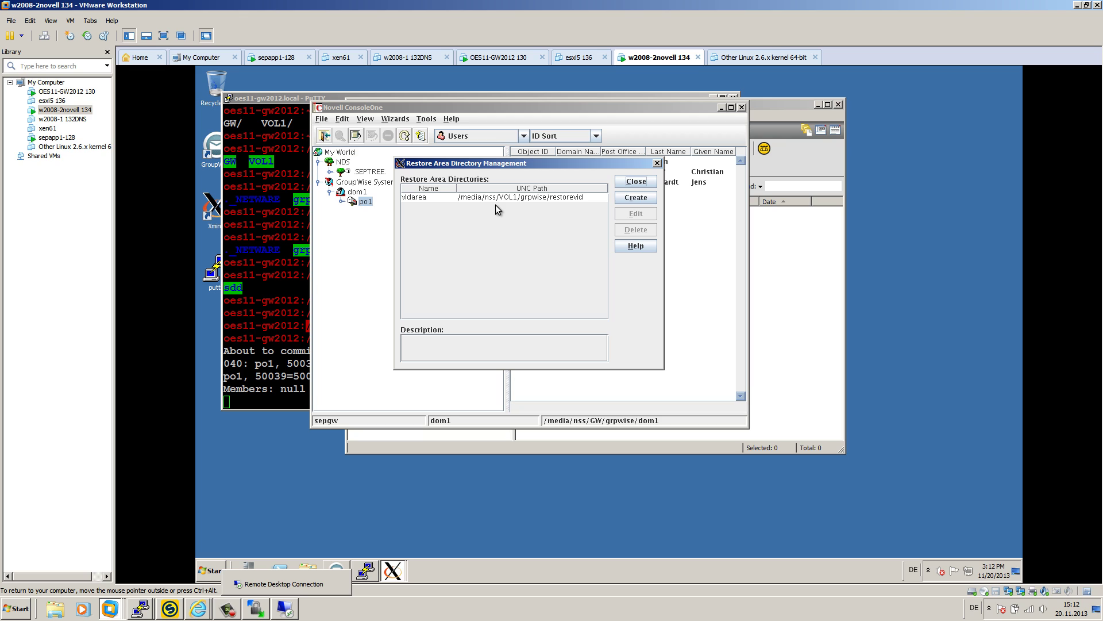
left_click(657, 163)
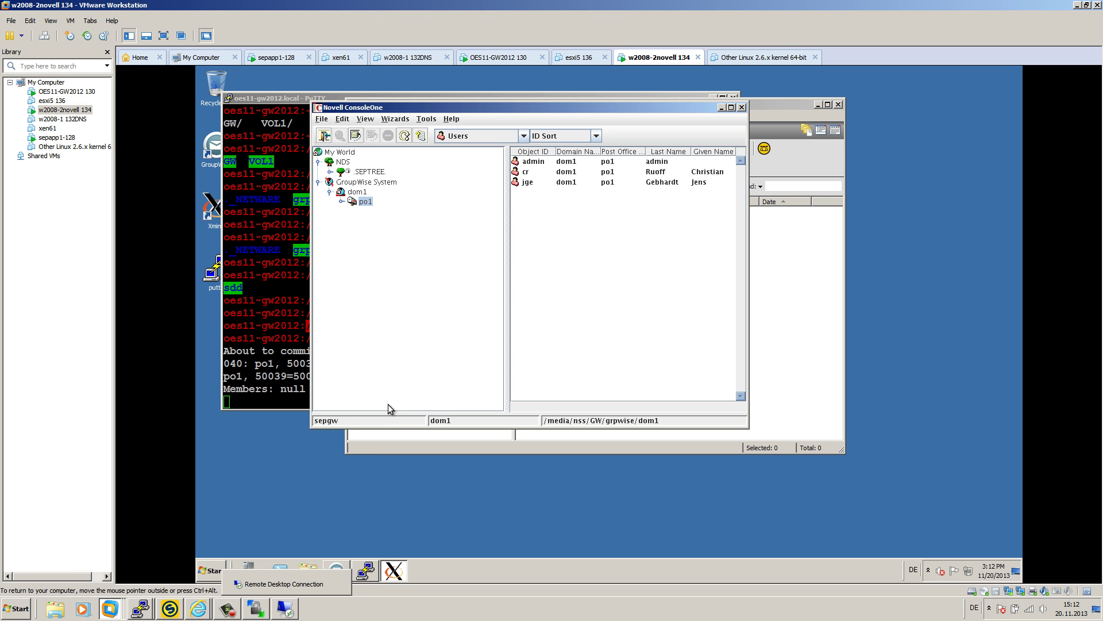
- Start a restore from the oes11-gw2012_1POpo1 backup using the GroupWise backup task
left_click(170, 608)
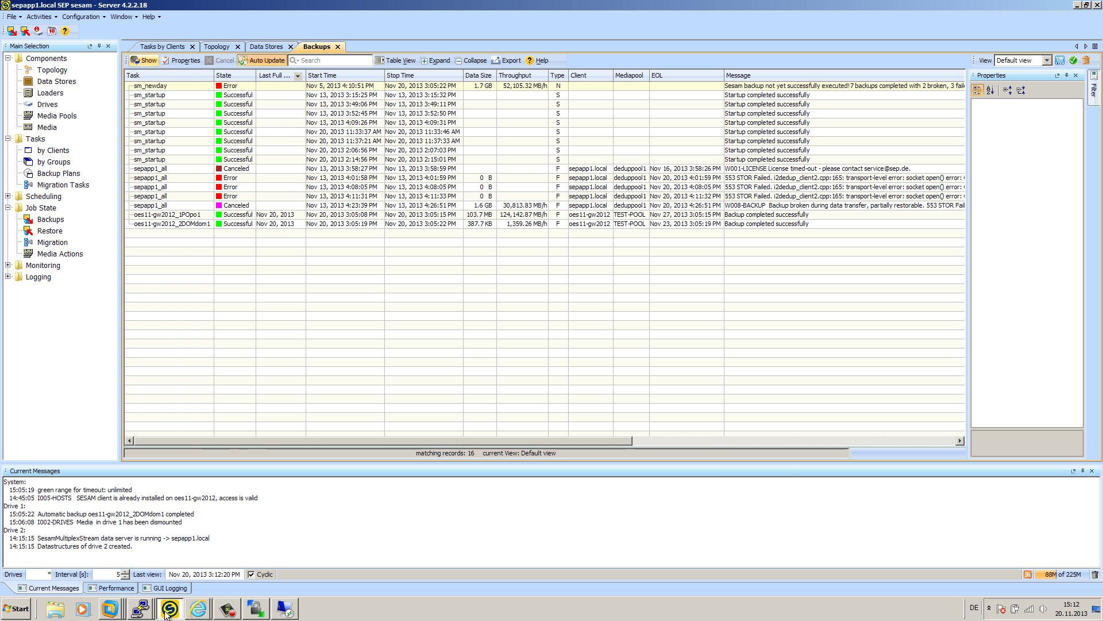
left_click(207, 215)
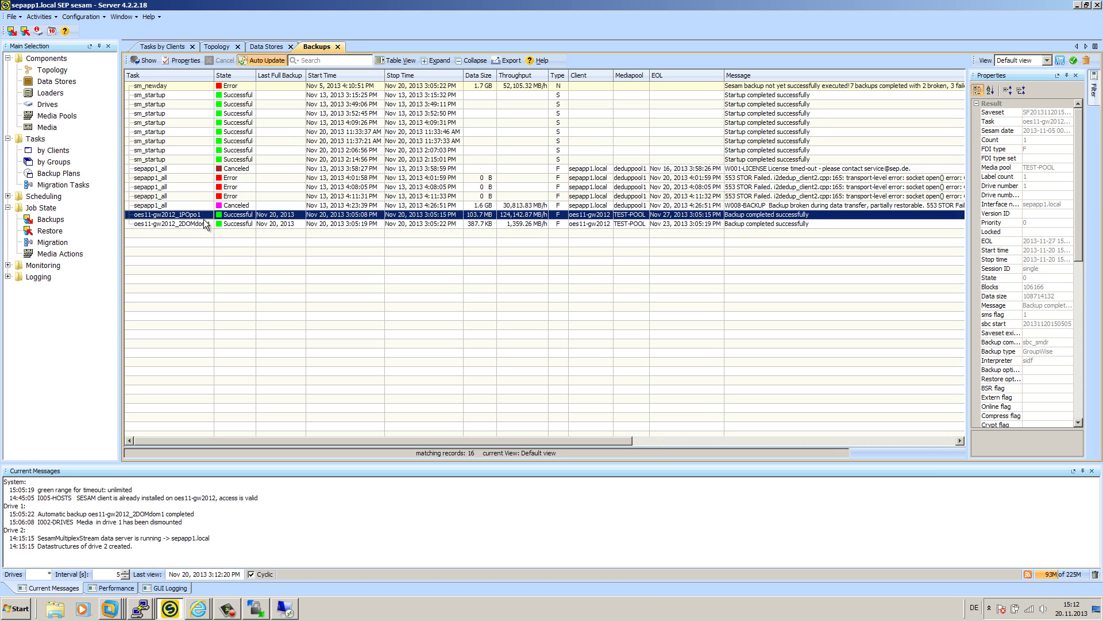
right_click(202, 217)
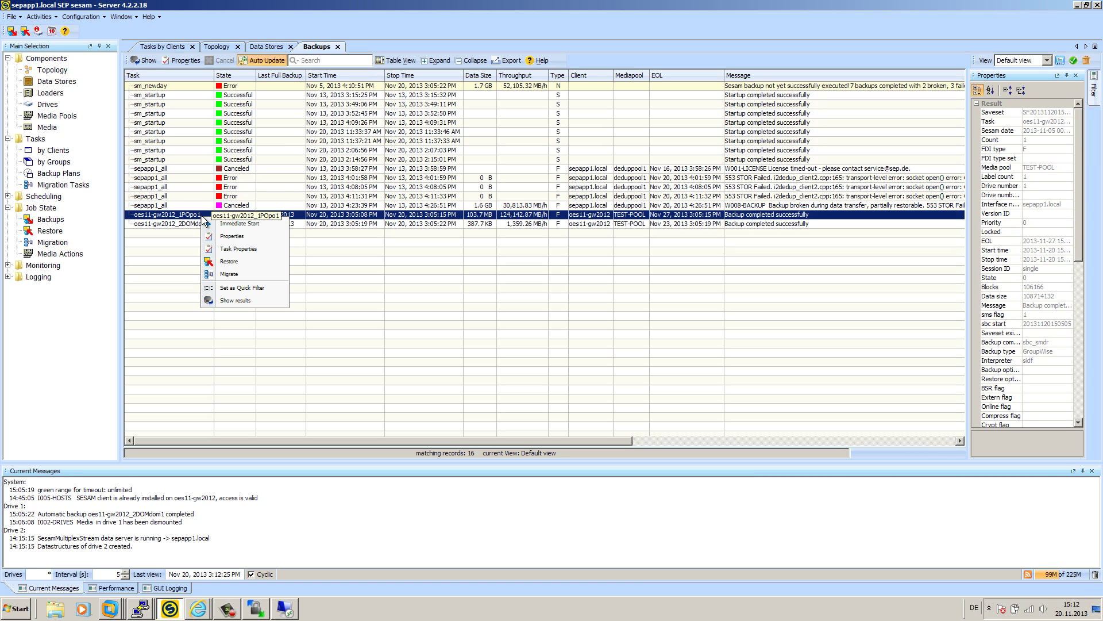
key("Return")
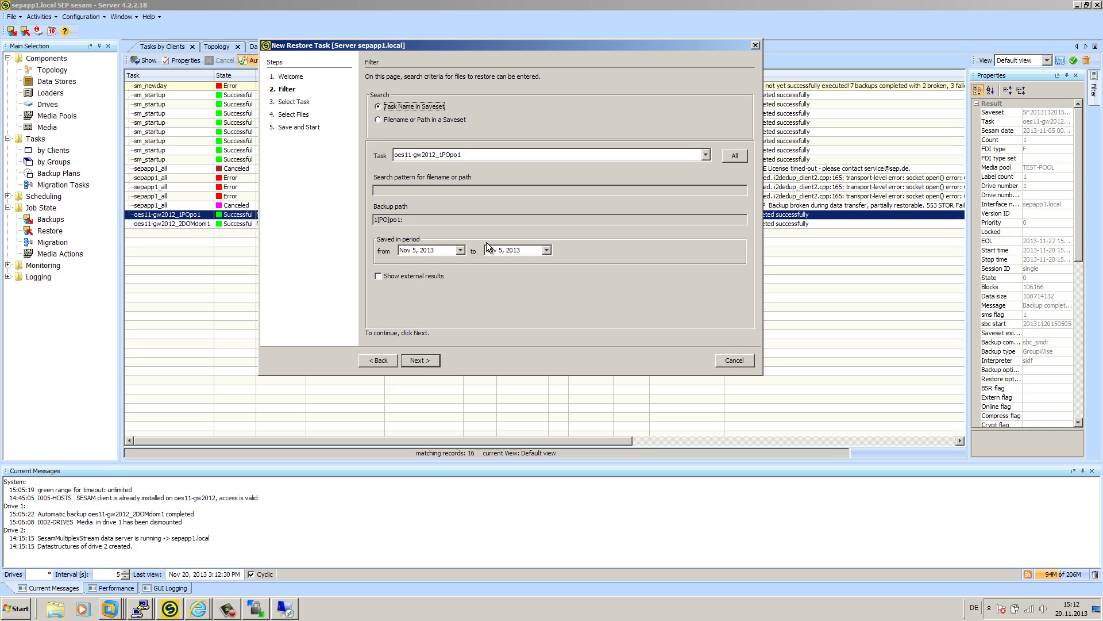
left_click(436, 361)
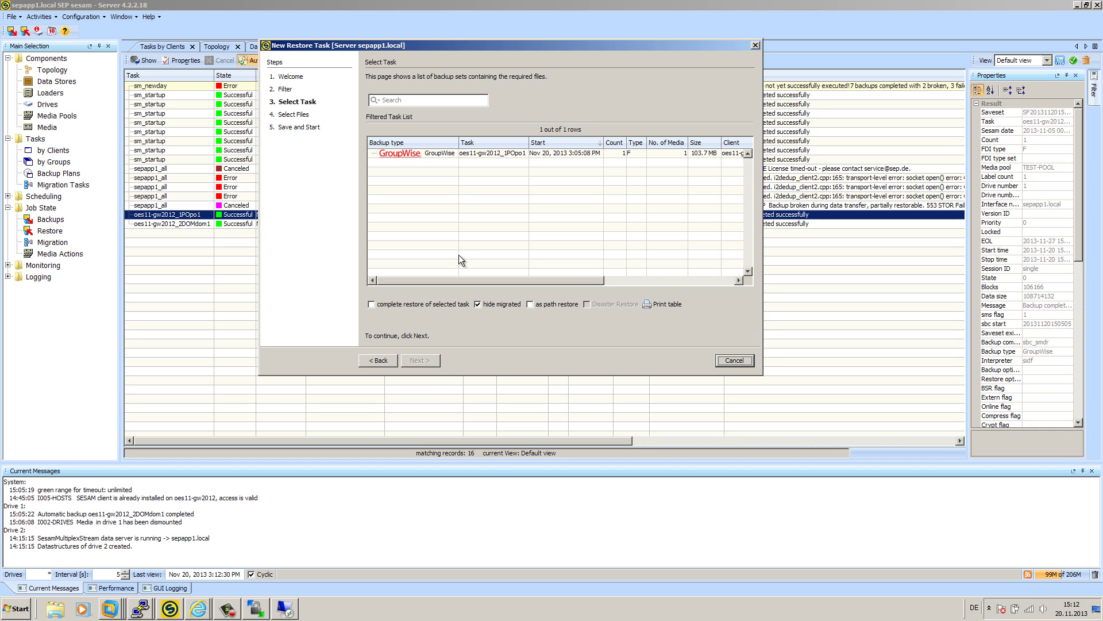
left_click(470, 153)
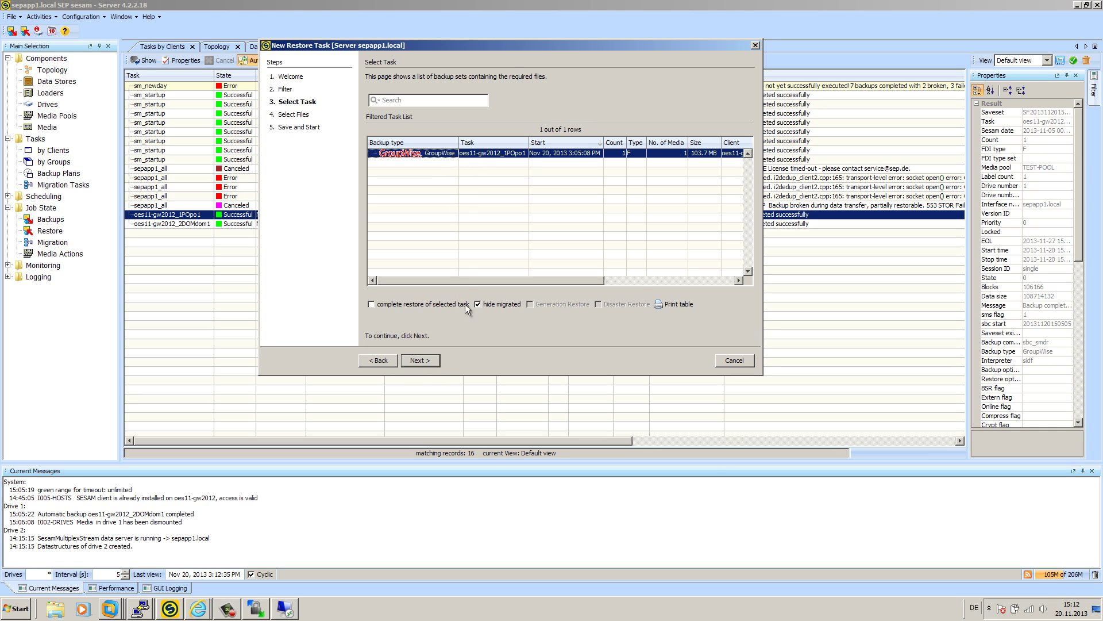
left_click(424, 360)
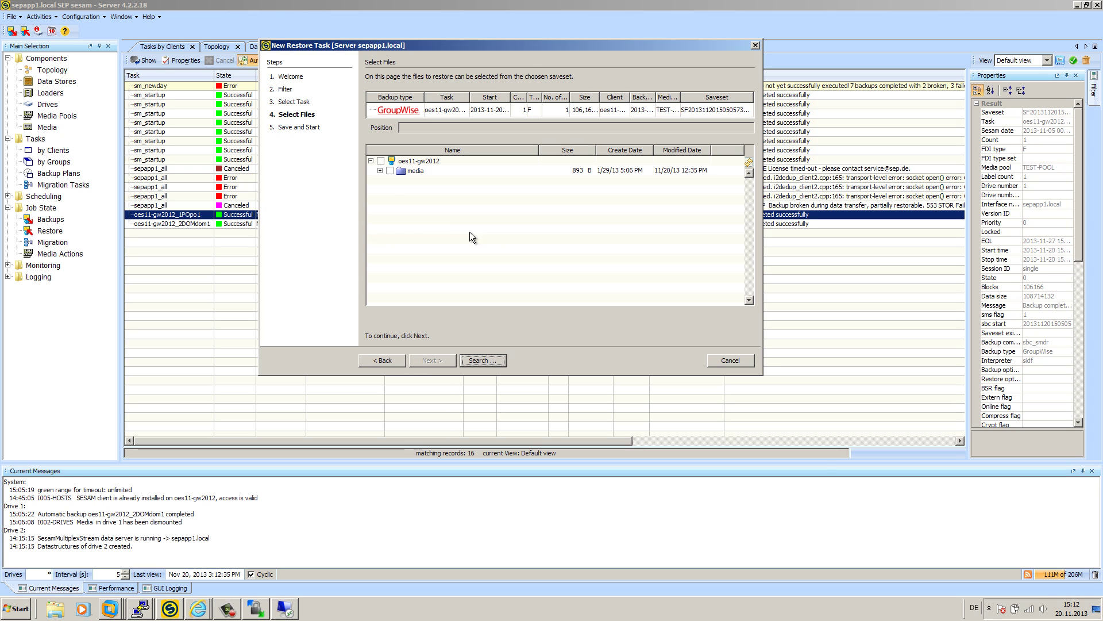
- Mark the whole /media/nss/GW/grpwise/po1 post office folder for restore
left_click(380, 170)
left_click(389, 181)
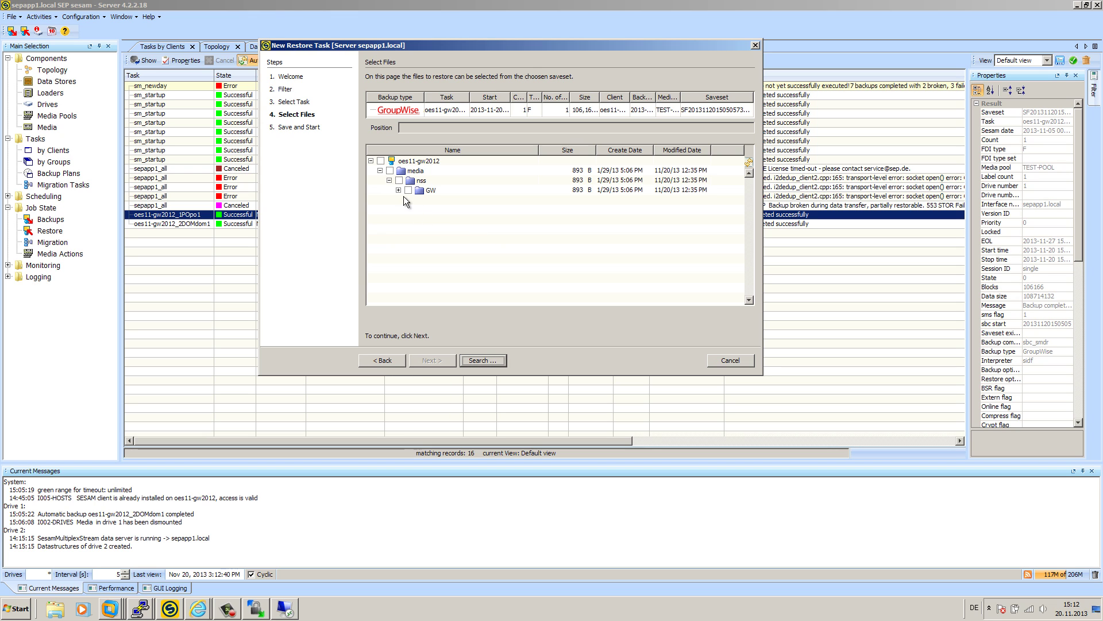
left_click(398, 191)
left_click(407, 200)
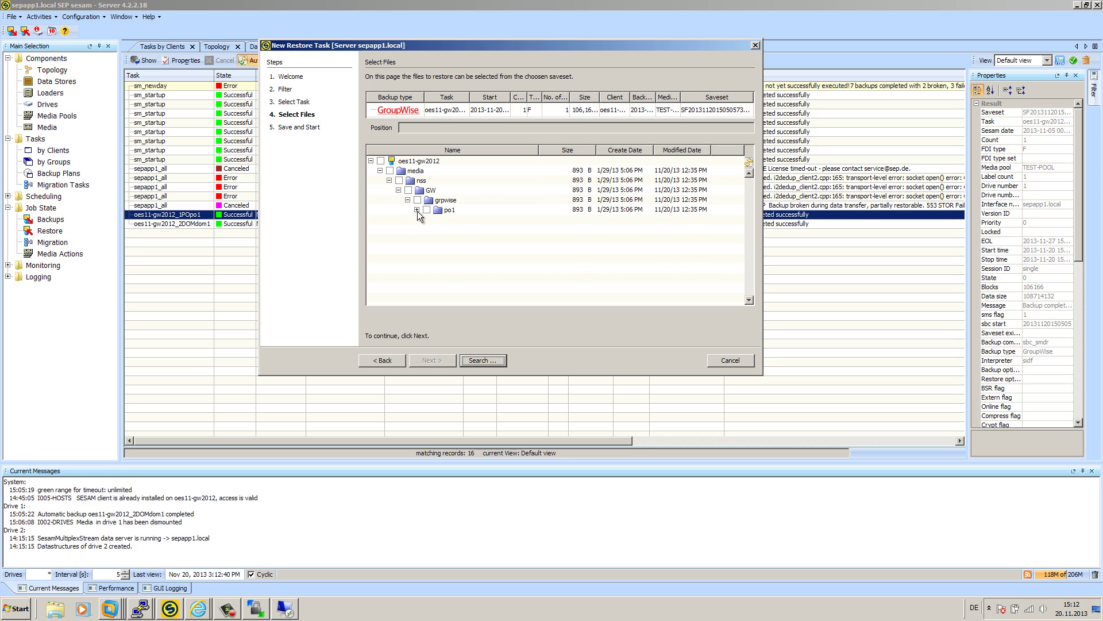
left_click(416, 209)
left_click(426, 209)
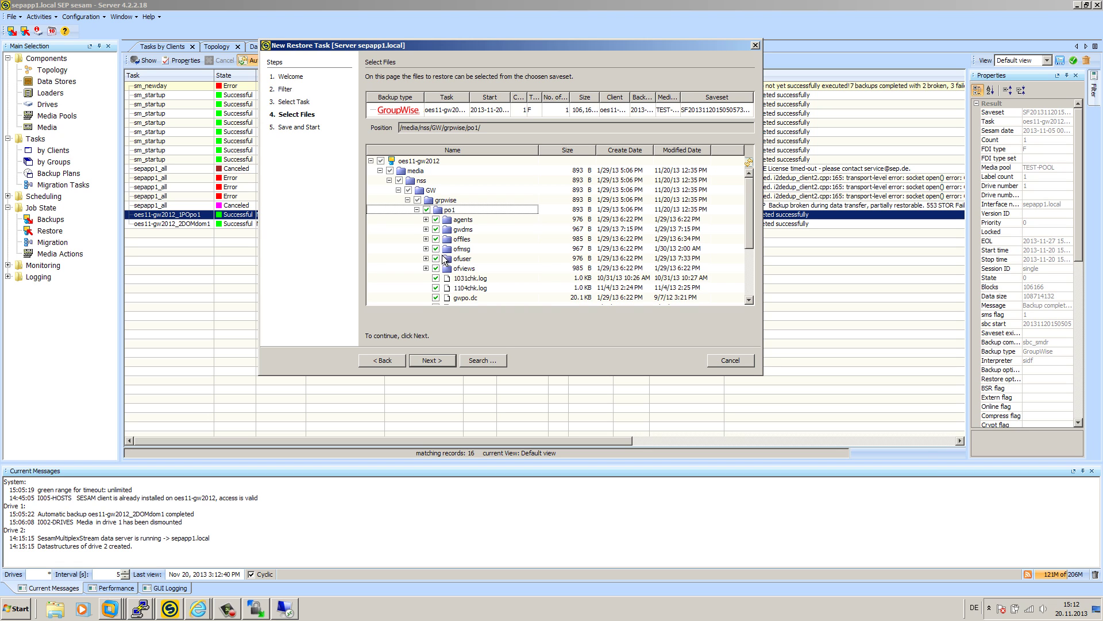
left_click(440, 360)
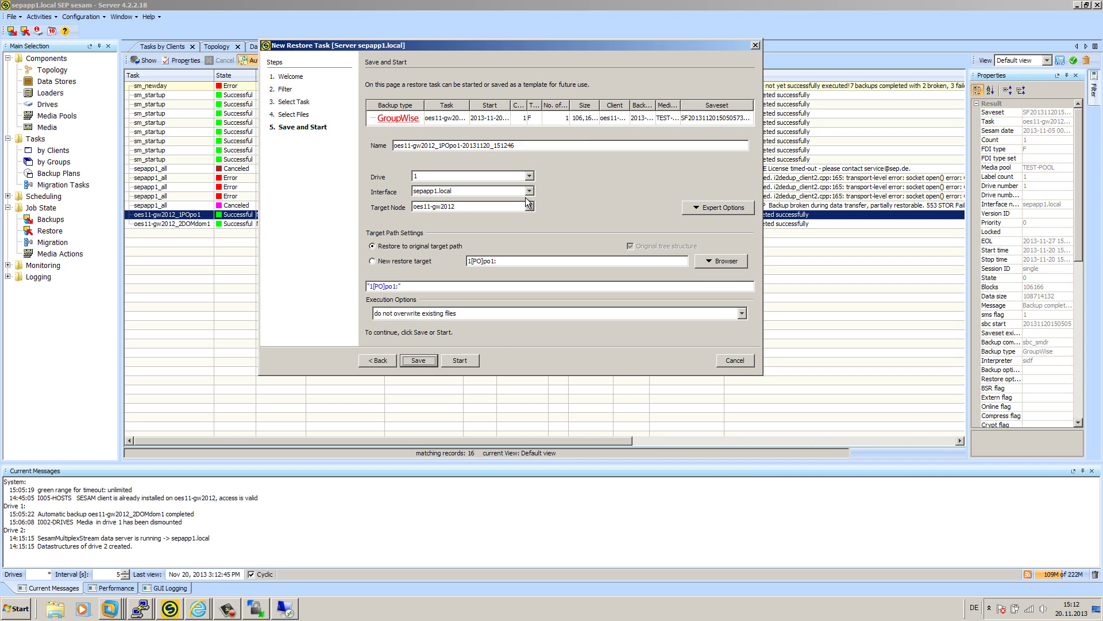
- Set the new restore target to /media/nss/VOL1/grpwise/restorevid
left_click(378, 260)
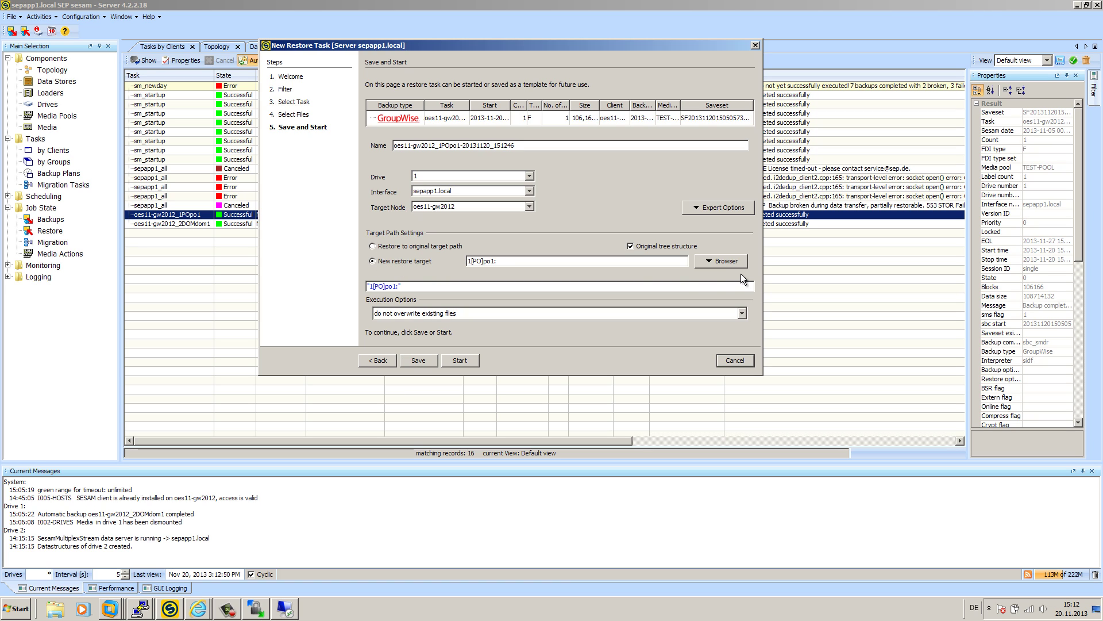
left_click(726, 261)
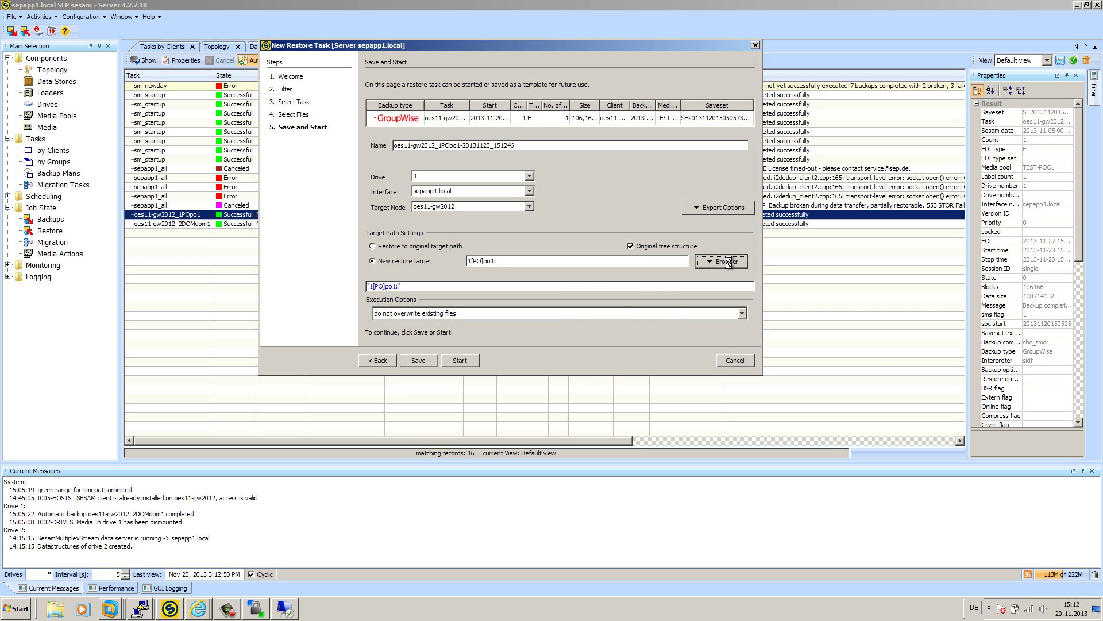
scroll(412, 285, "down", 3)
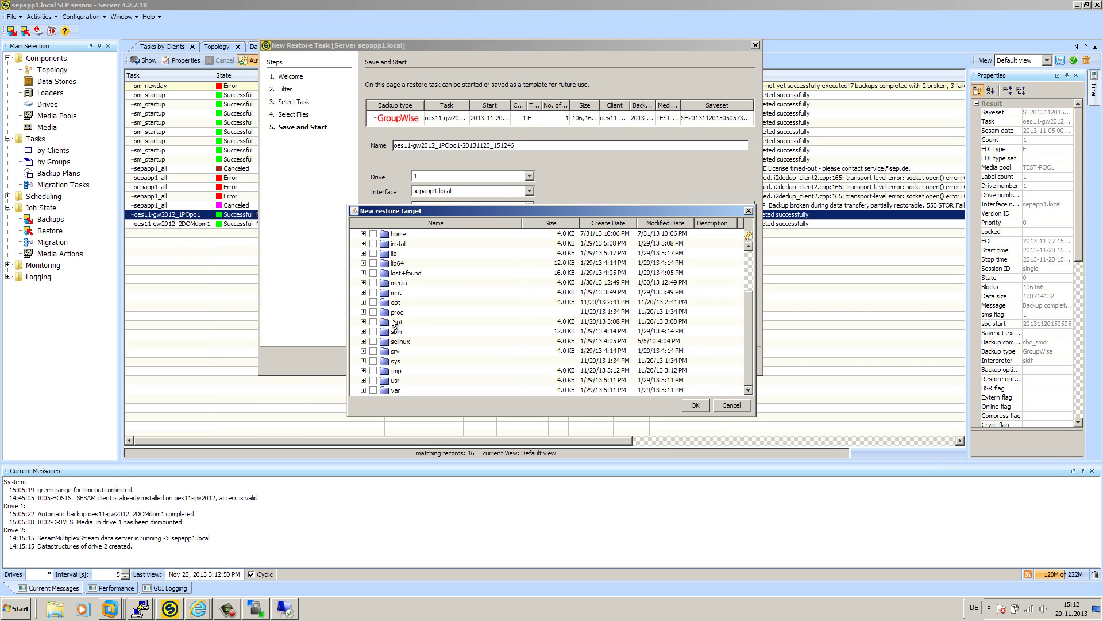
left_click(363, 282)
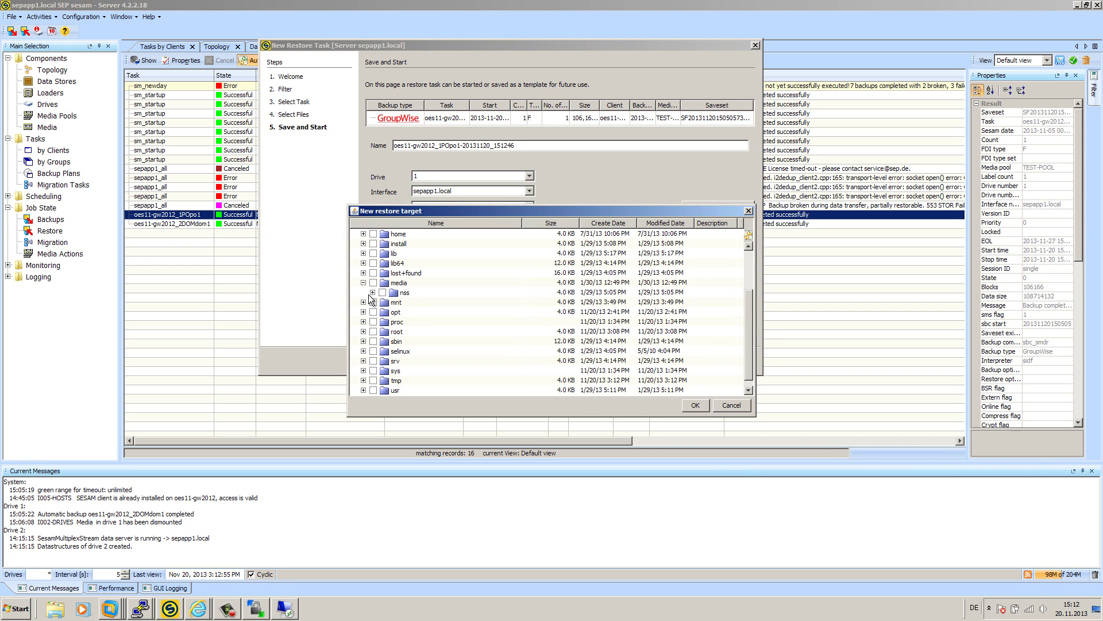
left_click(372, 292)
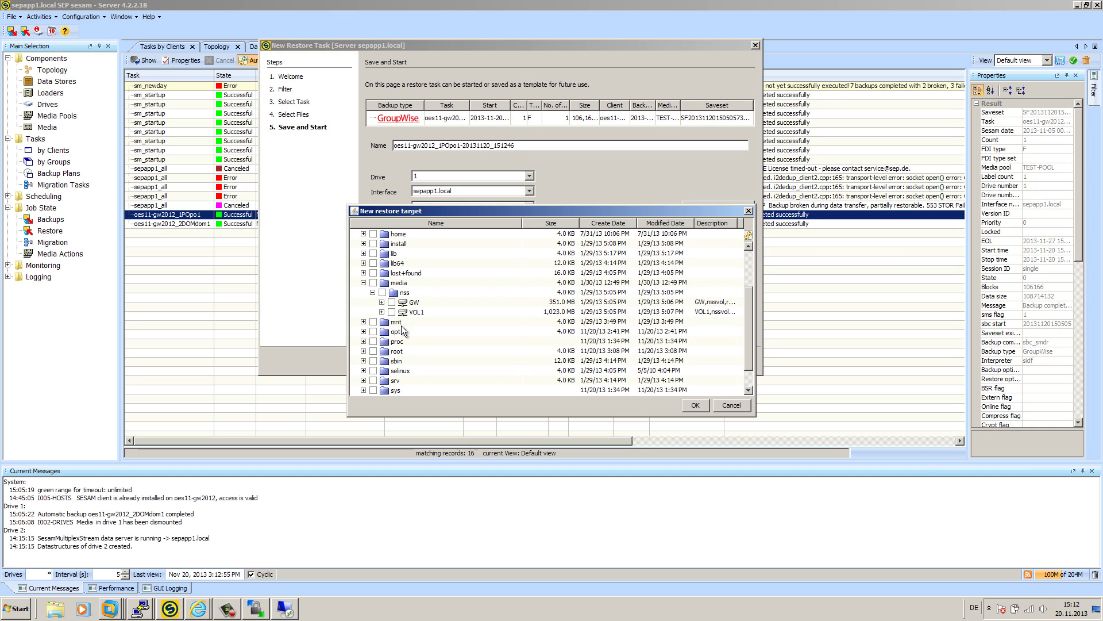
left_click(382, 311)
left_click(390, 332)
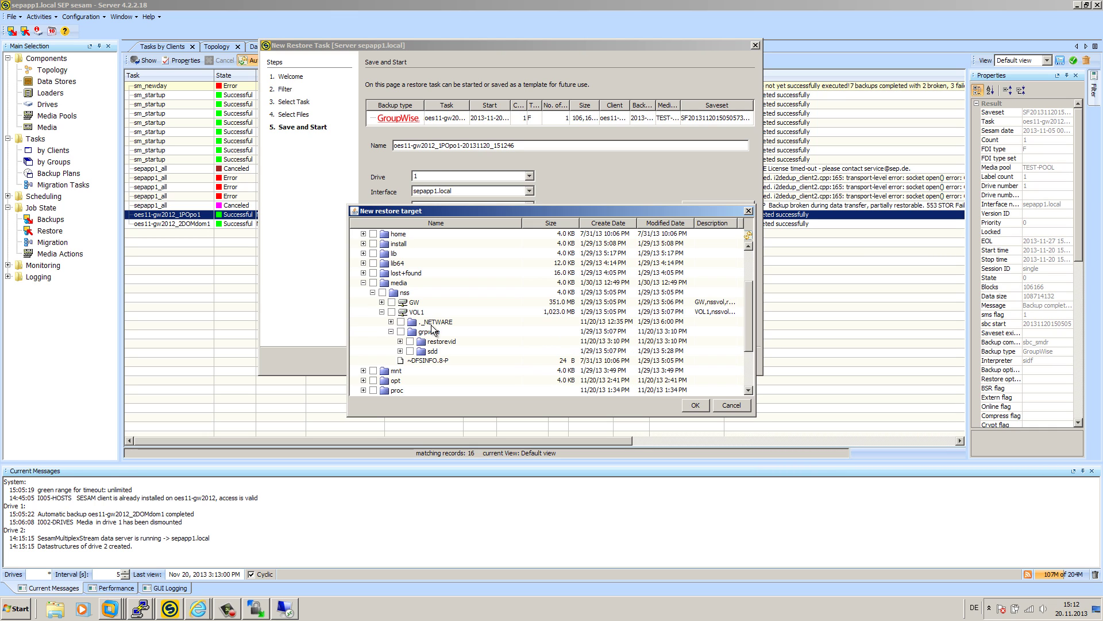
left_click(410, 342)
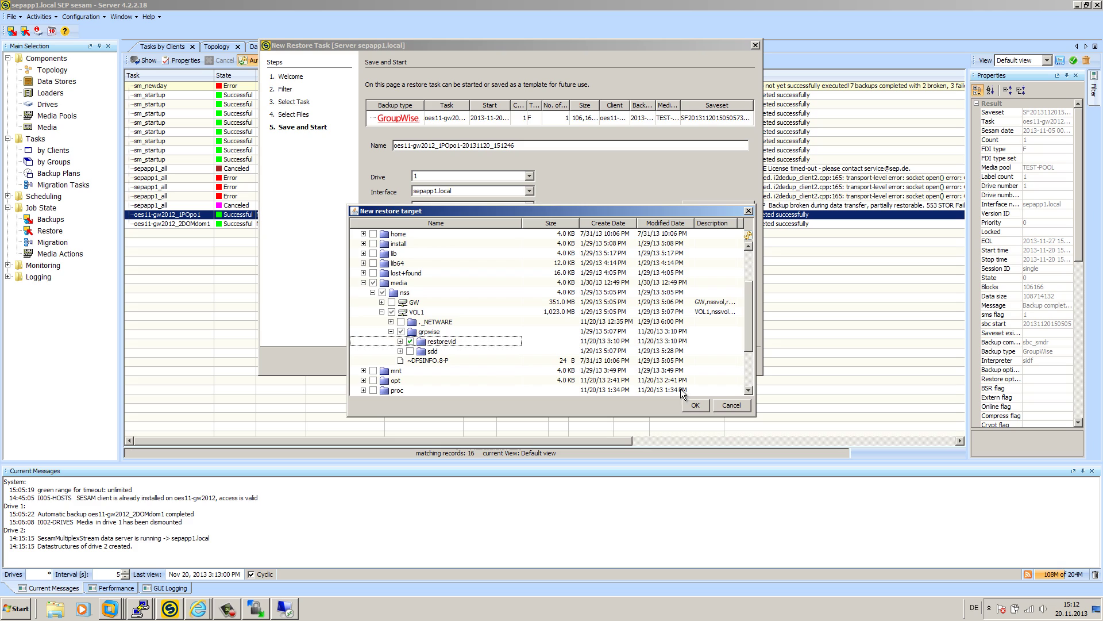
left_click(694, 405)
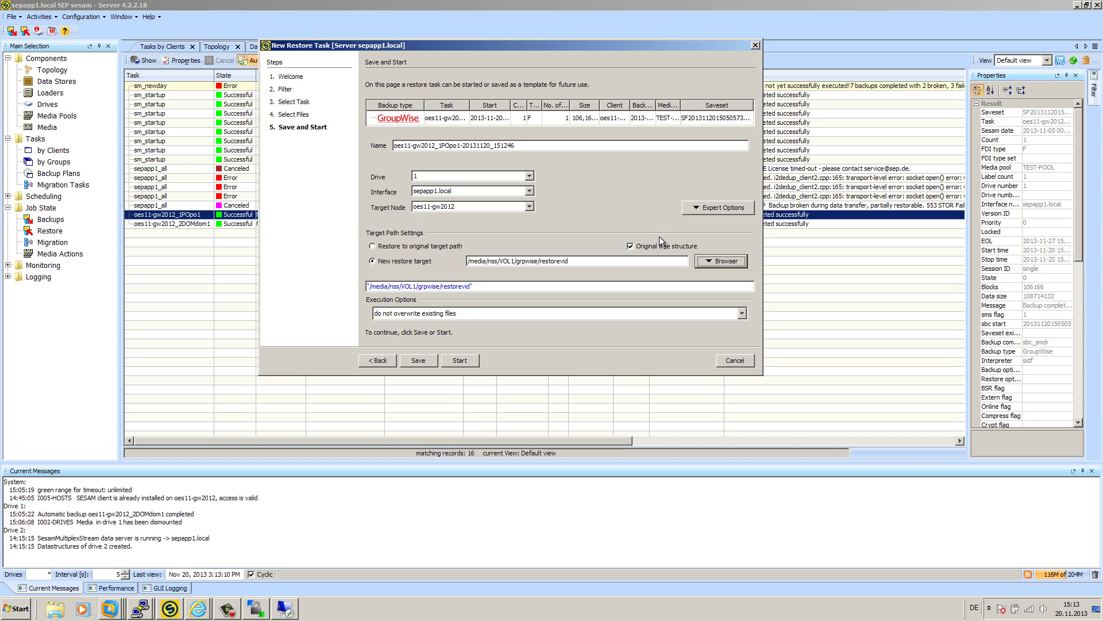
- Add relocation from /media/nss/GW/grpwise/po1 to /media/nss/VOL1/grpwise/restorevid in Expert Options
left_click(705, 211)
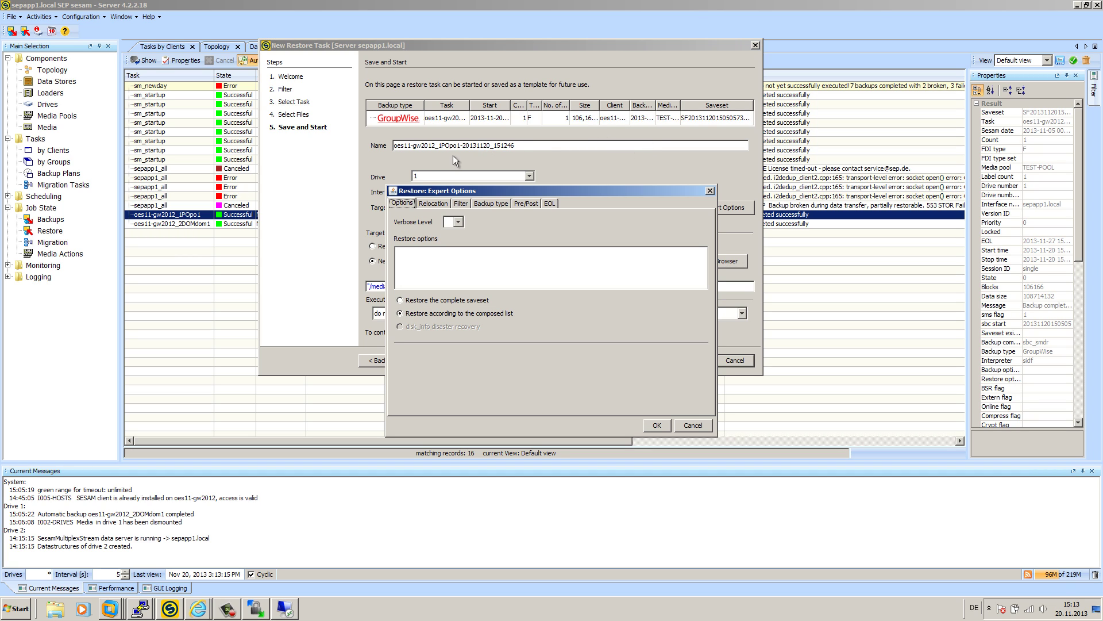
left_click(433, 203)
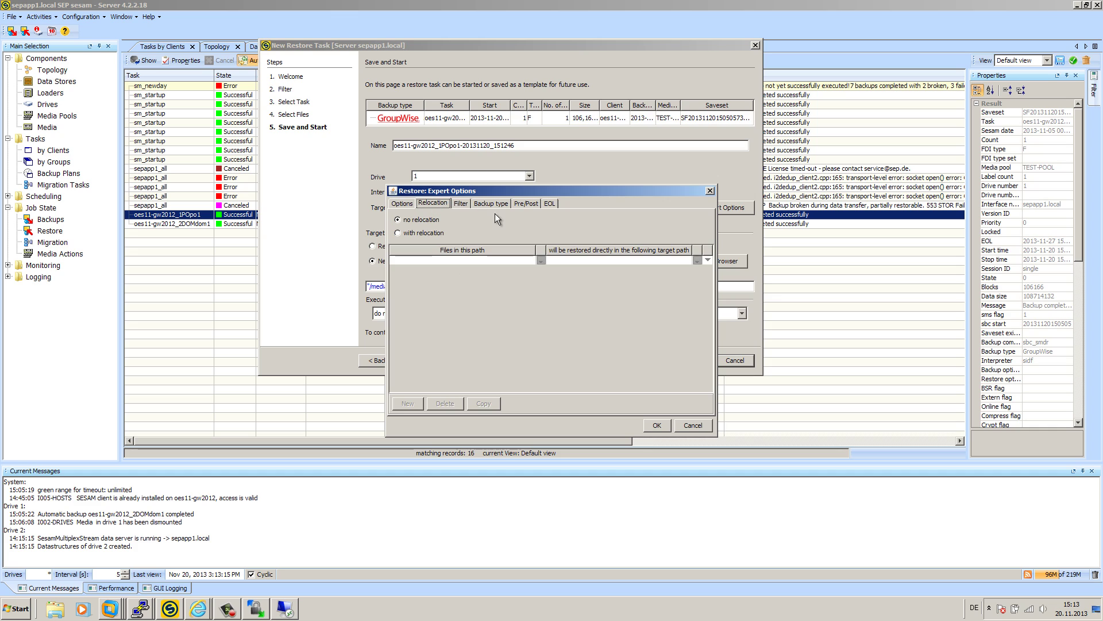
left_click(424, 233)
left_click(541, 262)
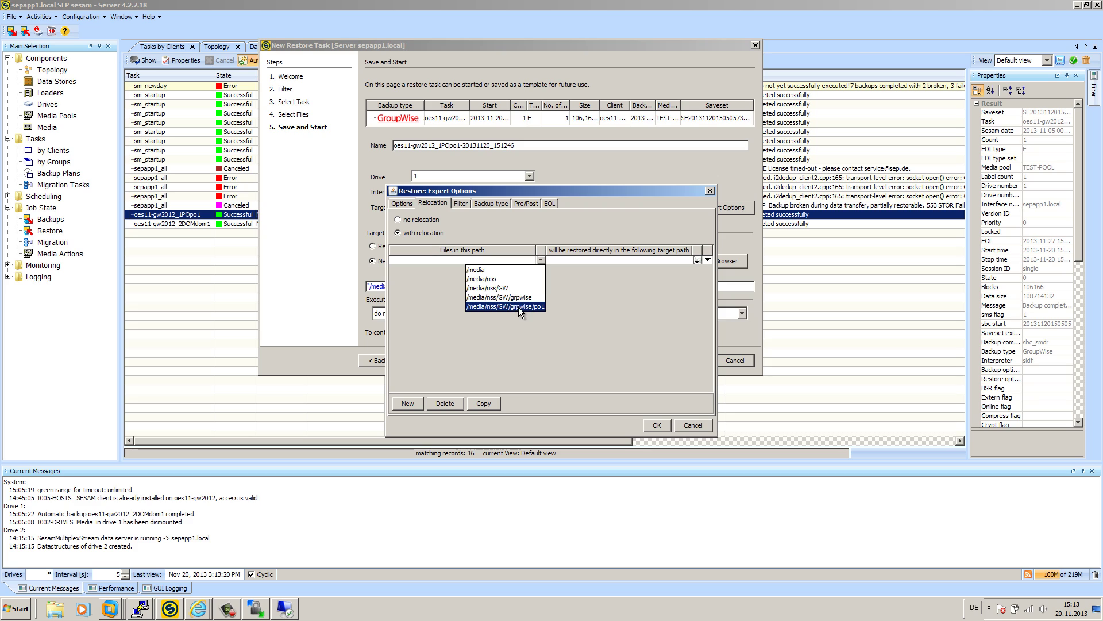
left_click(480, 306)
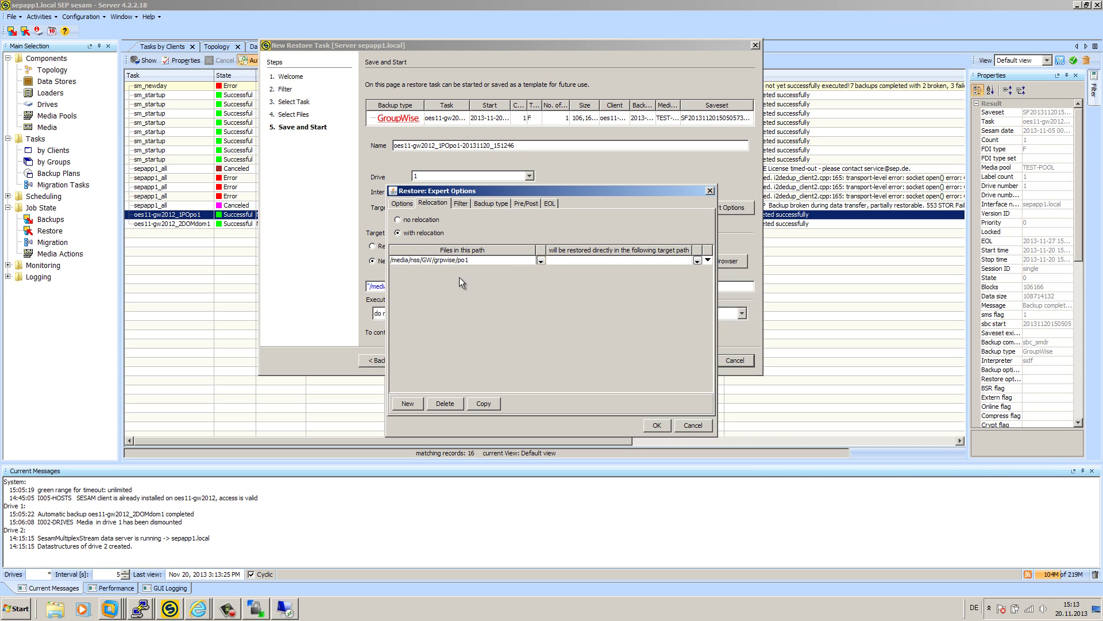
left_click(697, 260)
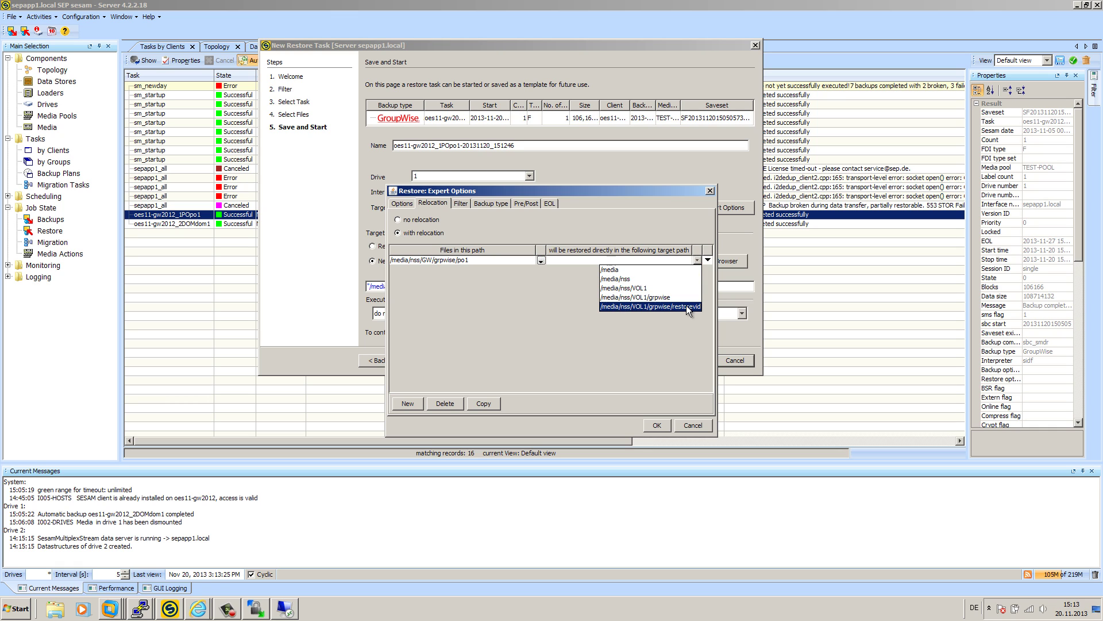
left_click(688, 306)
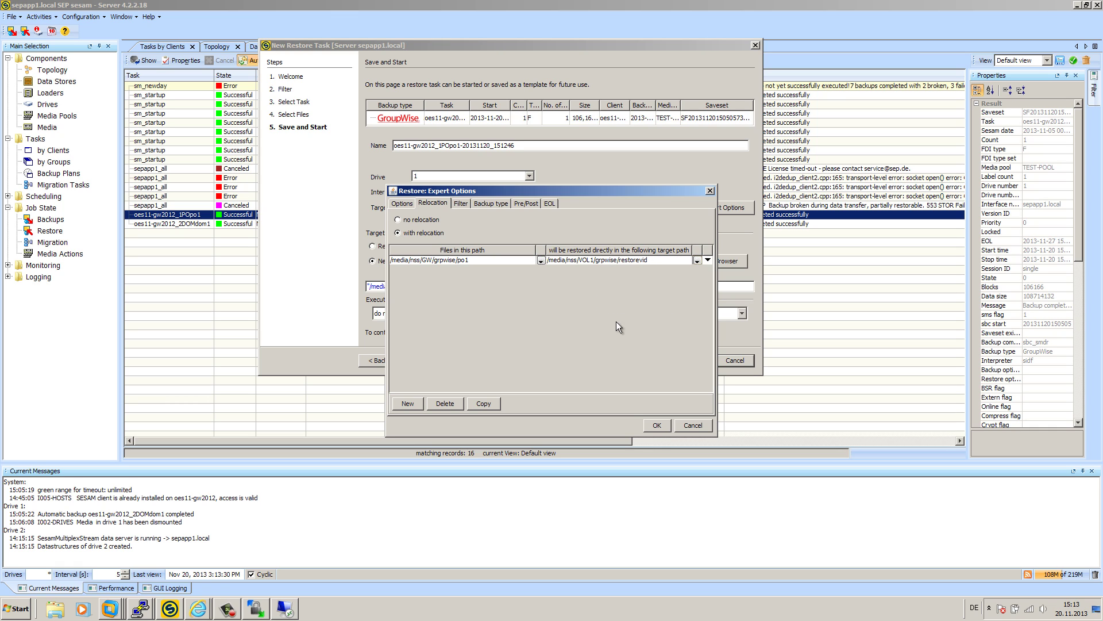
left_click(656, 426)
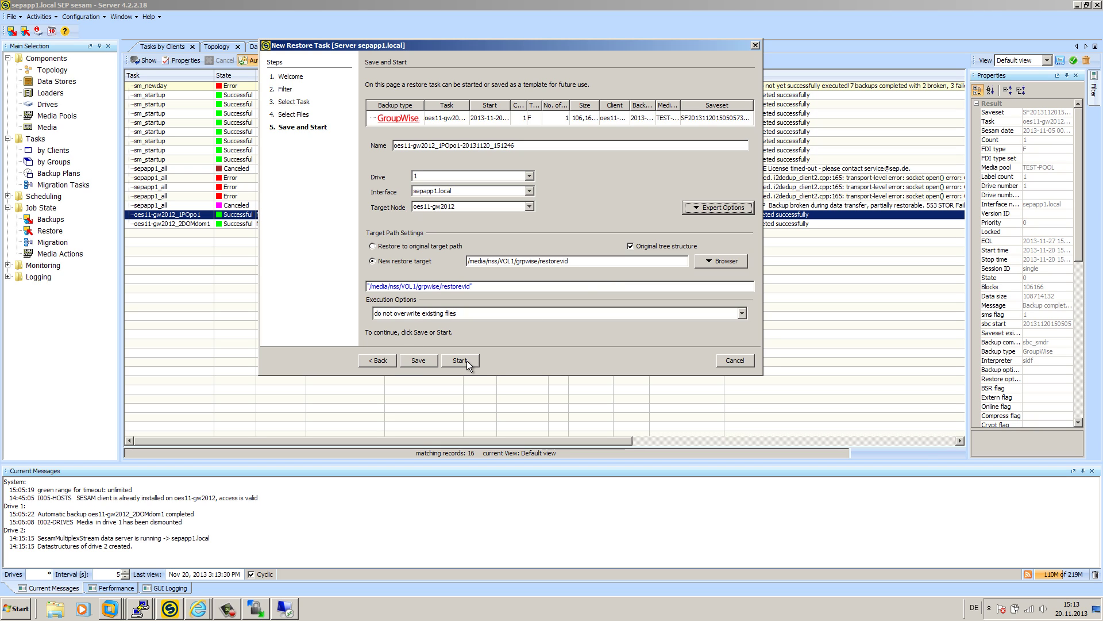
- Keep 'do not overwrite existing files' and start the restore immediately
left_click(455, 312)
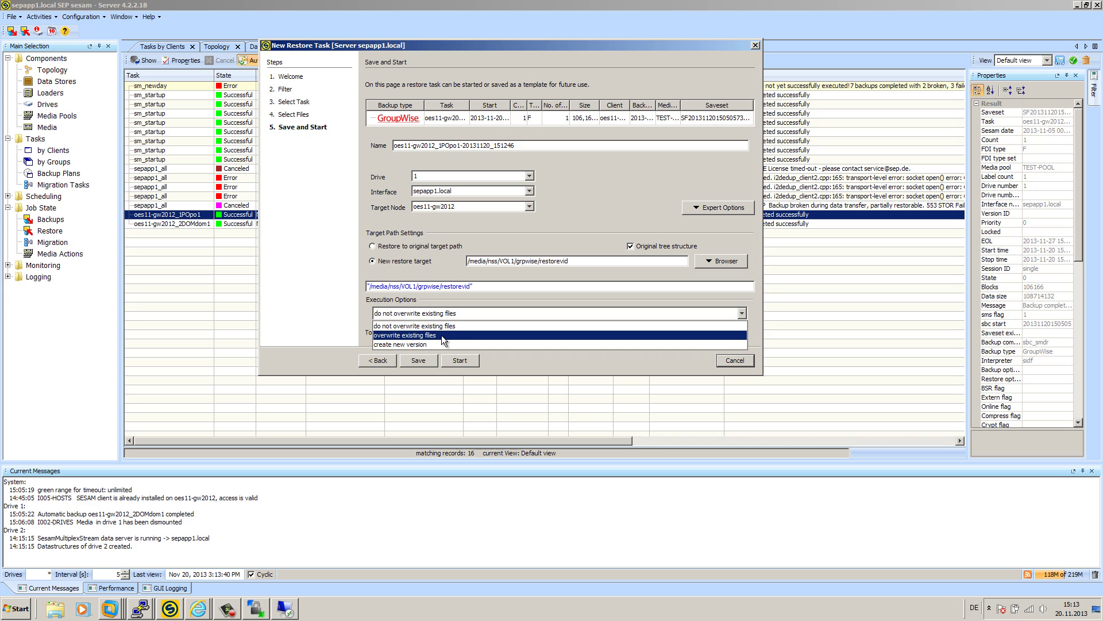
left_click(468, 315)
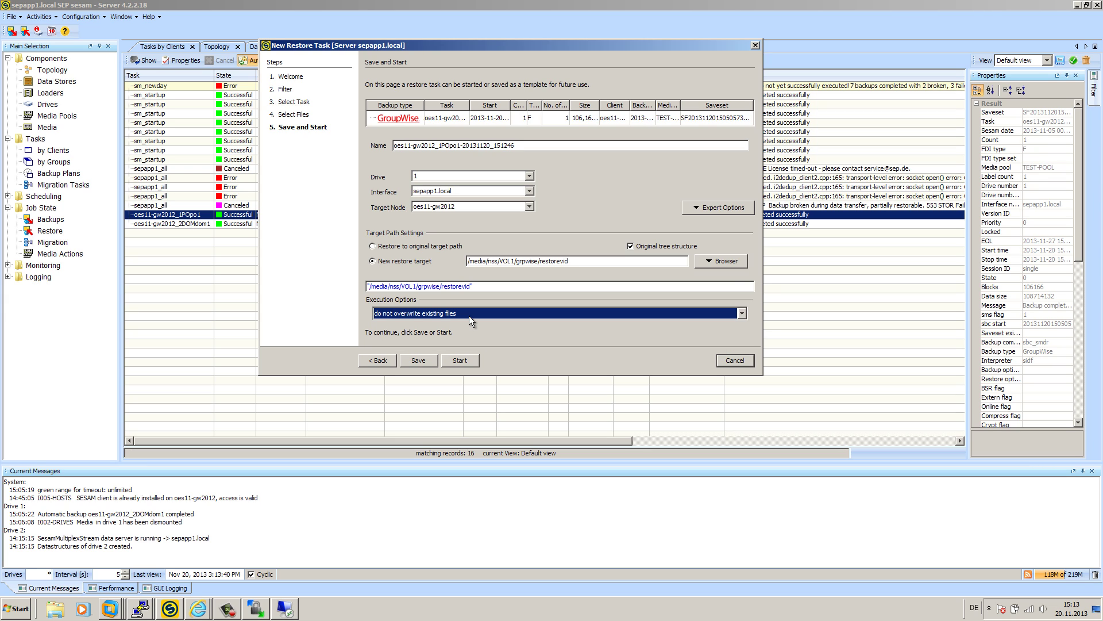
left_click(465, 361)
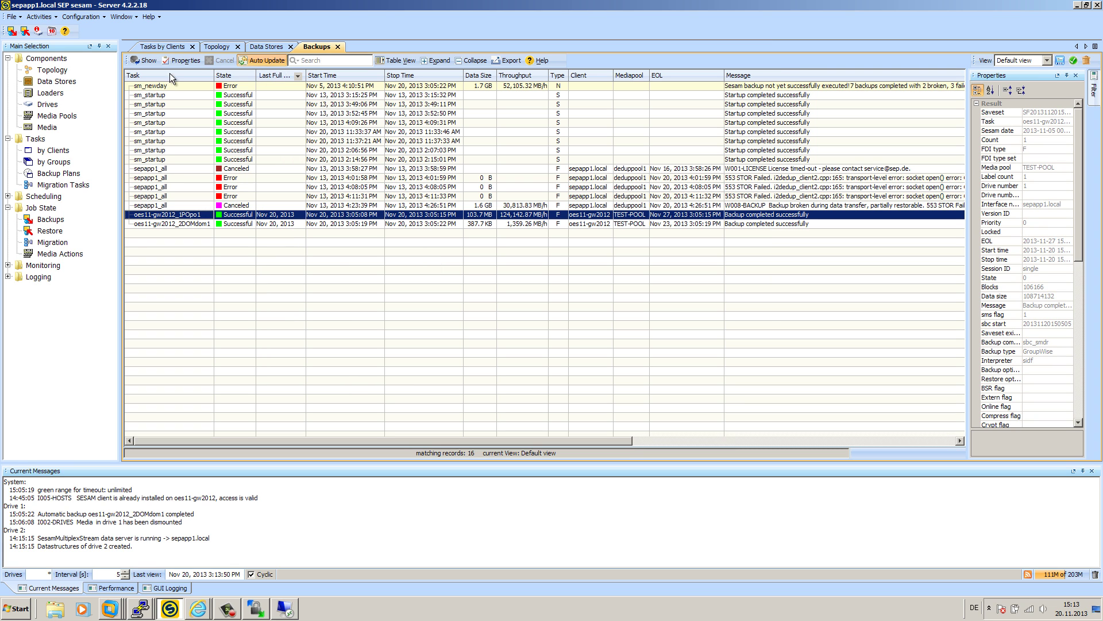
- Show restore jobs with Auto Update, check current messages, and open the job's Main Log
left_click(55, 230)
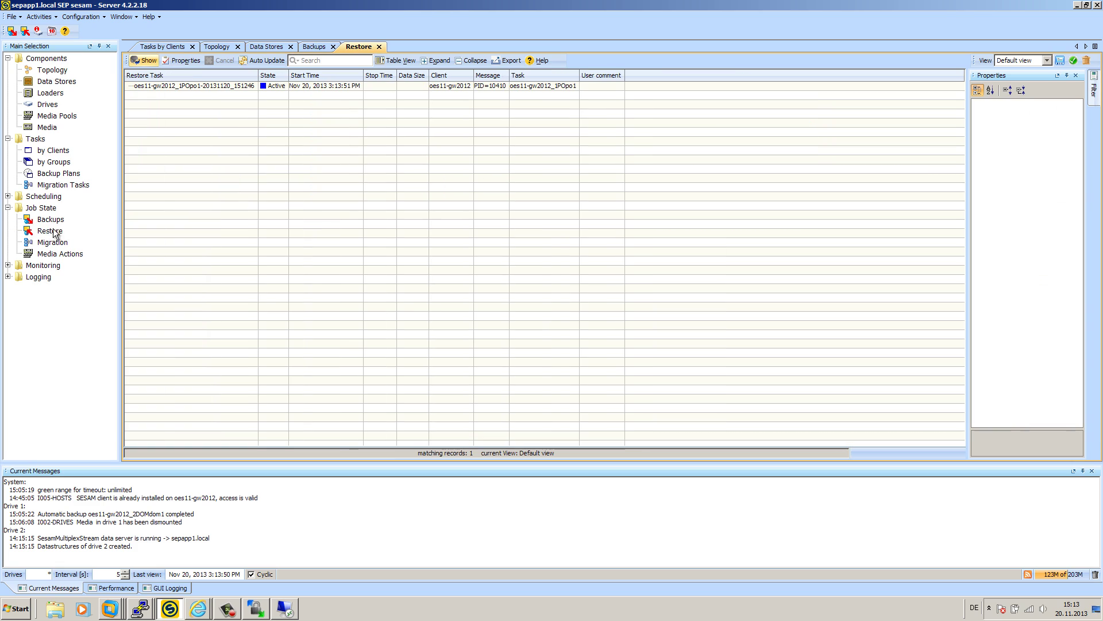
left_click(267, 62)
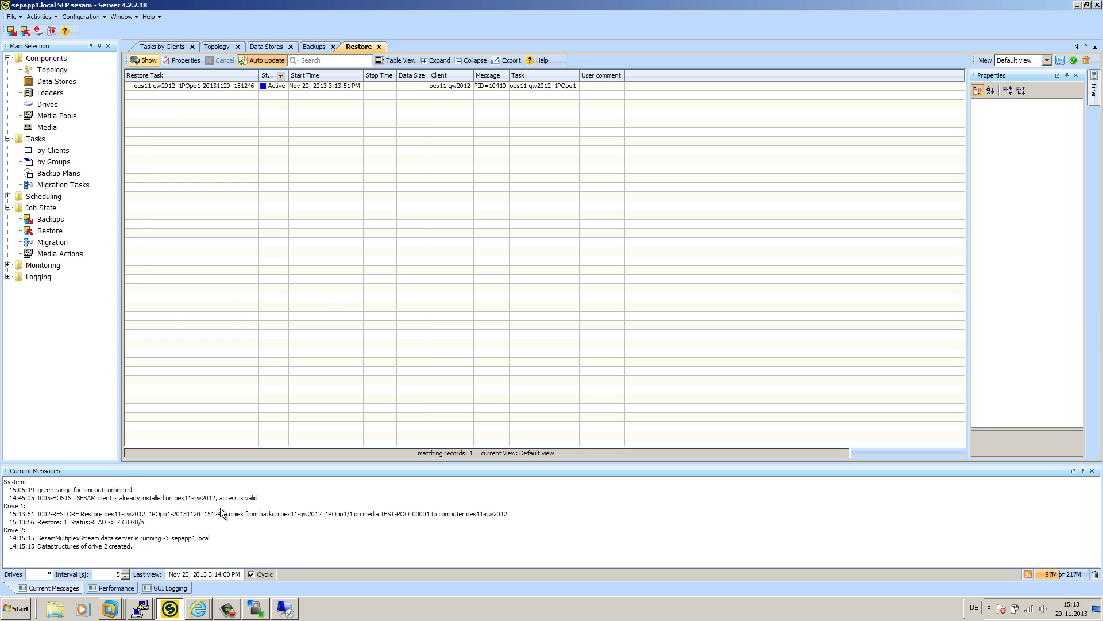
left_click(141, 522)
left_click_drag(142, 521, 3, 514)
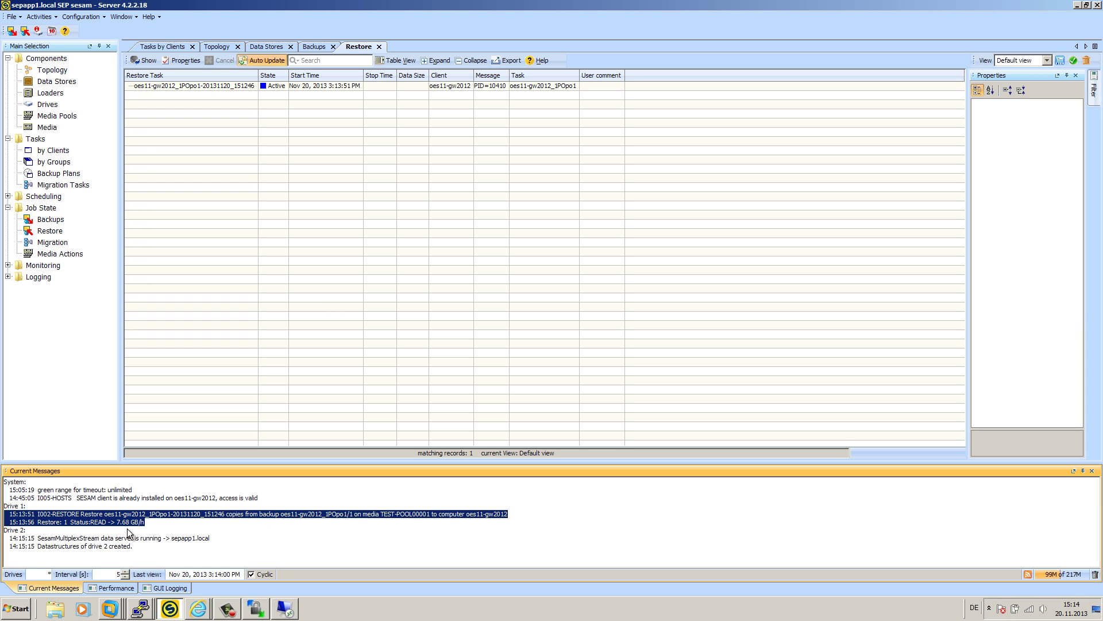
left_click_drag(117, 523, 155, 523)
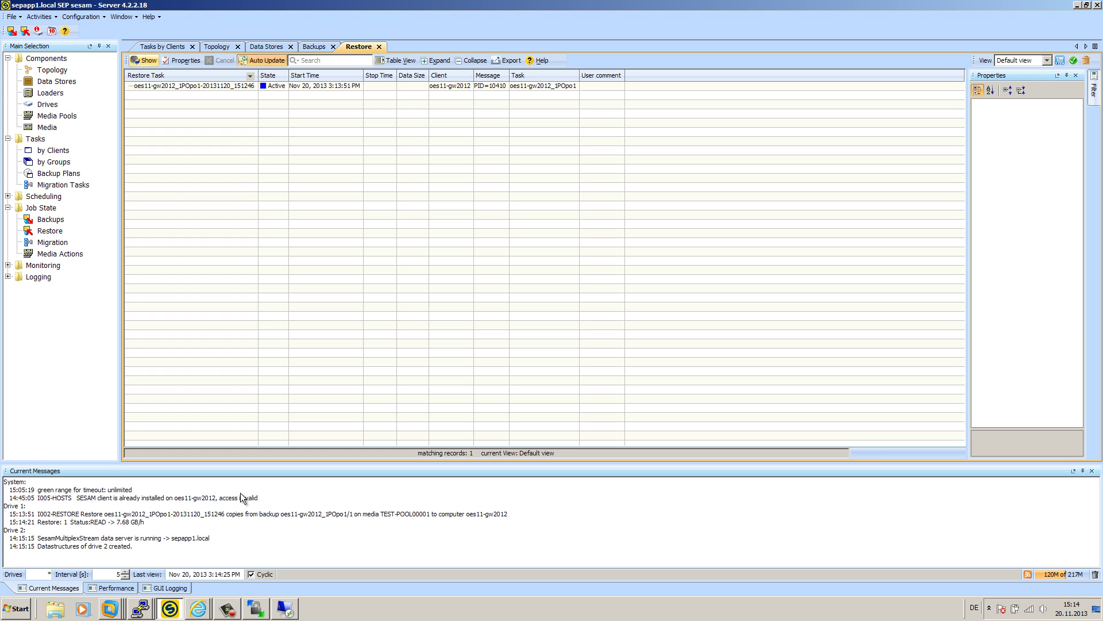
double_click(222, 85)
left_click(484, 193)
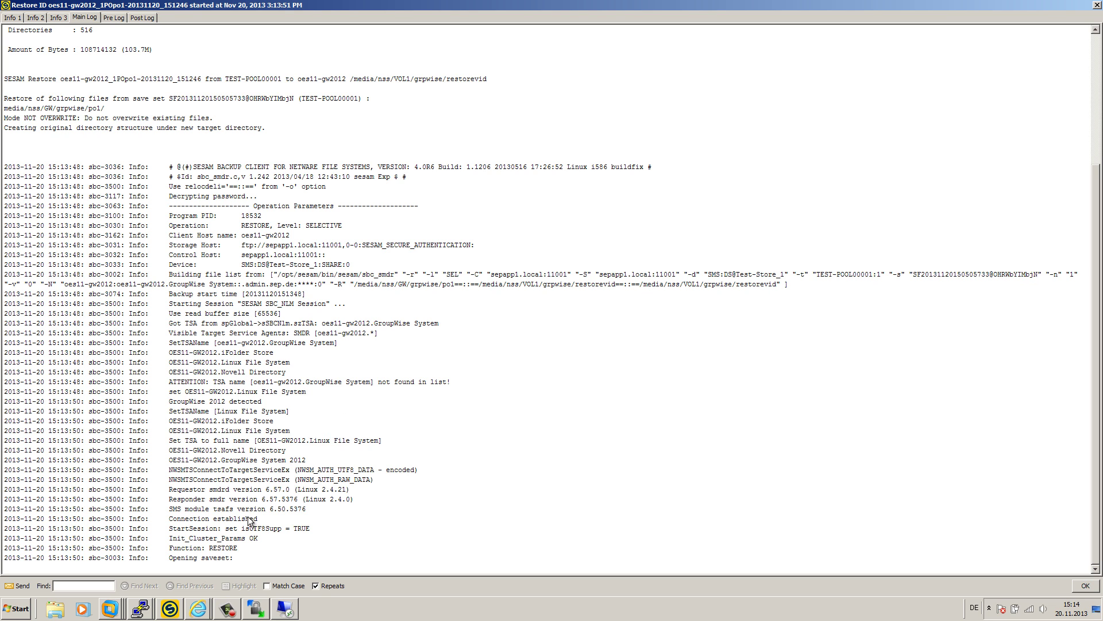
- Close the Restore ID log to see the job marked Successful with 103.5 MB
left_click(1082, 588)
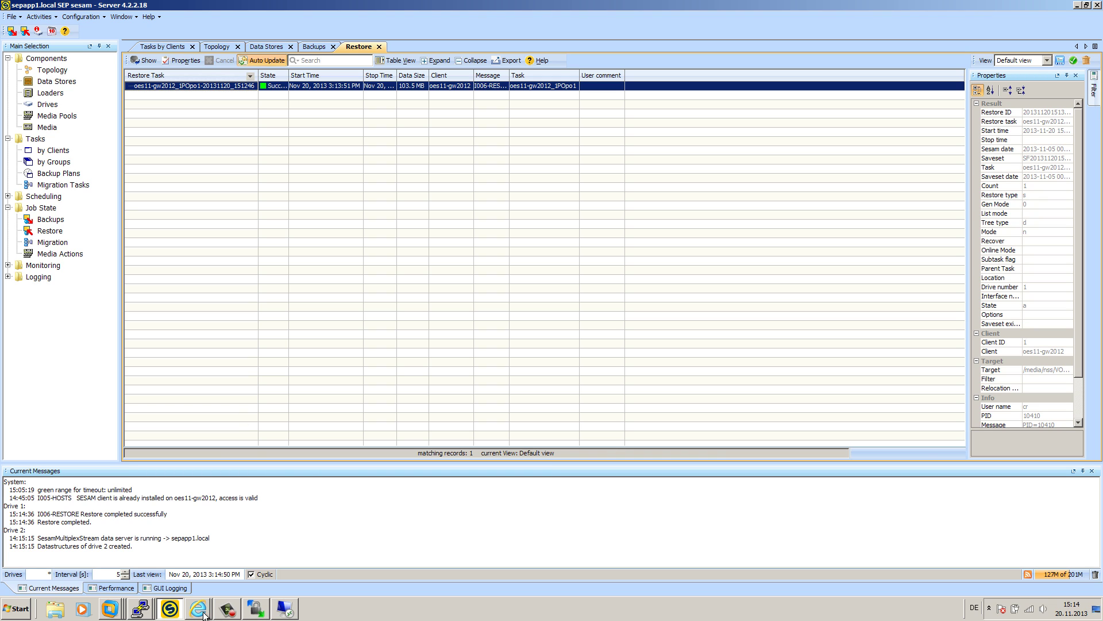
- Bring VMware Workstation's Home page to the front from the taskbar
left_click(286, 610)
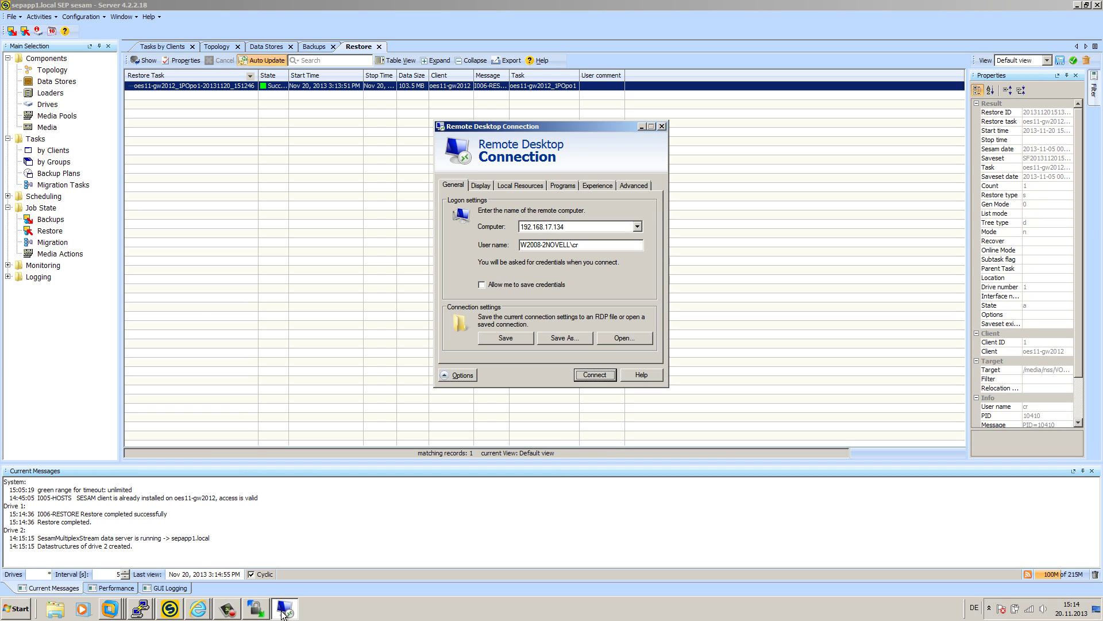
left_click(110, 606)
left_click(85, 461)
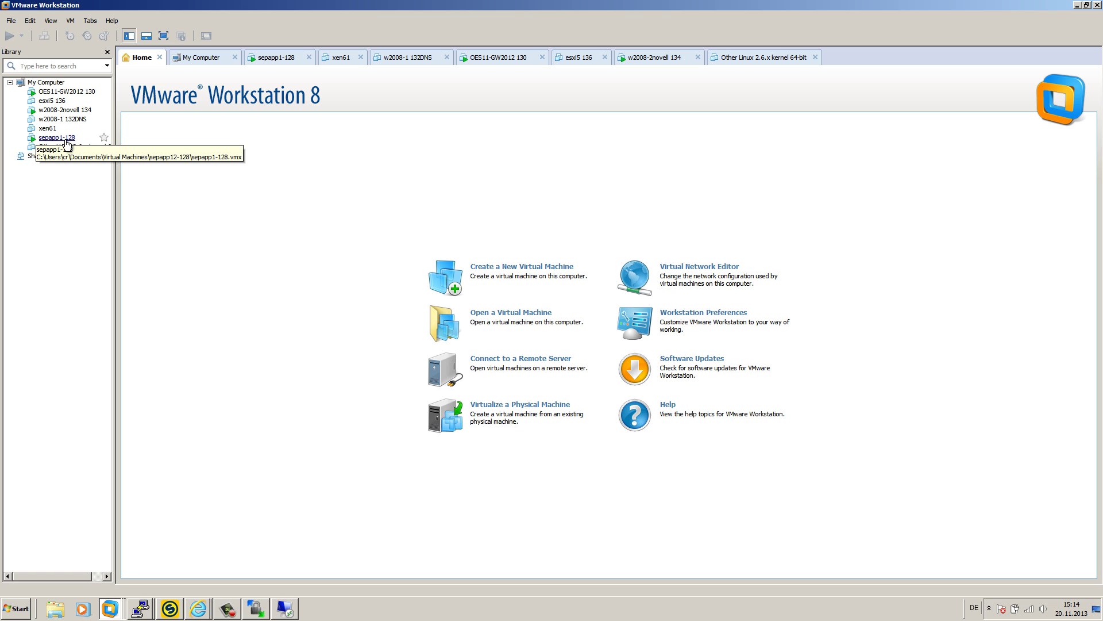
- On the w2008-2novell 134 VM, switch the GroupWise mailbox from Online to Backup mode
left_click(69, 110)
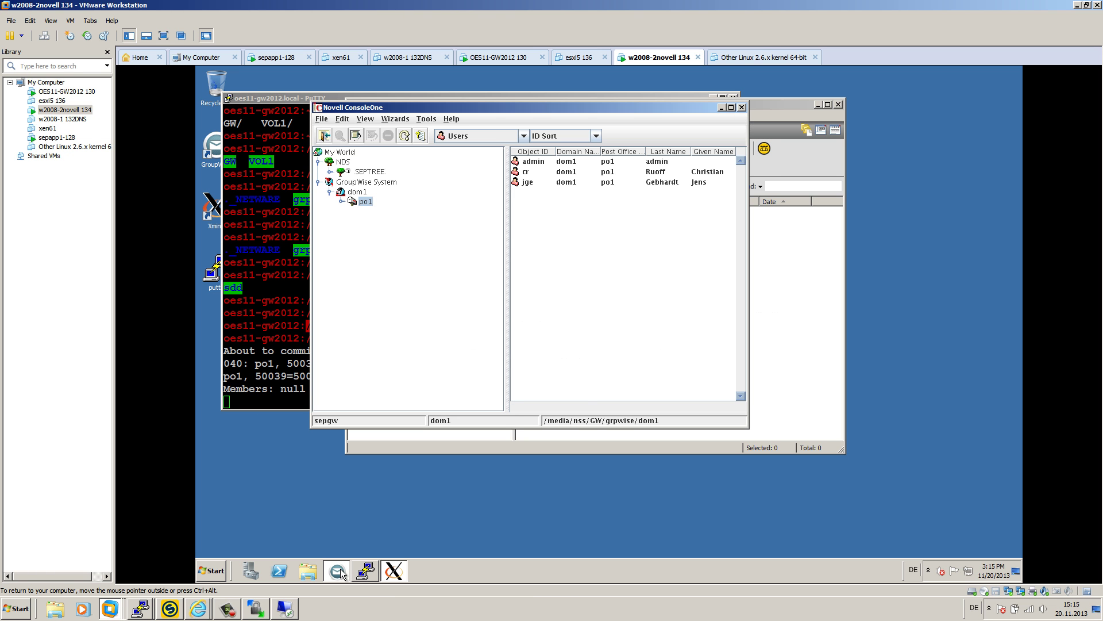
left_click(338, 569)
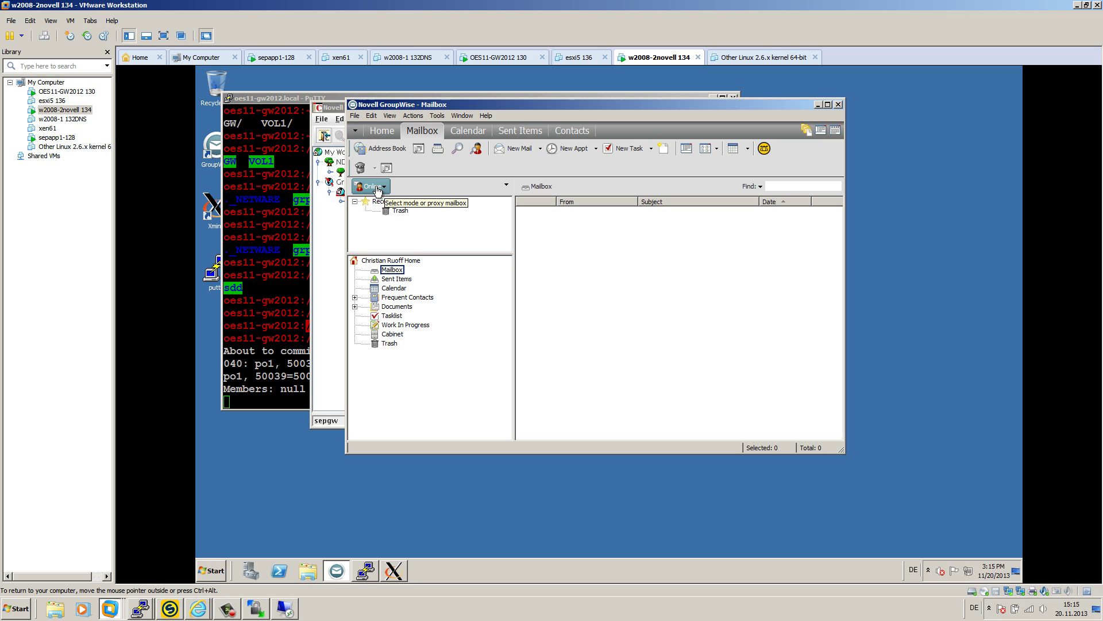
left_click(377, 189)
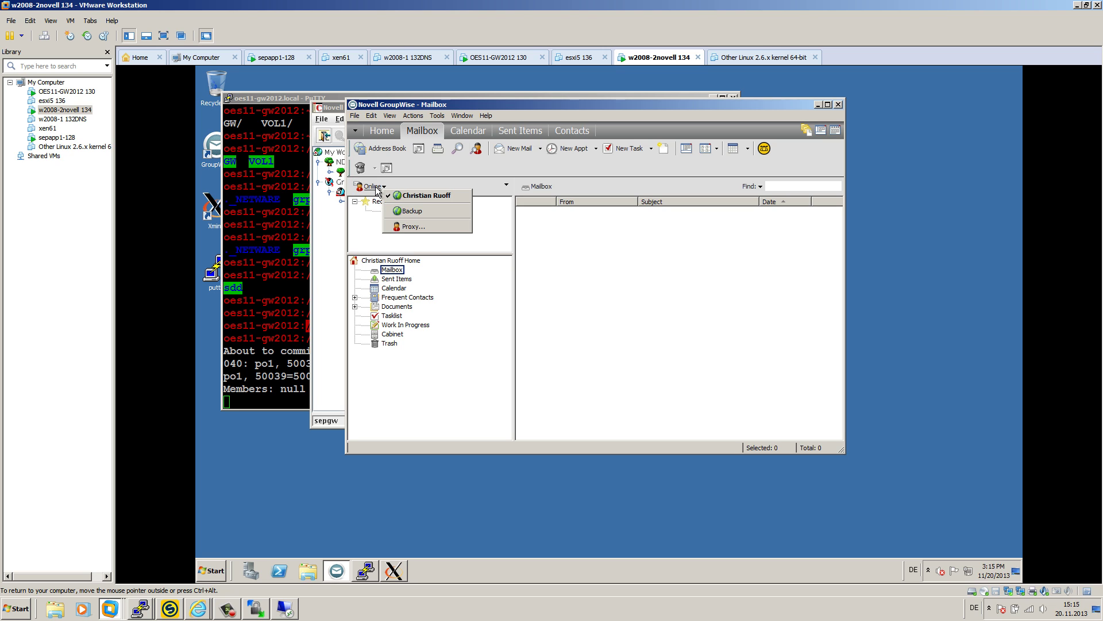
left_click(427, 211)
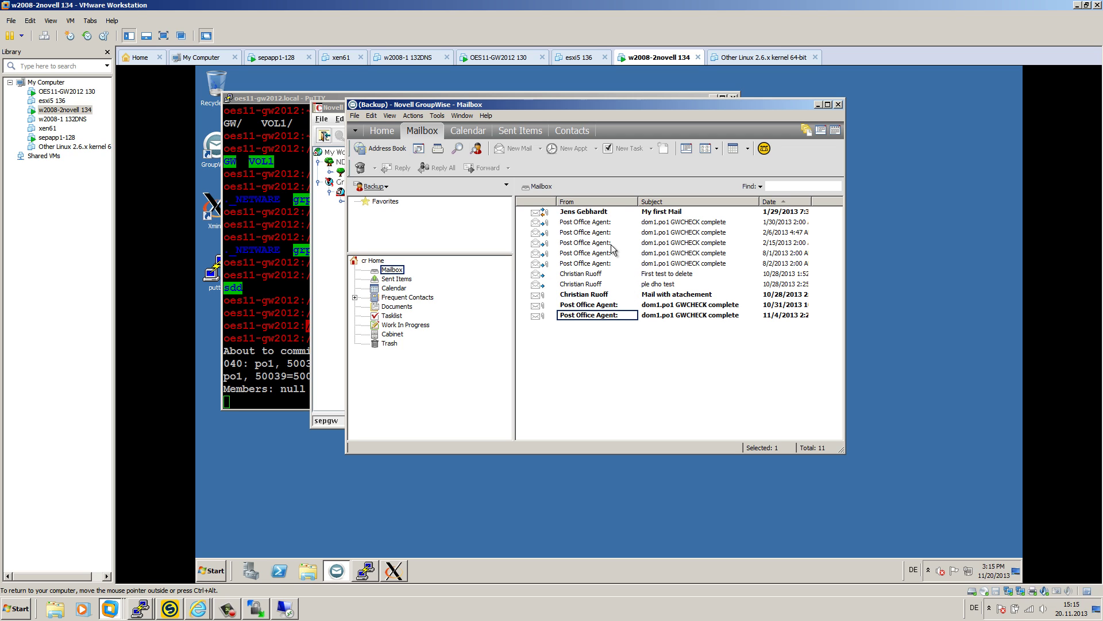
- Select all 11 mails in the Backup-mode mailbox and restore them to the live mailbox
left_click(597, 316)
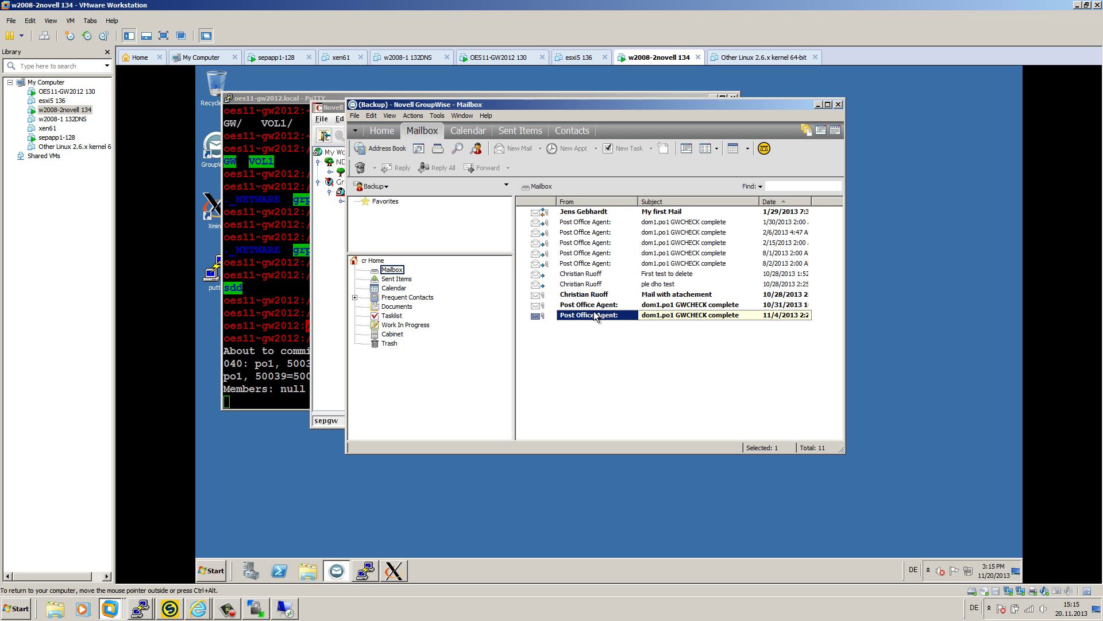
key("shift+Up")
key("shift+Up")
key("shift+Up")
key("shift+Up")
key("shift+Up")
key("shift+Up")
key("shift+Up")
key("shift+Up")
key("shift+Up")
key("shift+Up")
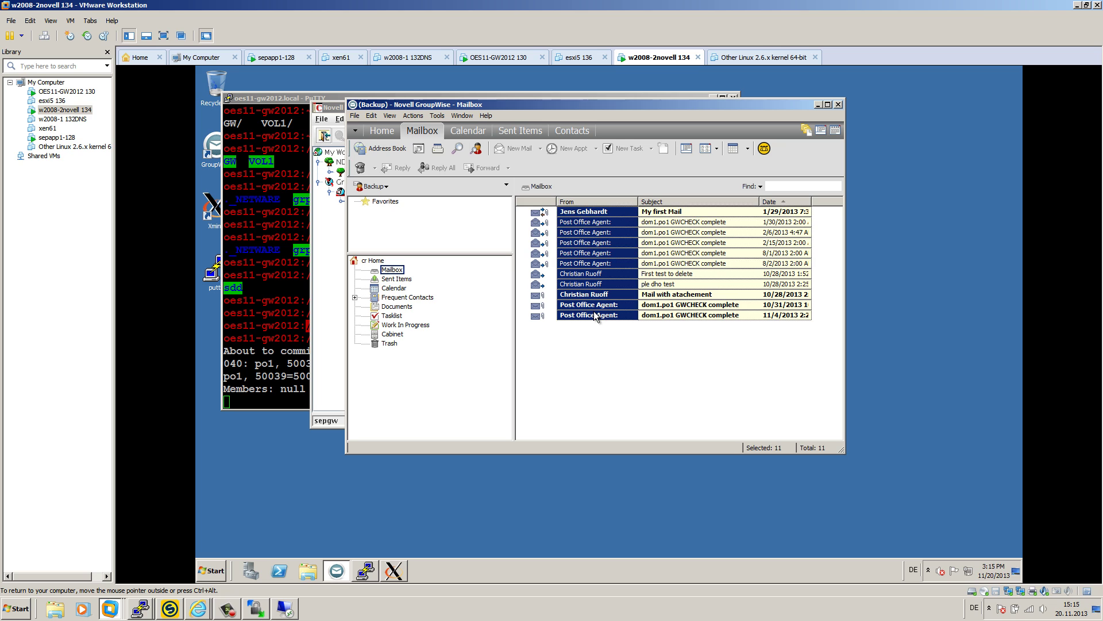
right_click(597, 244)
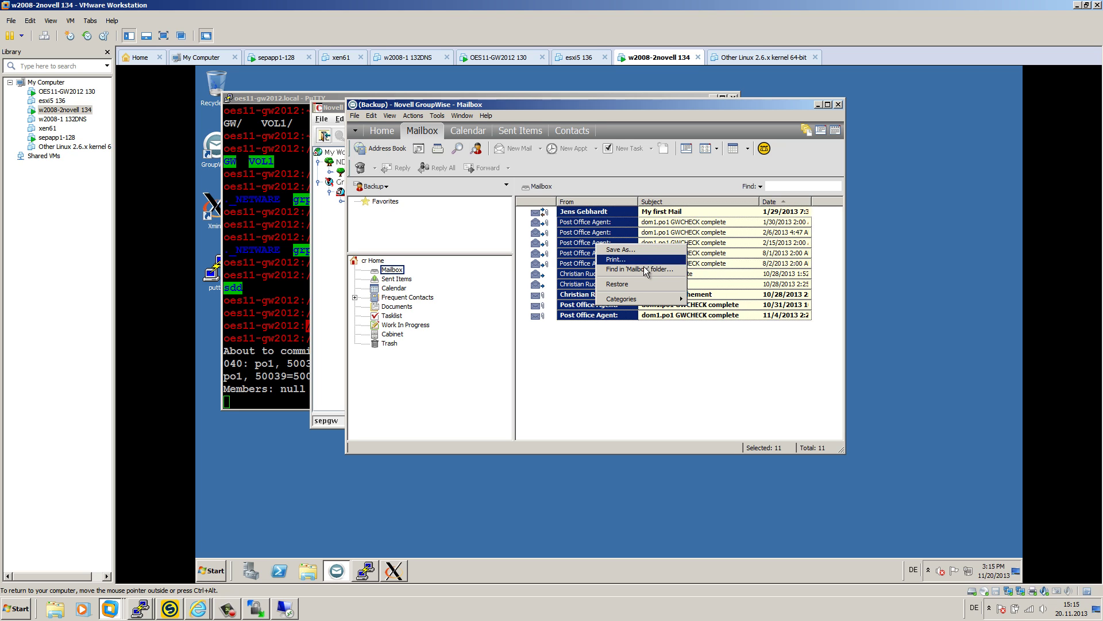
left_click(629, 283)
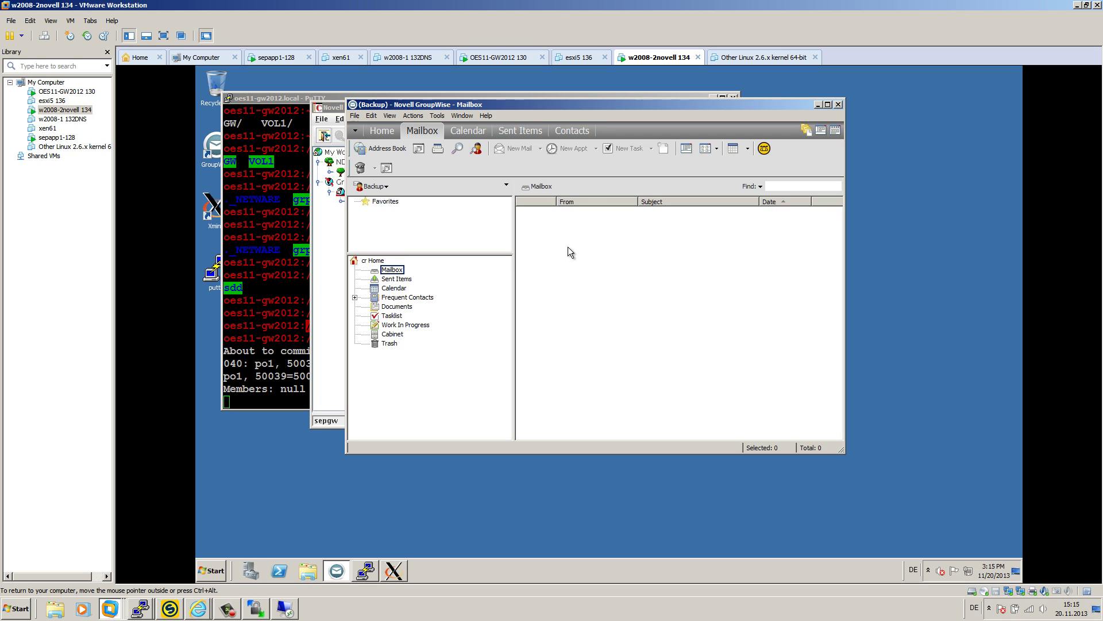
- Switch back to the Online Mailbox showing the 11 restored mails and bring ConsoleOne's window forward
left_click(384, 186)
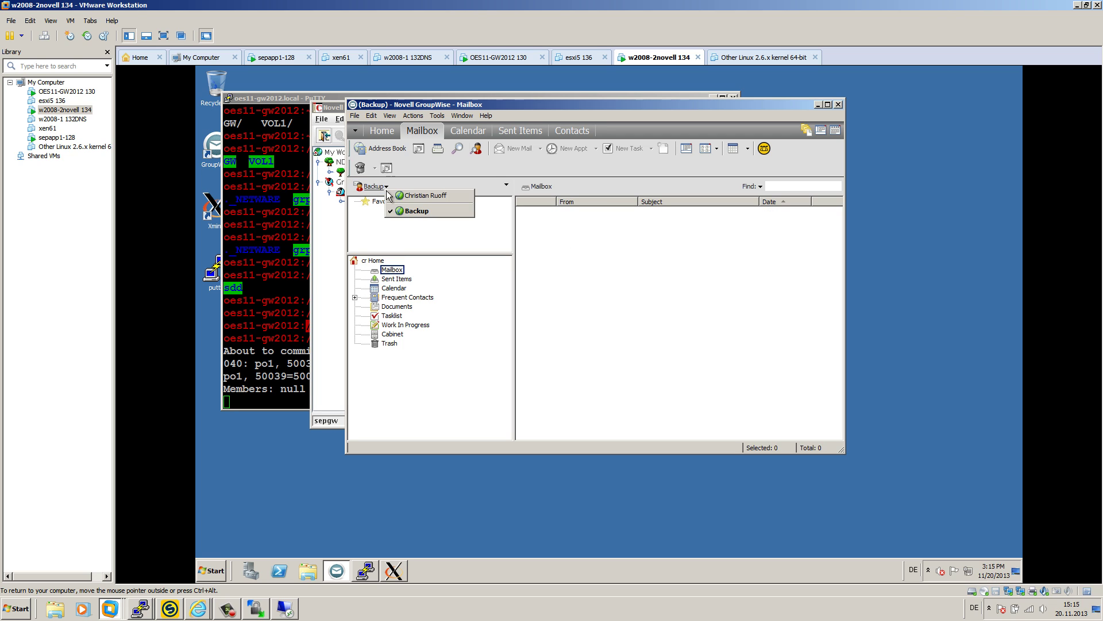
left_click(426, 195)
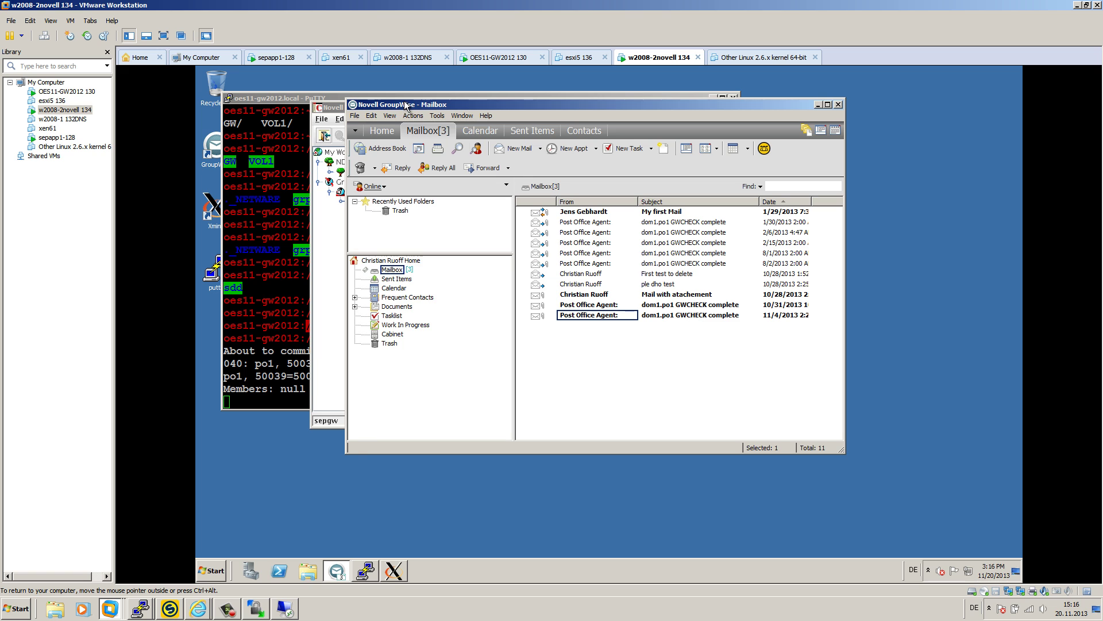
left_click_drag(404, 107, 527, 203)
left_click_drag(421, 108, 578, 122)
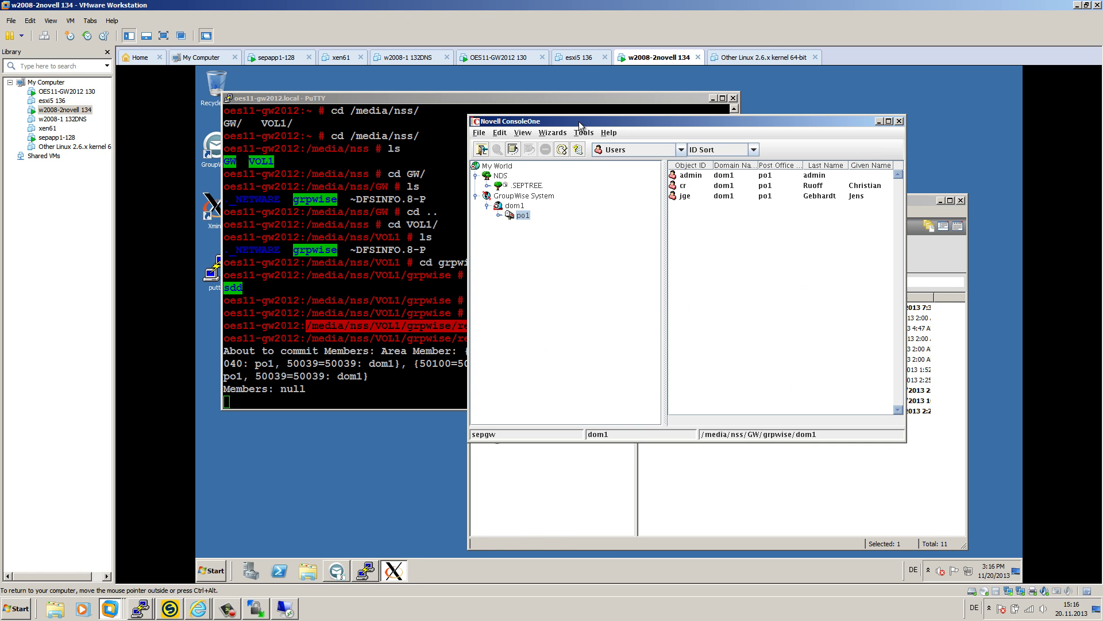